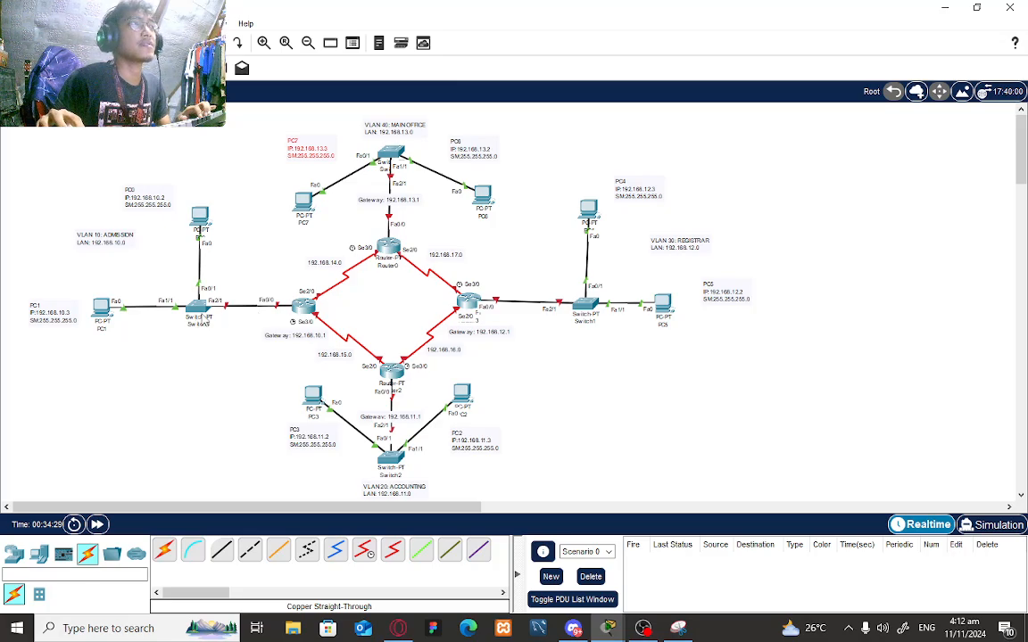
# - Open Switch3's CLI, enter global configuration mode, and set hostname Switch0_Victoria_Admission
pyautogui.moveTo(202, 319)
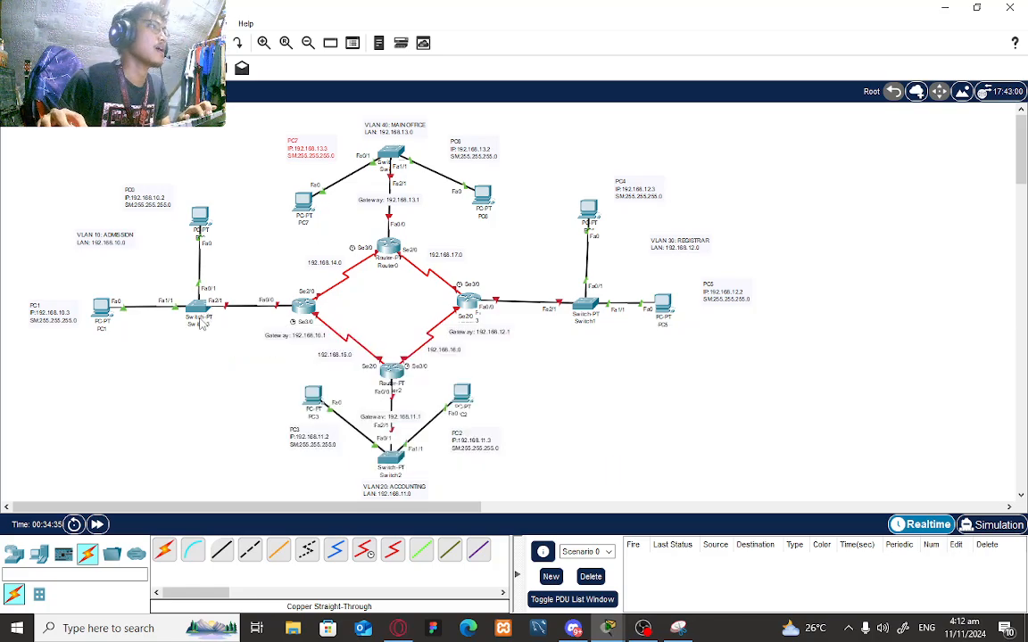
pyautogui.click(204, 321)
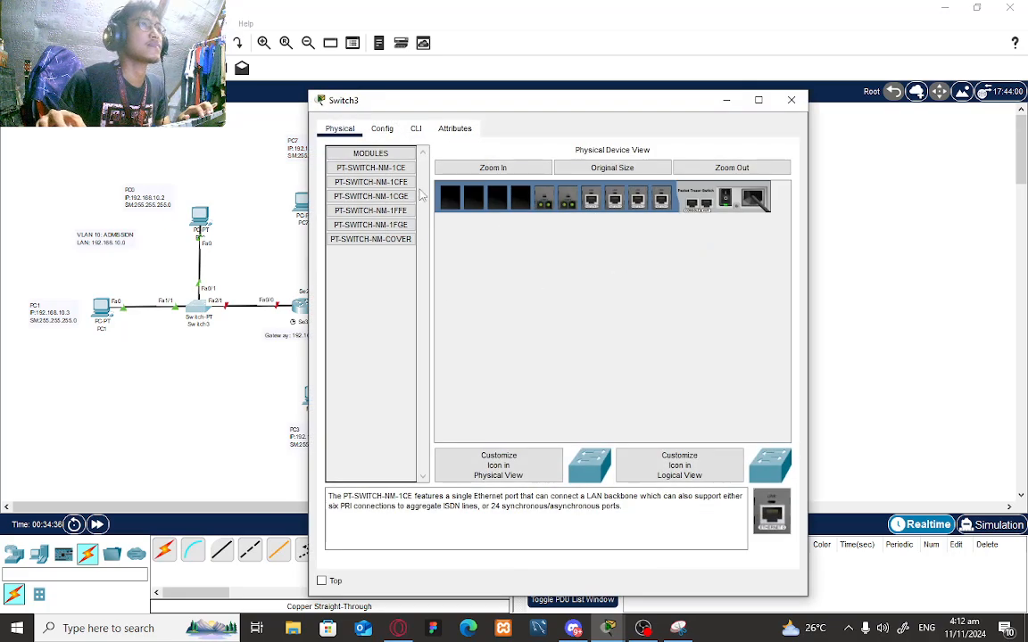
pyautogui.click(415, 129)
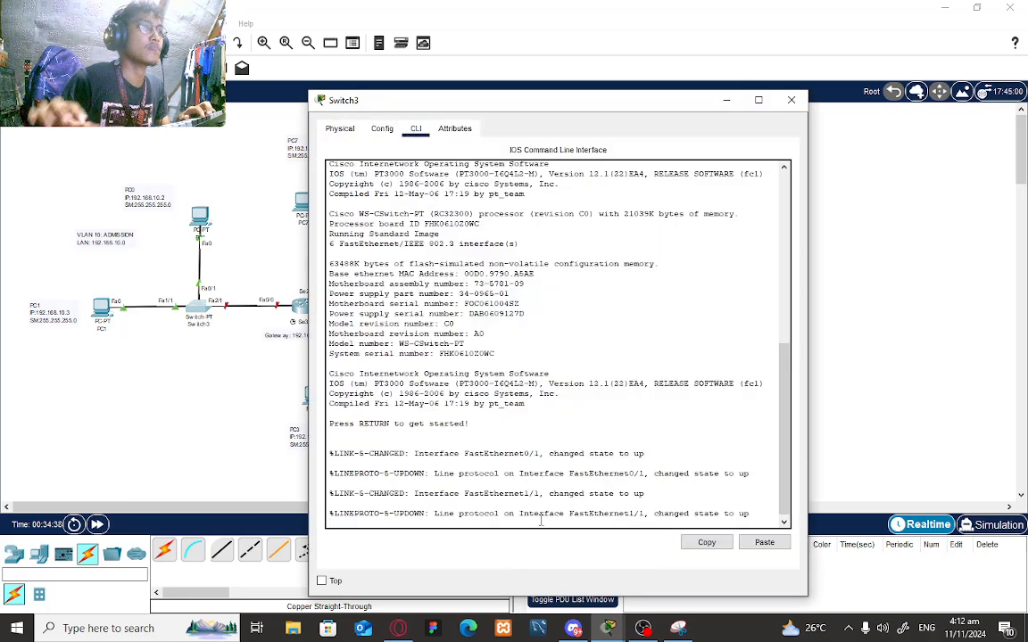
pyautogui.press('Return')
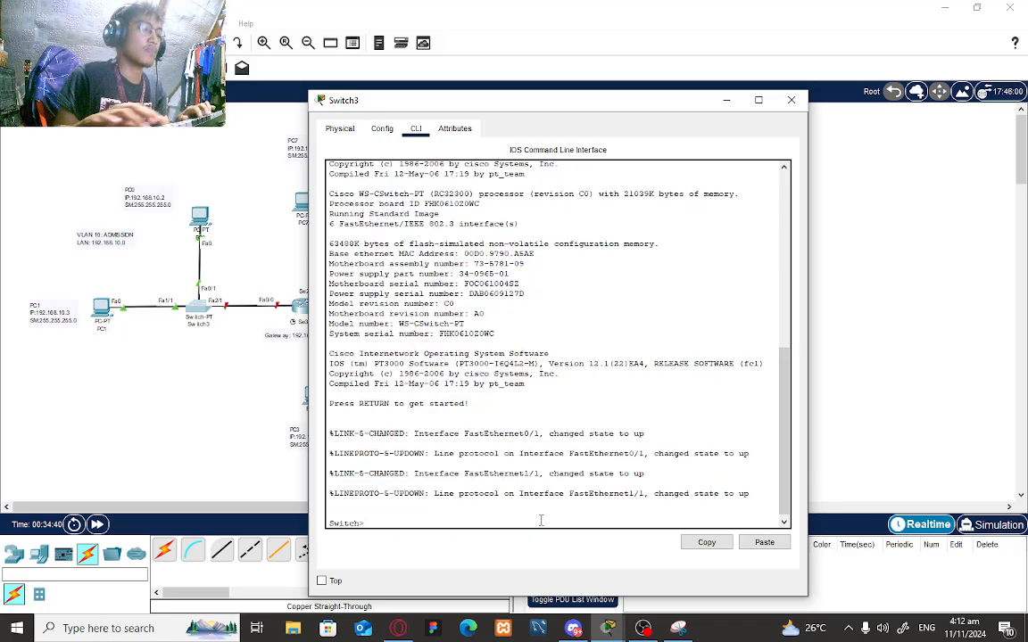
pyautogui.write('en')
pyautogui.press('Return')
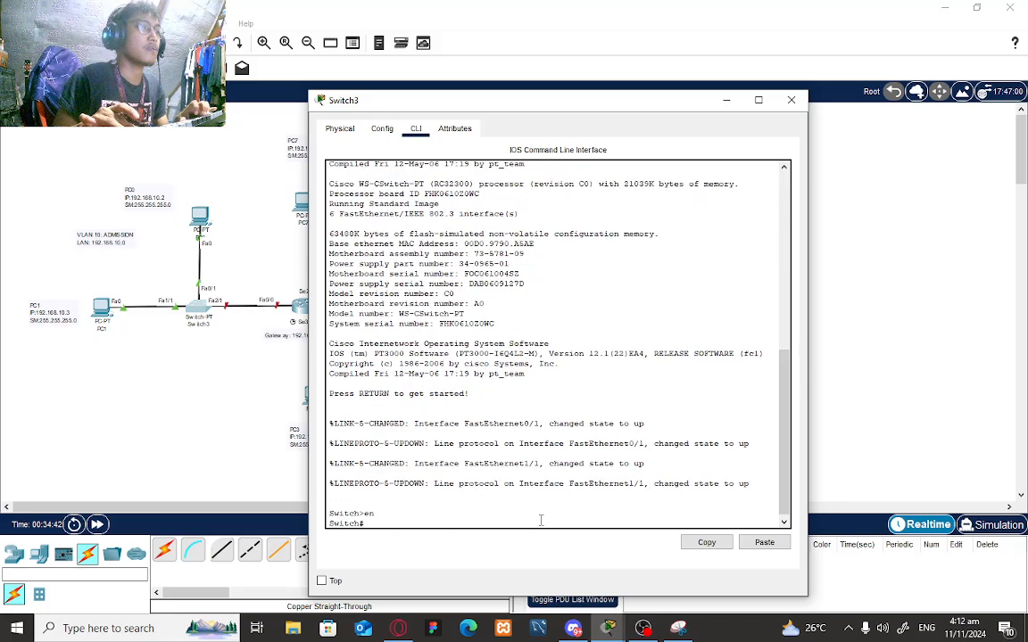
pyautogui.write('config')
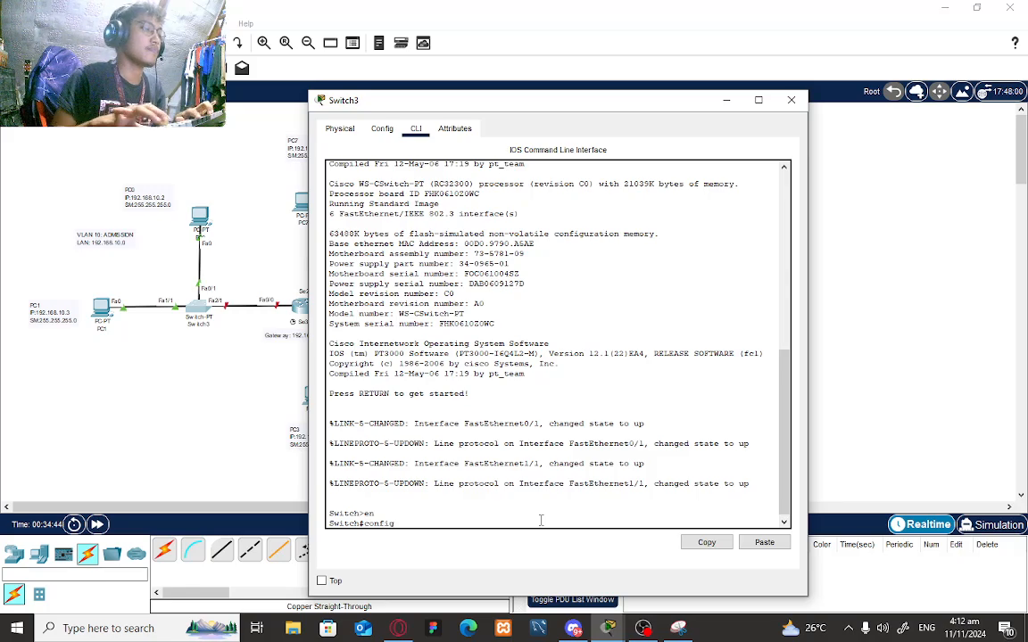
pyautogui.write(' t')
pyautogui.press('Return')
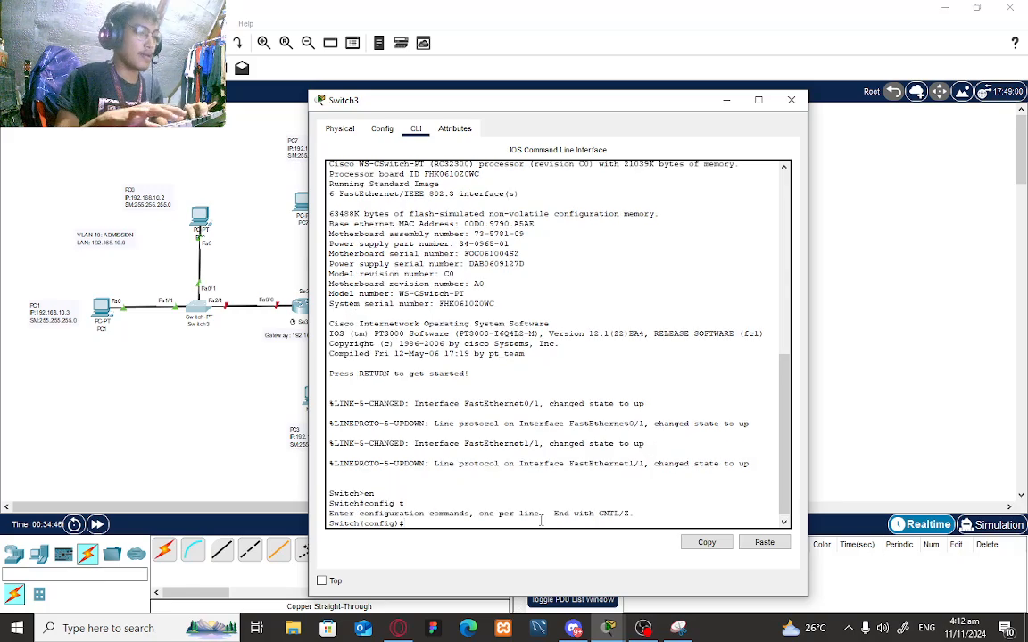
pyautogui.write('hostname')
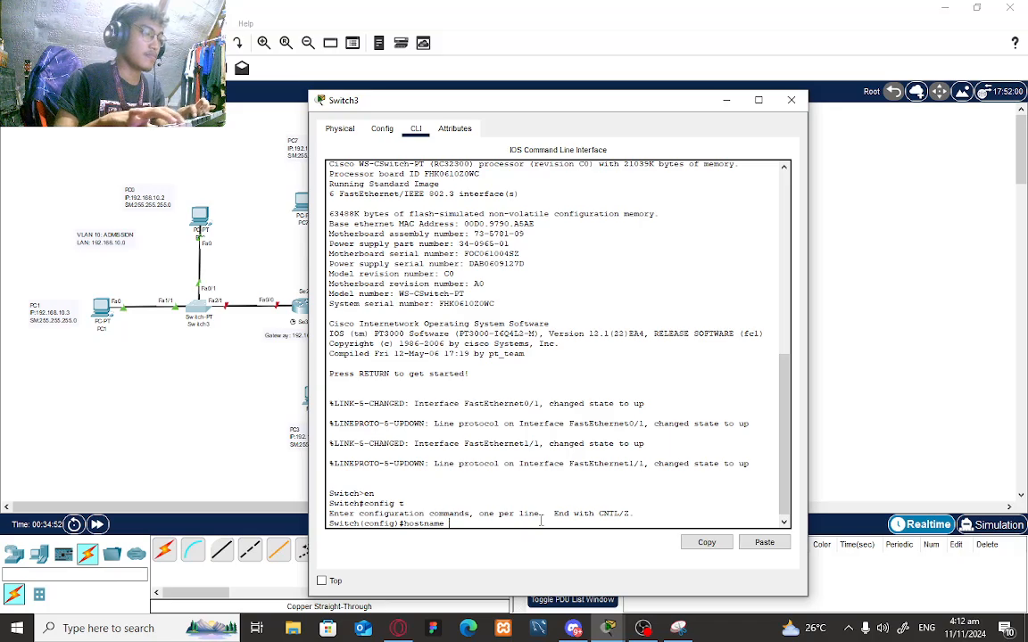
pyautogui.write(' Swi')
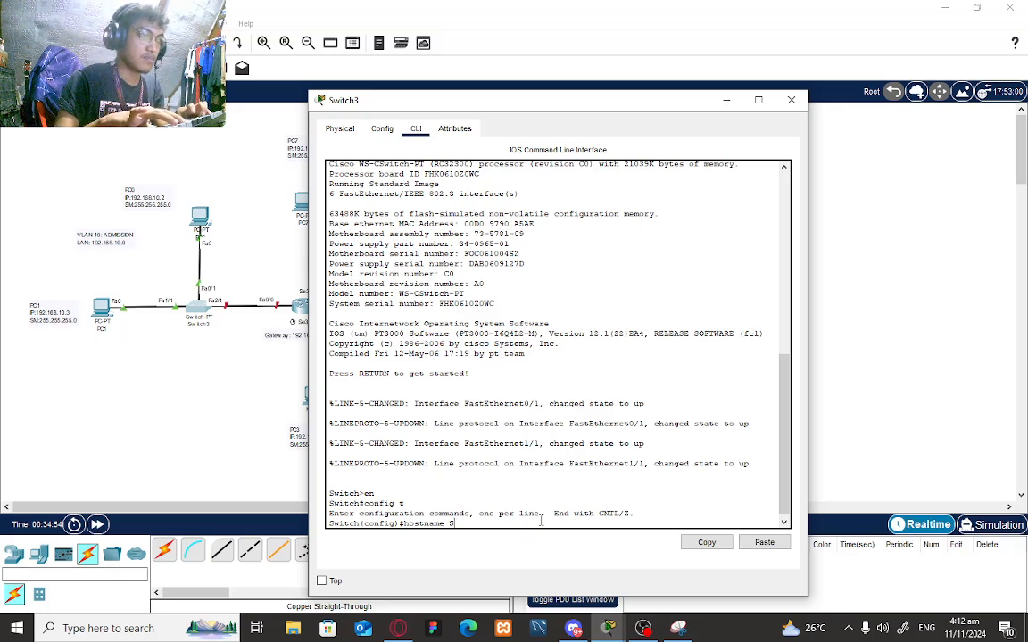
pyautogui.write('tch0')
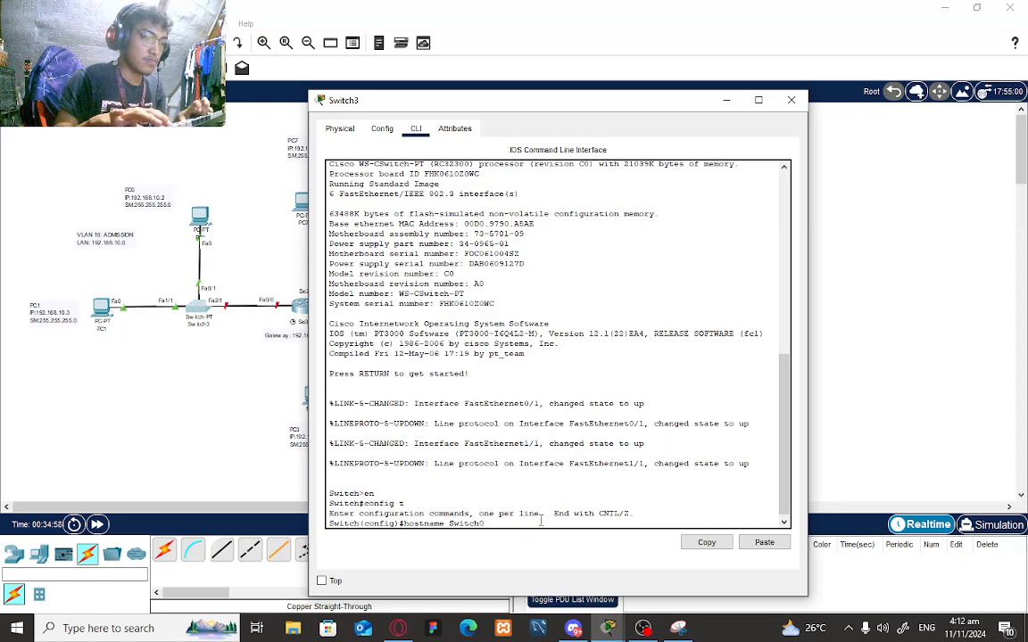
pyautogui.write('_Victo')
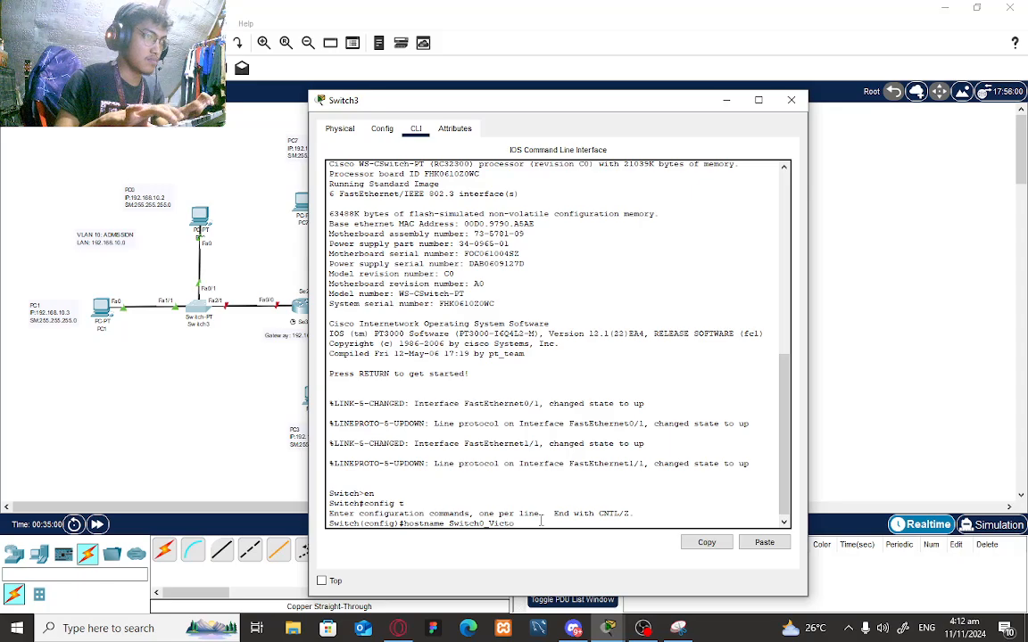
pyautogui.write('ria_Admi')
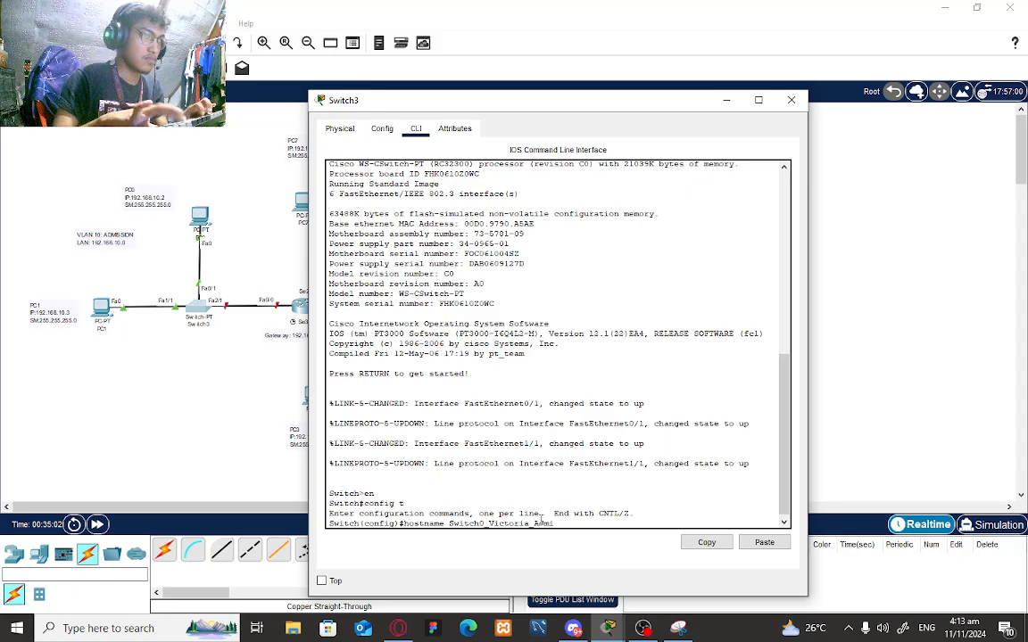
pyautogui.write('ssion')
pyautogui.press('Return')
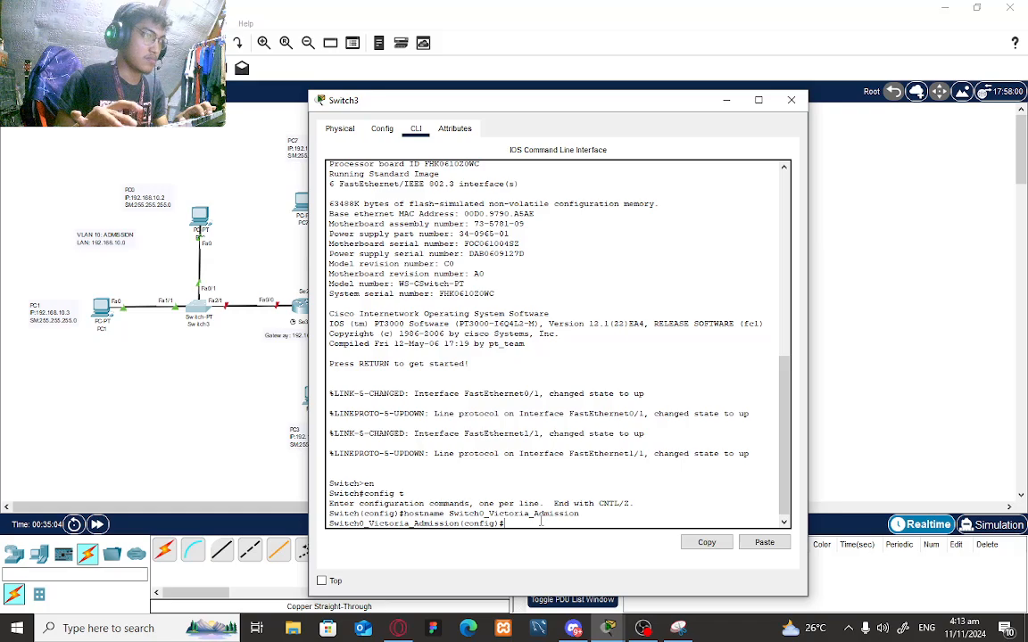
# - Make the switch a VTP server in domain AdmissionServer with a VTP password, then begin VLAN 10
pyautogui.write('vt')
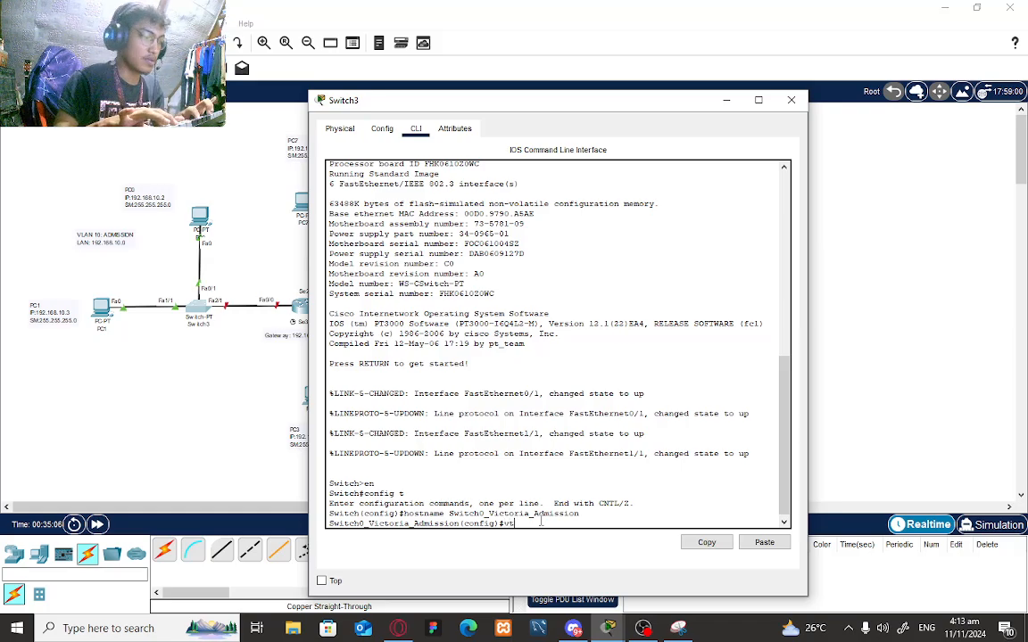
pyautogui.write('p mode server')
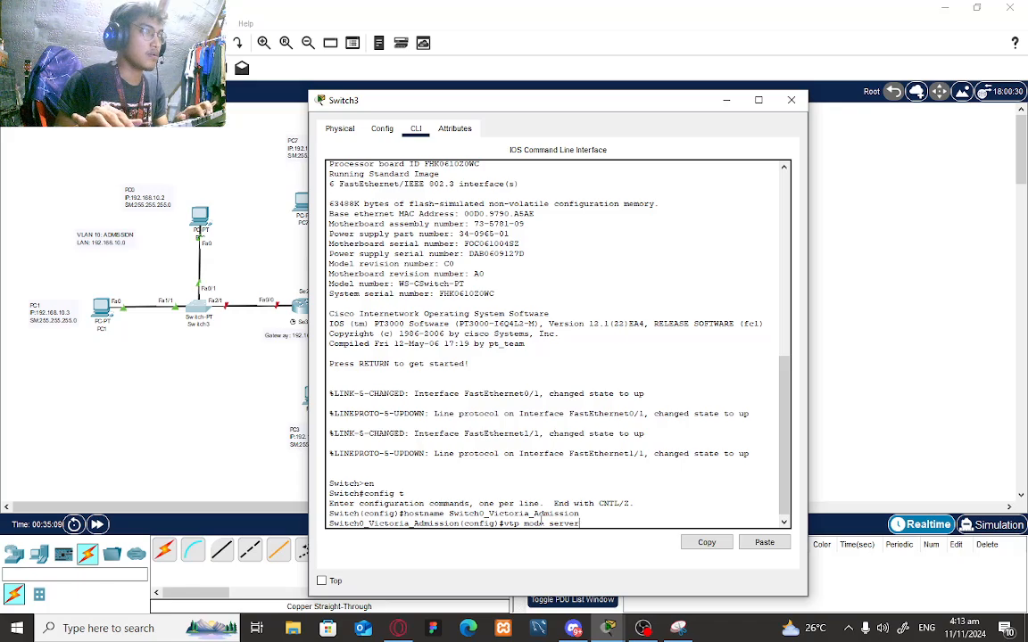
pyautogui.press('Return')
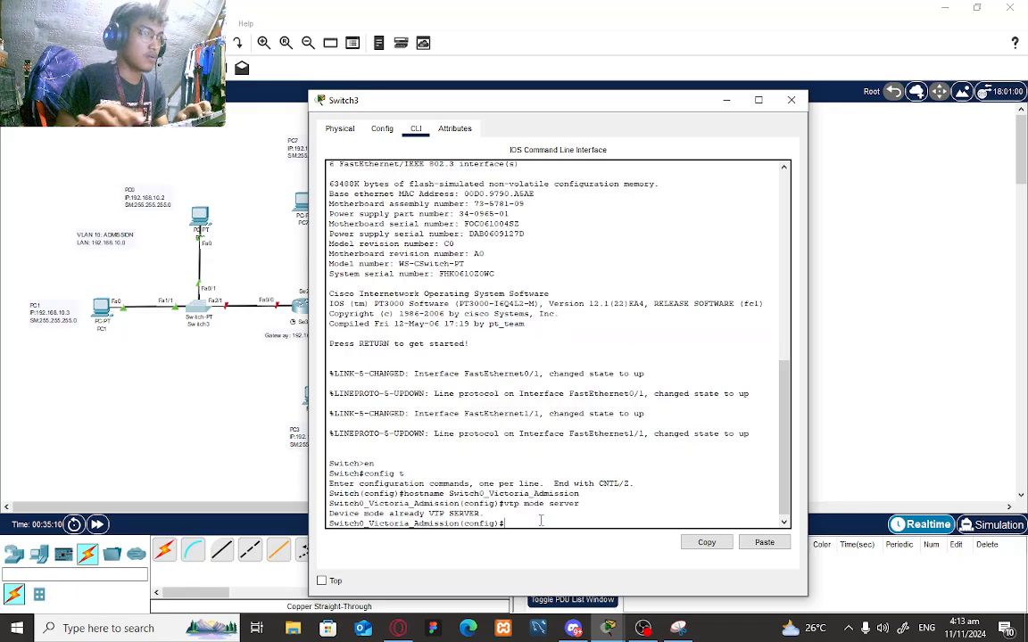
pyautogui.write('vtp d')
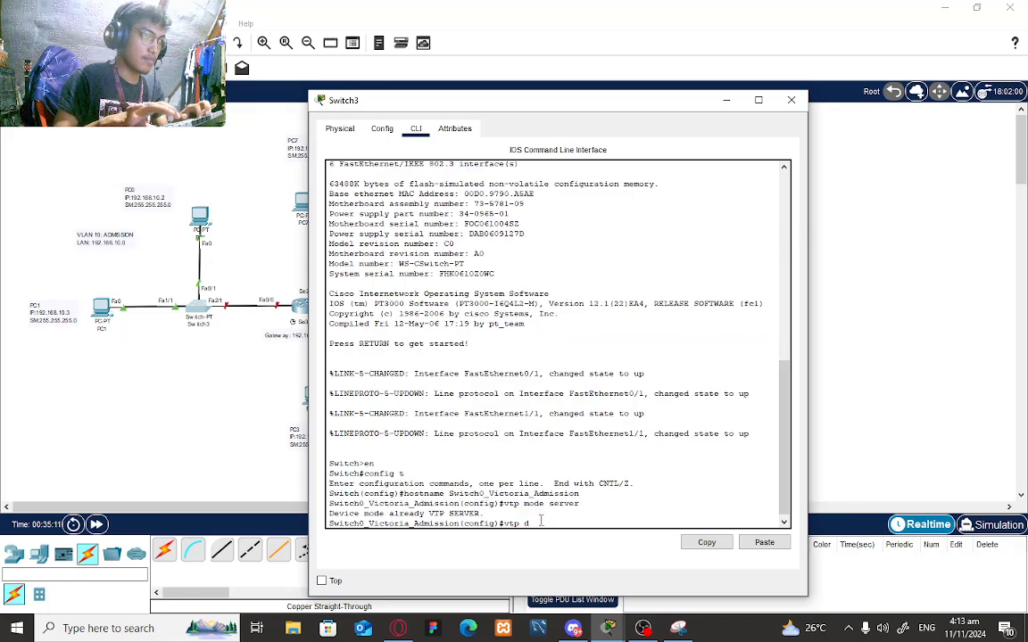
pyautogui.write('omain A')
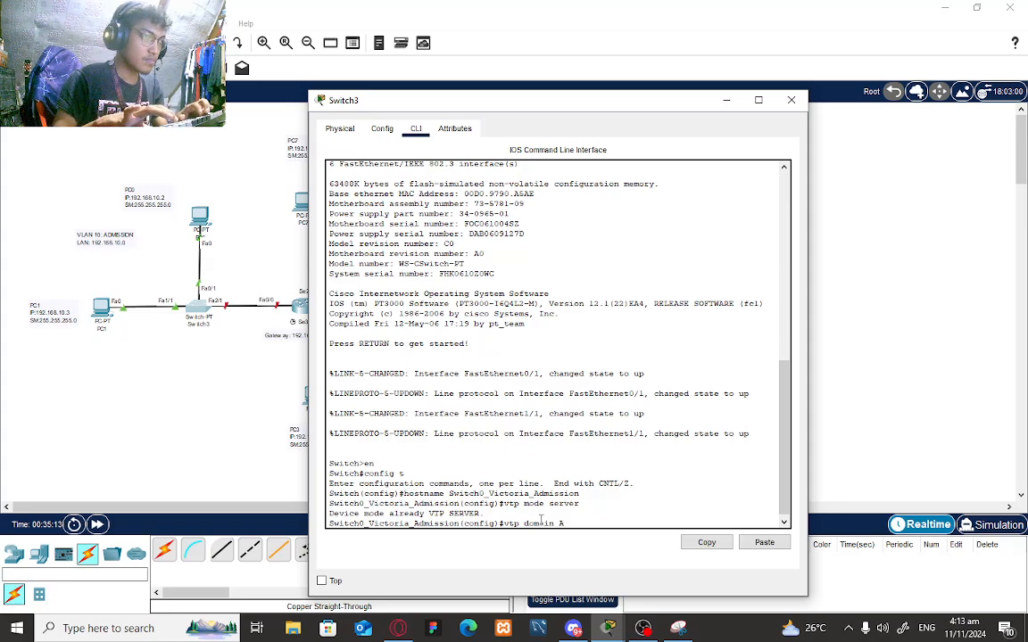
pyautogui.write('dmissio')
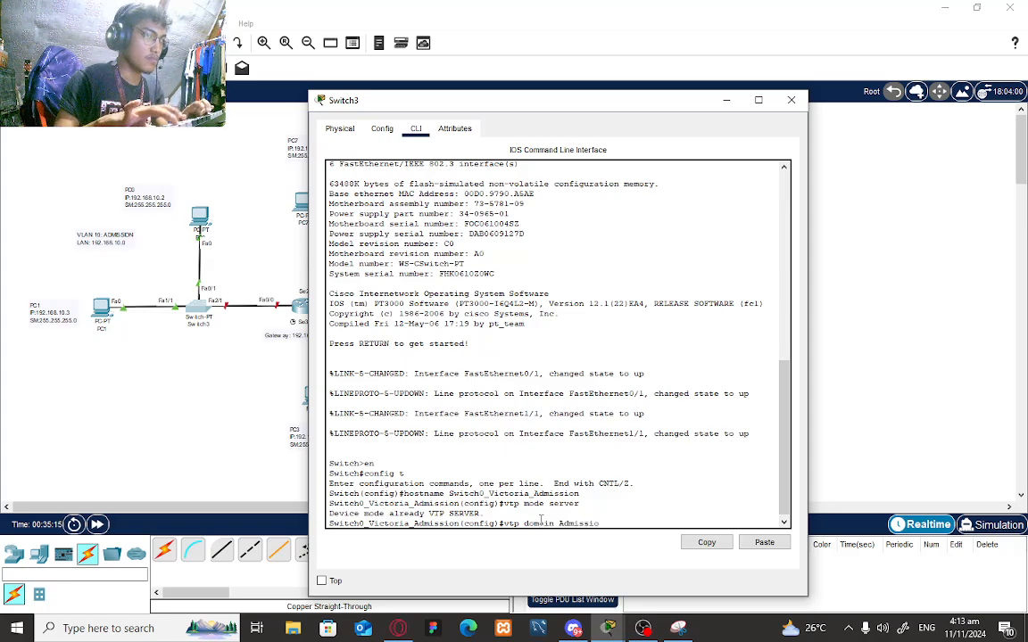
pyautogui.write('nServer')
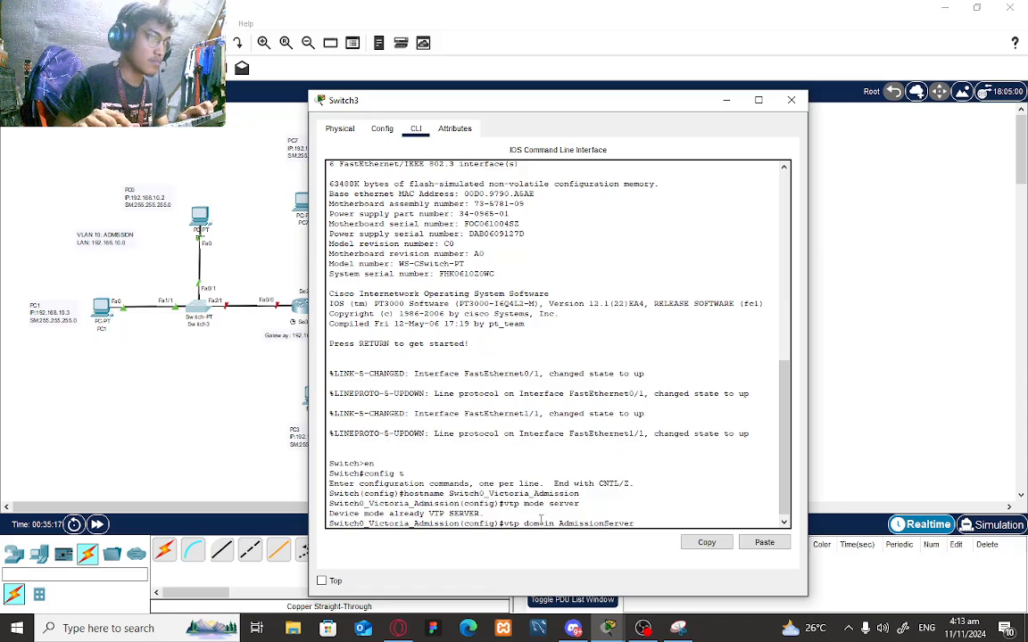
pyautogui.press('Return')
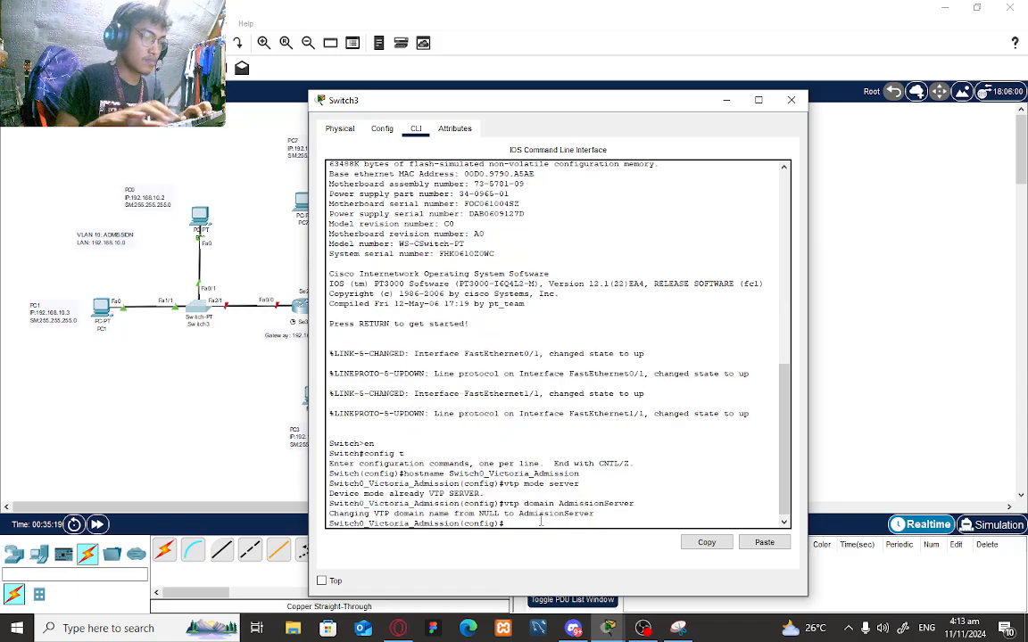
pyautogui.write('vtp pass')
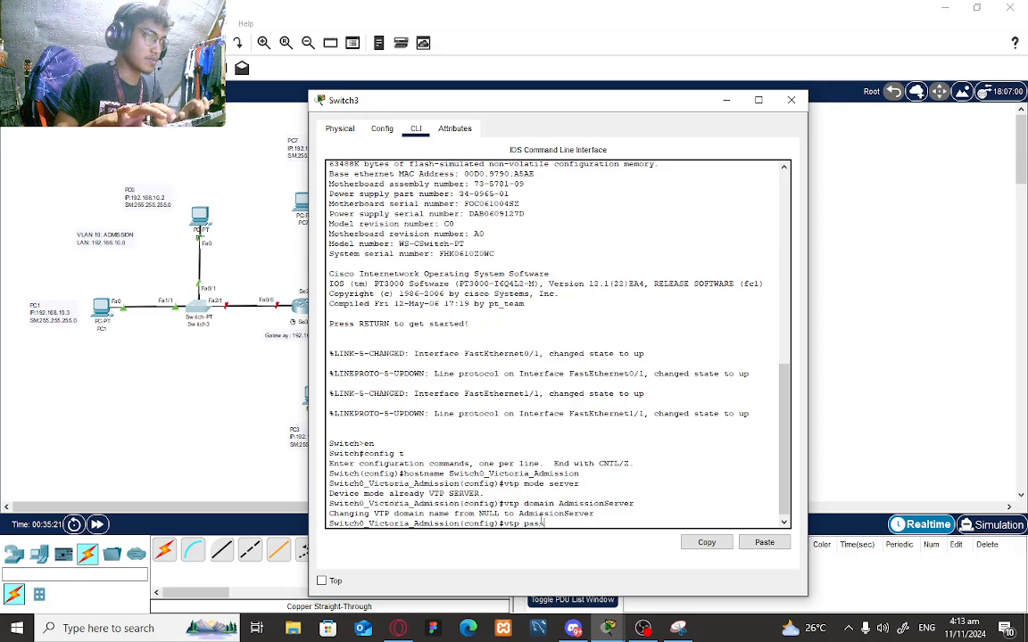
pyautogui.write('word ')
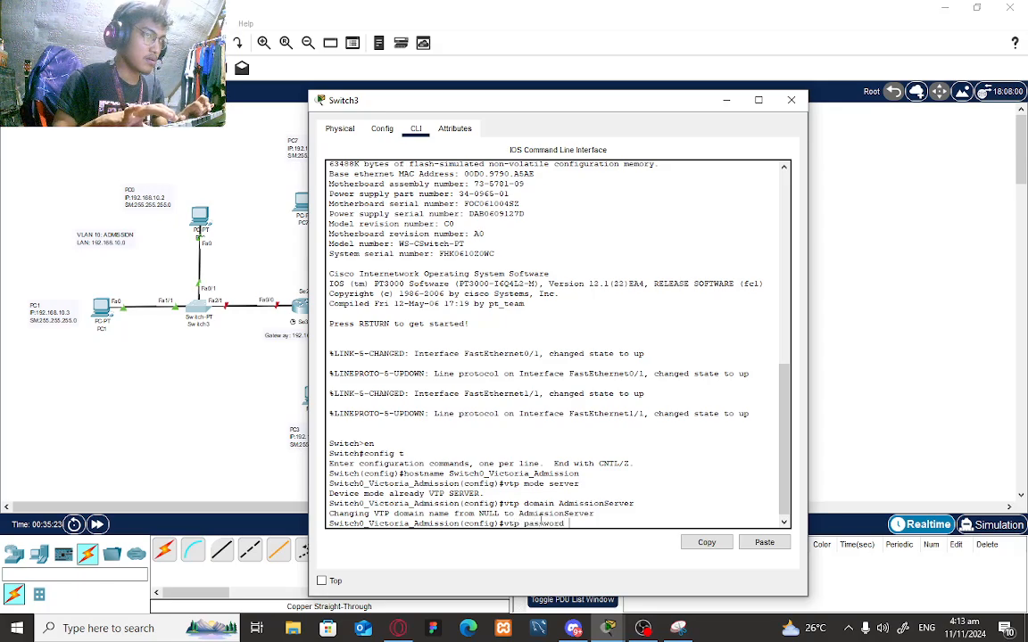
pyautogui.write('ami')
pyautogui.write('ission')
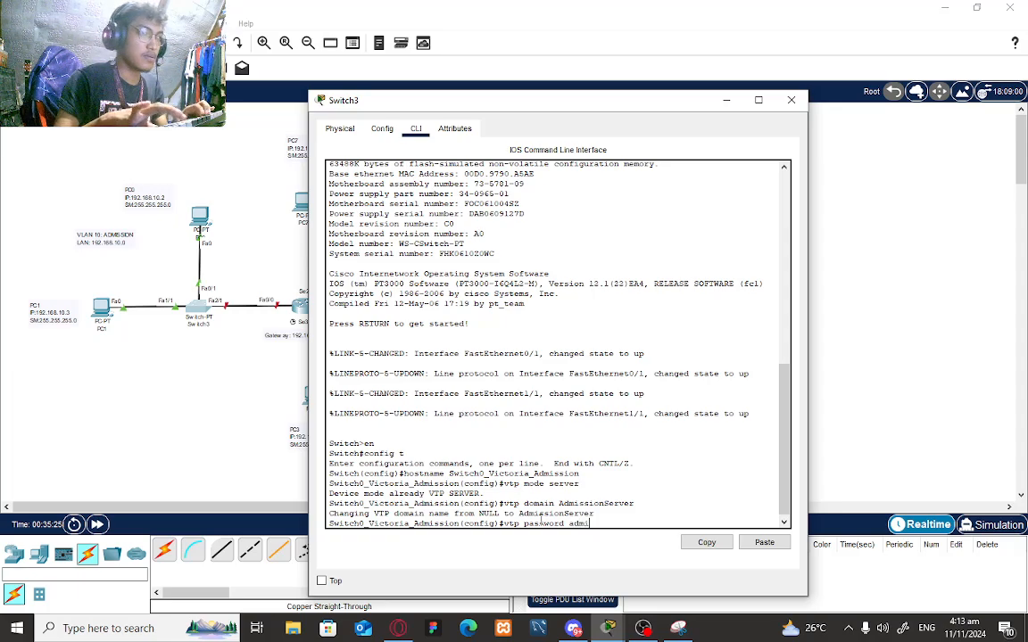
pyautogui.write('pass')
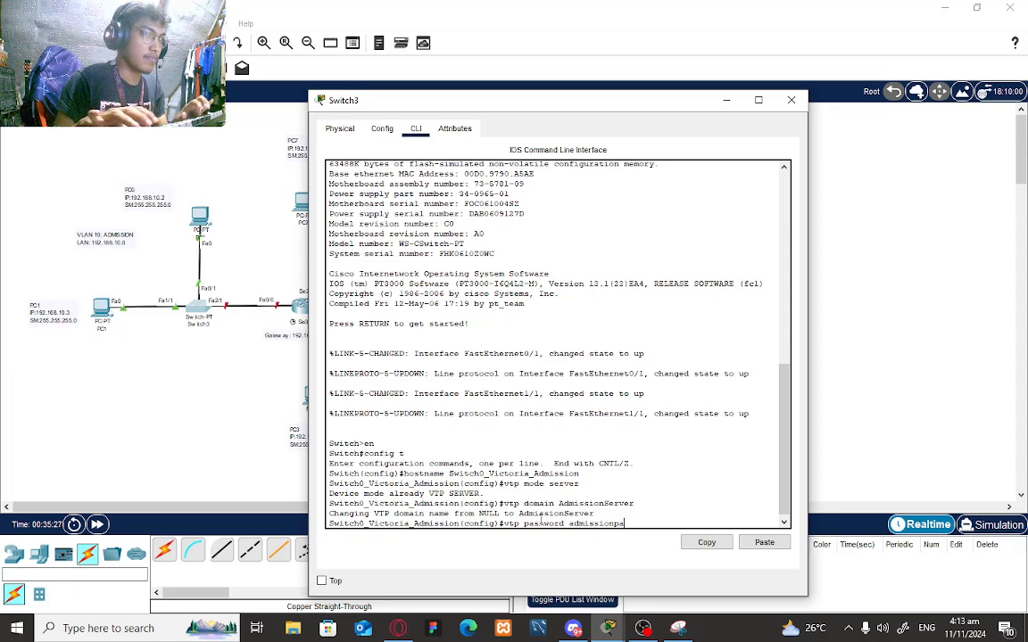
pyautogui.press('Return')
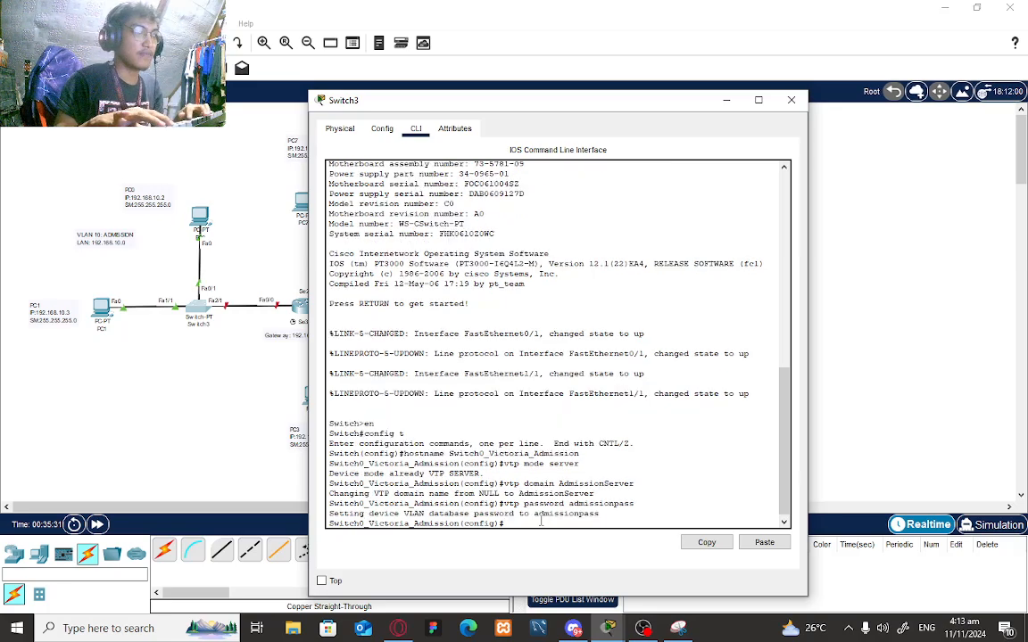
pyautogui.write('vlan 10')
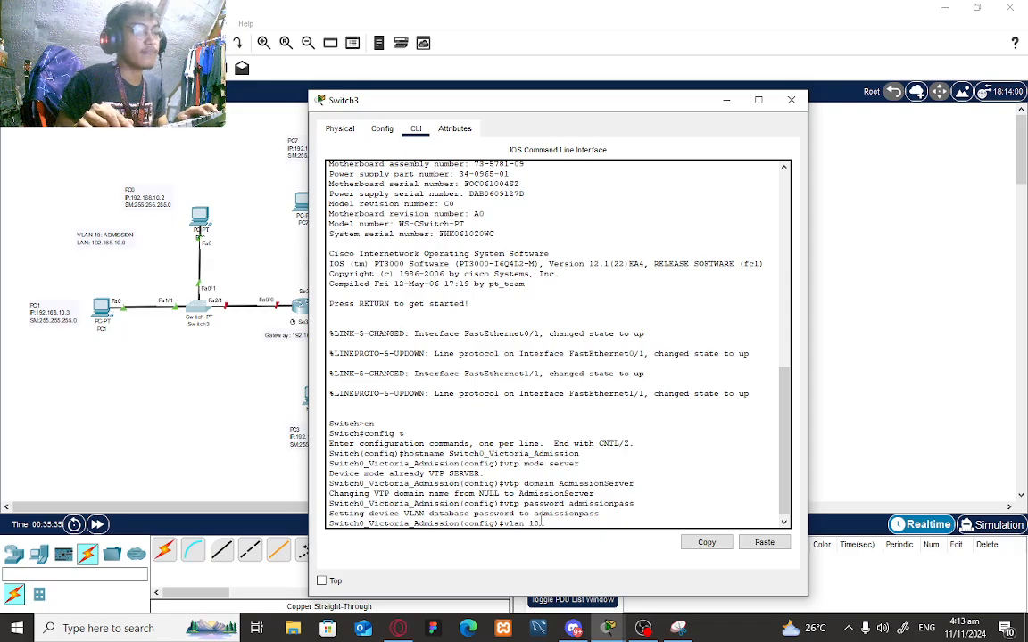
# - Name VLAN 10 Admission and make Fa1/1 an access port in VLAN 10
pyautogui.press('Return')
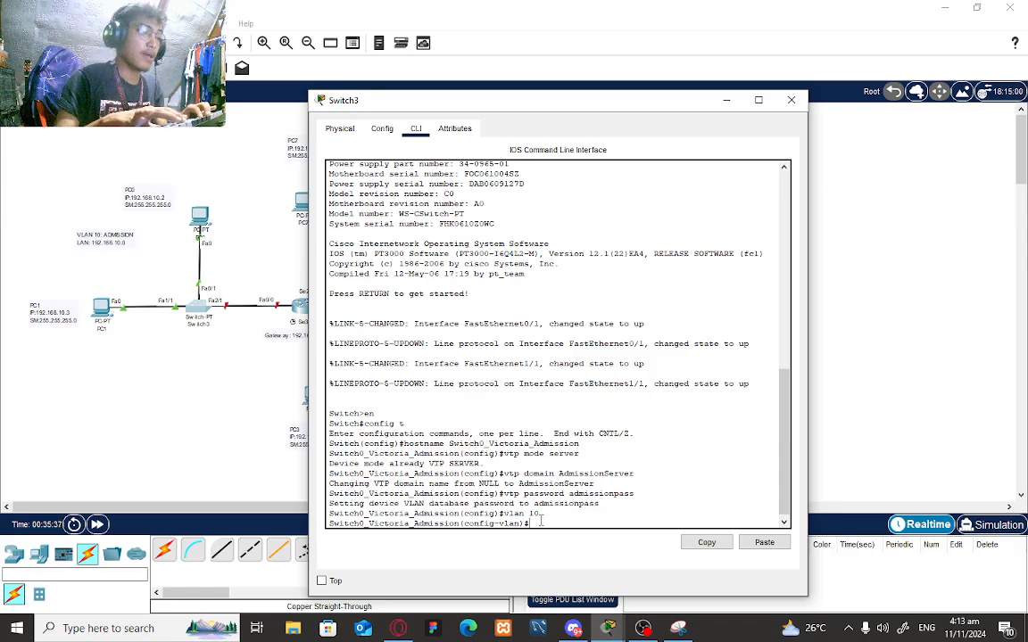
pyautogui.write('name')
pyautogui.write(' Admis')
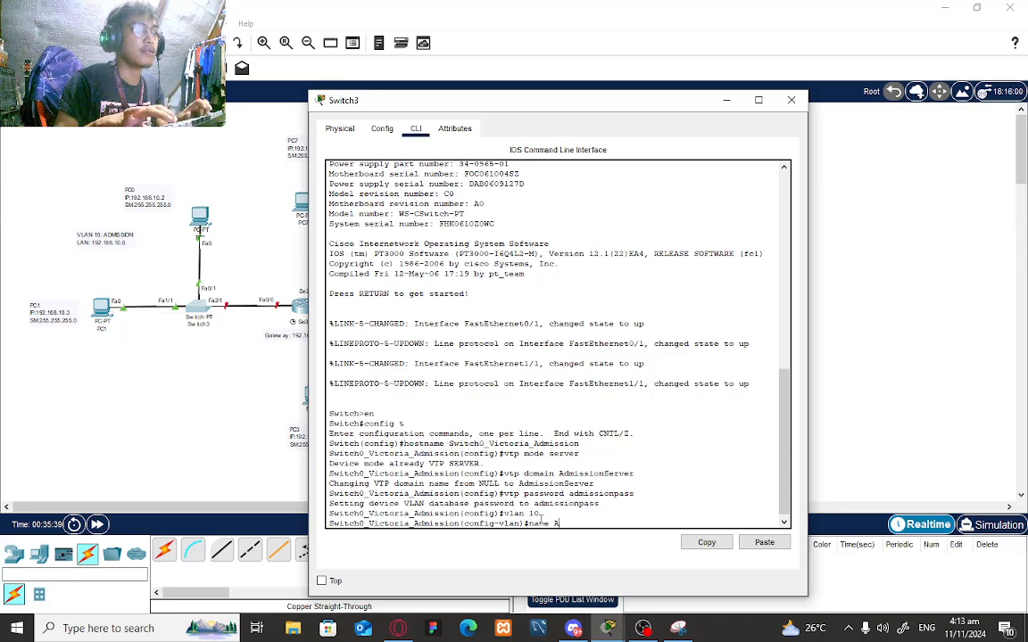
pyautogui.write('sion')
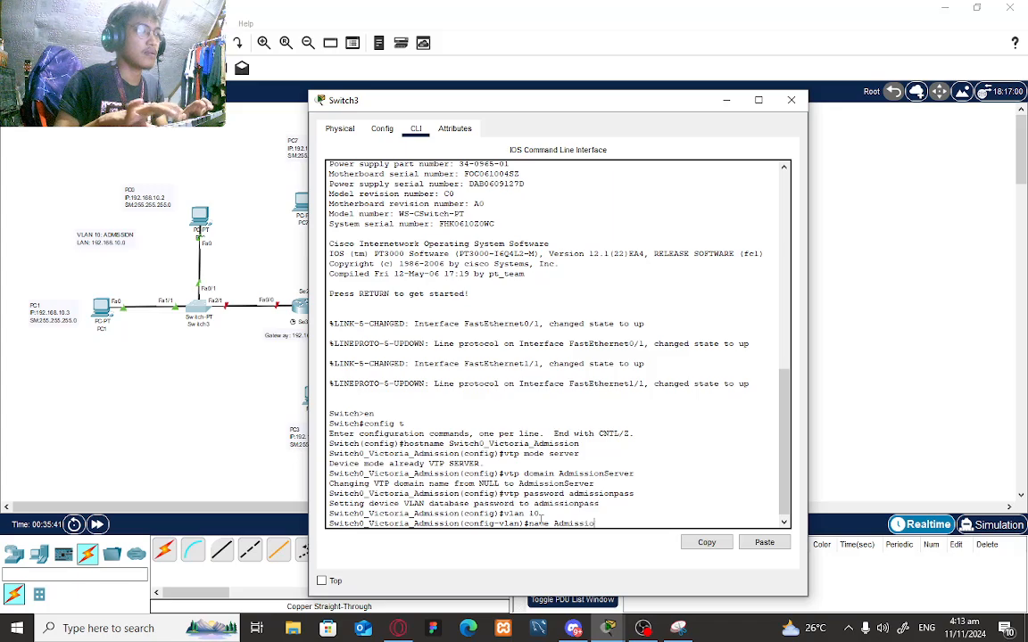
pyautogui.press('Return')
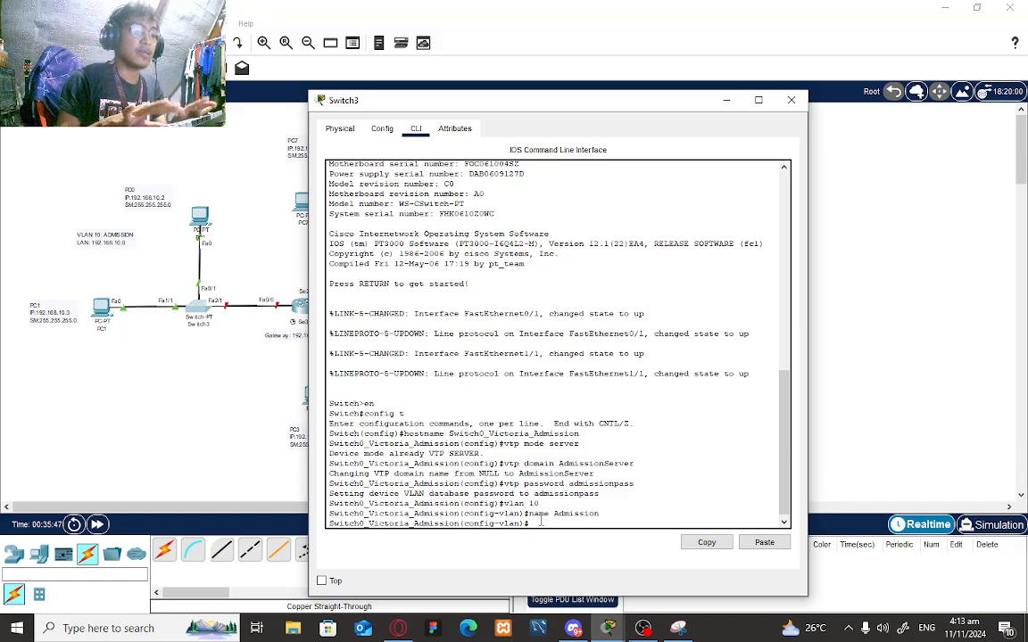
pyautogui.write('int')
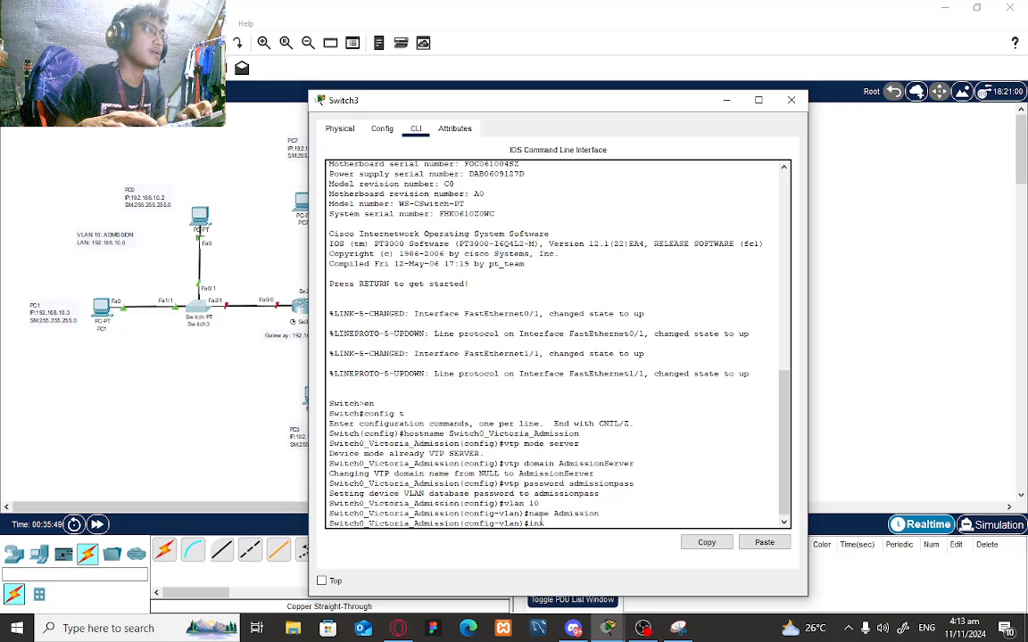
pyautogui.write(' f')
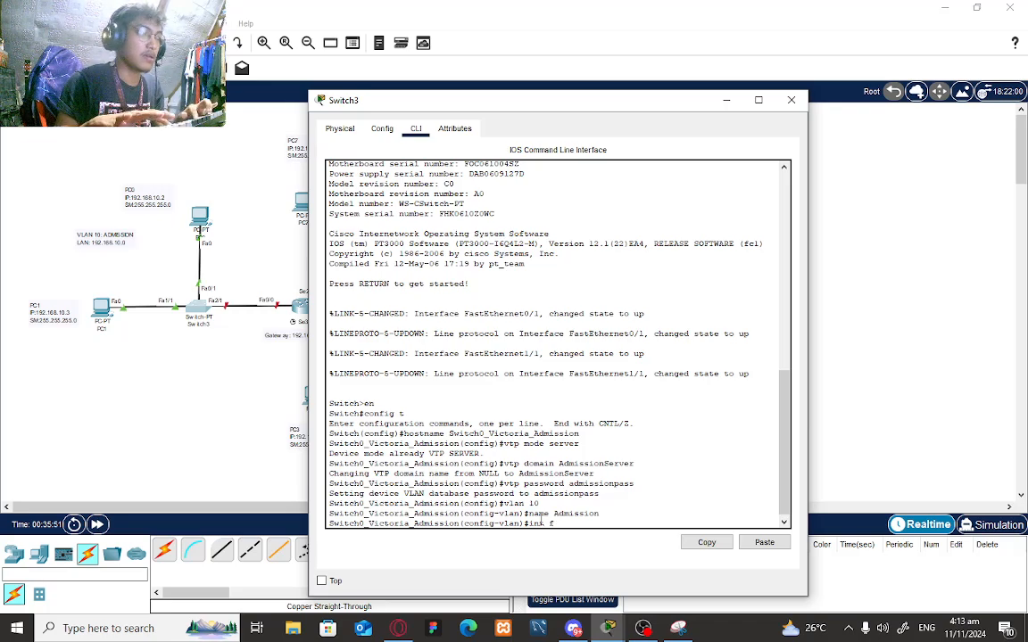
pyautogui.write('a1/1')
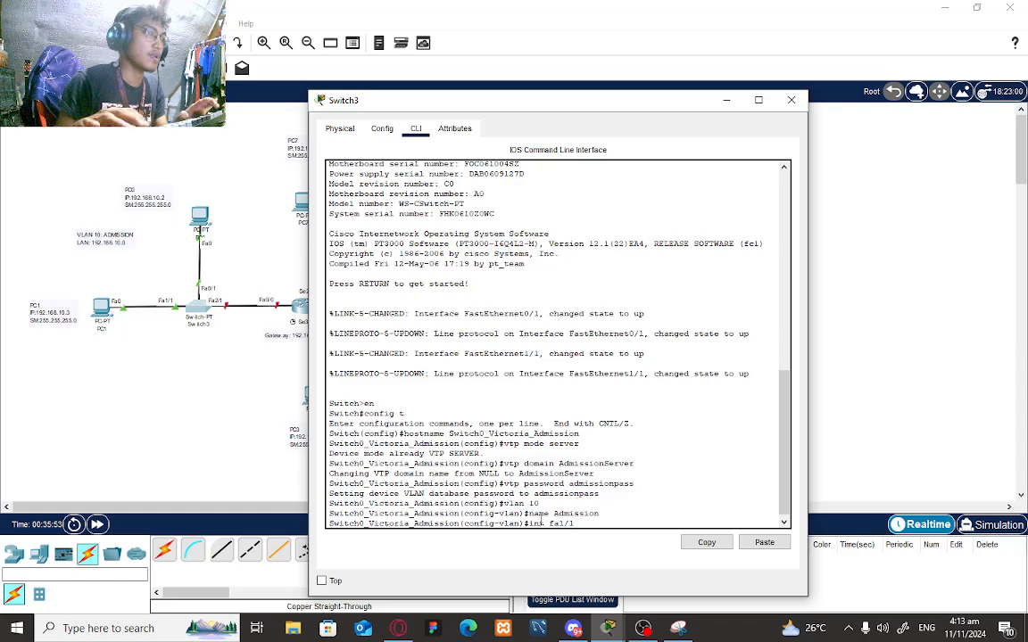
pyautogui.press('Return')
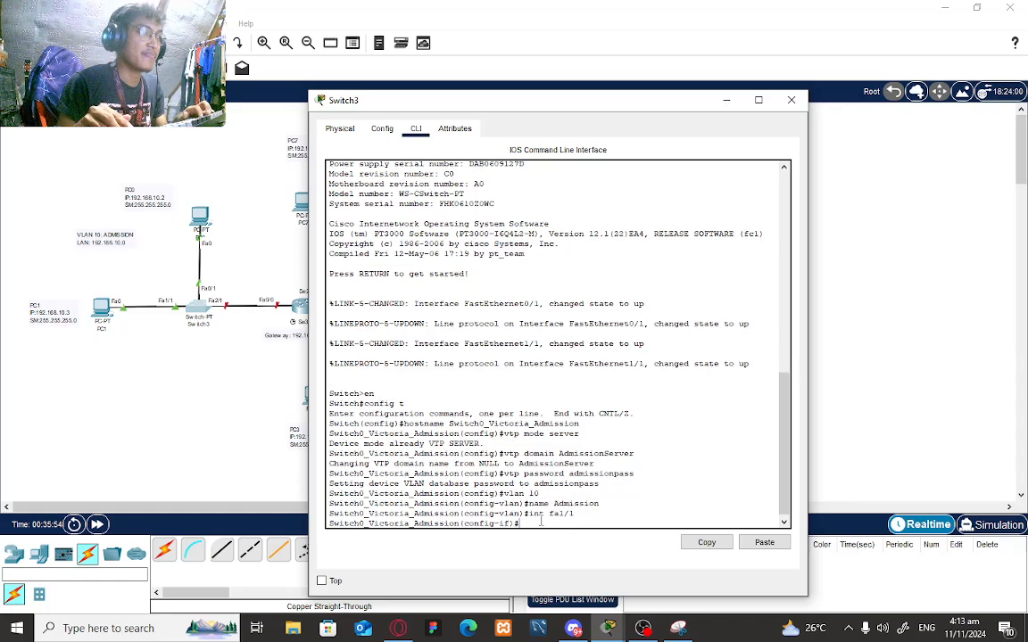
pyautogui.write('switch')
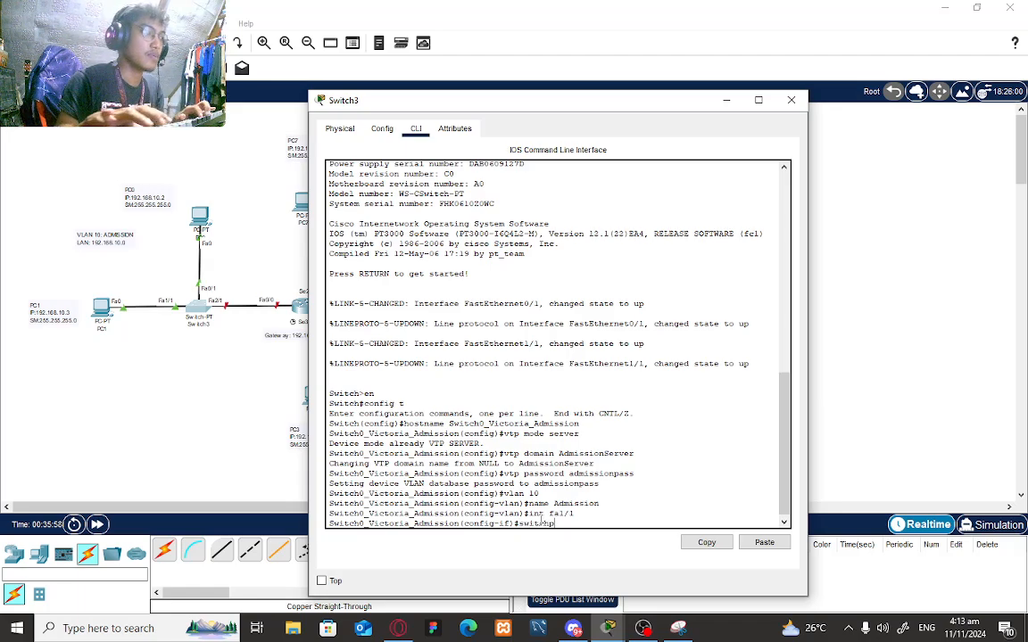
pyautogui.write('por')
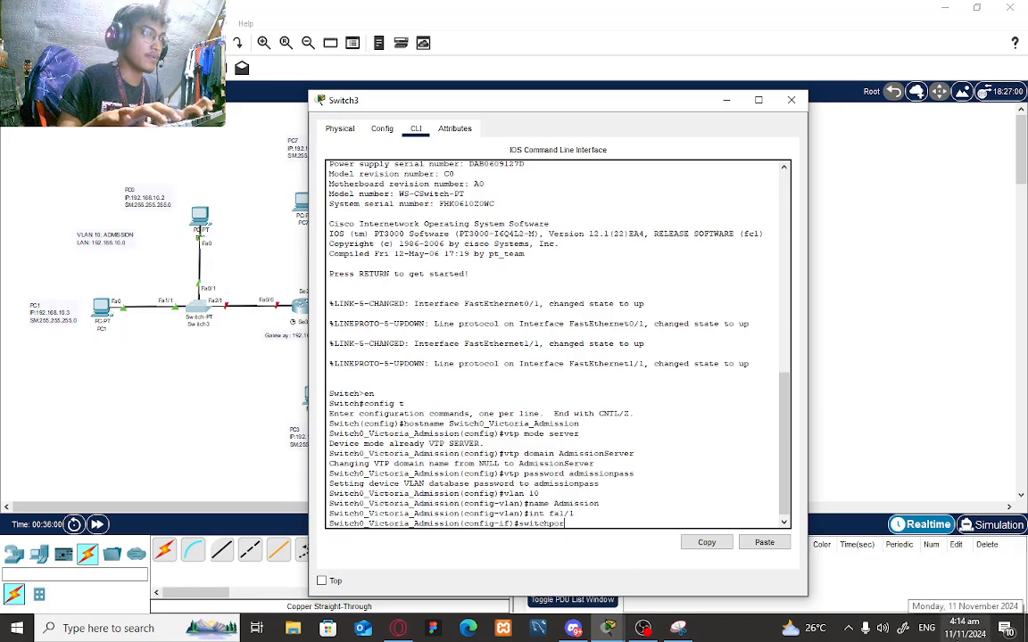
pyautogui.write('t mode access')
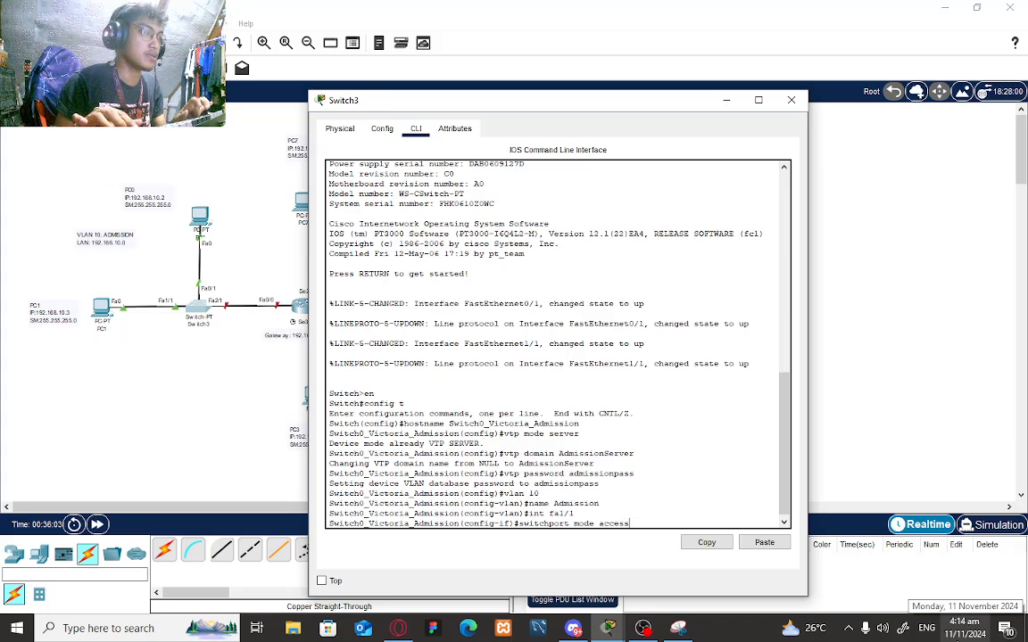
pyautogui.press('Return')
pyautogui.write('swi')
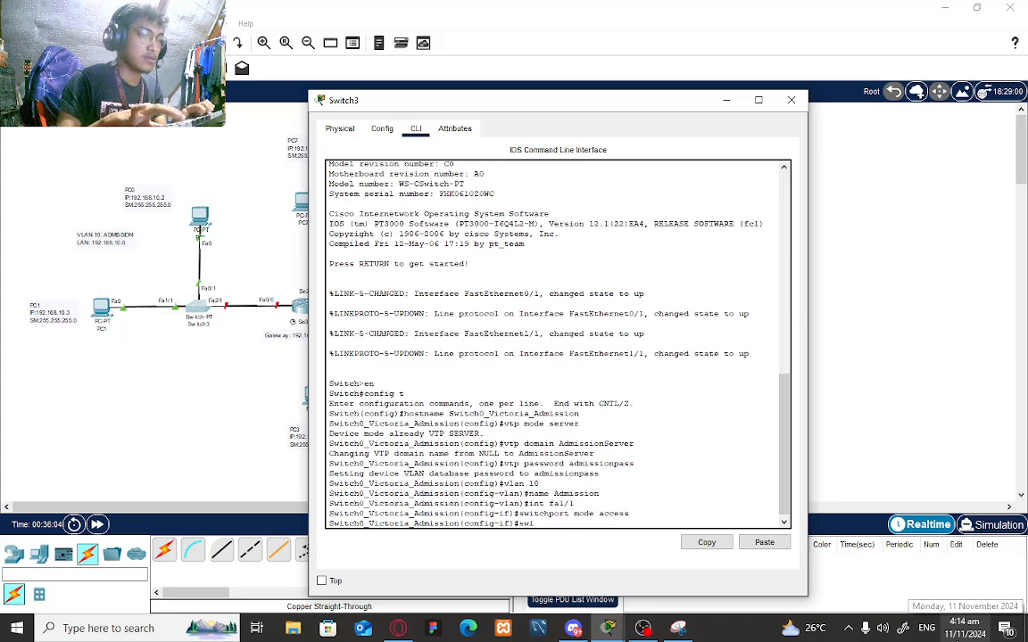
pyautogui.write('tchport a')
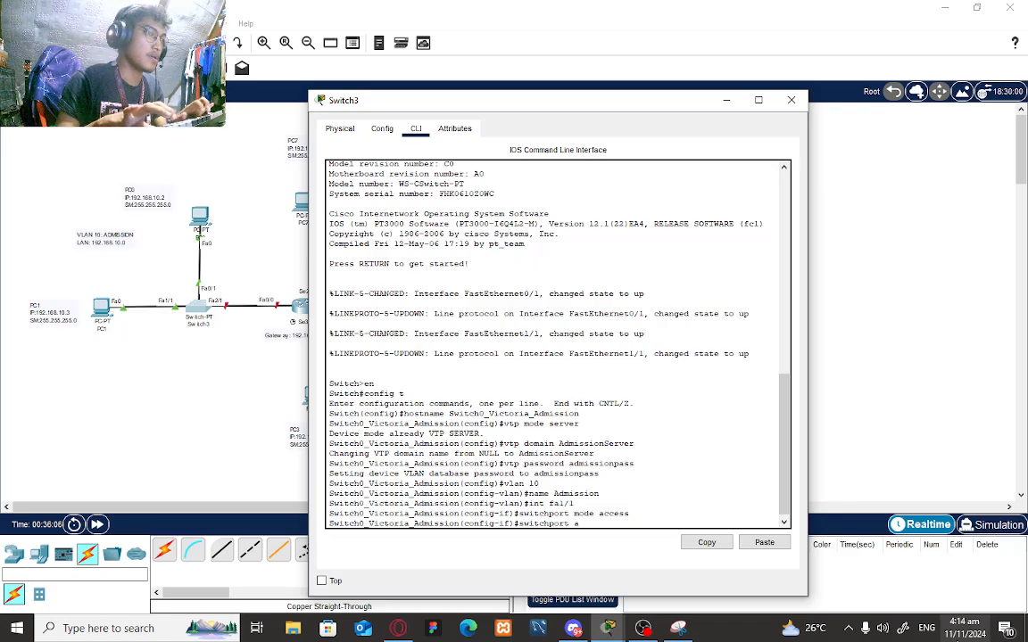
pyautogui.write('ccess vlan 10')
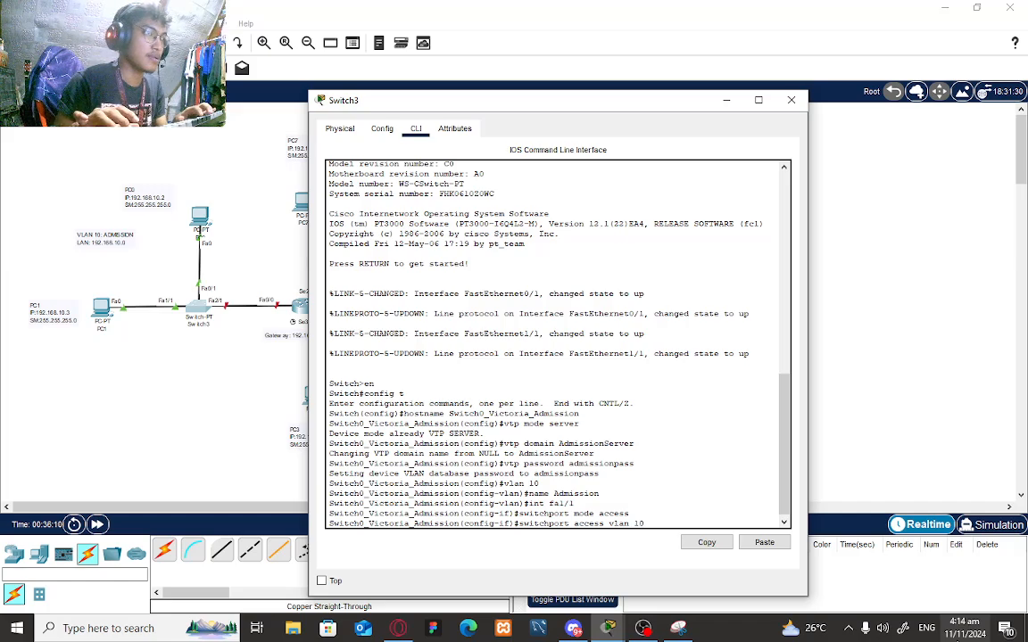
pyautogui.press('Return')
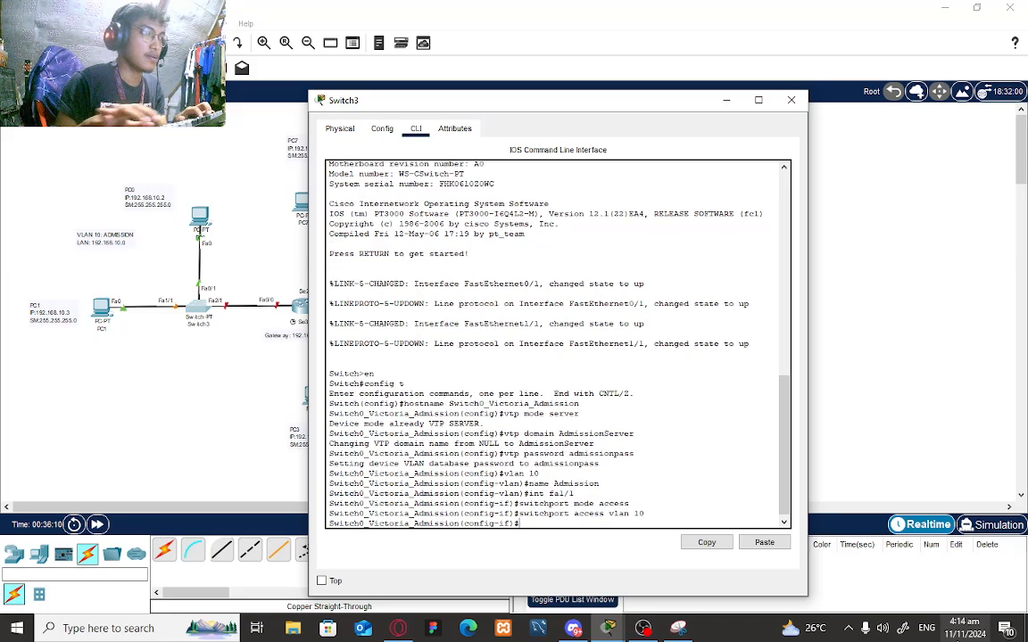
# - Make Fa0/1 an access port in VLAN 10
pyautogui.write('int')
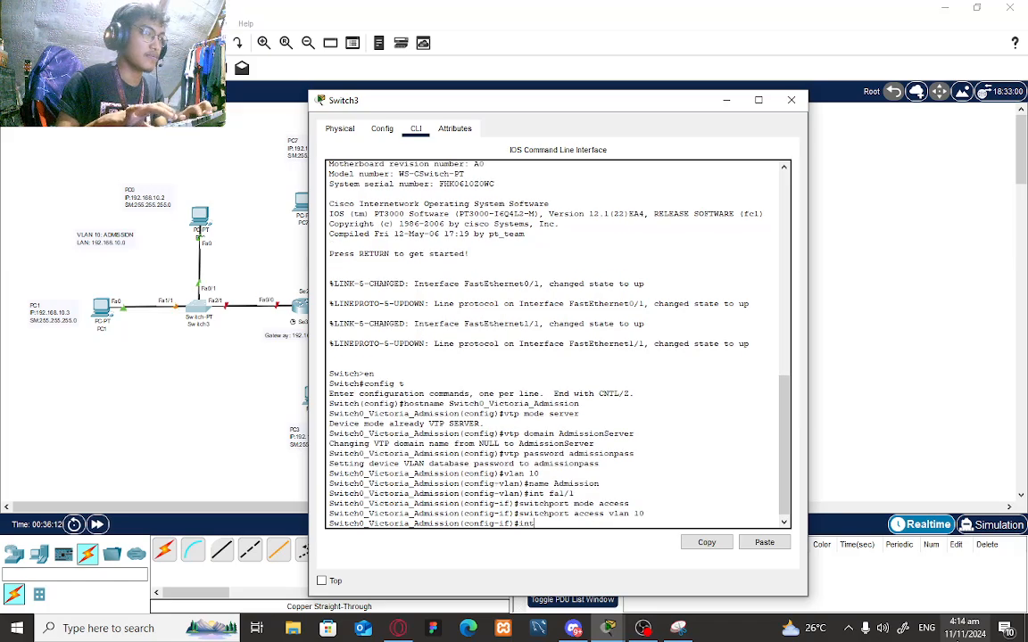
pyautogui.write(' fa')
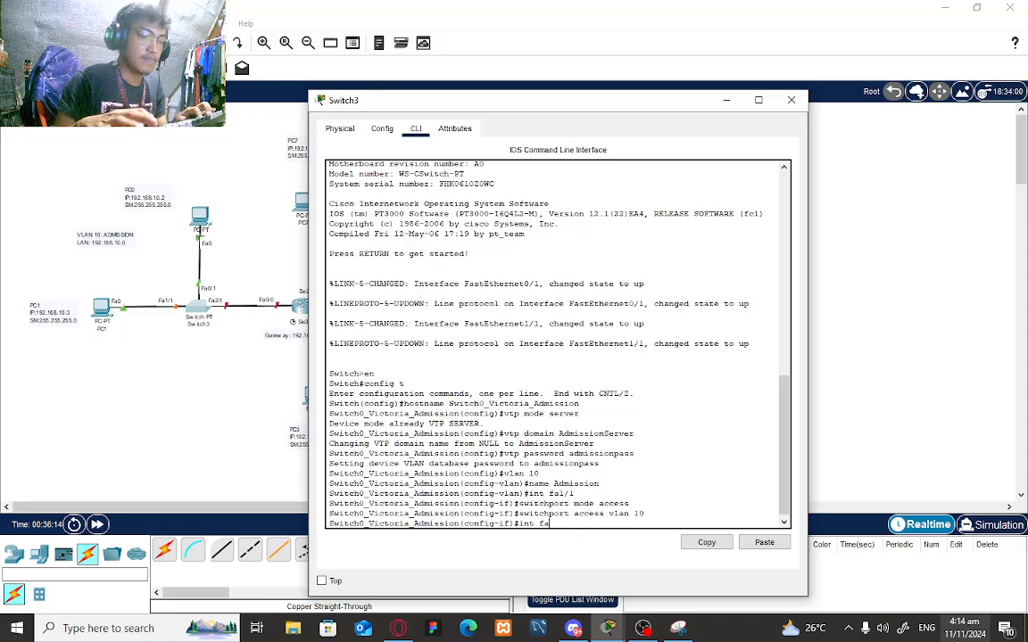
pyautogui.write('/1')
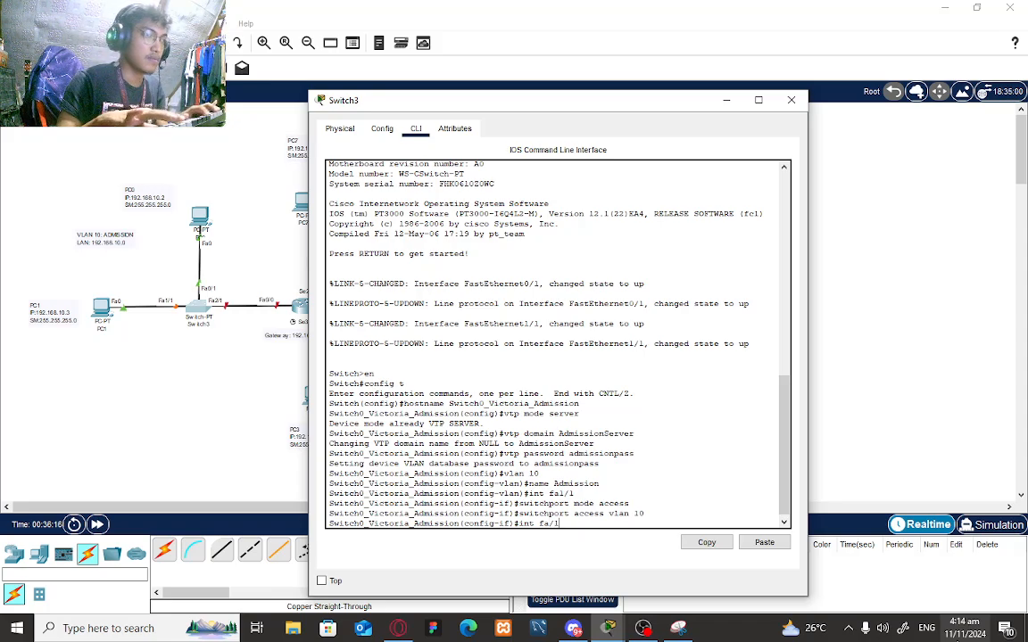
pyautogui.press('BackSpace')
pyautogui.press('BackSpace')
pyautogui.write('0/')
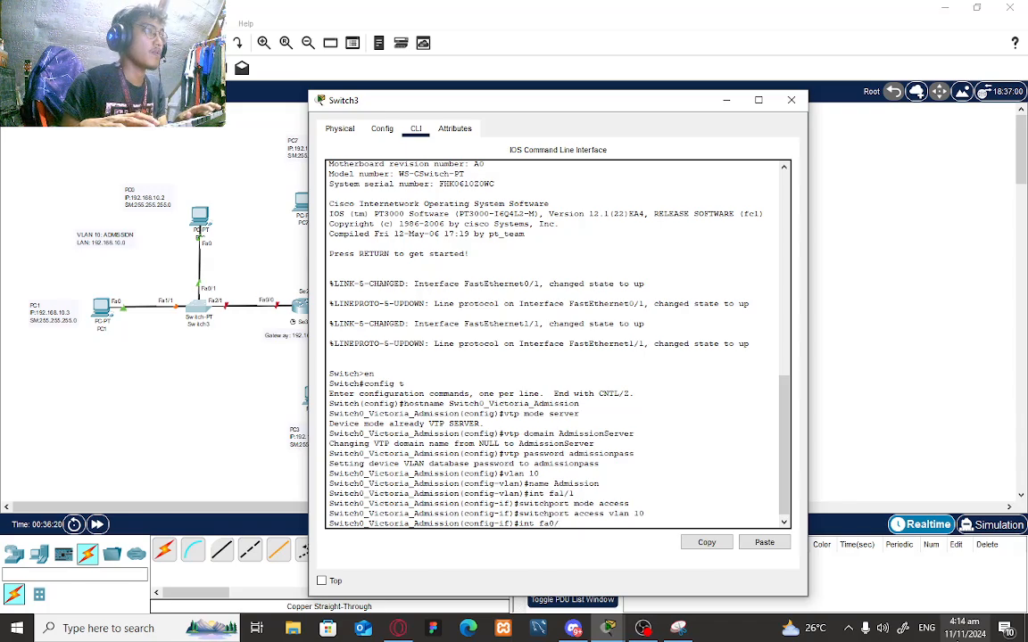
pyautogui.write('1')
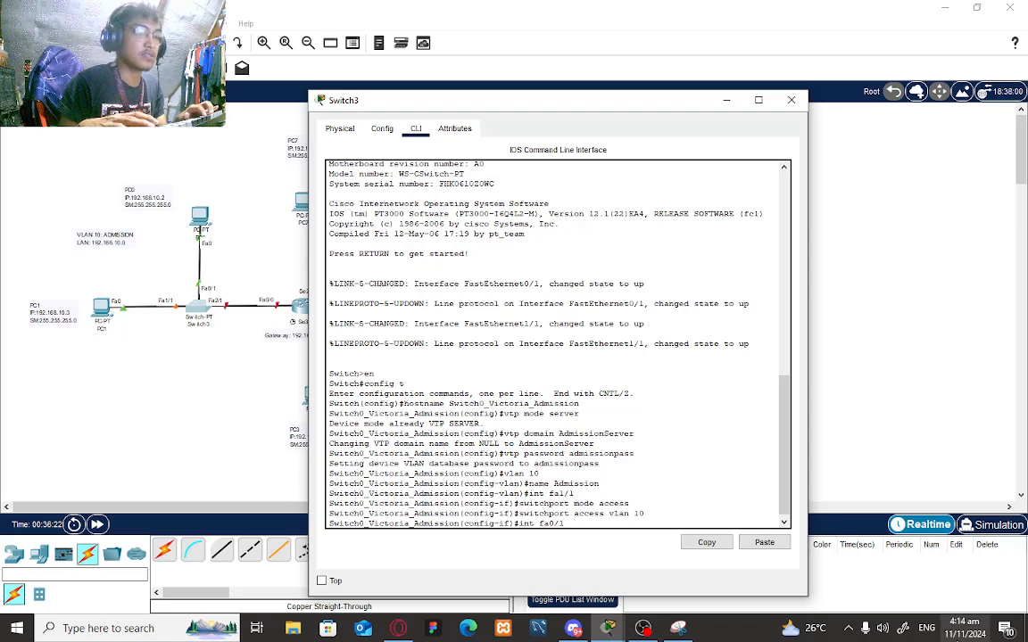
pyautogui.press('Return')
pyautogui.write('s')
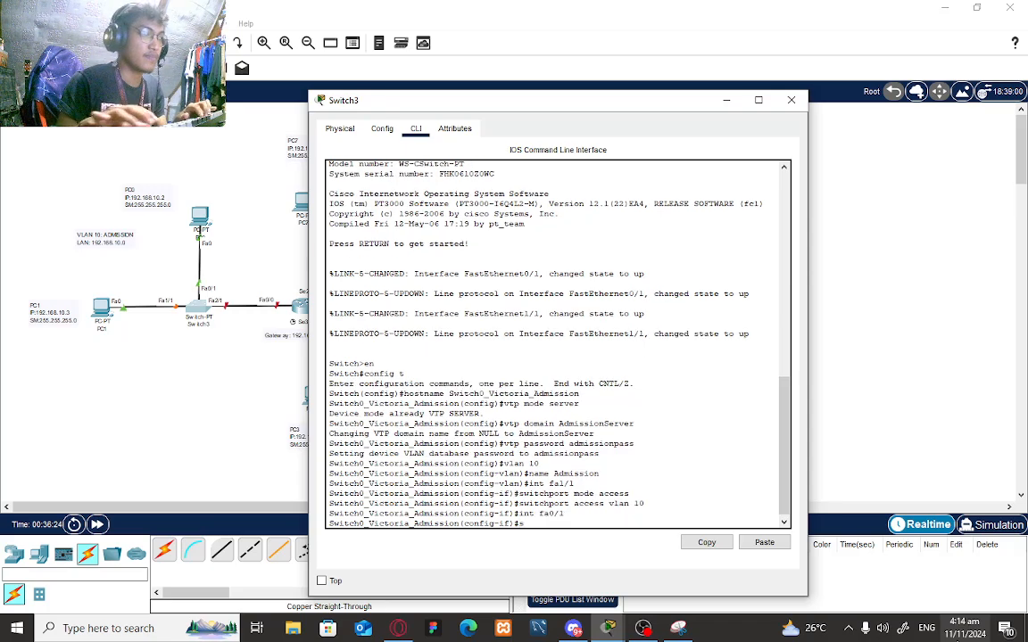
pyautogui.write('witchport ')
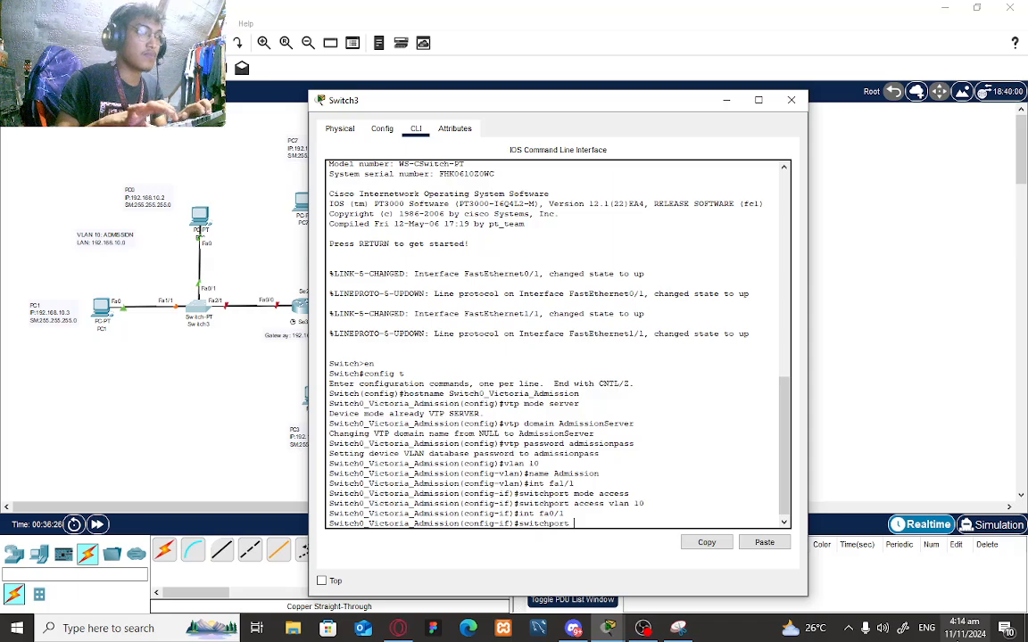
pyautogui.write('mode access')
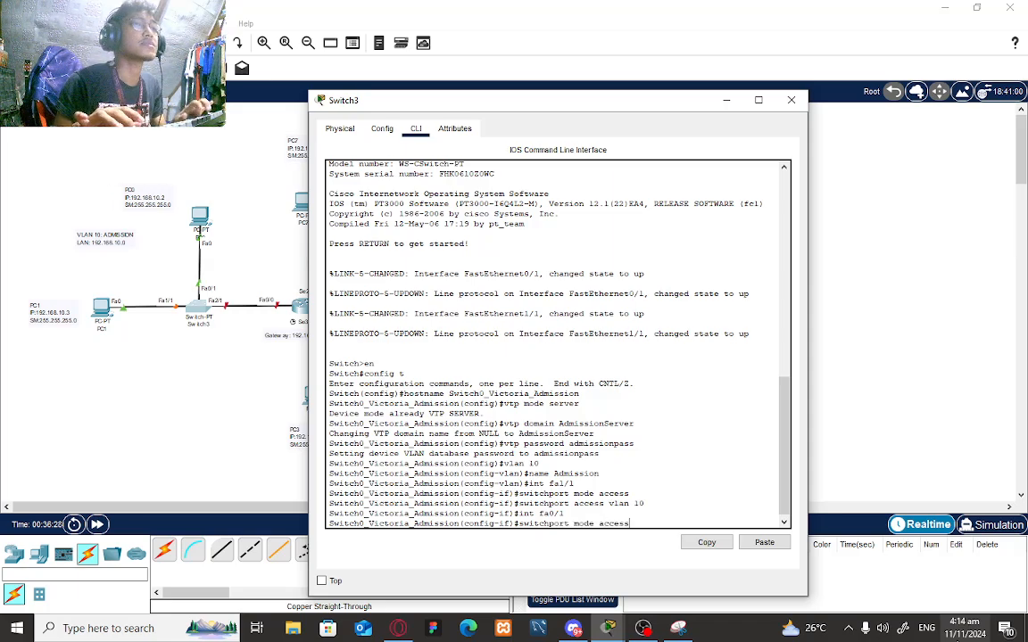
pyautogui.press('Return')
pyautogui.write('switchp')
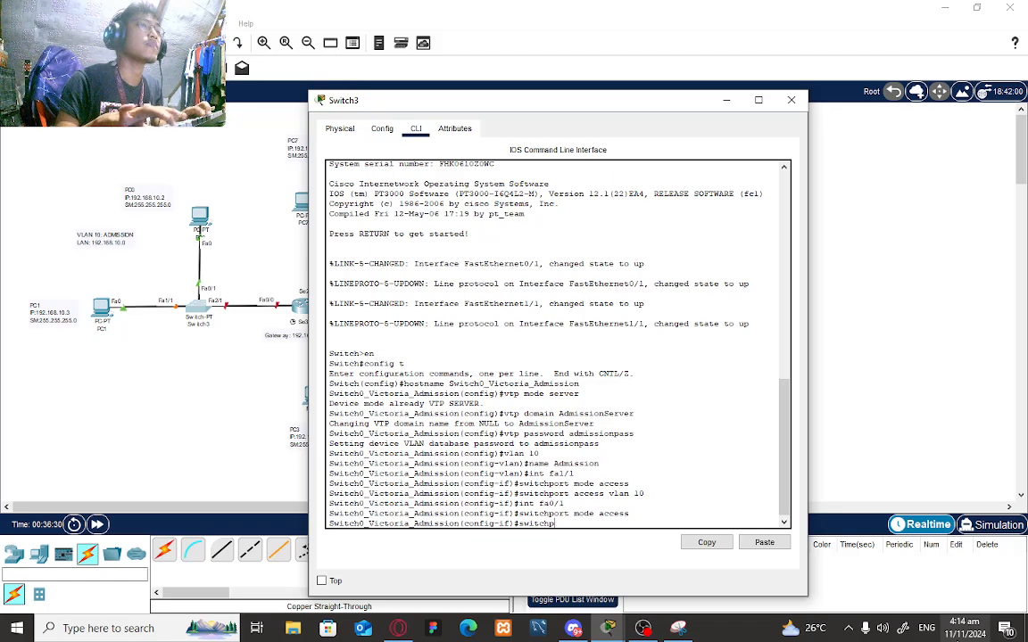
pyautogui.write('ort access v')
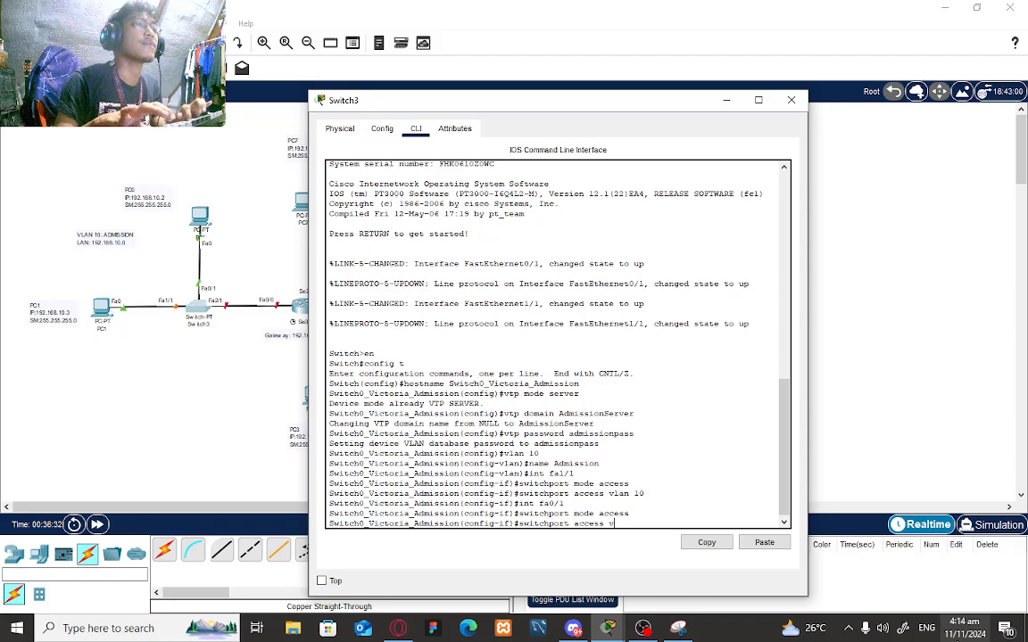
pyautogui.write('lan 10')
pyautogui.press('Return')
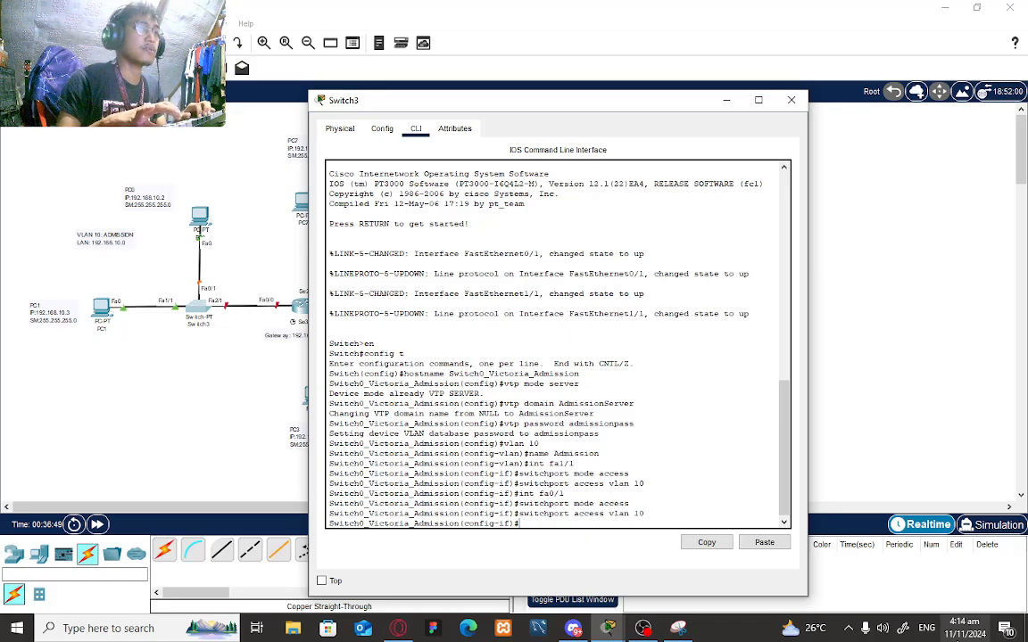
pyautogui.write('int fa')
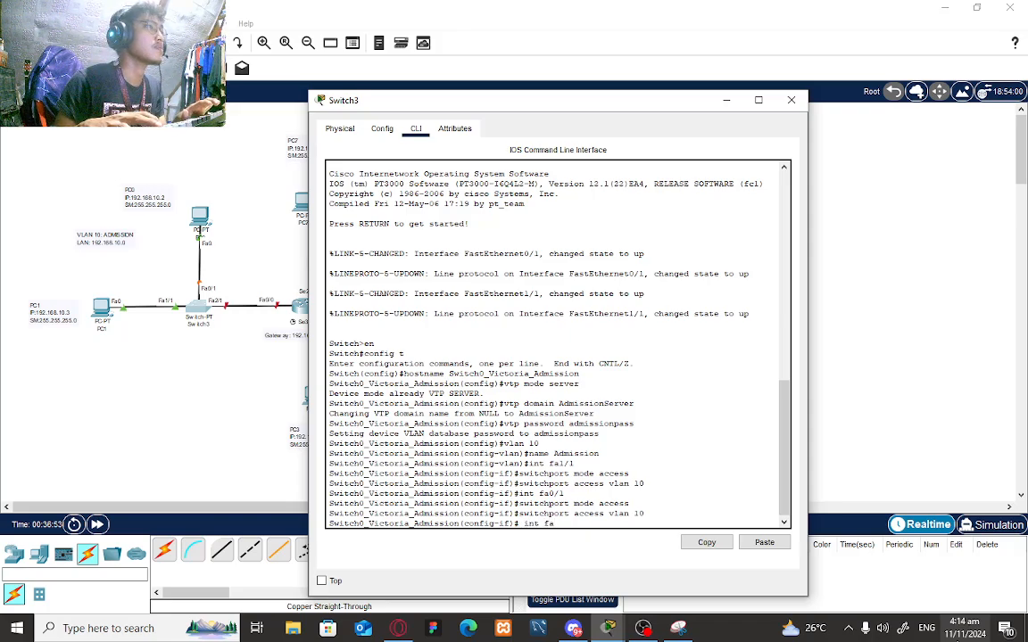
pyautogui.write('3/1')
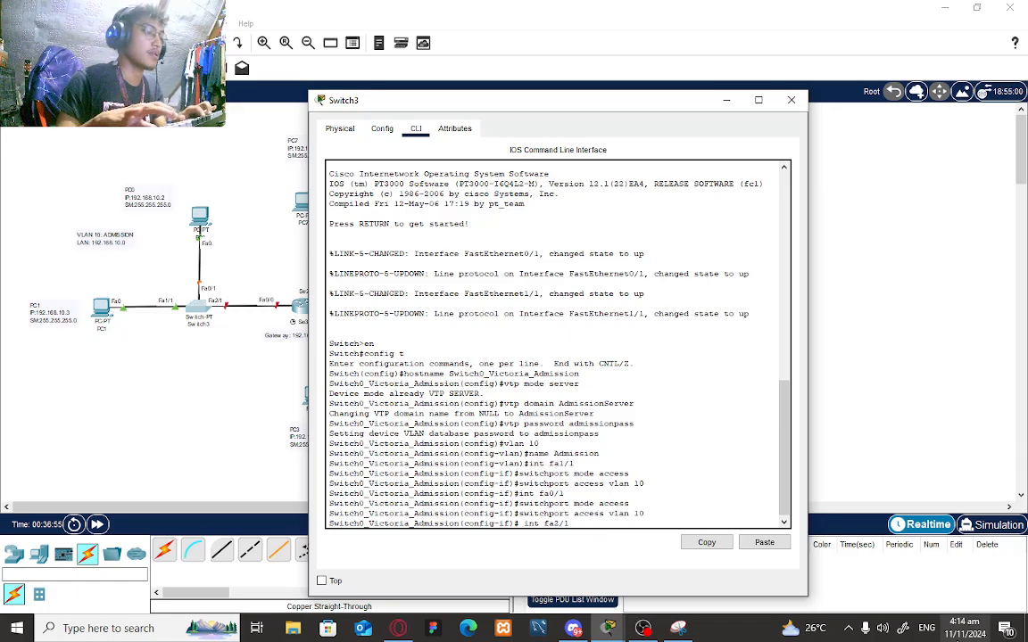
# - Set Fa2/1 to trunk mode and exit back to global configuration mode
pyautogui.press('Return')
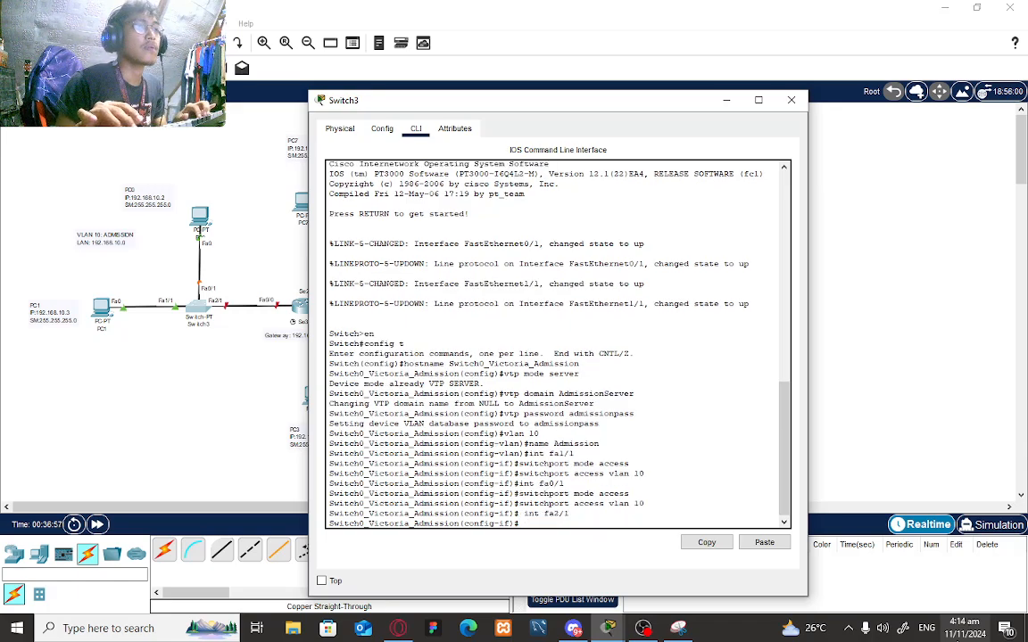
pyautogui.write('switchport')
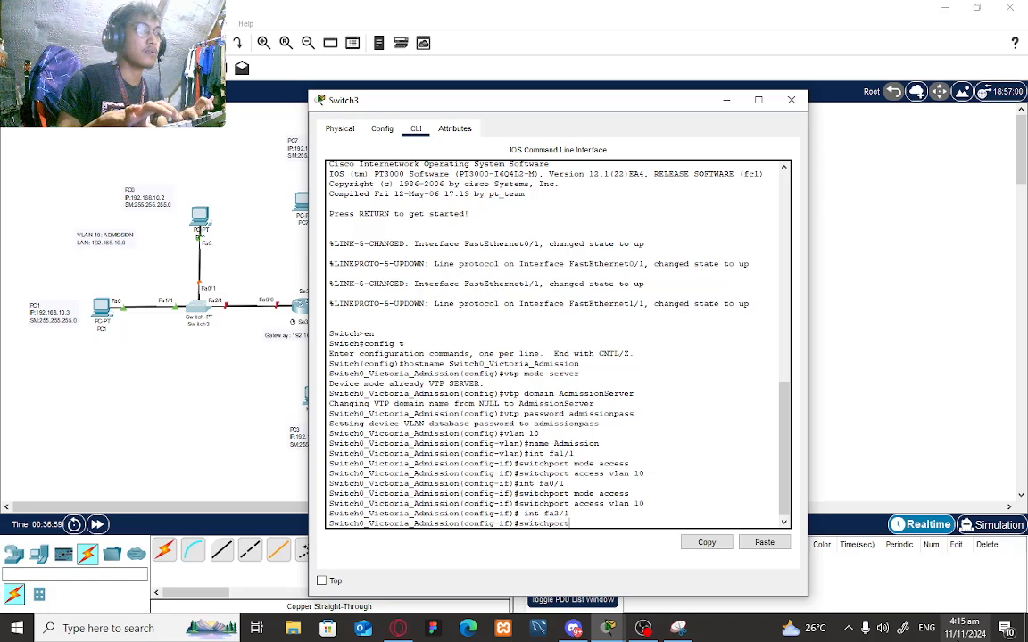
pyautogui.write(' mode tr')
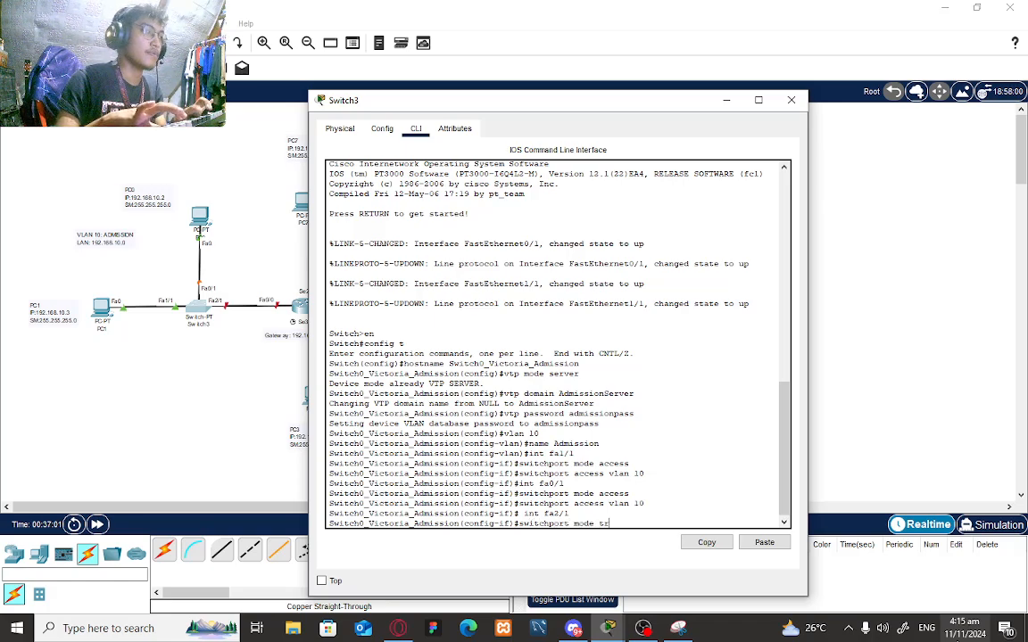
pyautogui.write('unk')
pyautogui.press('Return')
pyautogui.write('exit')
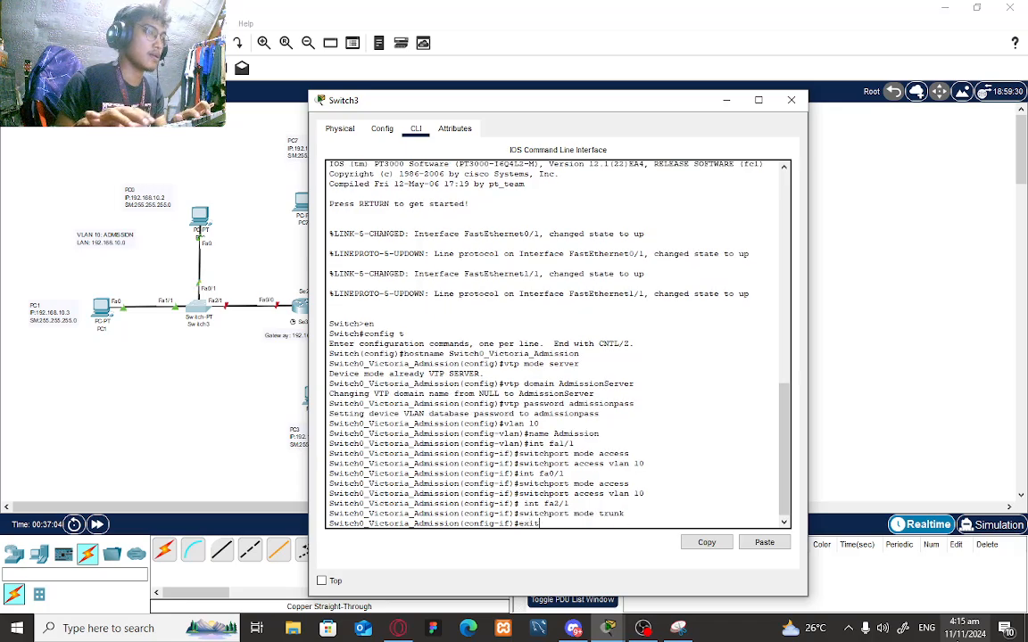
pyautogui.press('Return')
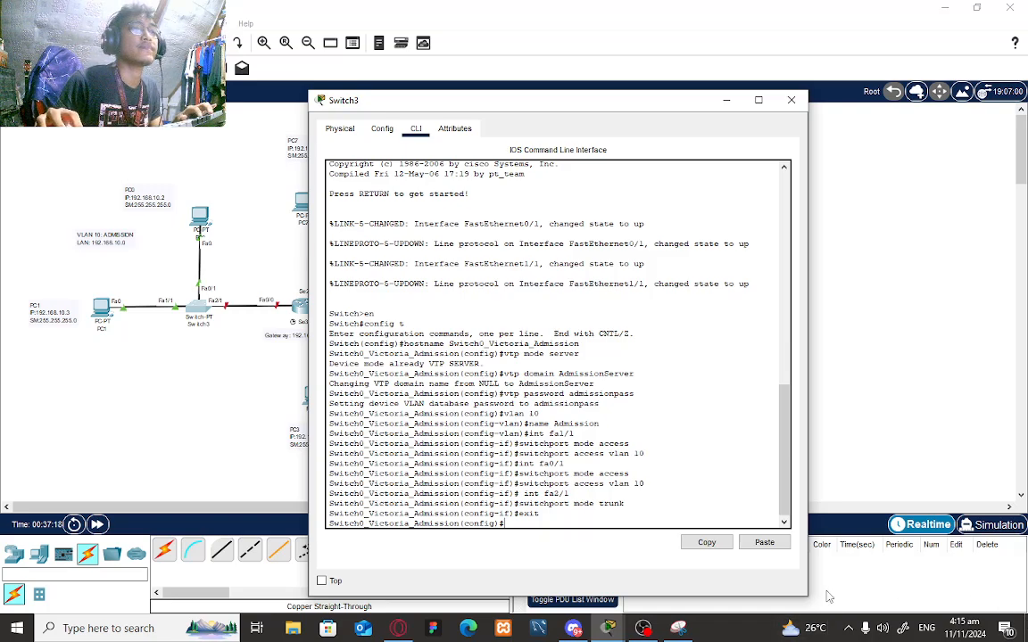
pyautogui.moveTo(646, 630)
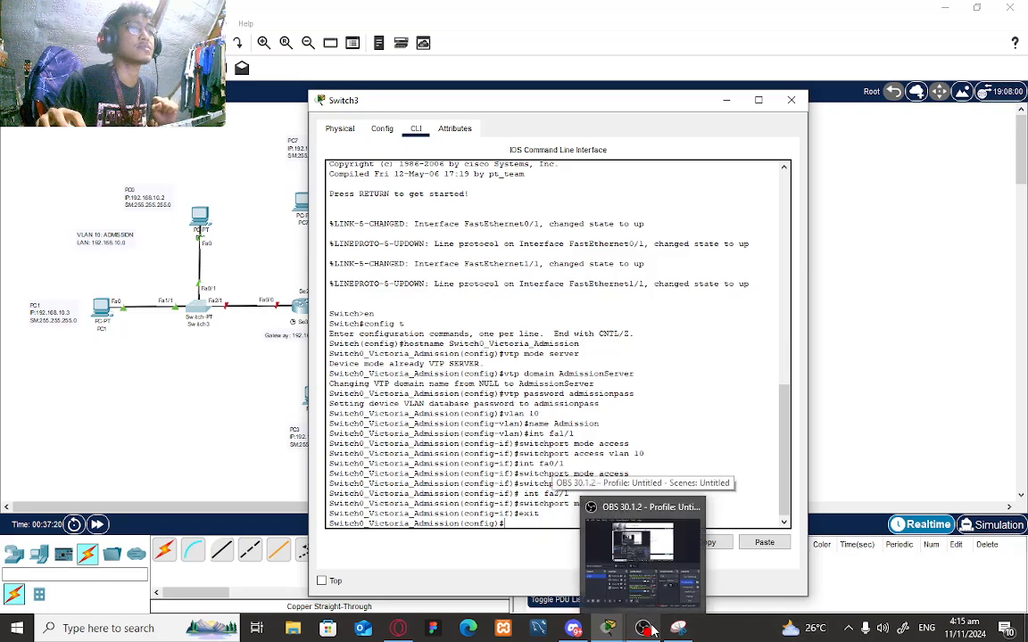
# - Minimize Switch3, open Switch2's CLI in global configuration mode, and enter hostname Switch1_Victoria_Accounting
pyautogui.click(726, 100)
pyautogui.click(386, 464)
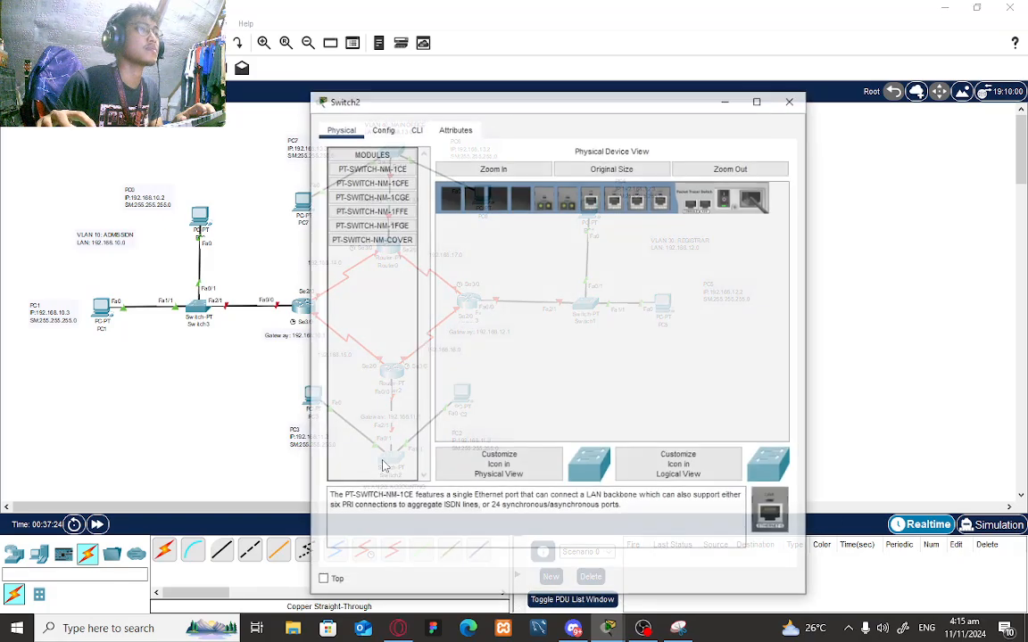
pyautogui.click(416, 129)
pyautogui.press('Return')
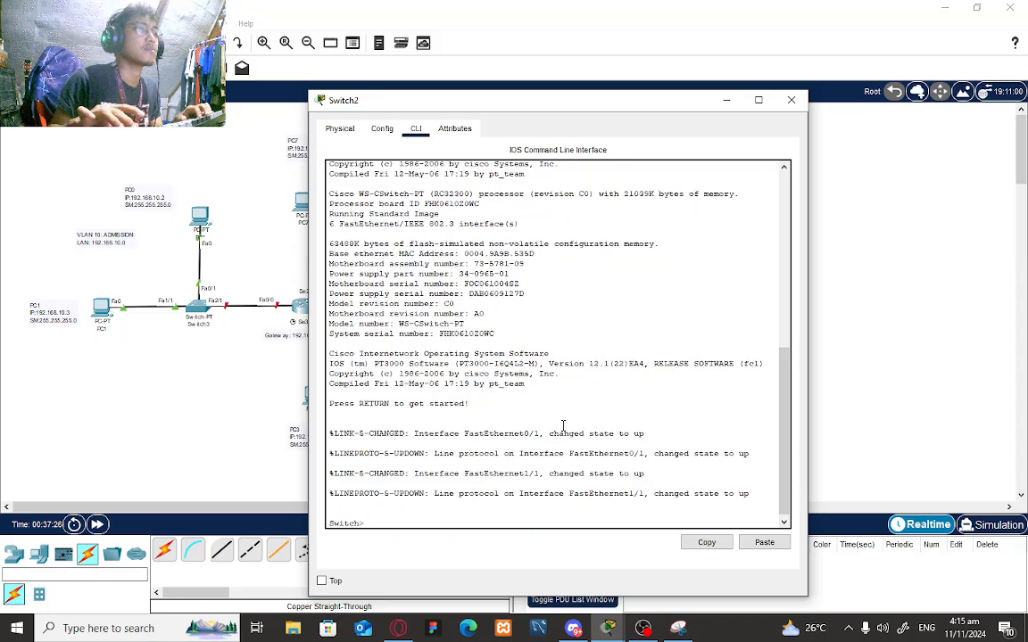
pyautogui.write('en')
pyautogui.press('Return')
pyautogui.write('config ')
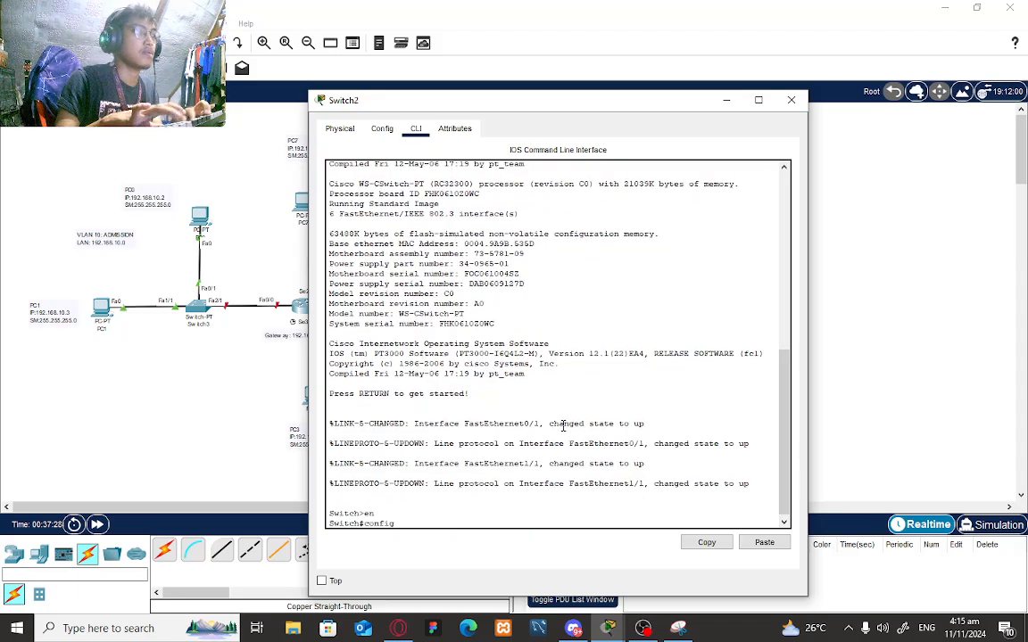
pyautogui.write('t')
pyautogui.press('Return')
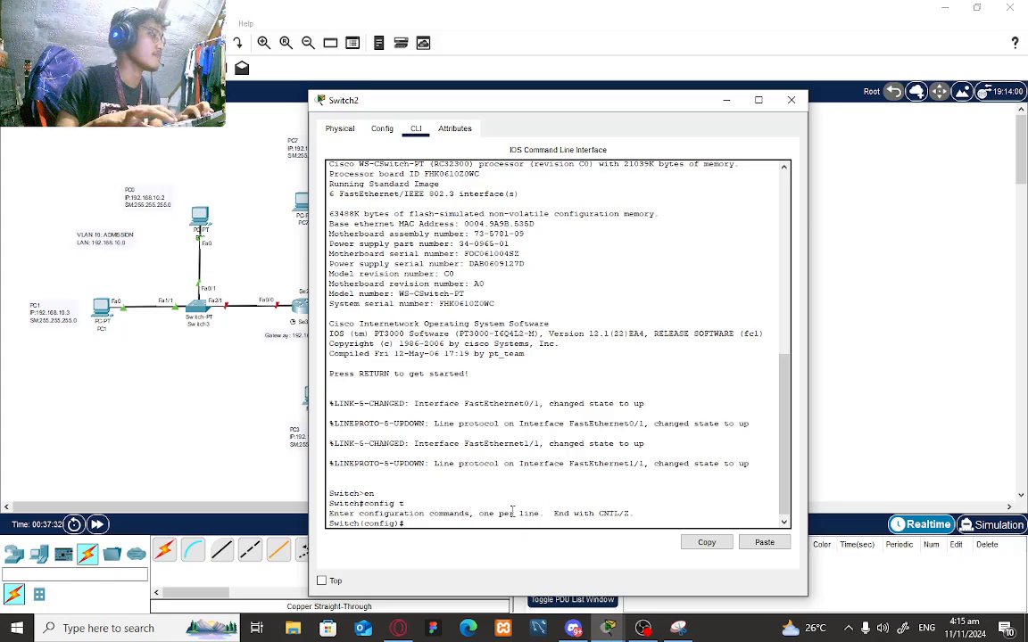
pyautogui.write('hostname')
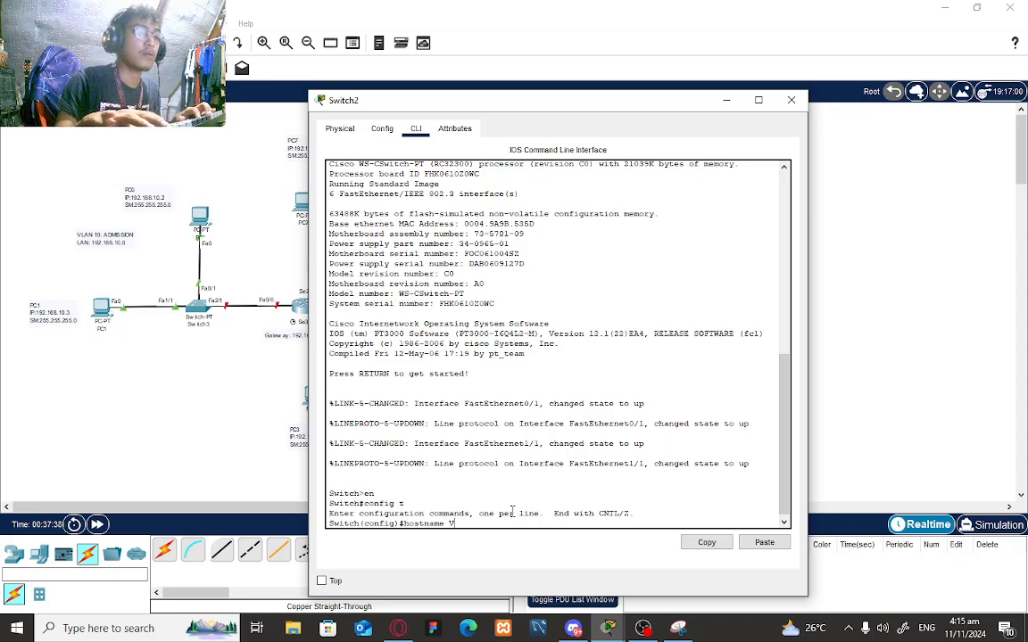
pyautogui.write(' Switch')
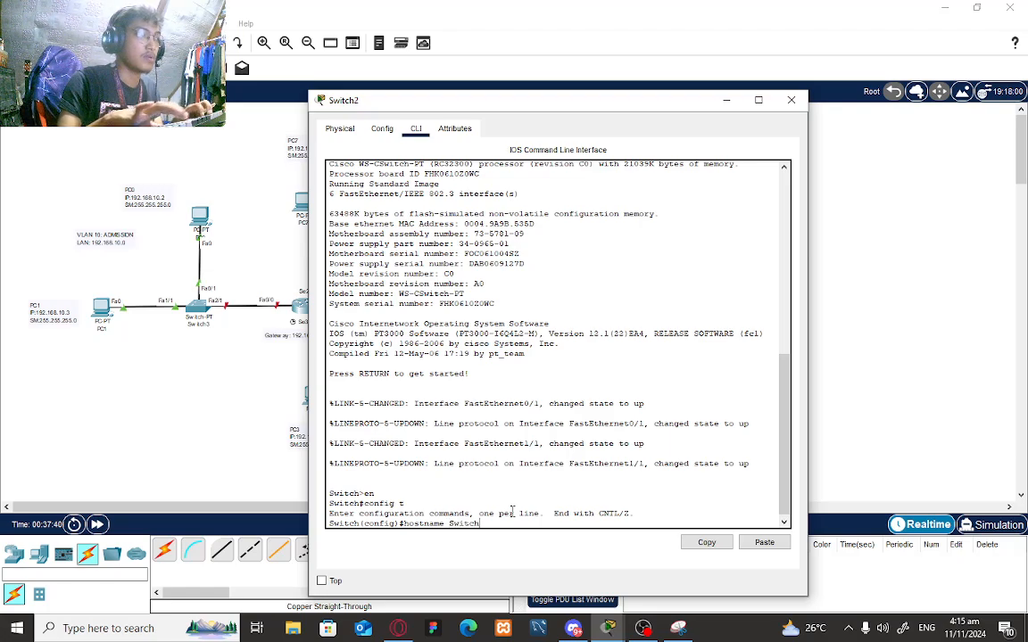
pyautogui.write('1')
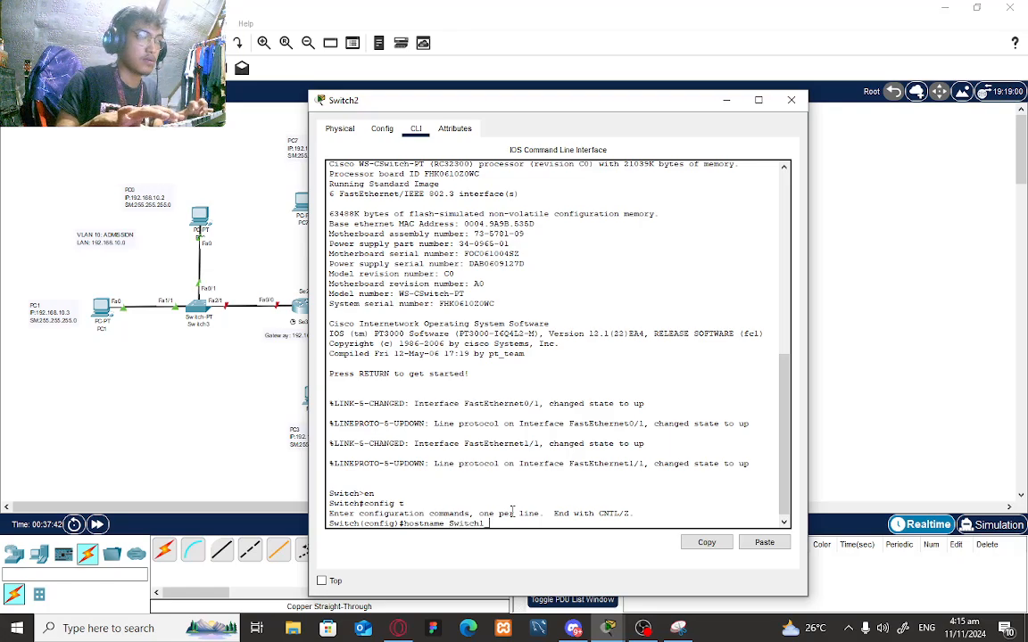
pyautogui.write('_Victoria')
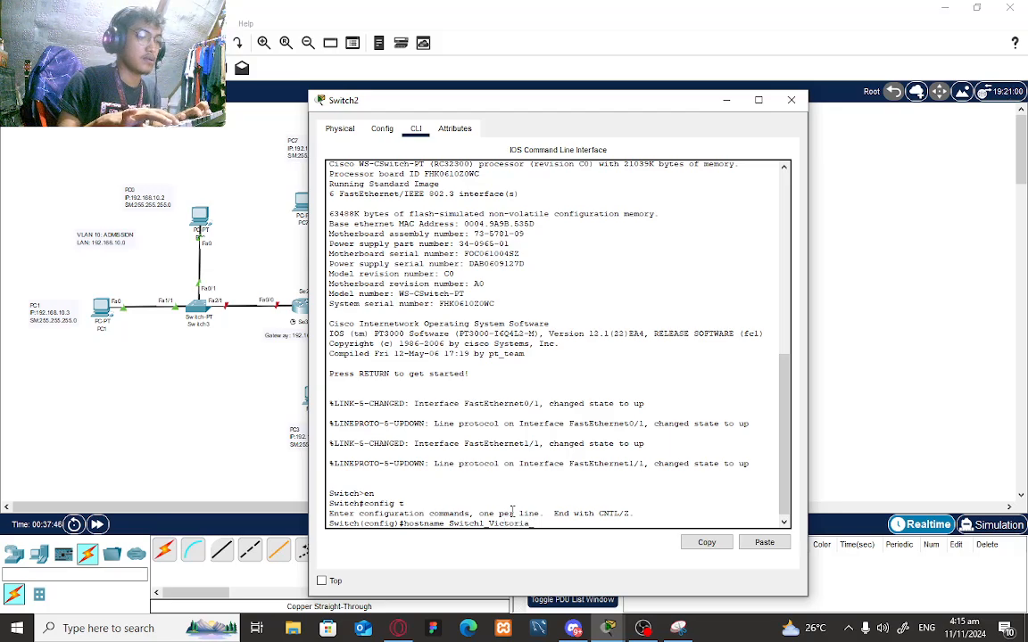
pyautogui.write('_Accountin')
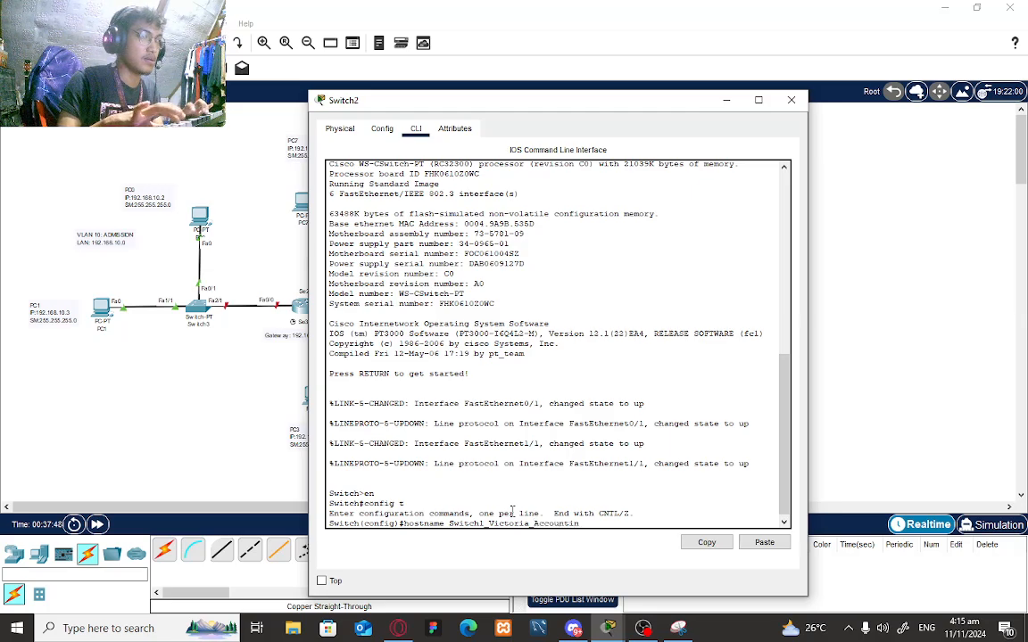
pyautogui.write('g')
# - Apply hostname Switch1_Victoria_Accounting and make it a VTP server in domain AccountingServer with a password
pyautogui.press('Return')
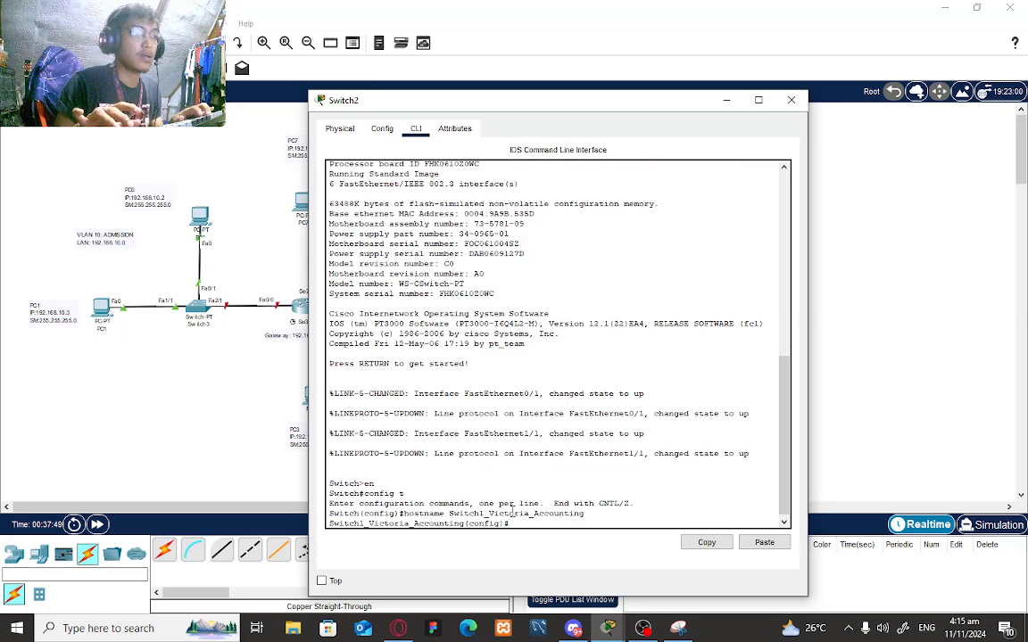
pyautogui.write('vtp mode server')
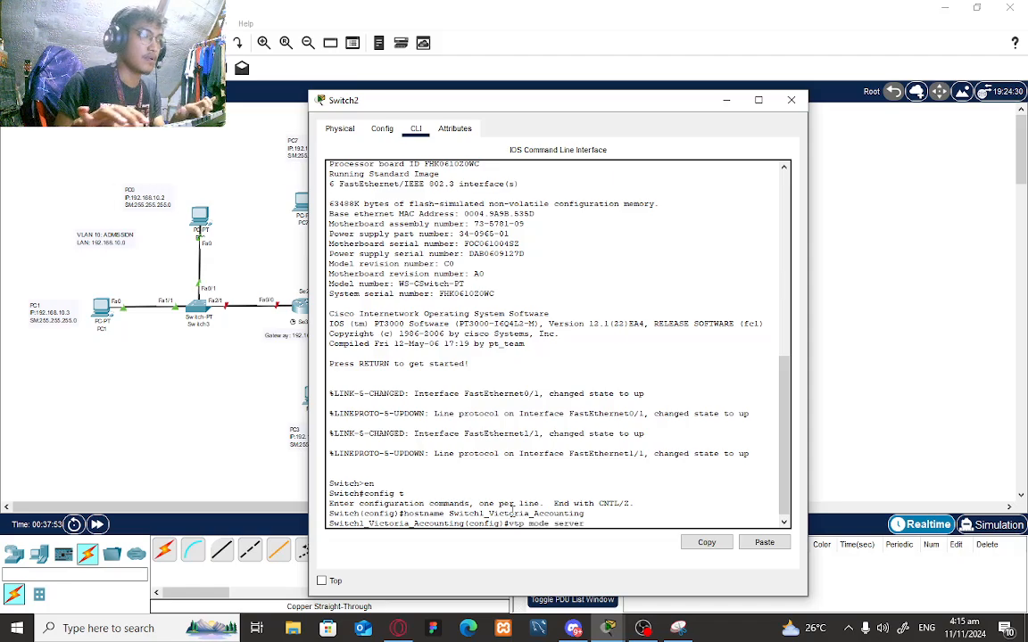
pyautogui.press('Return')
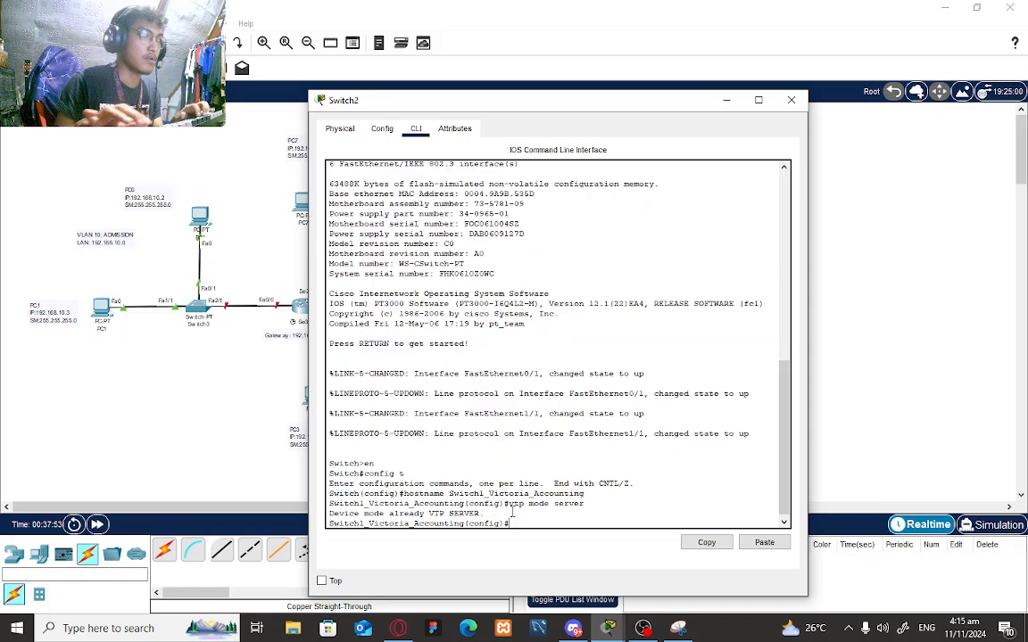
pyautogui.write('vtp momain')
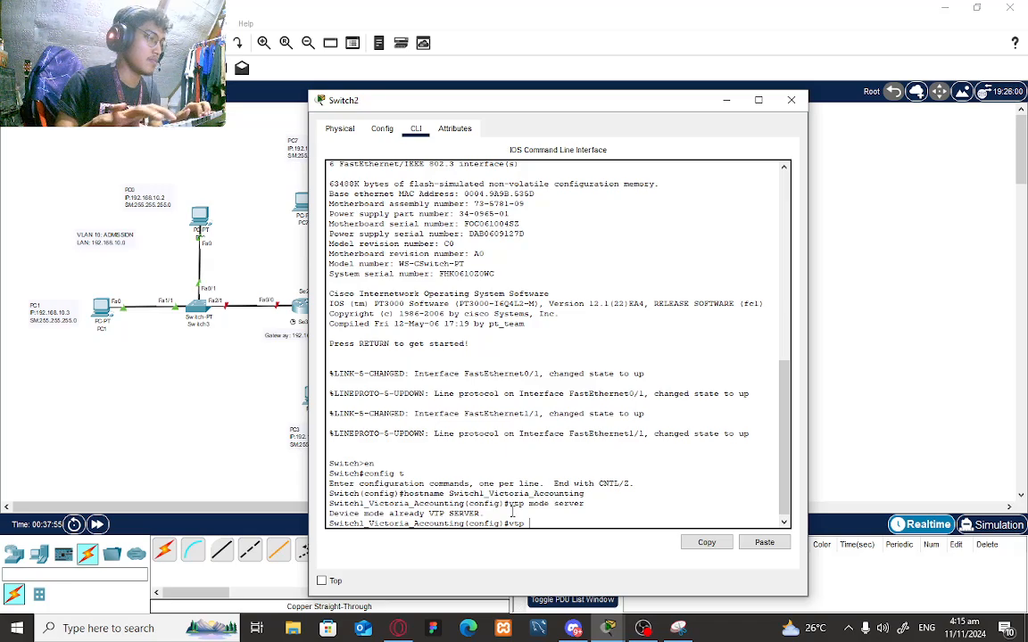
pyautogui.write(' Accounting')
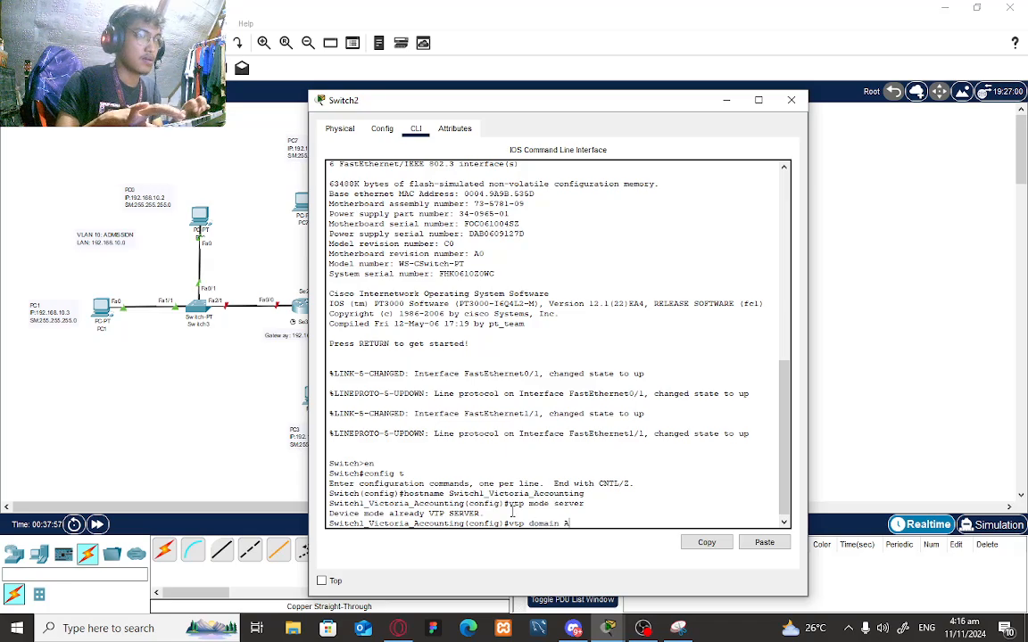
pyautogui.write('Server')
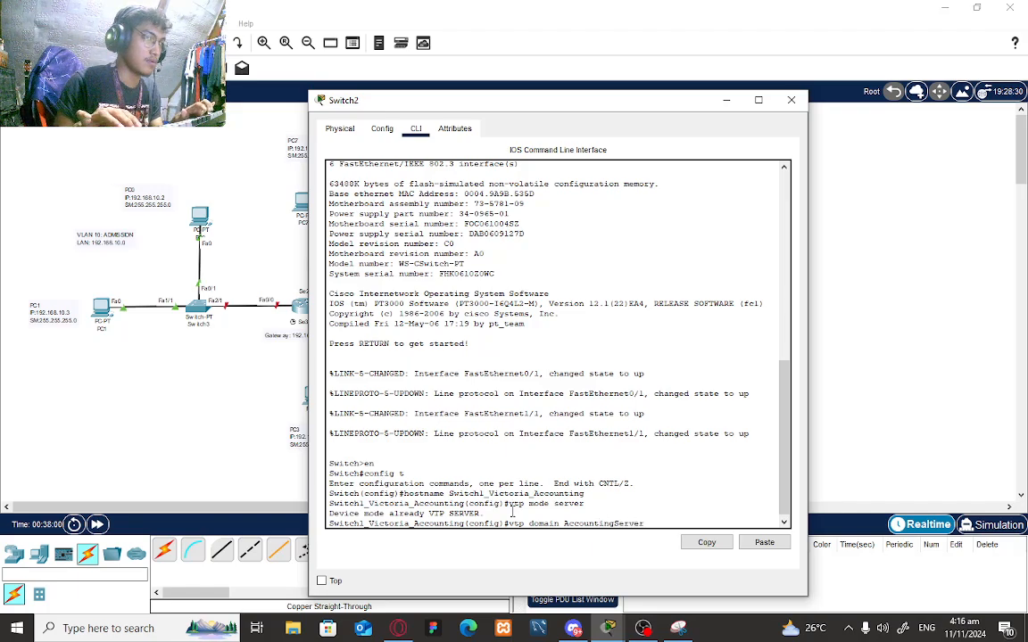
pyautogui.press('Return')
pyautogui.write('vtp pass')
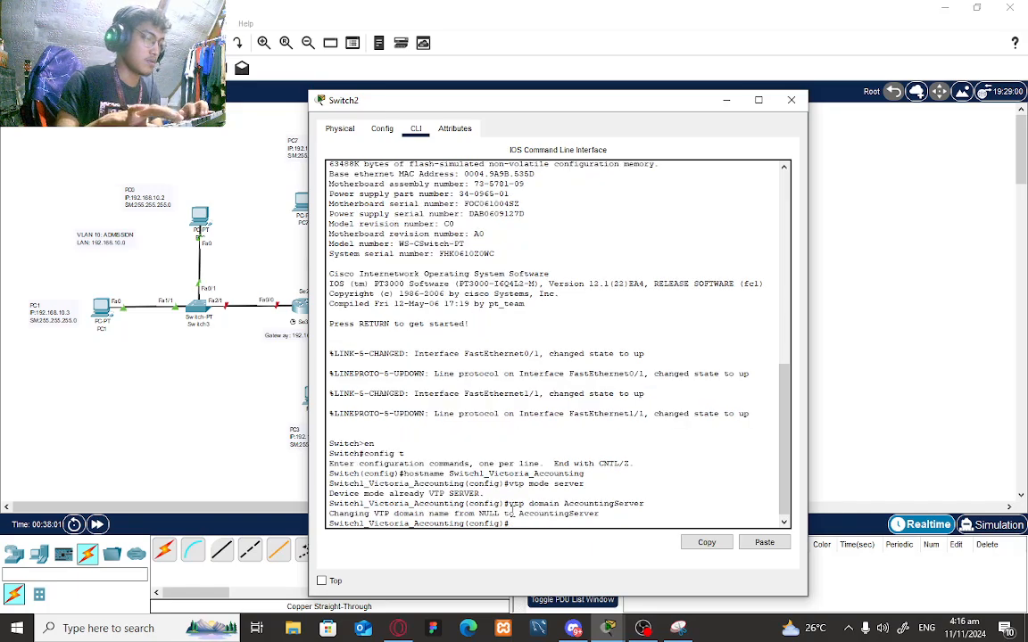
pyautogui.write('wor')
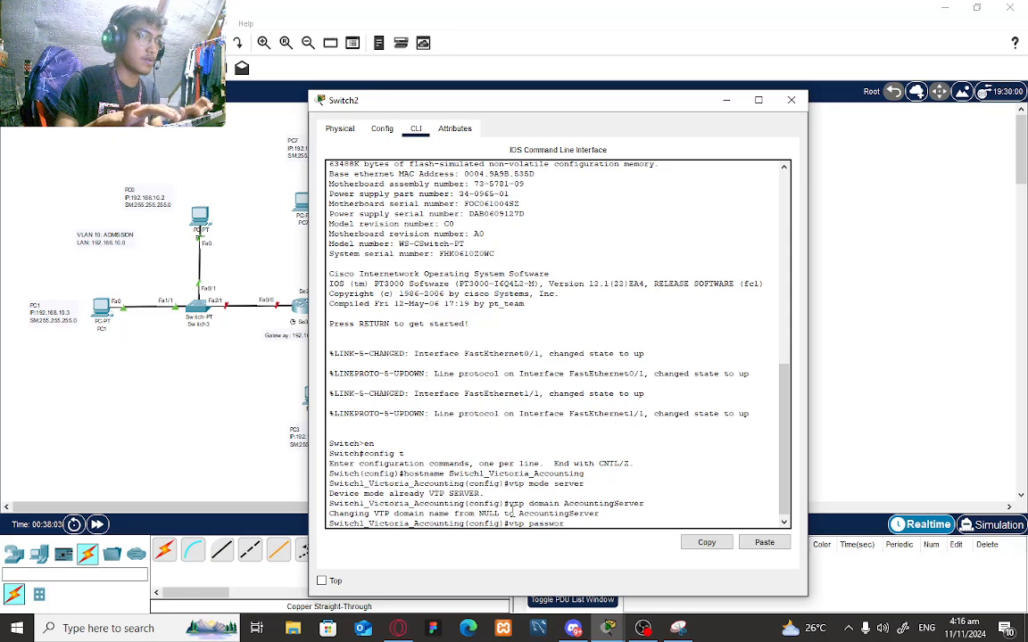
pyautogui.write('d accountin')
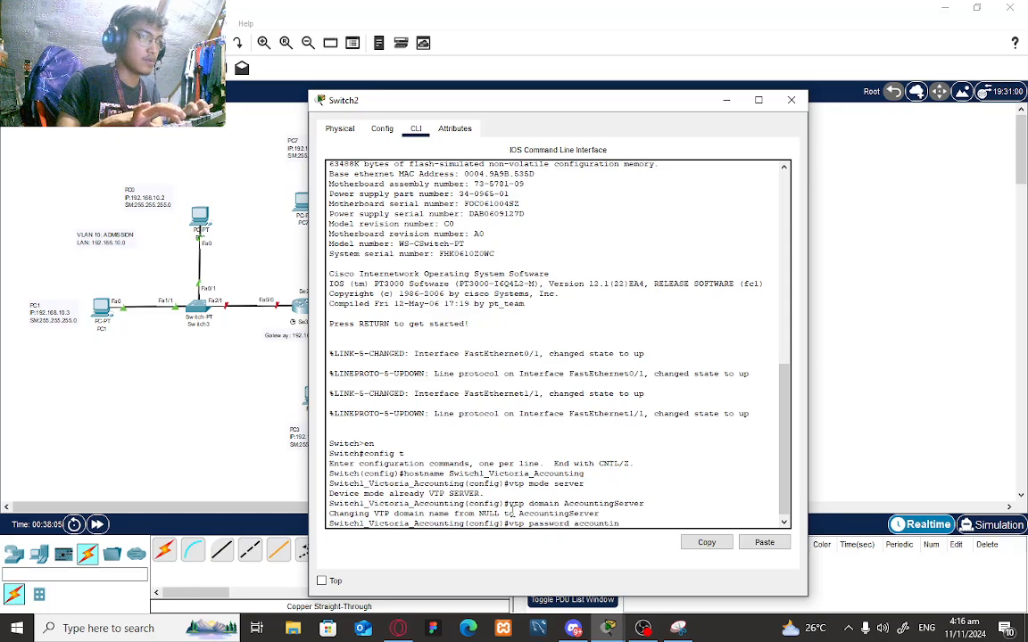
pyautogui.write('gpass')
pyautogui.press('Return')
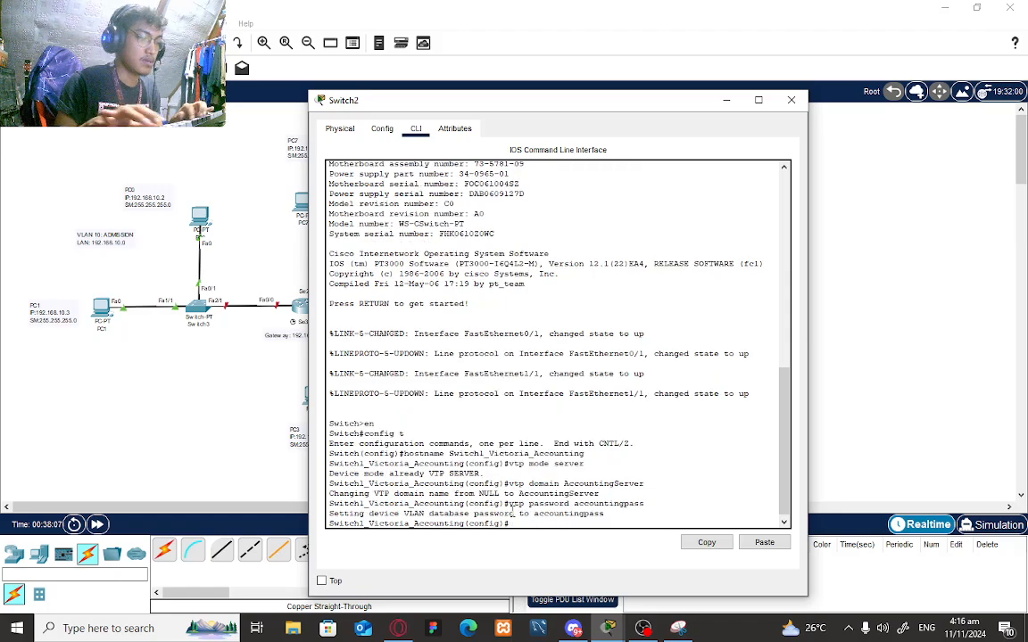
# - Create VLAN 20 named Accounting and make Fa0/1 an access port in VLAN 20
pyautogui.write('vlan 20')
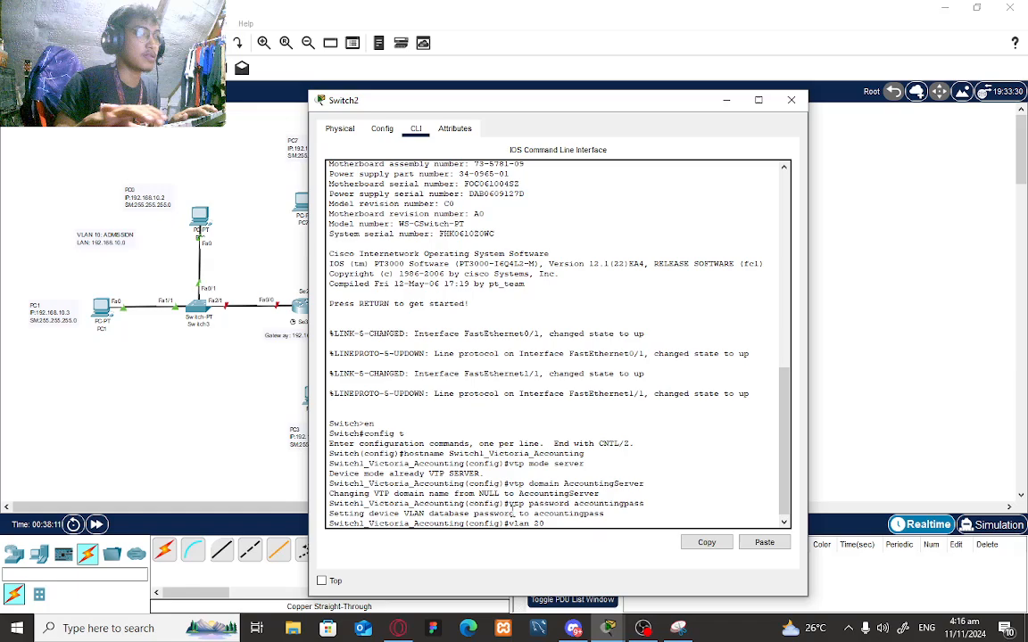
pyautogui.press('Return')
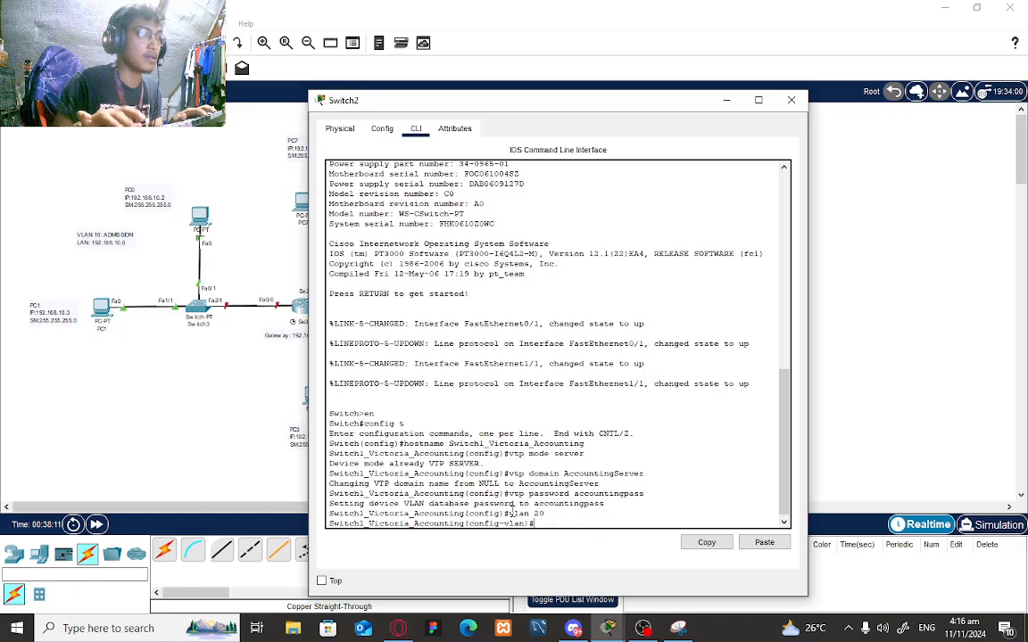
pyautogui.write('name')
pyautogui.write(' Account')
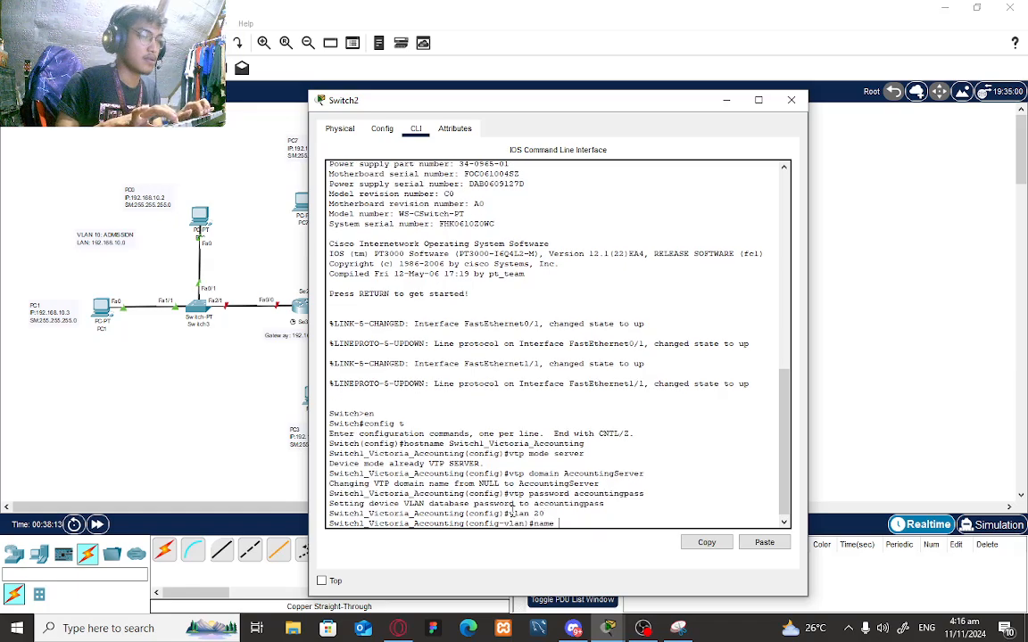
pyautogui.write('ing')
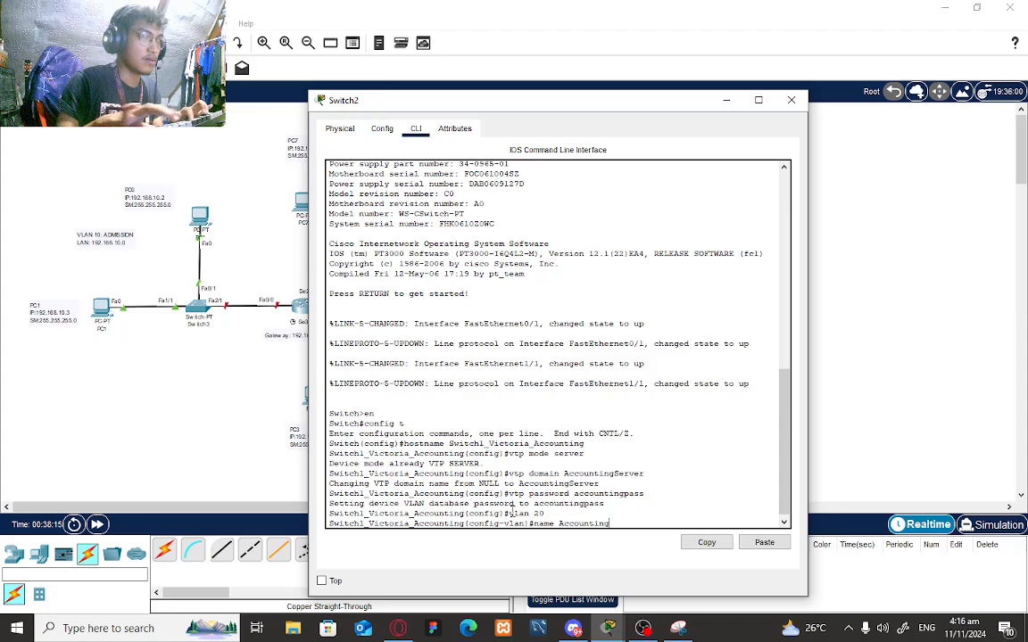
pyautogui.press('Return')
pyautogui.write('in')
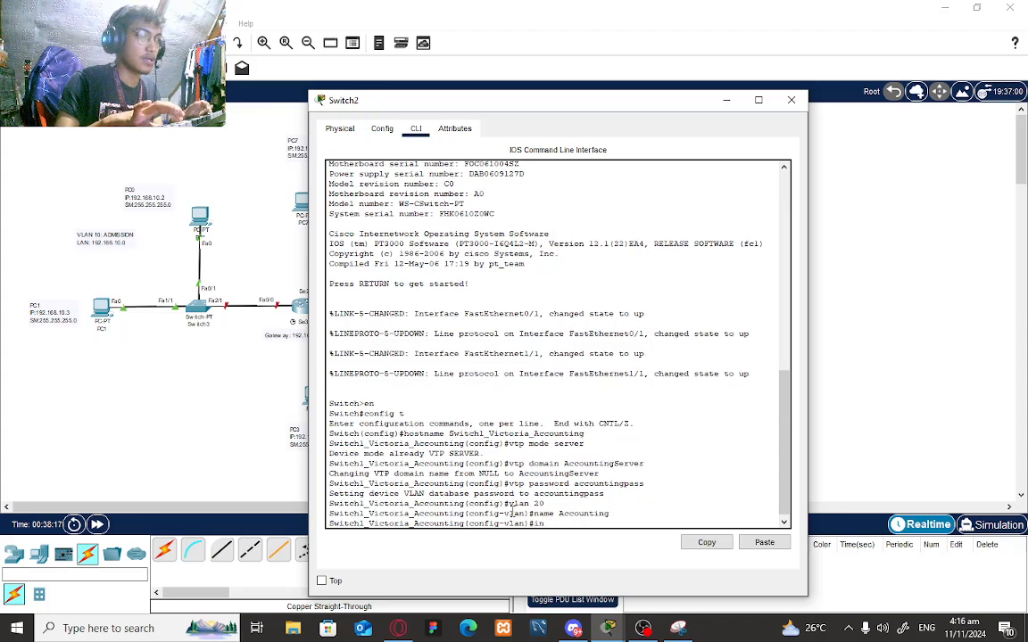
pyautogui.write('t fa0')
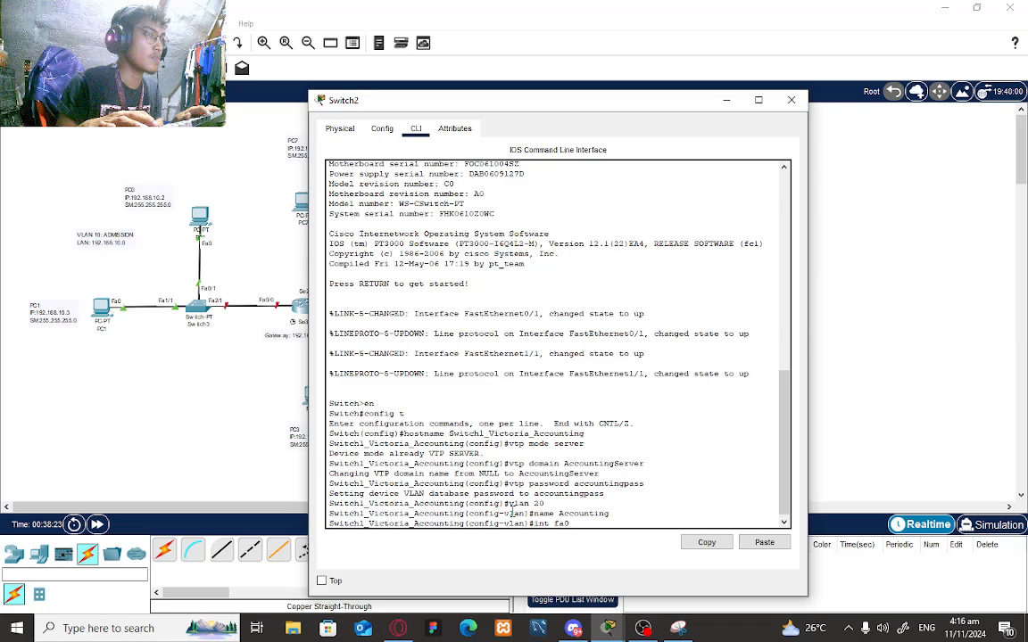
pyautogui.write('/1')
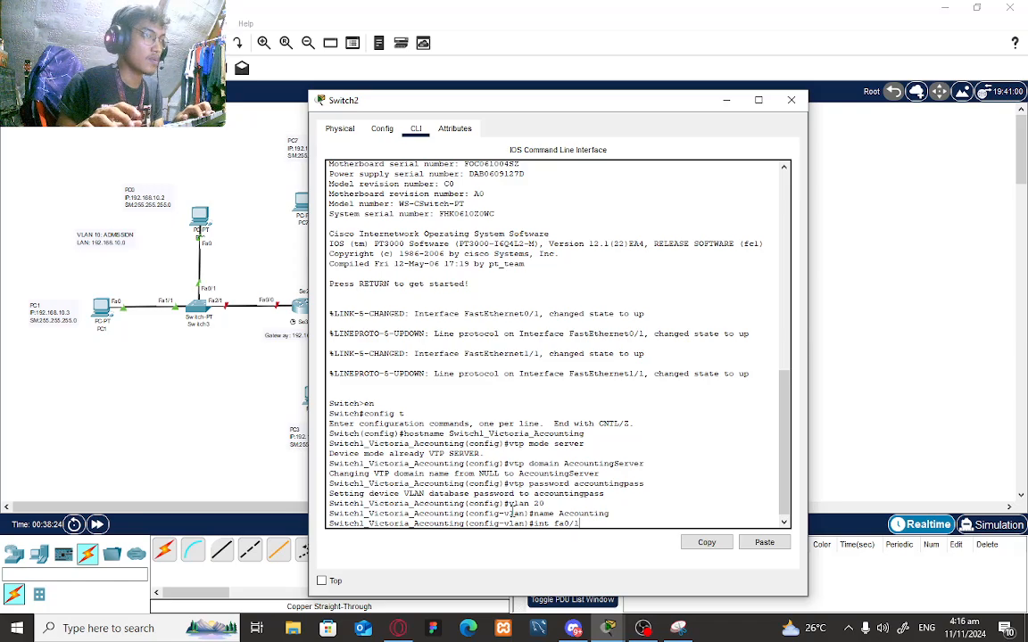
pyautogui.press('Return')
pyautogui.write('switc')
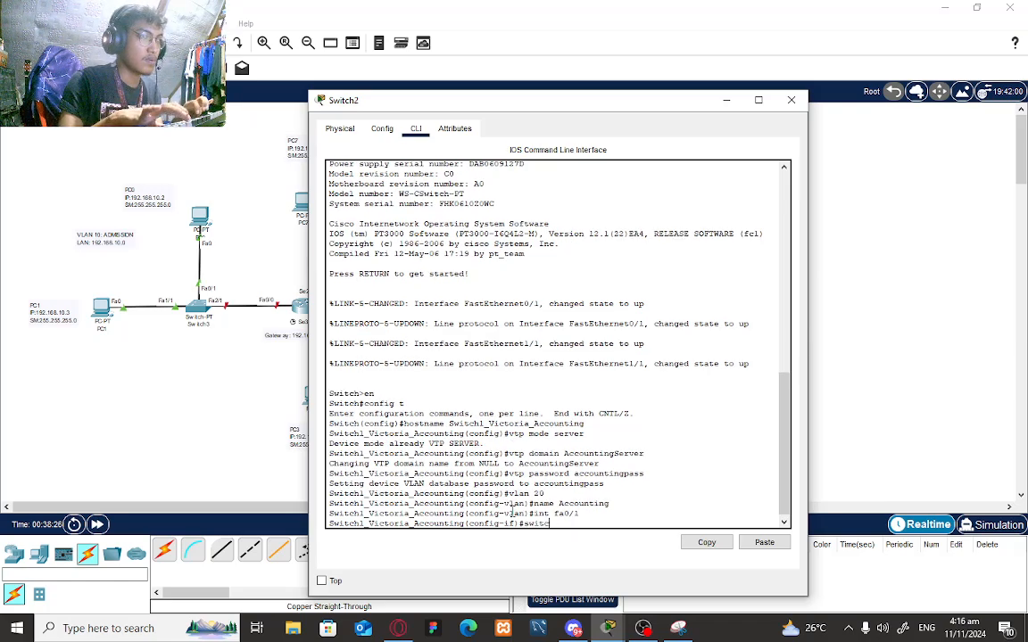
pyautogui.write('hport m')
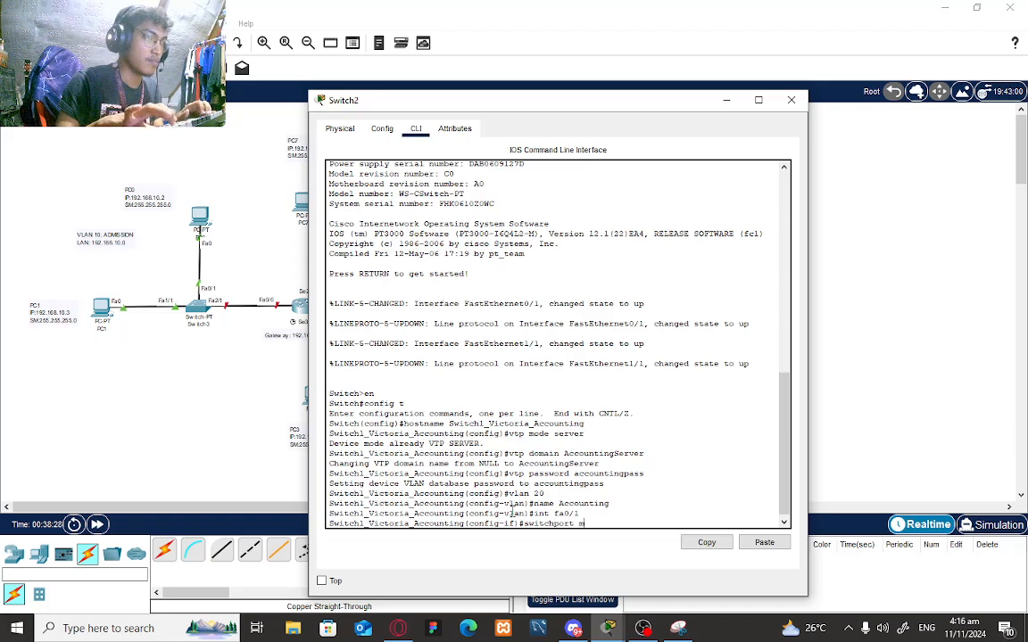
pyautogui.write('ode access')
pyautogui.press('Return')
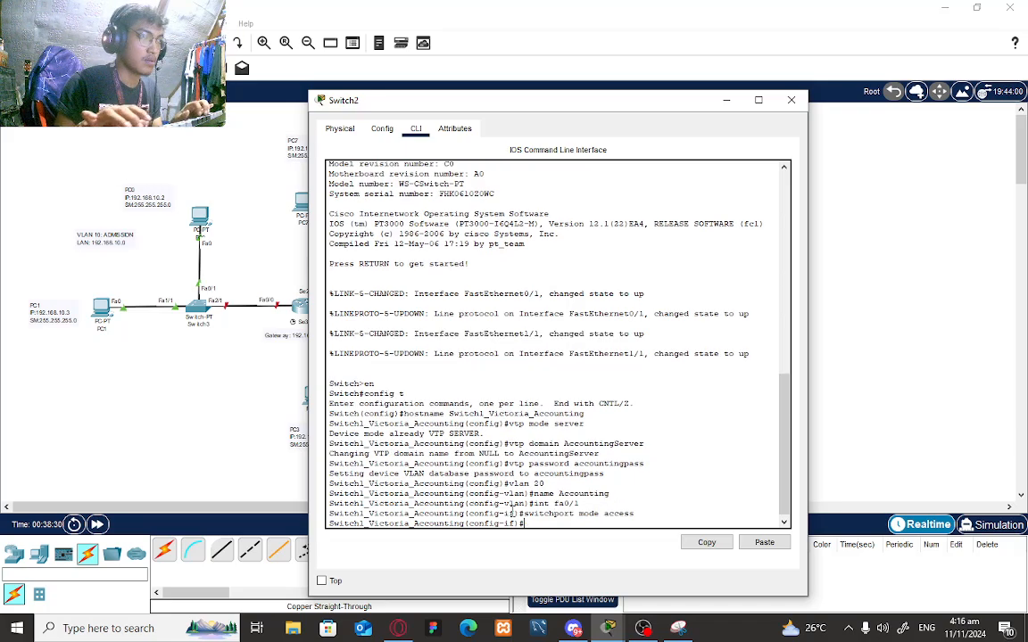
pyautogui.write('switch')
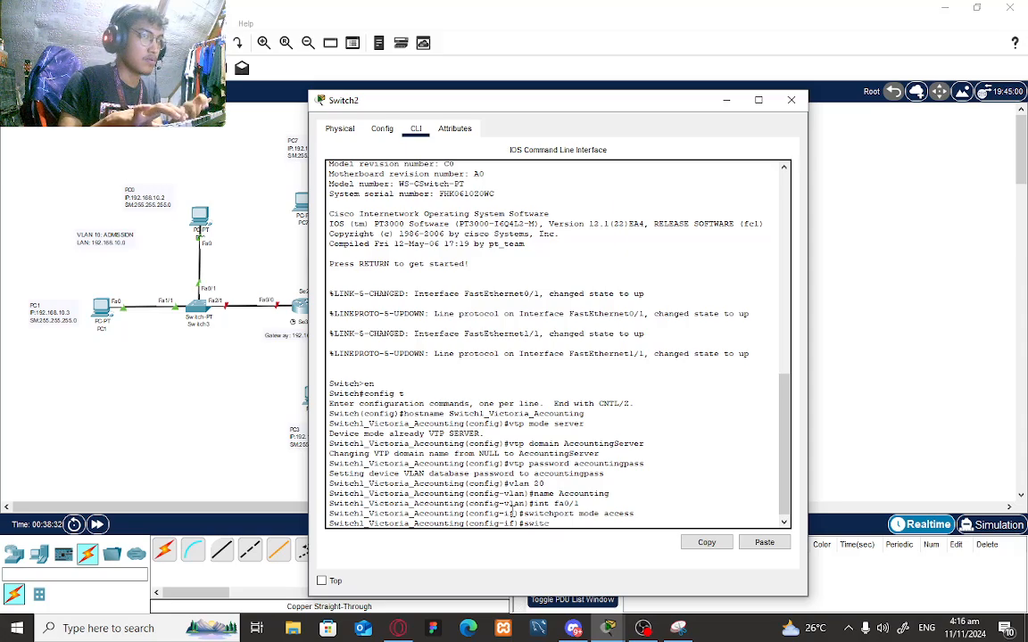
pyautogui.write('por')
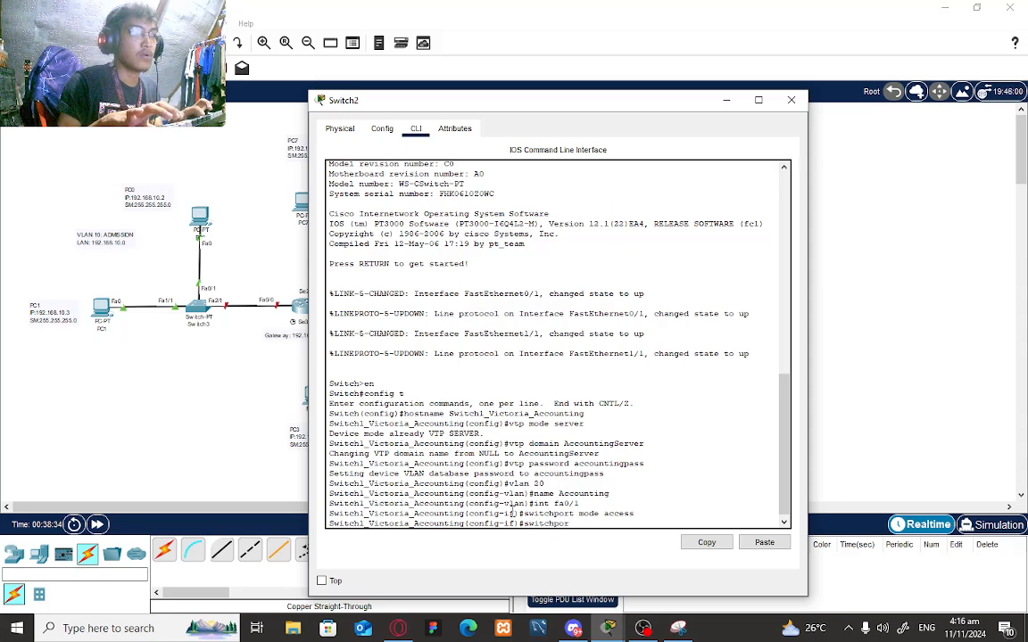
pyautogui.write('t accev')
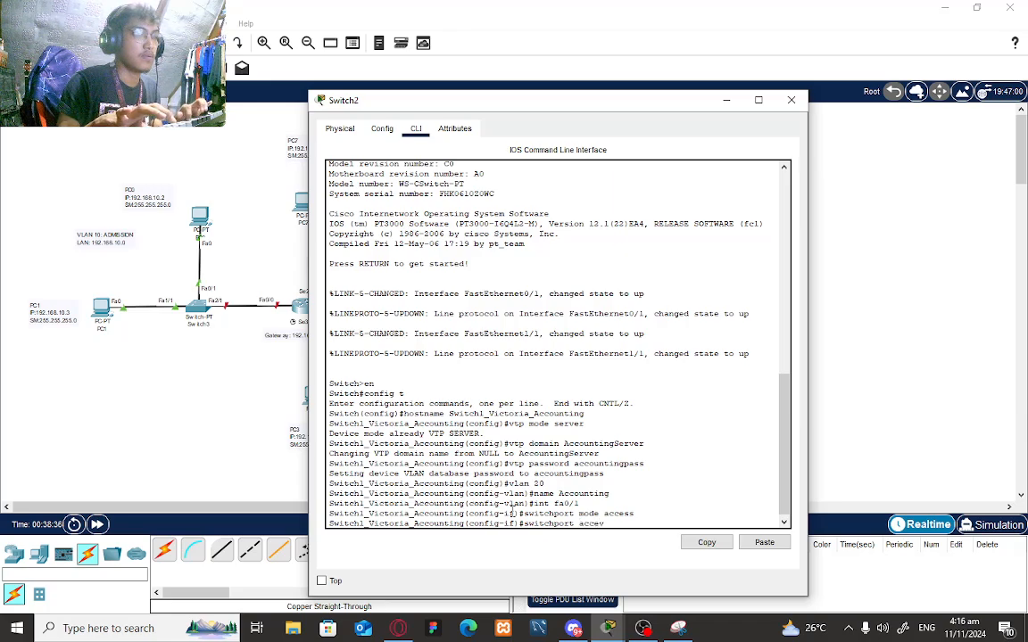
pyautogui.write('s vlan')
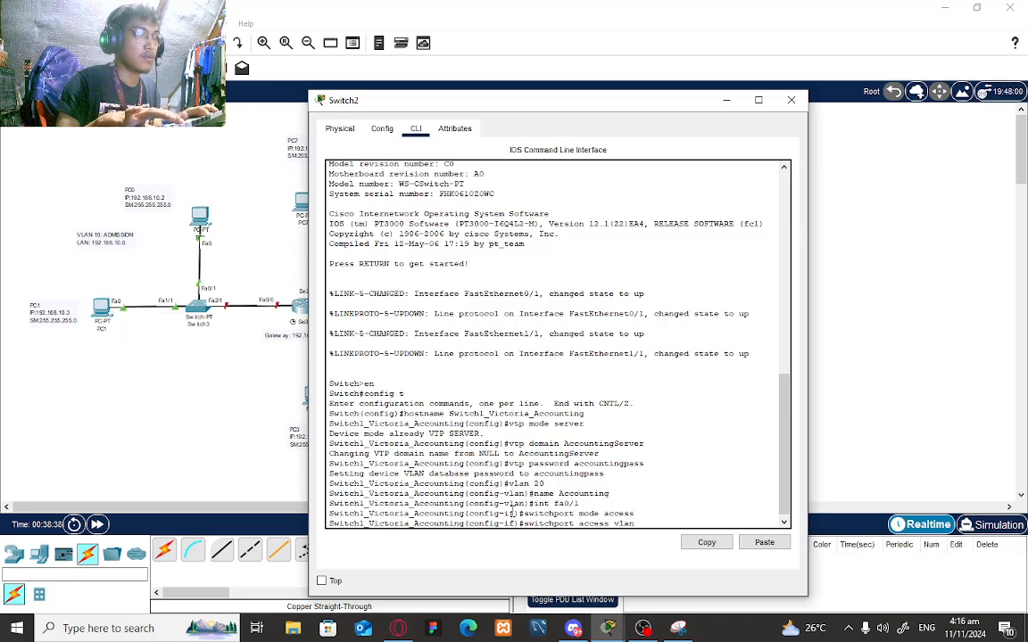
pyautogui.write(' 20')
pyautogui.press('Return')
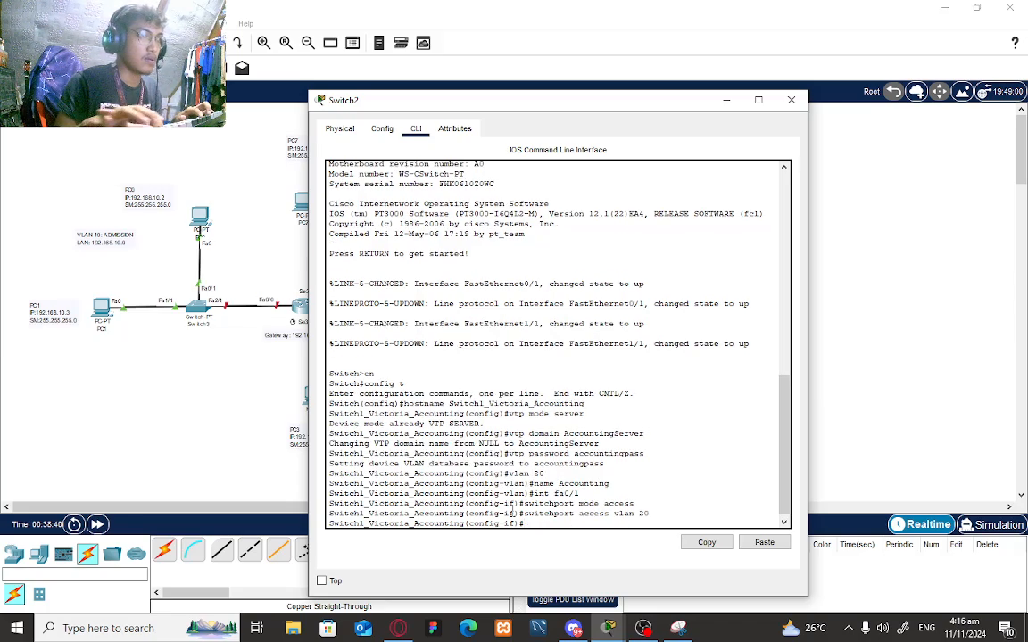
# - Make Fa1/1 an access port in VLAN 20
pyautogui.write('int')
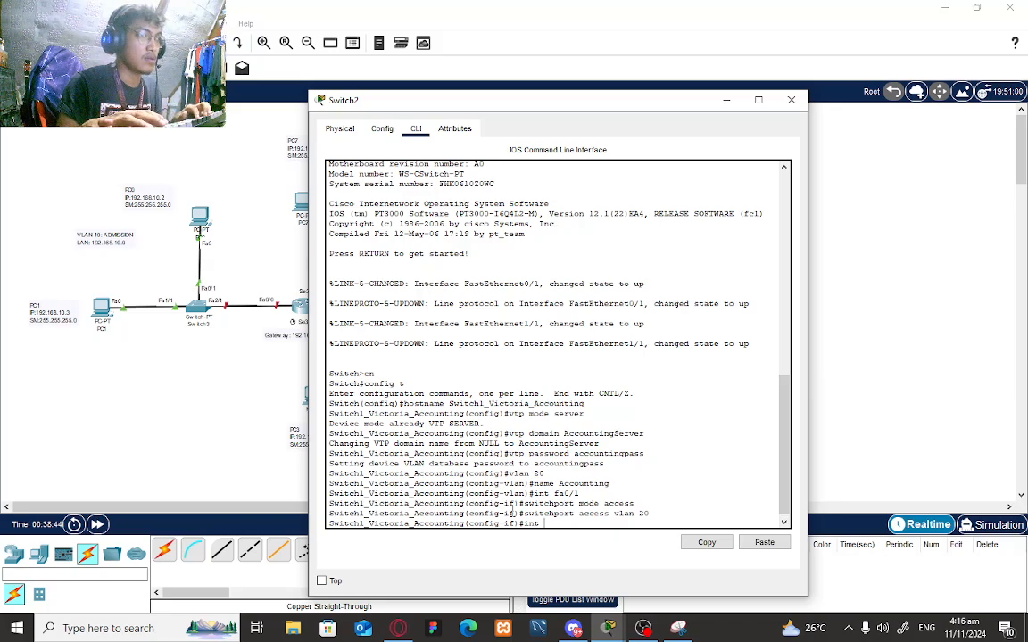
pyautogui.write(' fa')
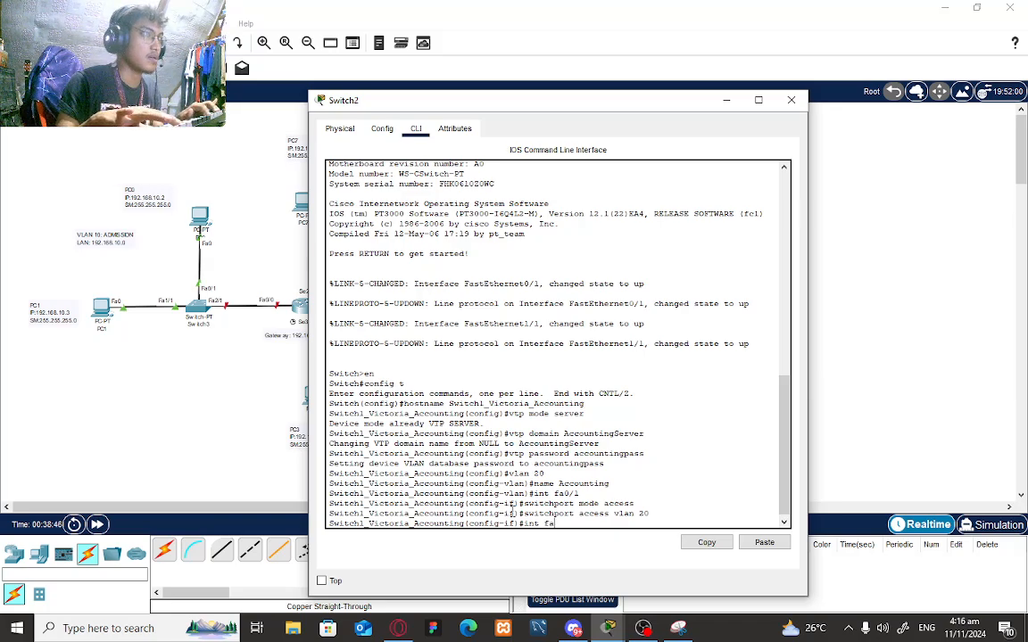
pyautogui.write('1/1')
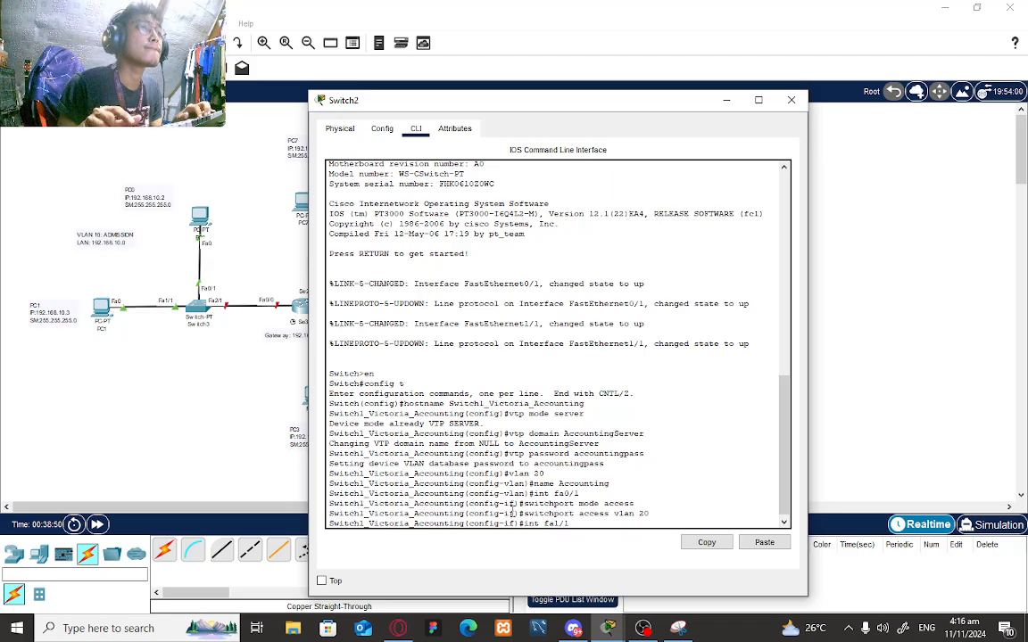
pyautogui.press('Return')
pyautogui.write('switch')
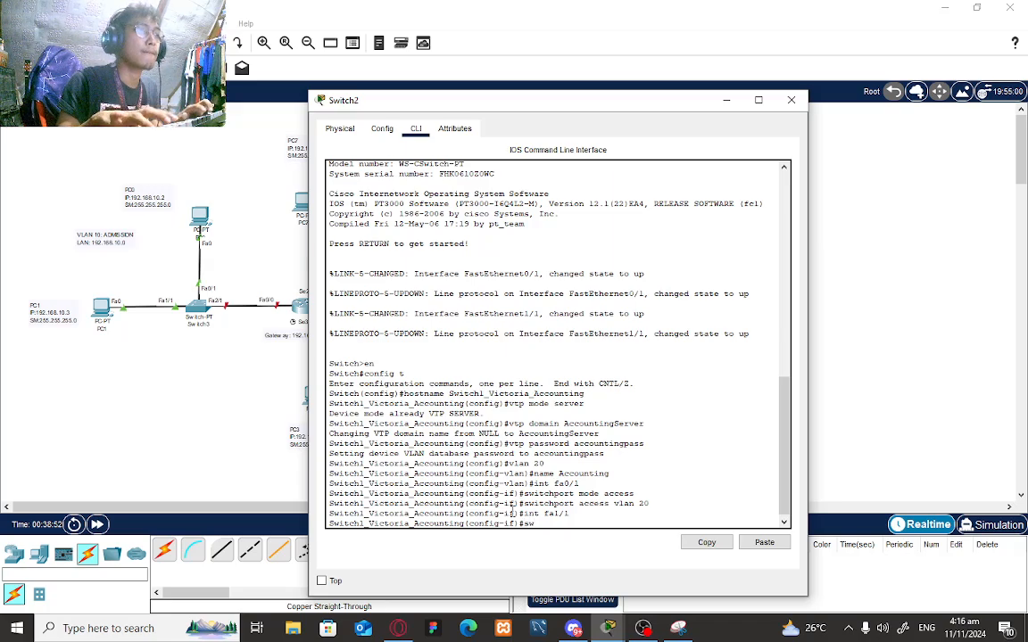
pyautogui.write('port')
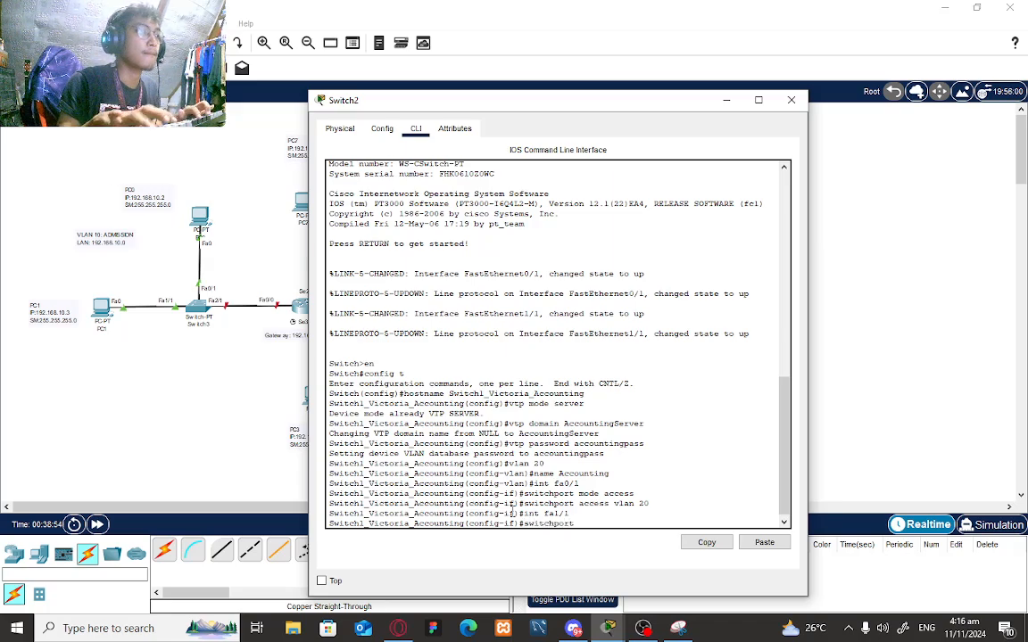
pyautogui.write(' mode access')
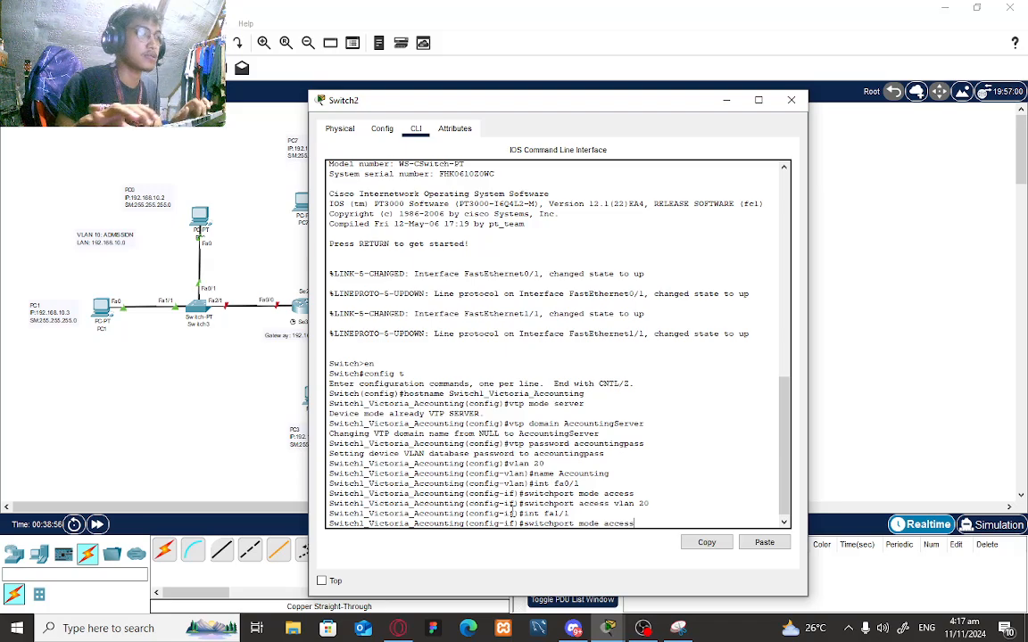
pyautogui.press('Return')
pyautogui.write('swit')
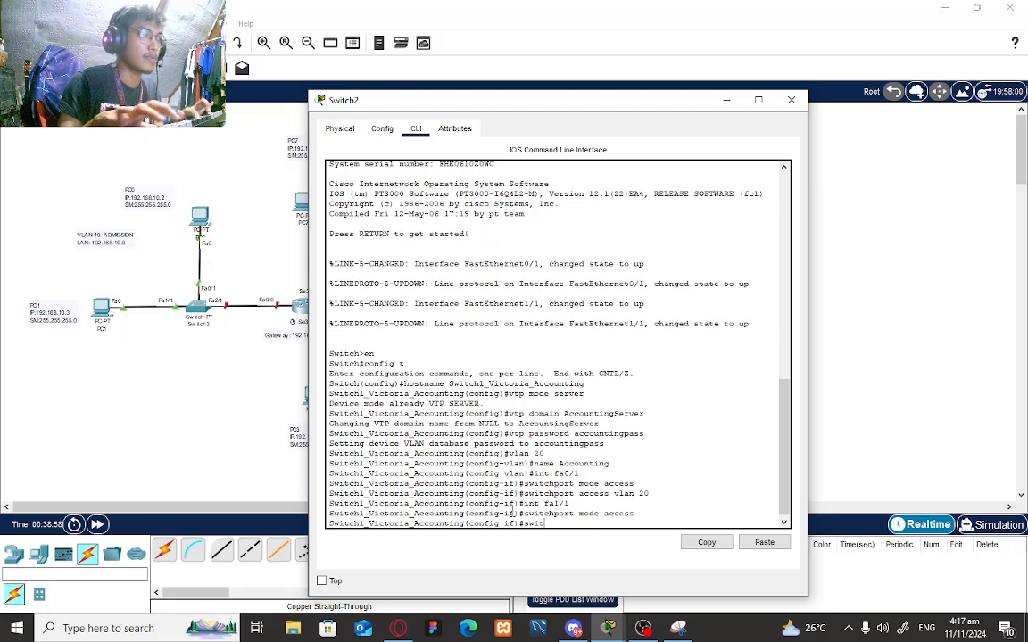
pyautogui.write('chport a')
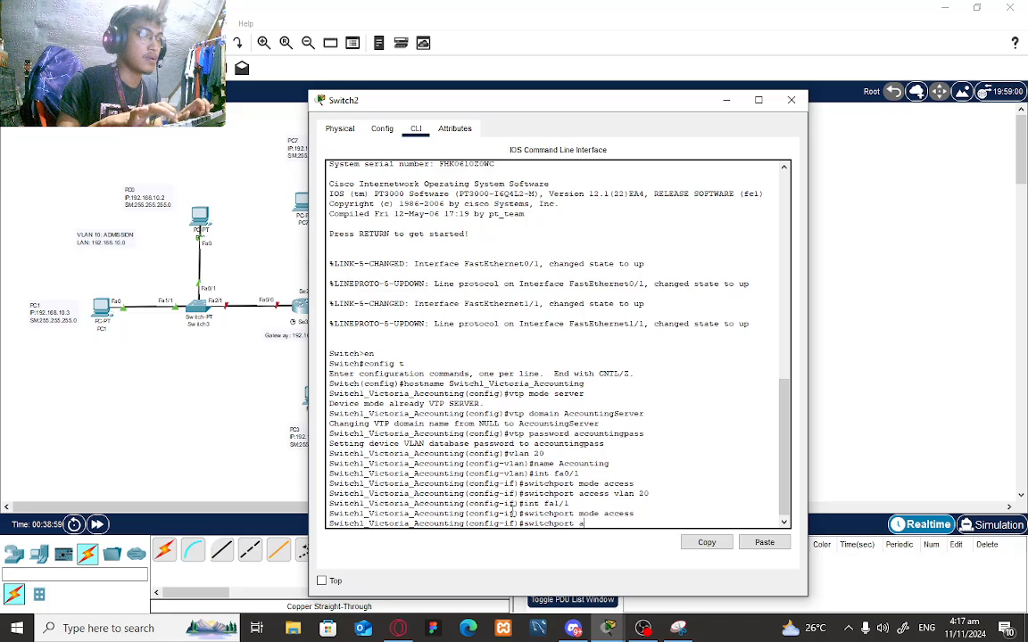
pyautogui.write('ccess vlan ')
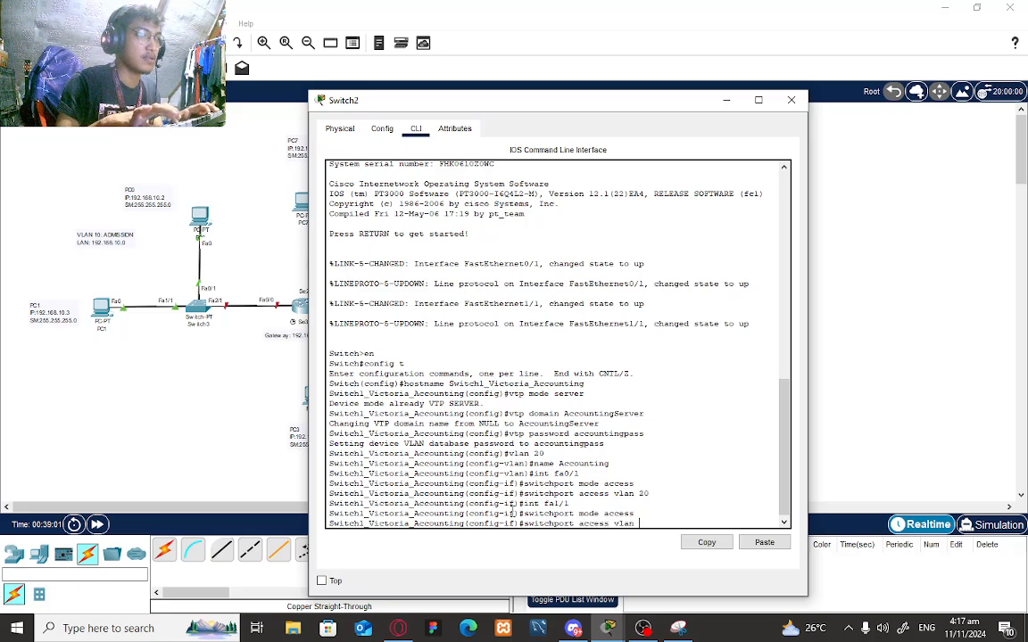
pyautogui.write('20')
pyautogui.press('Return')
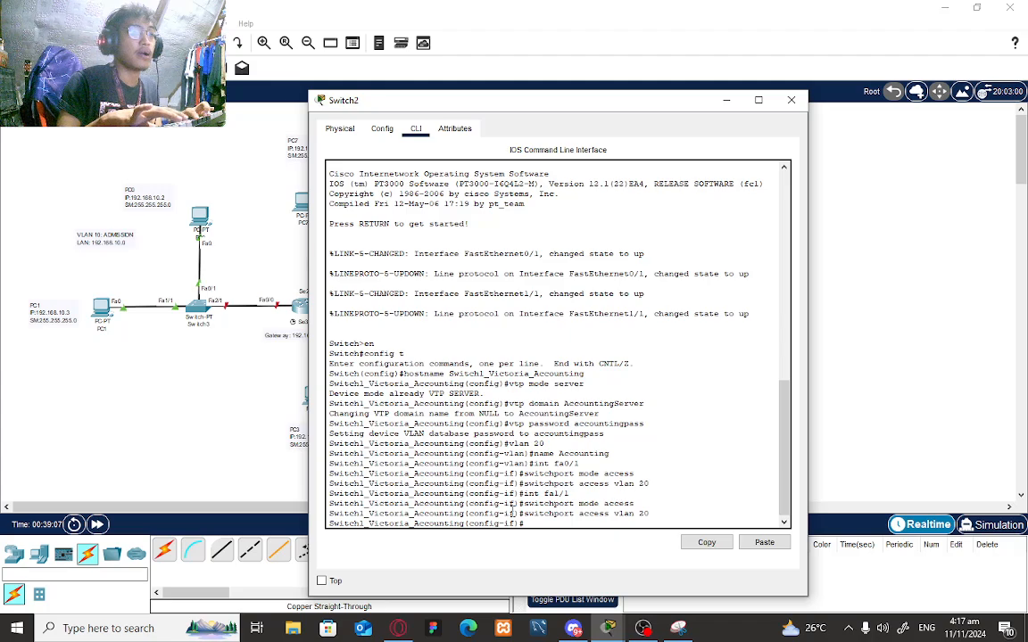
# - Set Fa2/1 to trunk mode and exit back to global configuration mode
pyautogui.write('int ')
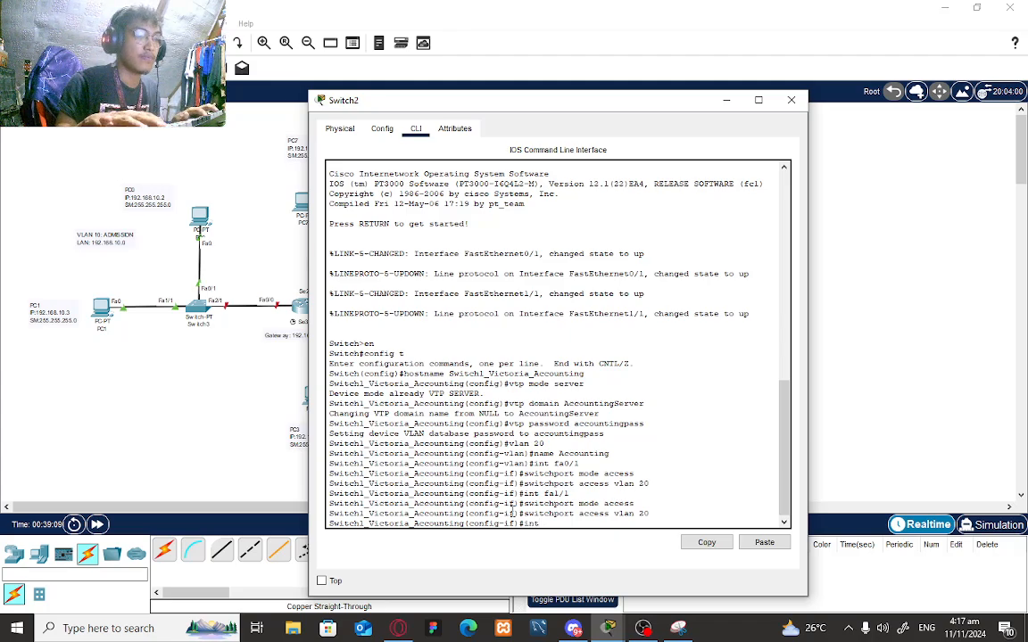
pyautogui.write('fa3/1')
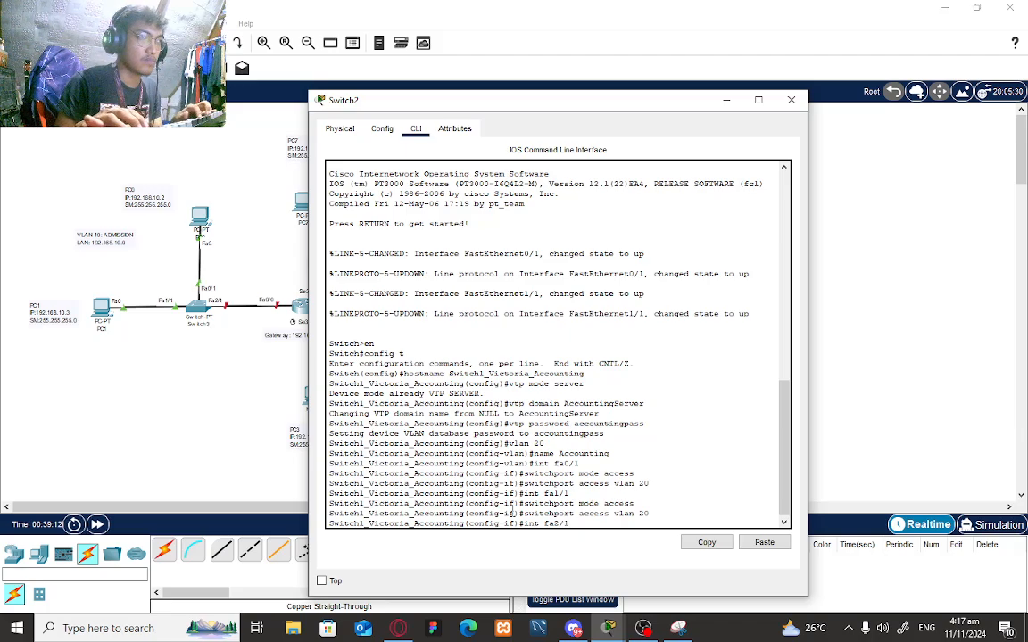
pyautogui.press('Return')
pyautogui.write('switch')
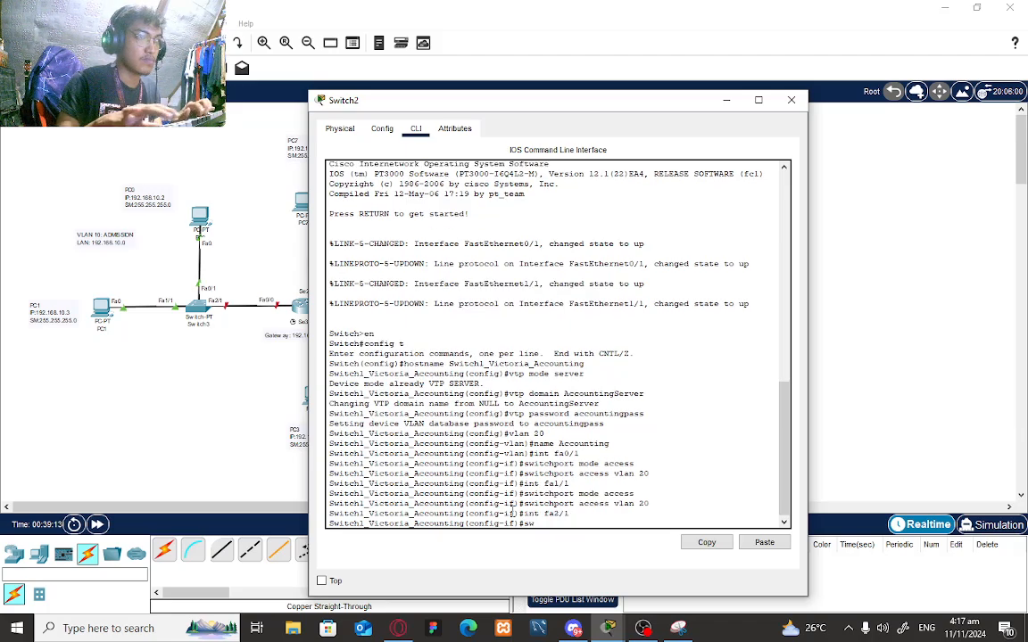
pyautogui.write('port')
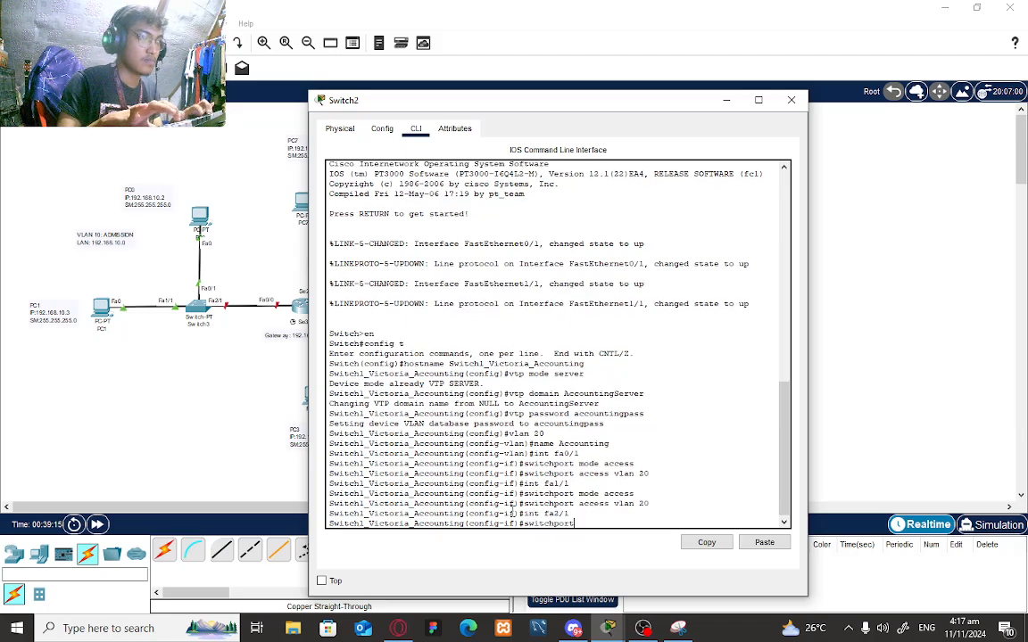
pyautogui.write(' mode trunk')
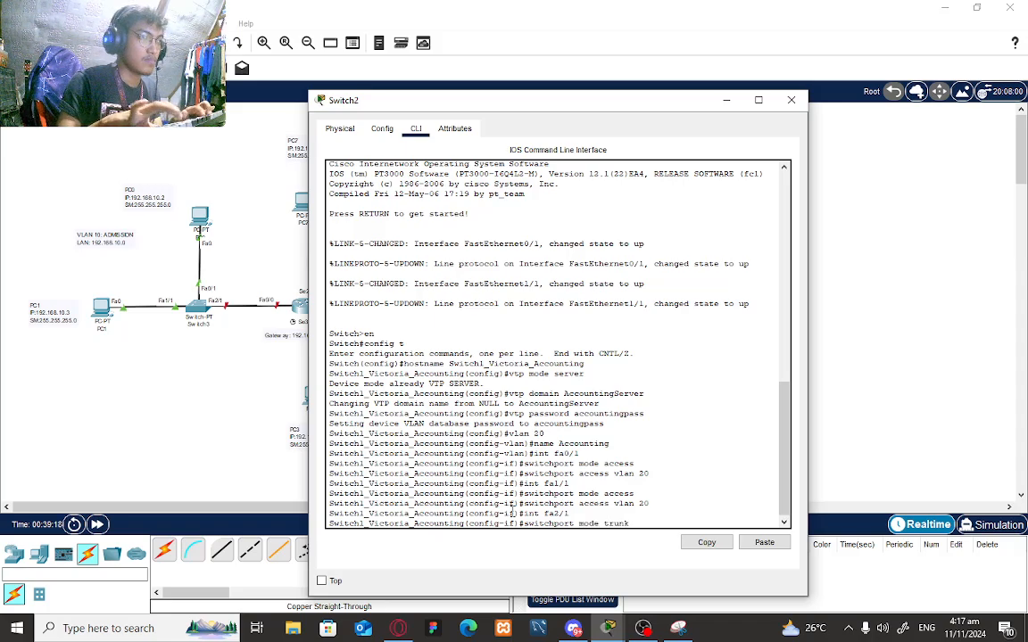
pyautogui.press('Return')
pyautogui.write('exit')
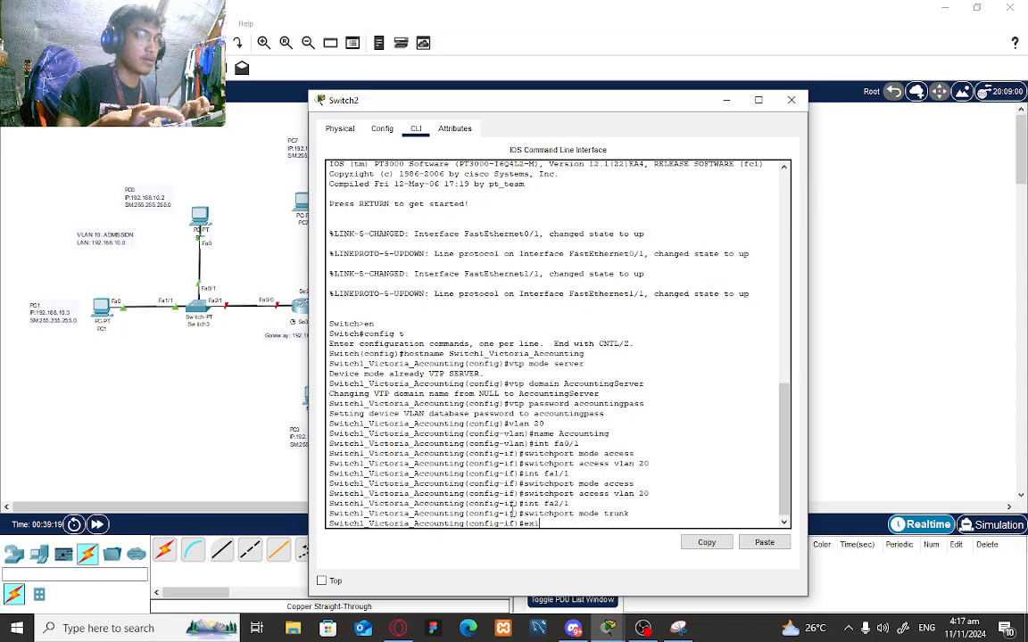
pyautogui.press('Return')
# - Put Switch2's window away and open Switch1's CLI in global configuration mode
pyautogui.moveTo(642, 96); pyautogui.dragTo(428, 96)
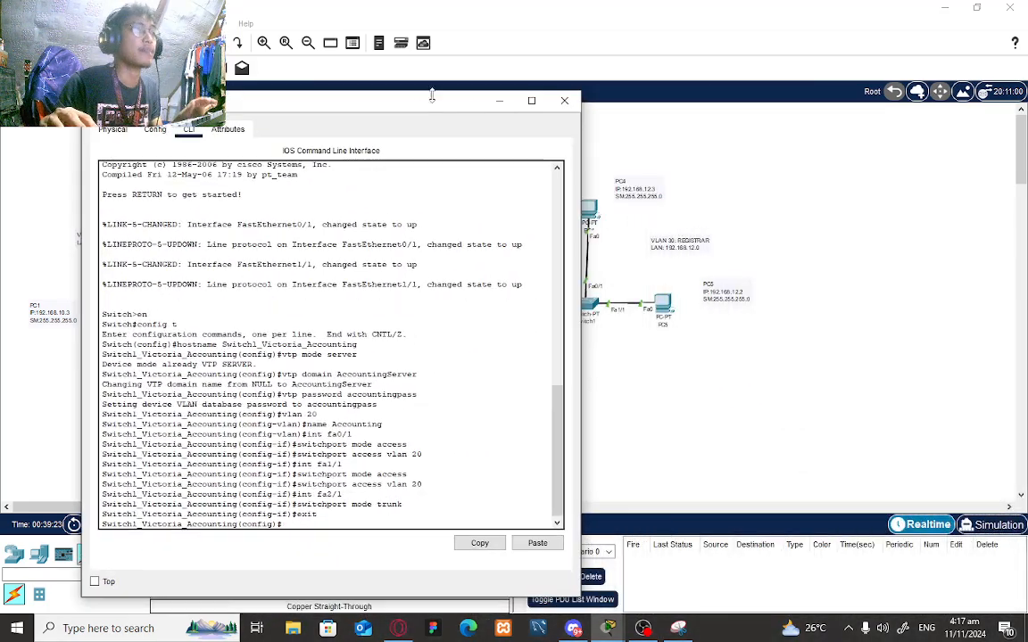
pyautogui.click(492, 102)
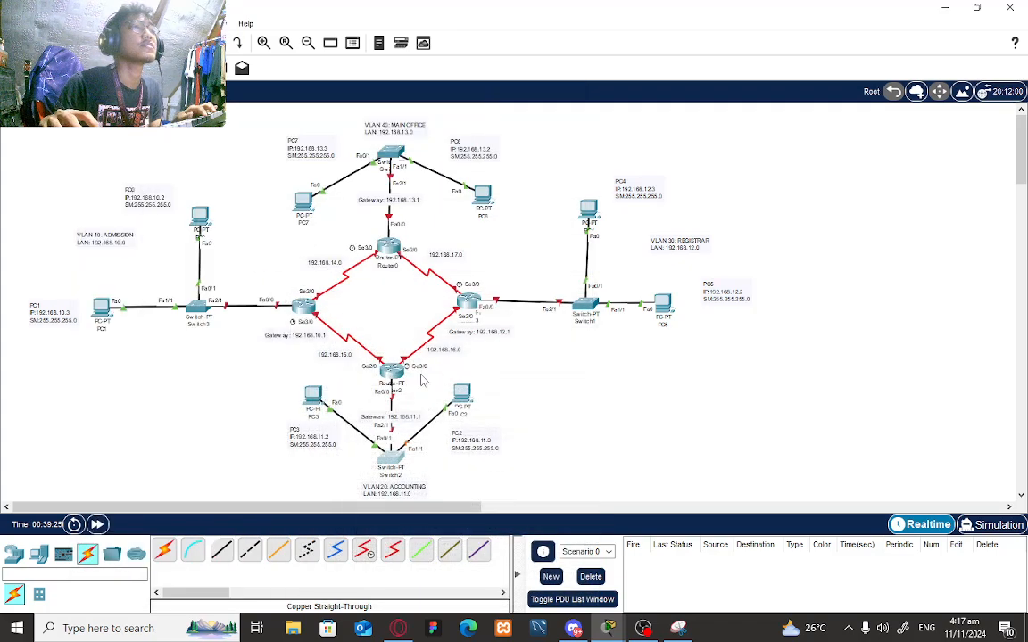
pyautogui.click(584, 305)
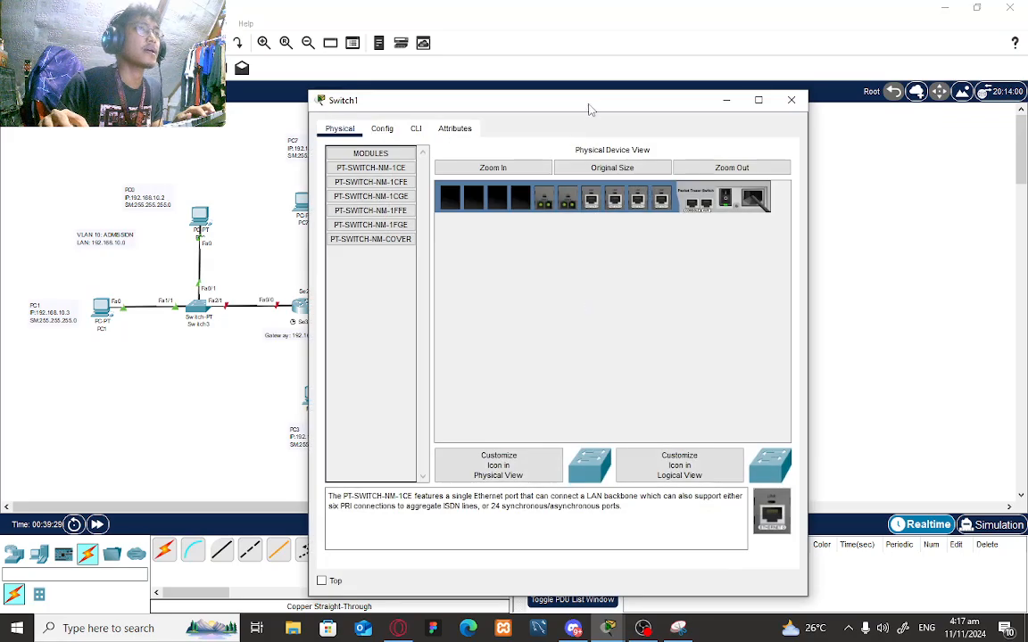
pyautogui.moveTo(590, 102); pyautogui.dragTo(409, 69)
pyautogui.click(235, 87)
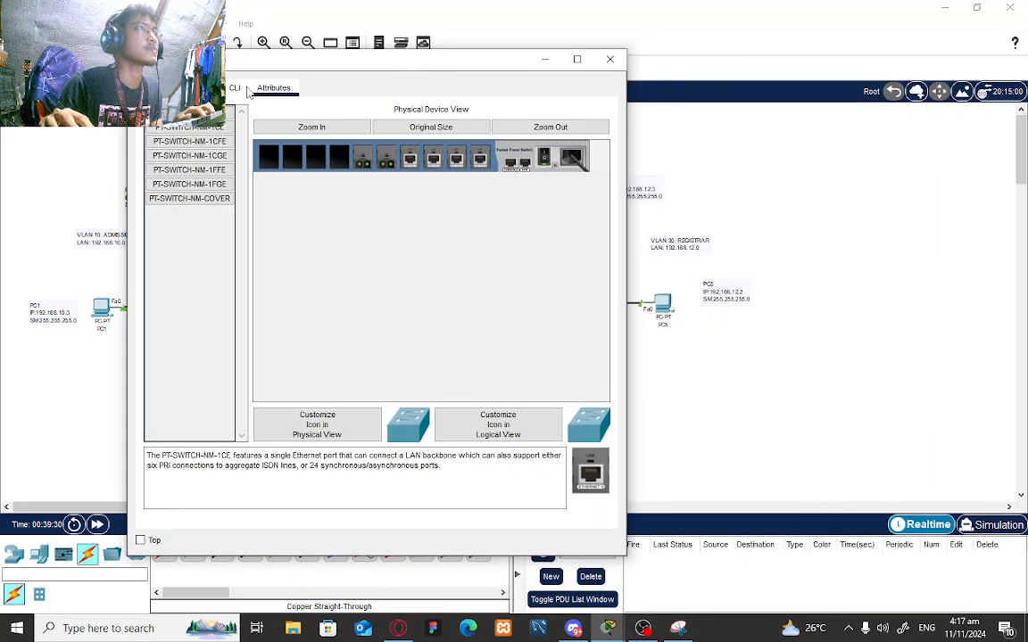
pyautogui.press('Return')
pyautogui.write('en')
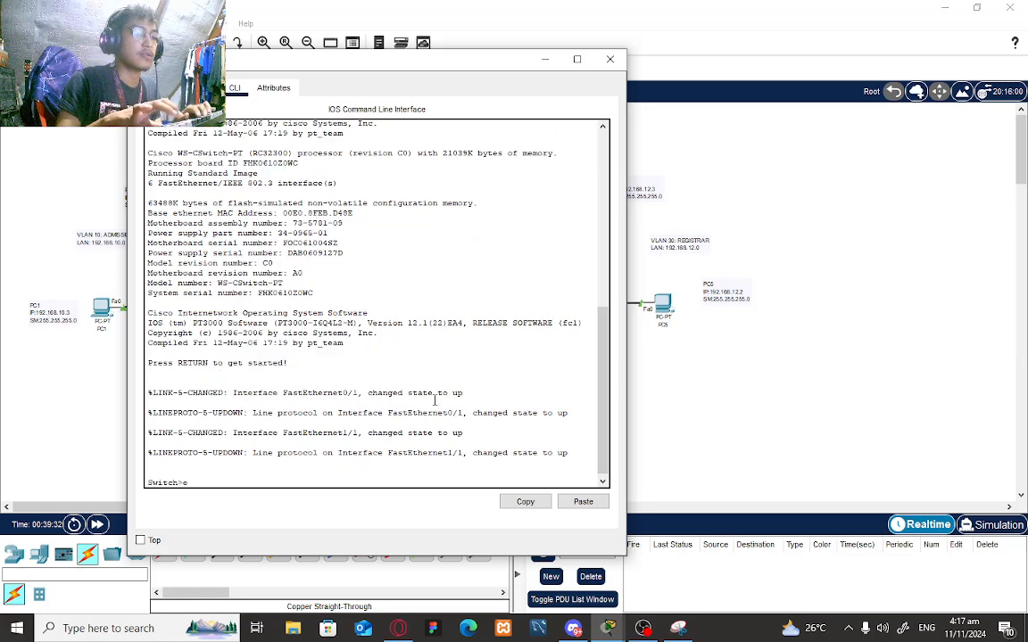
pyautogui.press('Return')
pyautogui.write('config')
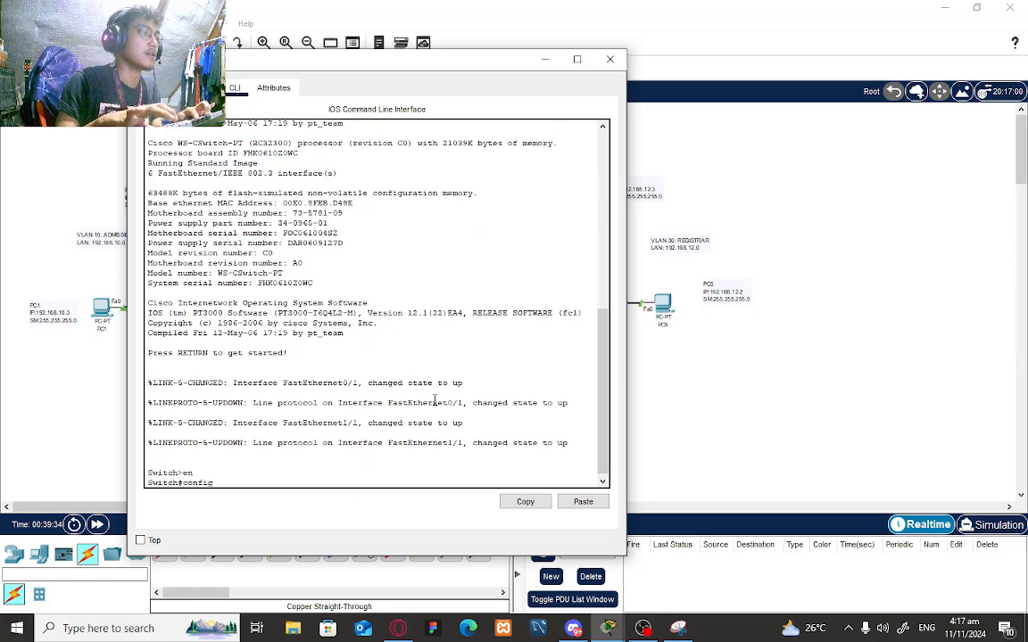
pyautogui.press('BackSpace')
pyautogui.press('BackSpace')
pyautogui.write('g')
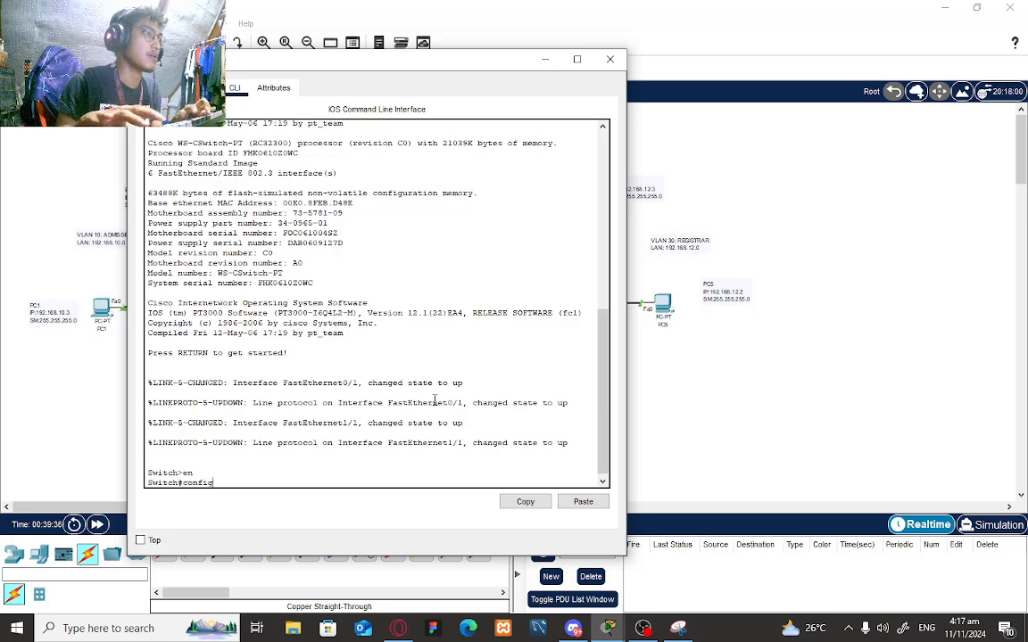
pyautogui.write(' t')
pyautogui.press('Return')
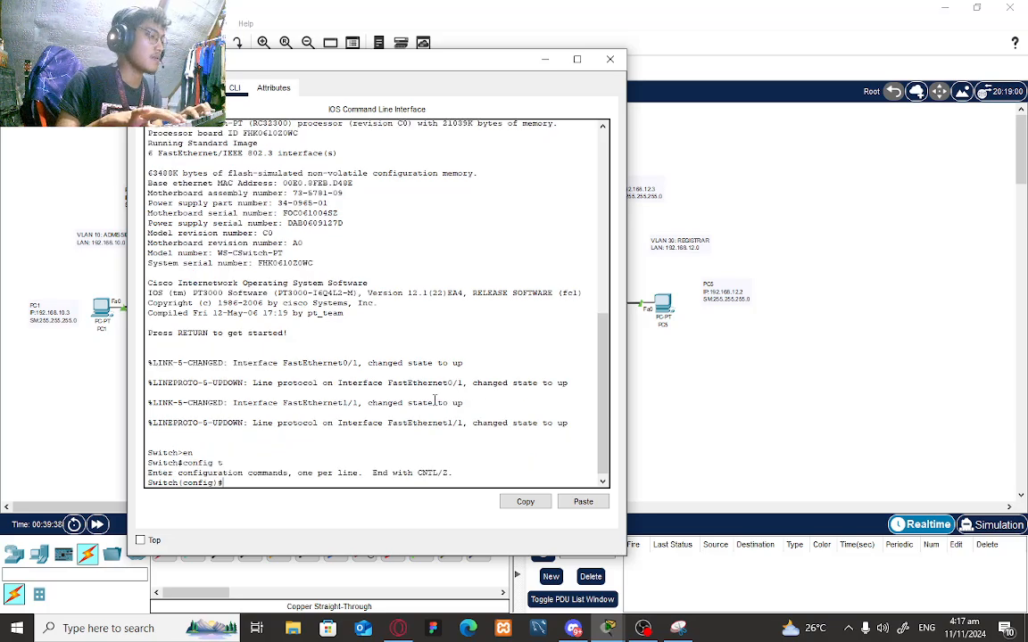
# - Set the hostname to Switch2_Victoria_Registrar
pyautogui.write('host')
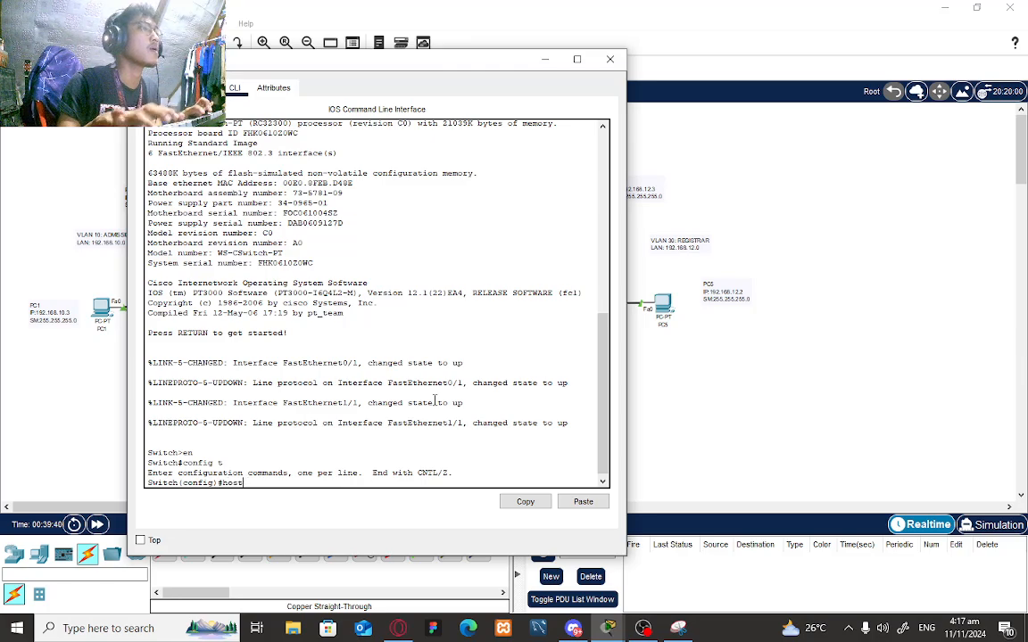
pyautogui.write('name Switch')
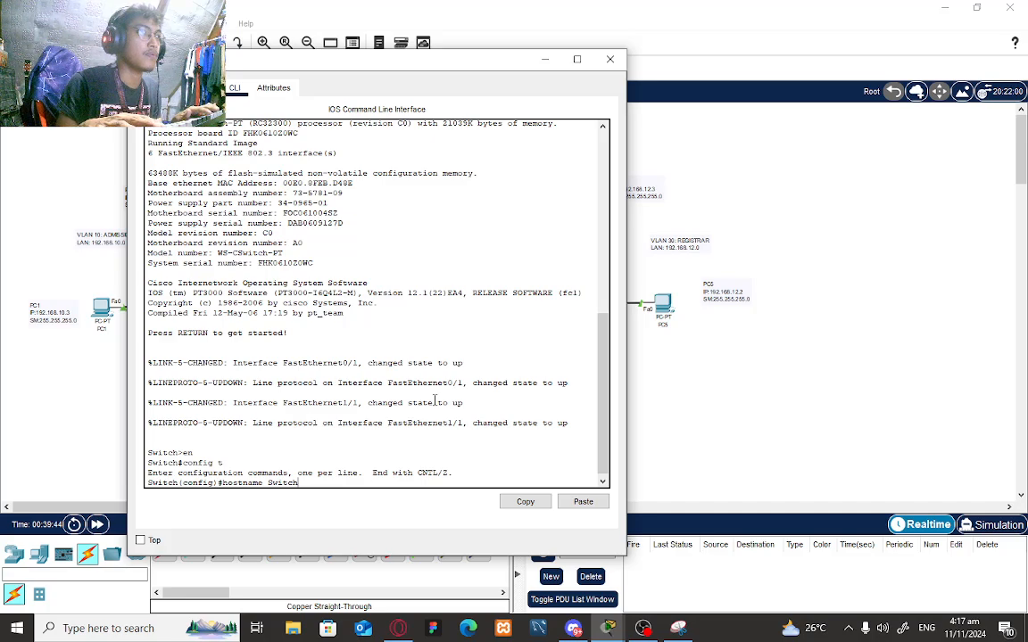
pyautogui.write('2')
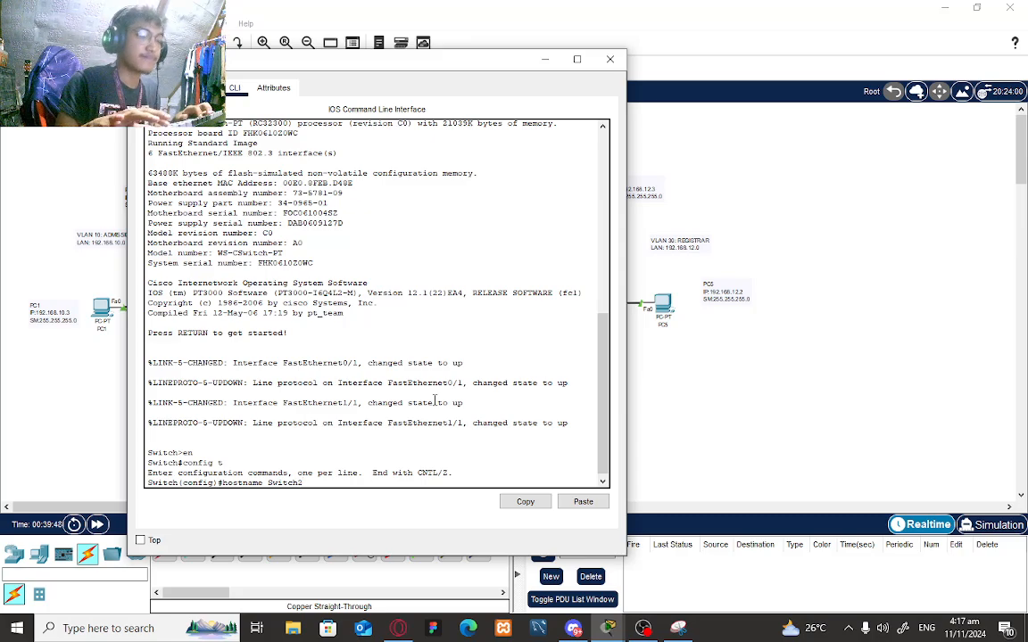
pyautogui.write('_Victoria')
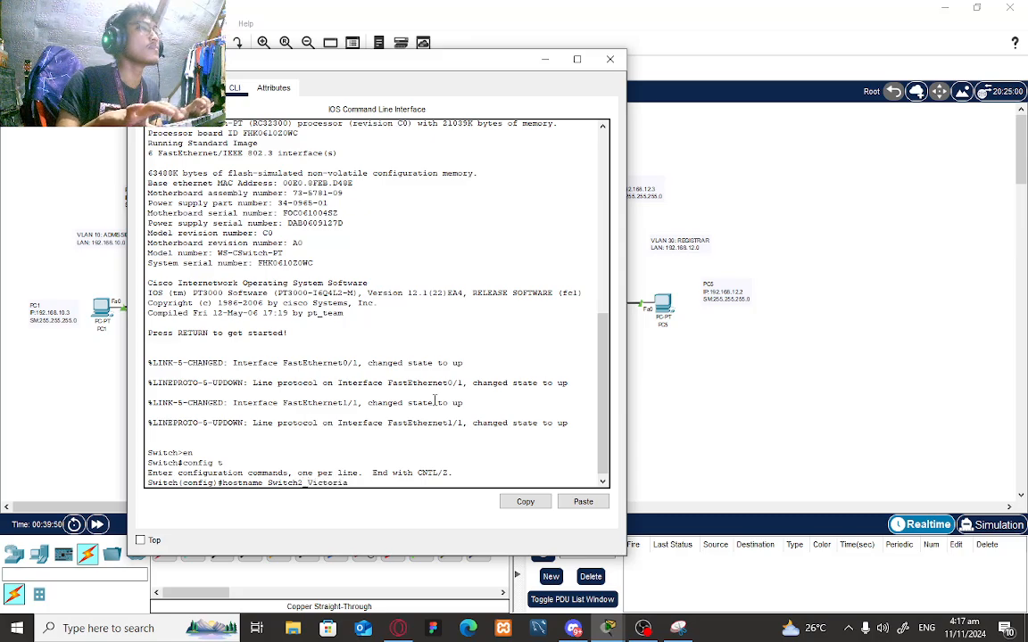
pyautogui.write('_re')
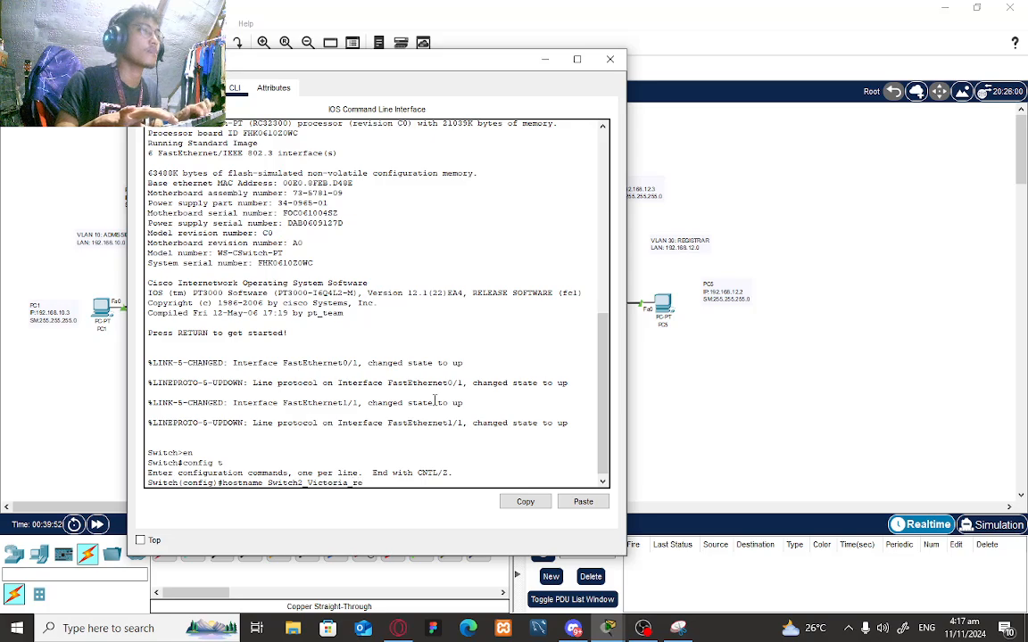
pyautogui.write('gr')
pyautogui.press('BackSpace')
pyautogui.press('BackSpace')
pyautogui.press('BackSpace')
pyautogui.press('BackSpace')
pyautogui.write('Reg')
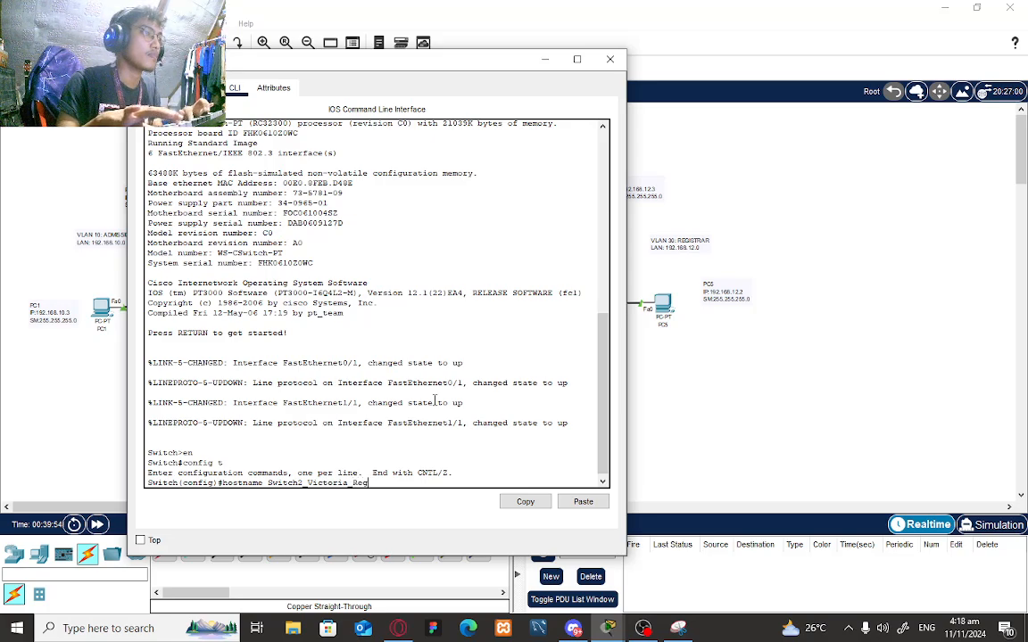
pyautogui.write('istrar')
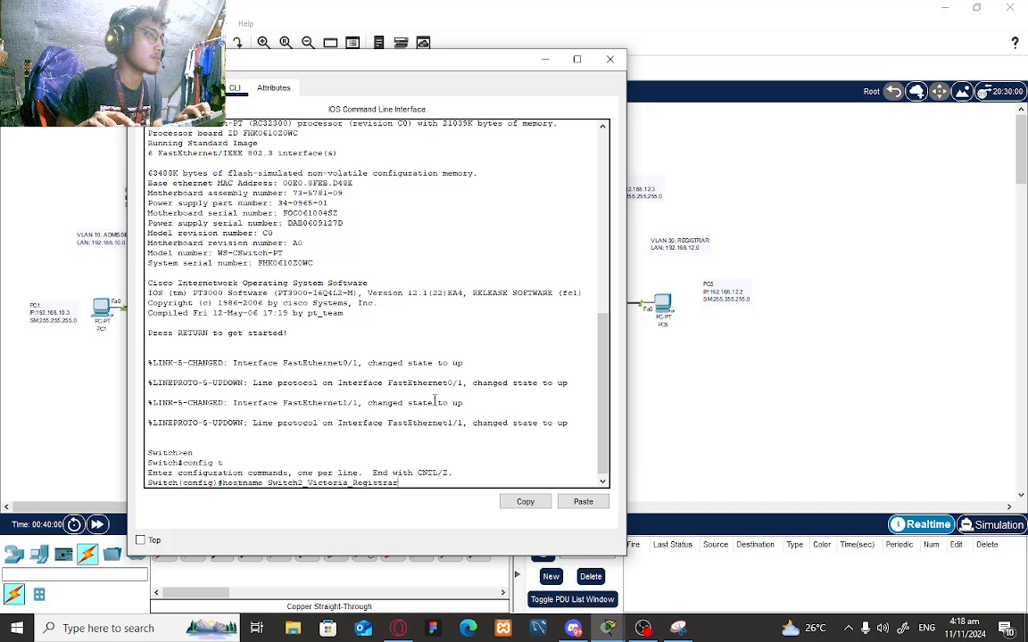
pyautogui.press('Return')
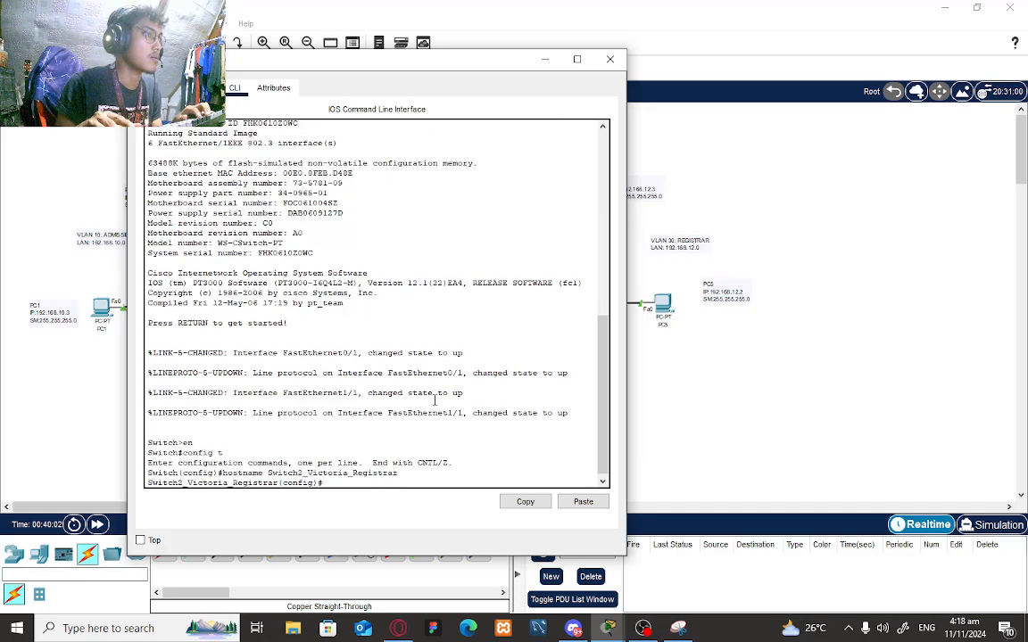
# - Make the switch a VTP server in domain RegistrarServer with a VTP password
pyautogui.write('v')
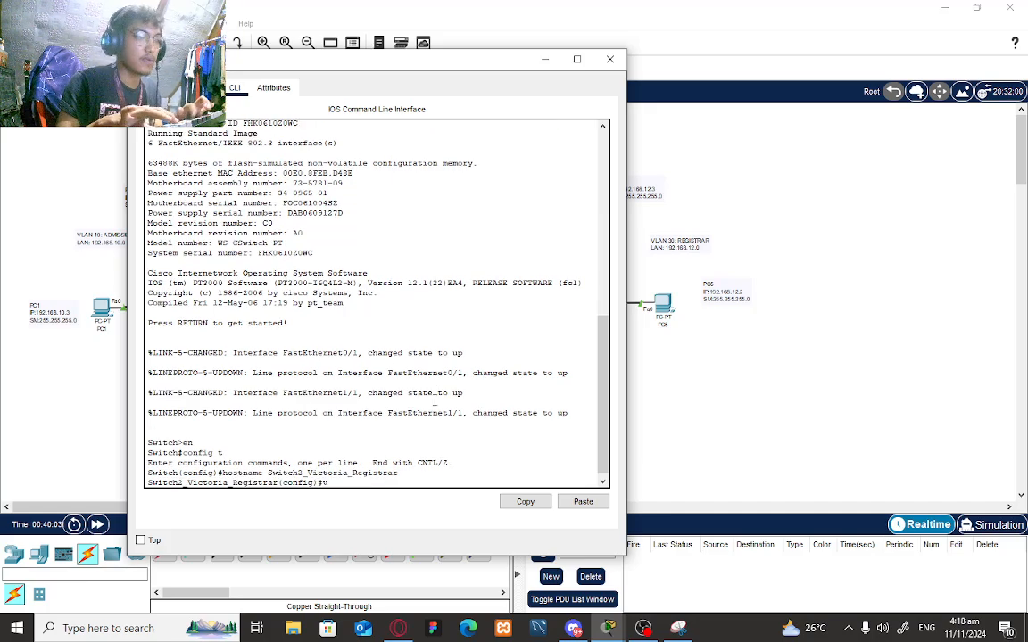
pyautogui.write('tp')
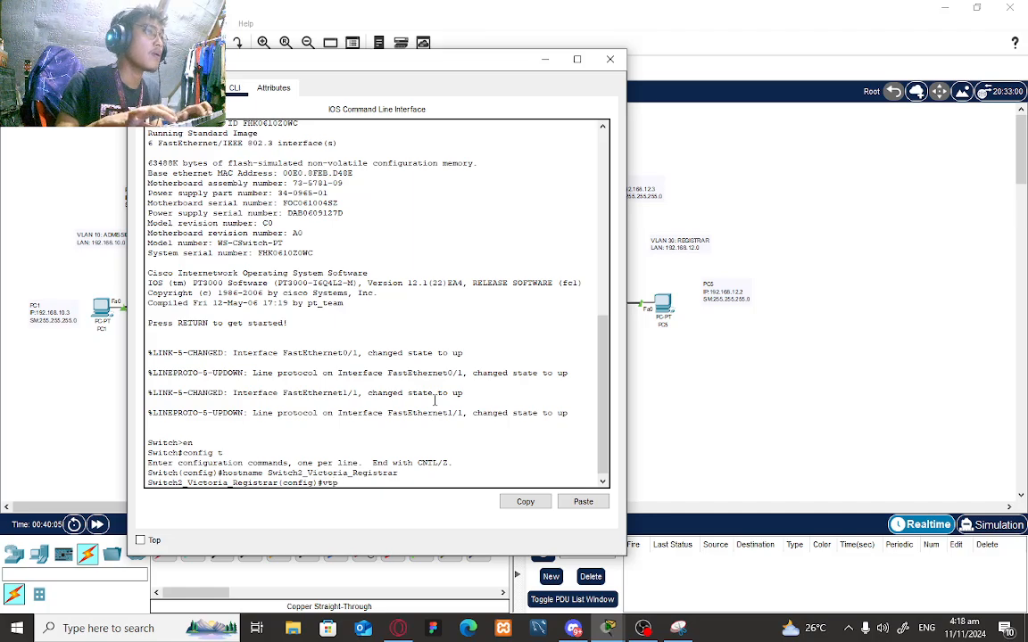
pyautogui.write(' mode server')
pyautogui.press('Return')
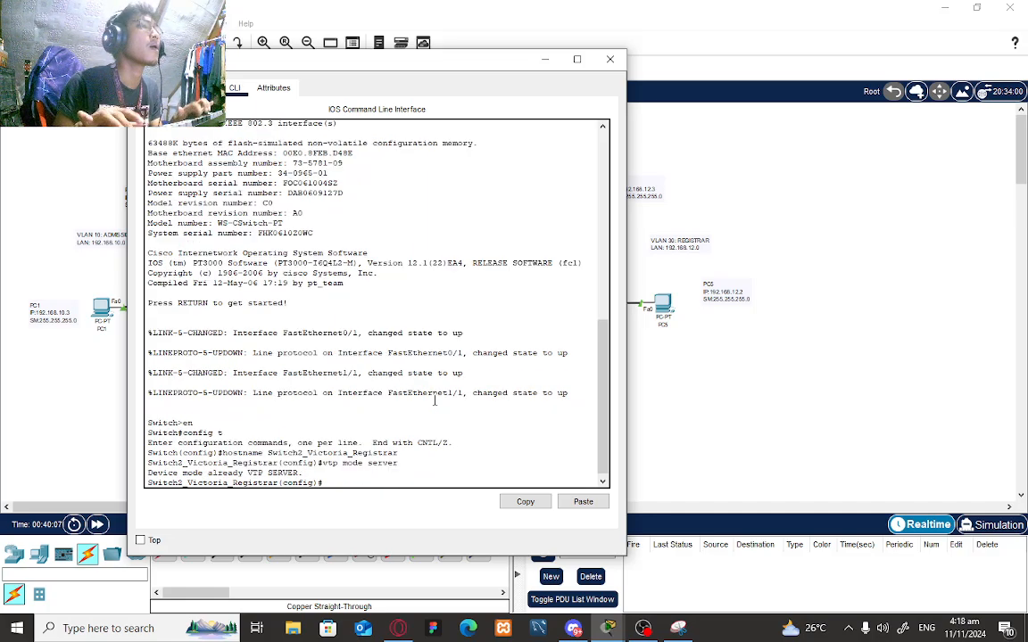
pyautogui.write('vtp ')
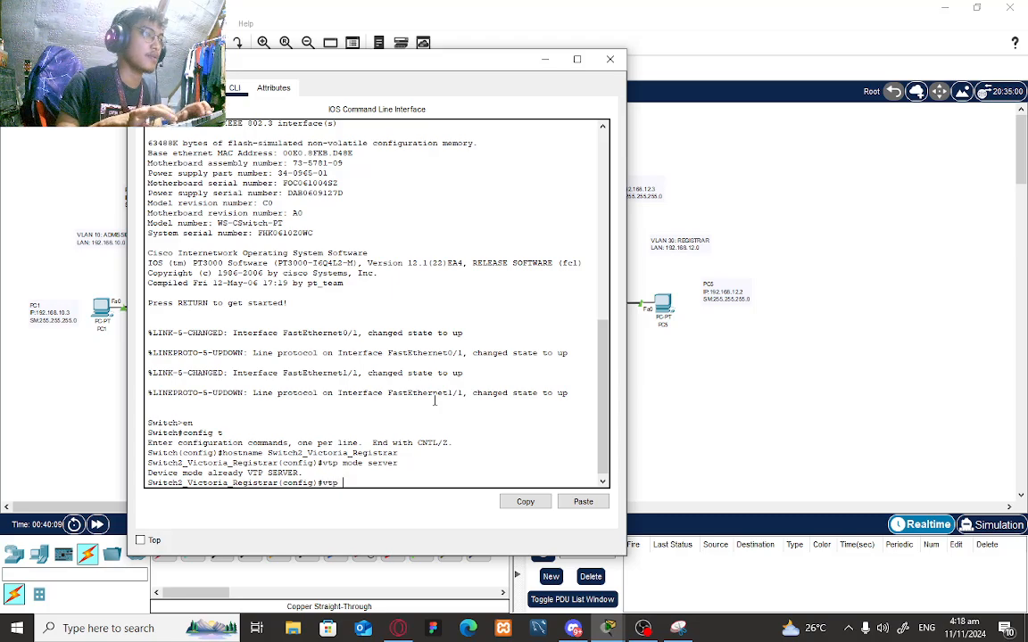
pyautogui.write('domain Re')
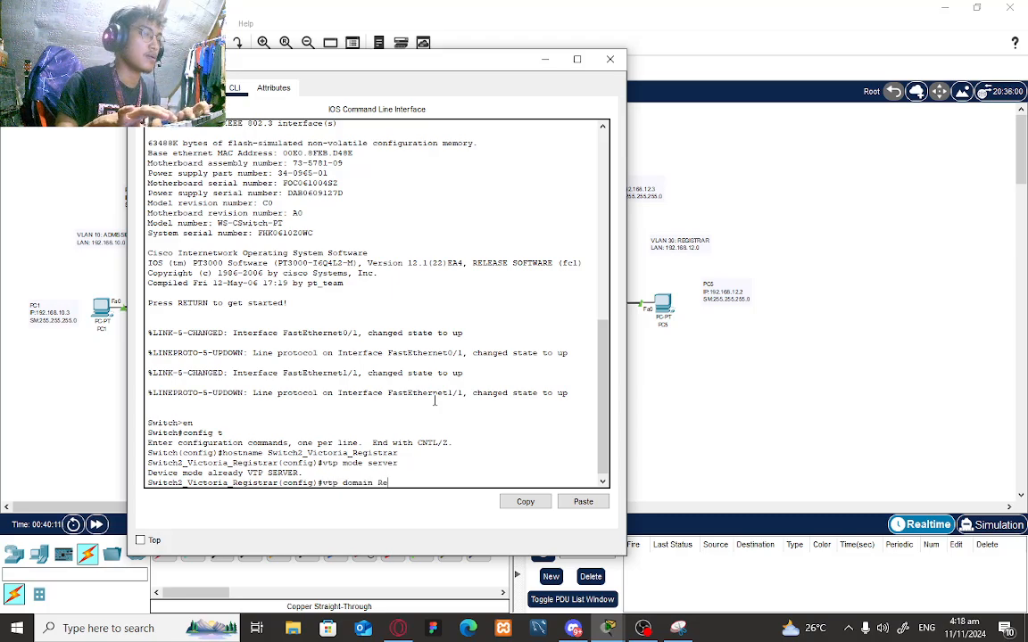
pyautogui.write('giste')
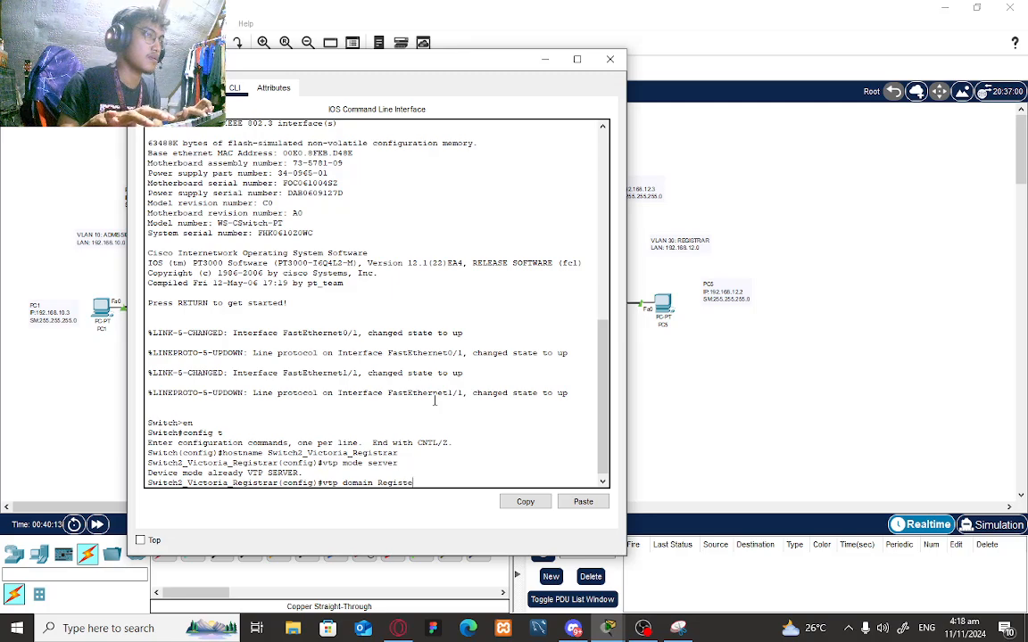
pyautogui.press('BackSpace')
pyautogui.write('rarServer')
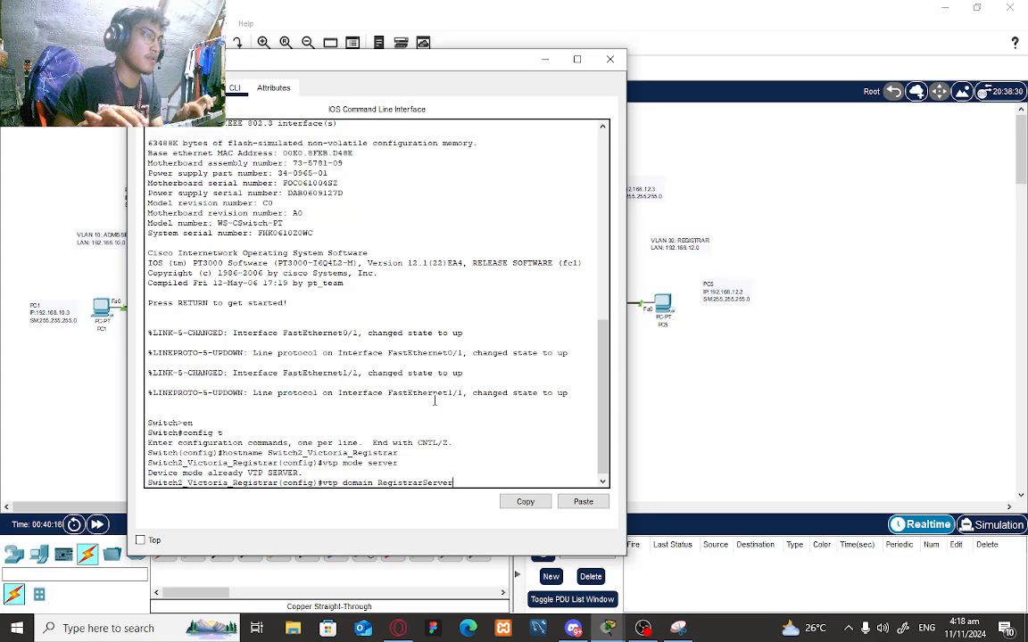
pyautogui.press('Return')
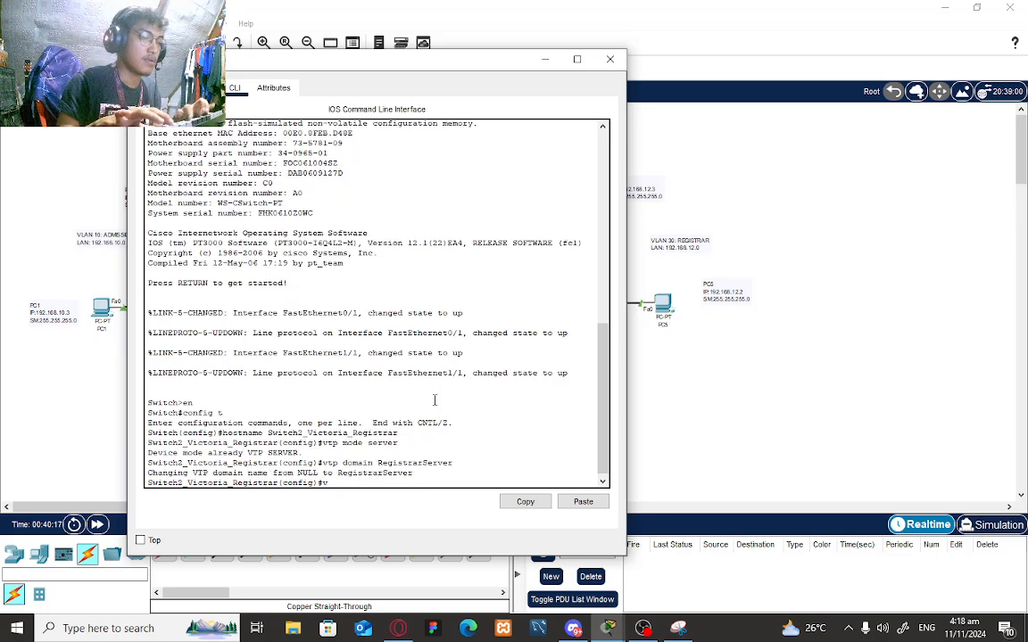
pyautogui.write('vtp passwor')
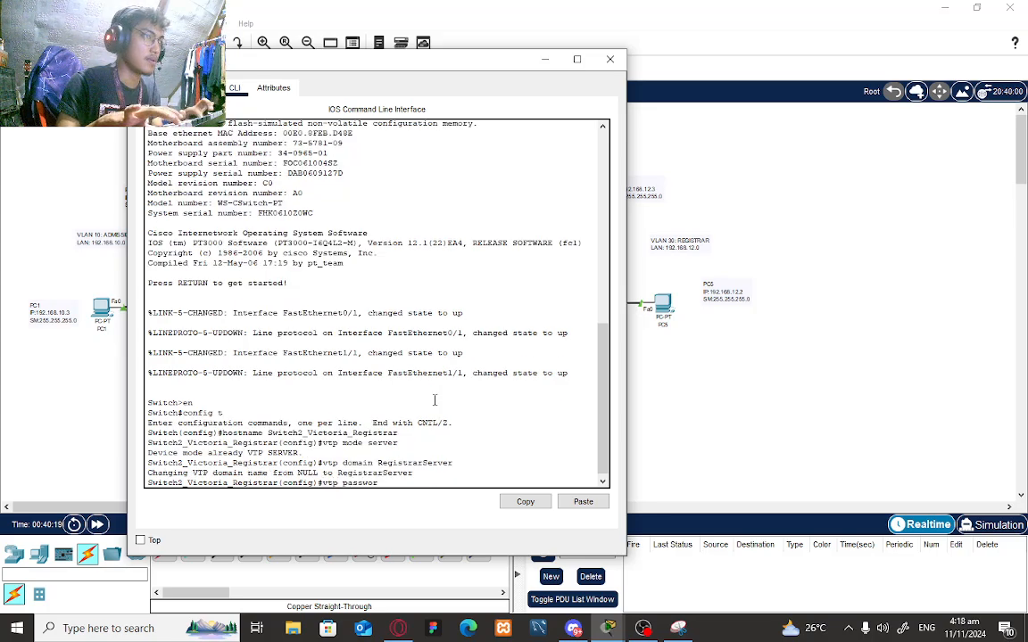
pyautogui.write('d registr')
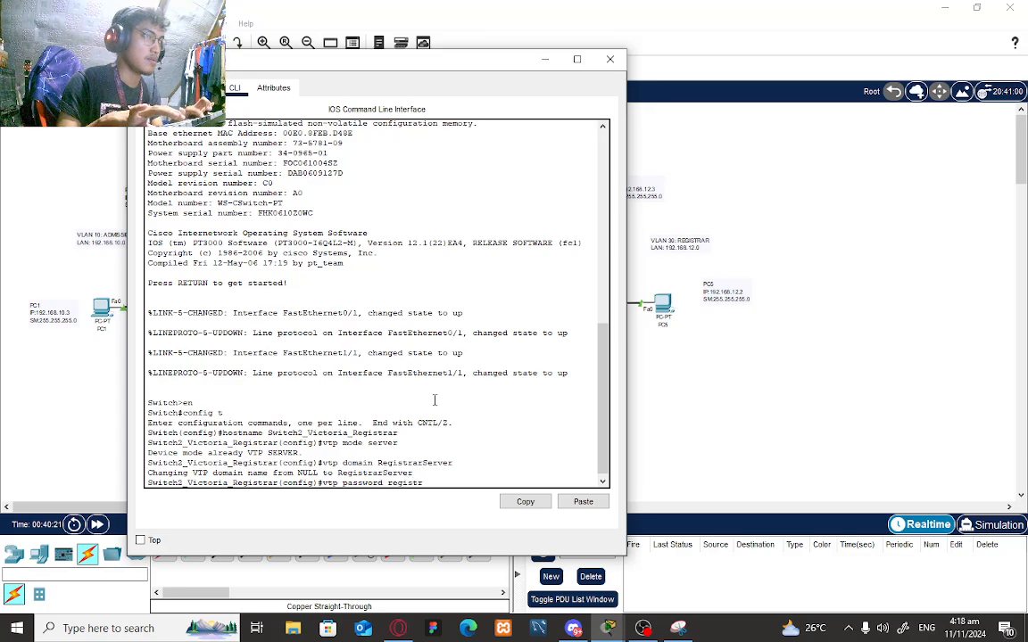
pyautogui.write('ar')
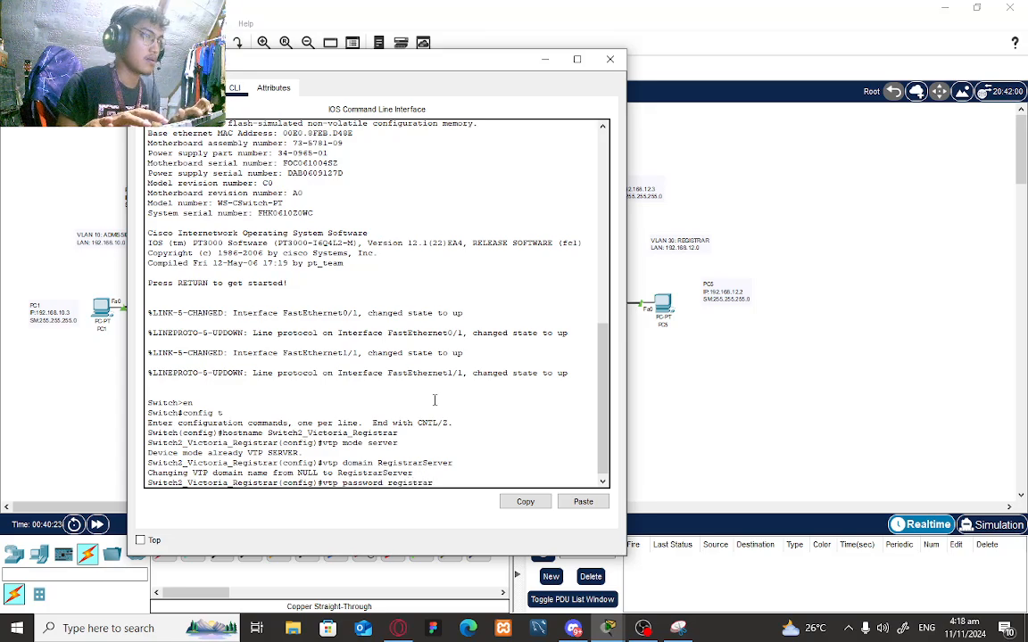
pyautogui.write('pass')
pyautogui.press('Return')
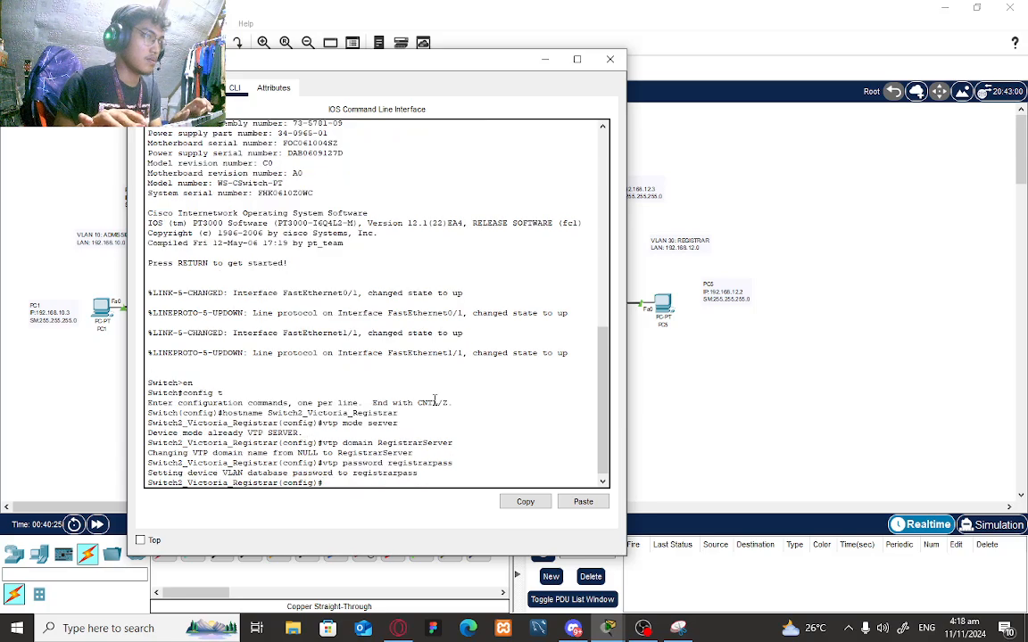
# - Create VLAN 30 and enter the name Registrar
pyautogui.write('vlan')
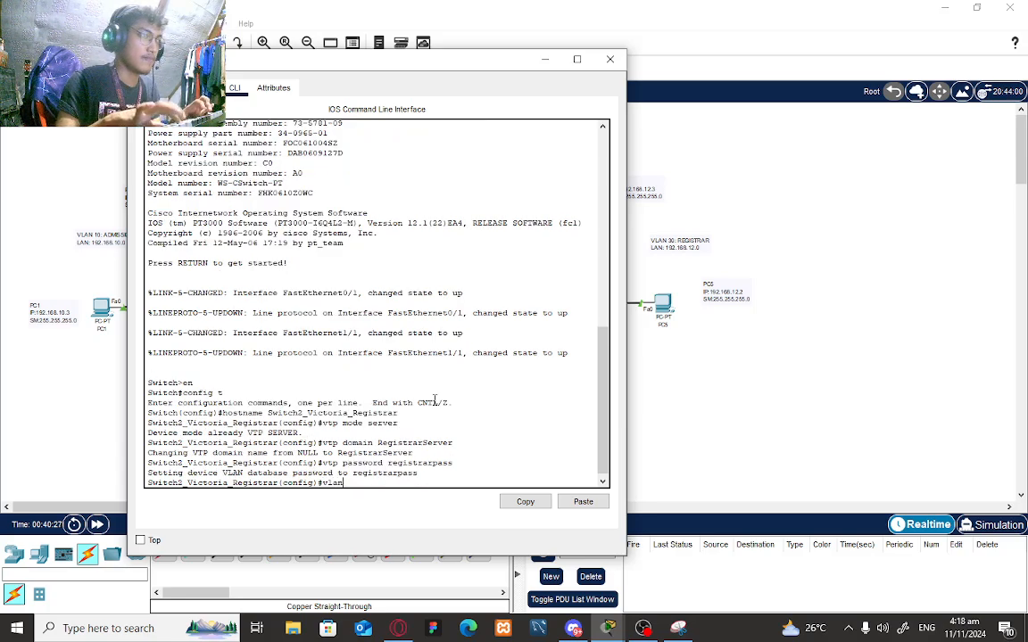
pyautogui.write(' 30')
pyautogui.press('Return')
pyautogui.write('n')
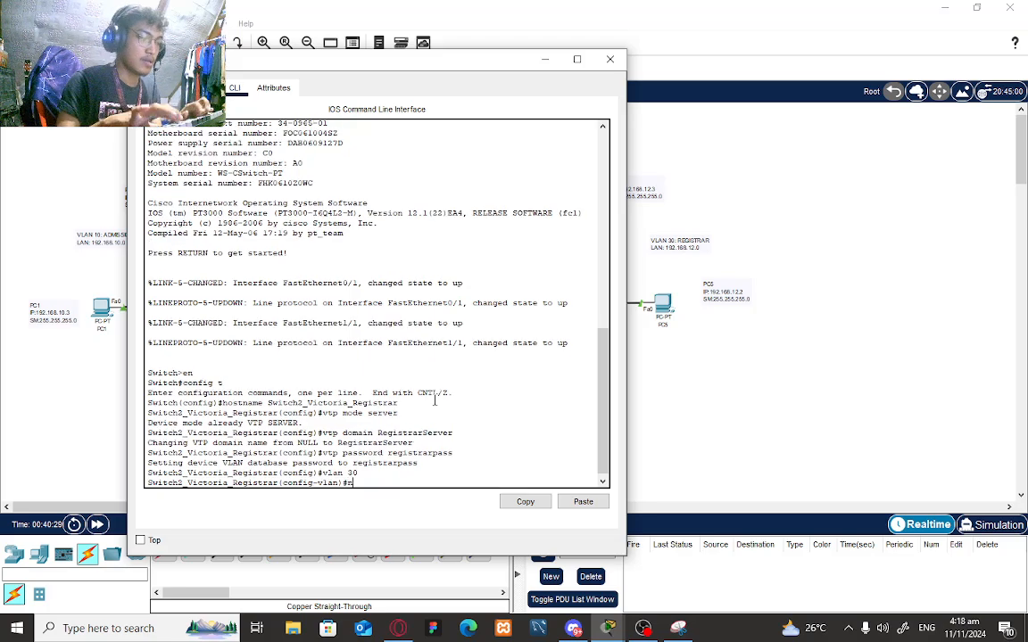
pyautogui.write('ame Regi')
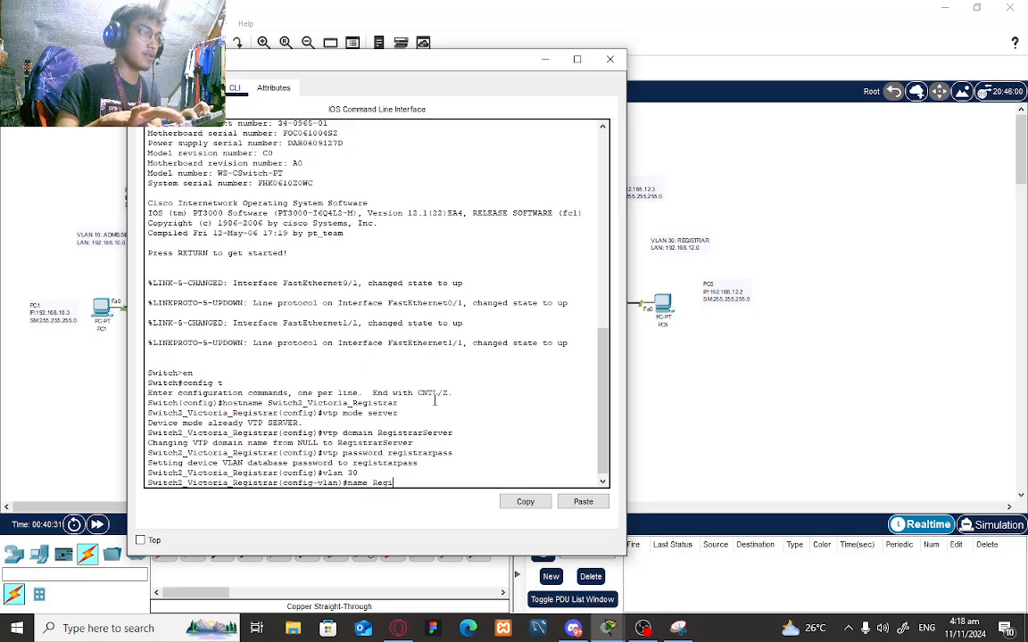
pyautogui.write('strar')
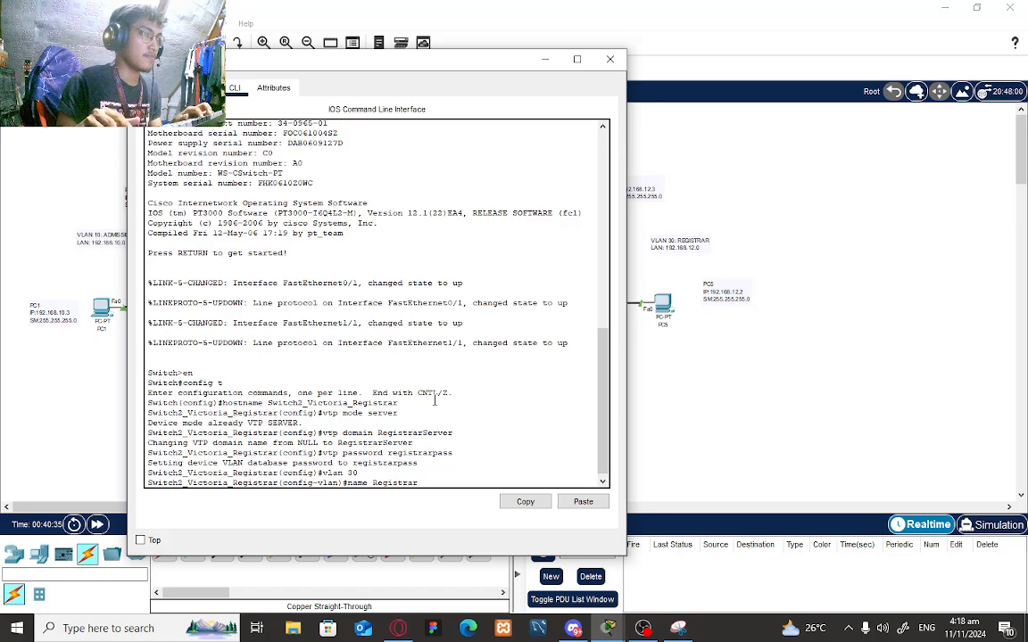
# - Confirm VLAN 30's name Registrar and make Fa0/1 an access port in VLAN 30
pyautogui.press('Return')
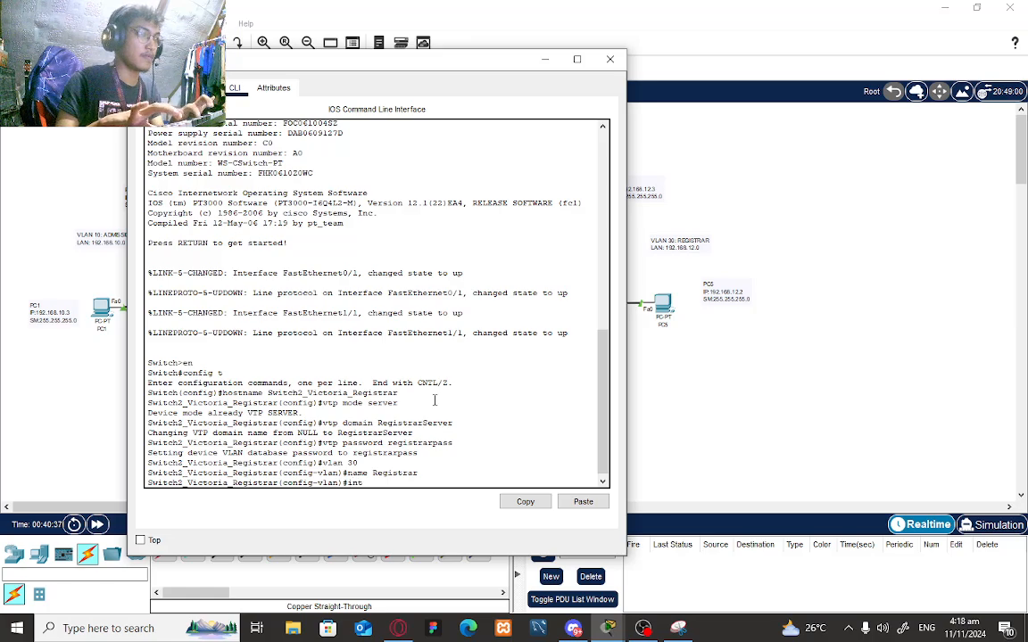
pyautogui.write('nt fa0/1')
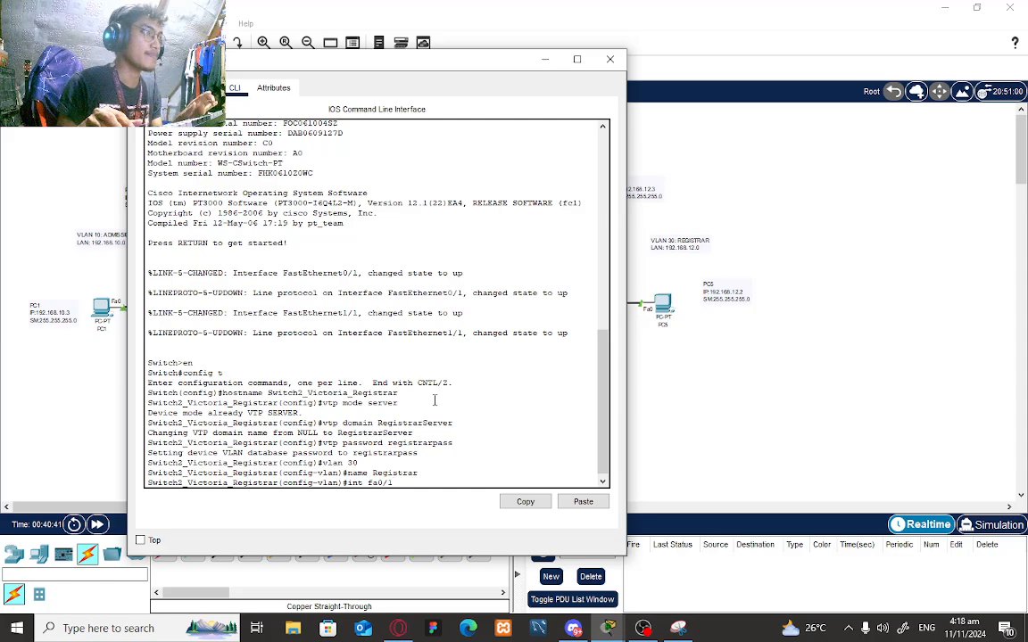
pyautogui.press('Return')
pyautogui.write('strar(config-if)#s')
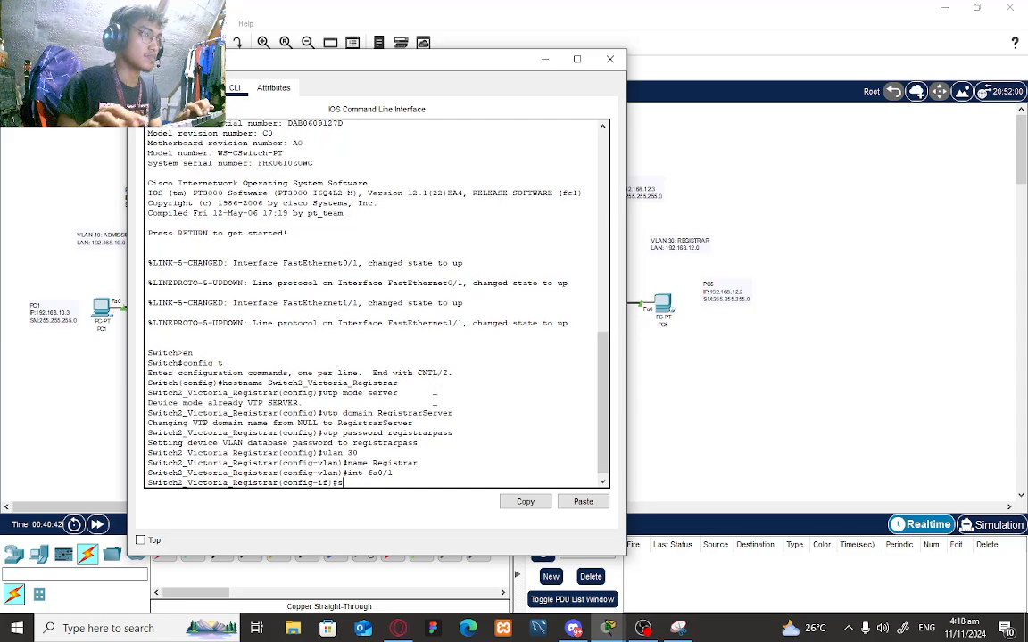
pyautogui.write('witchport ')
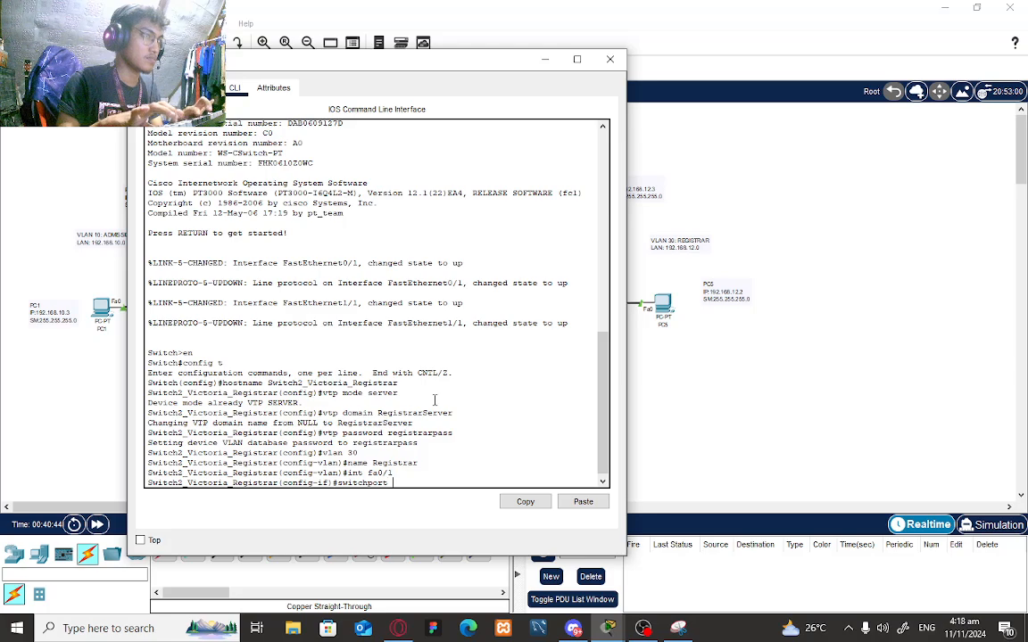
pyautogui.write('mode access')
pyautogui.press('Return')
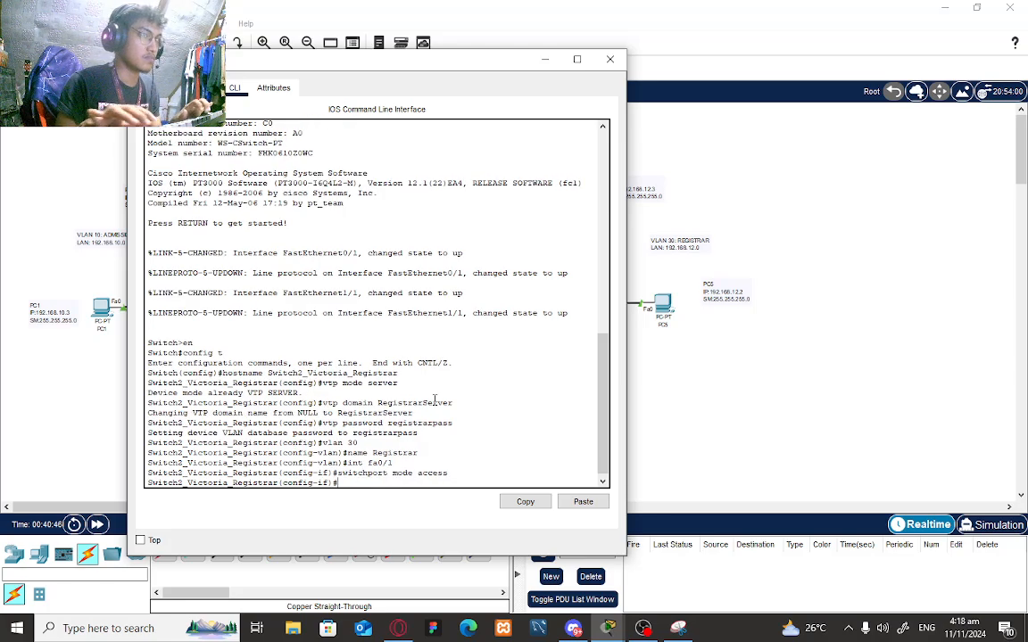
pyautogui.write('switchport')
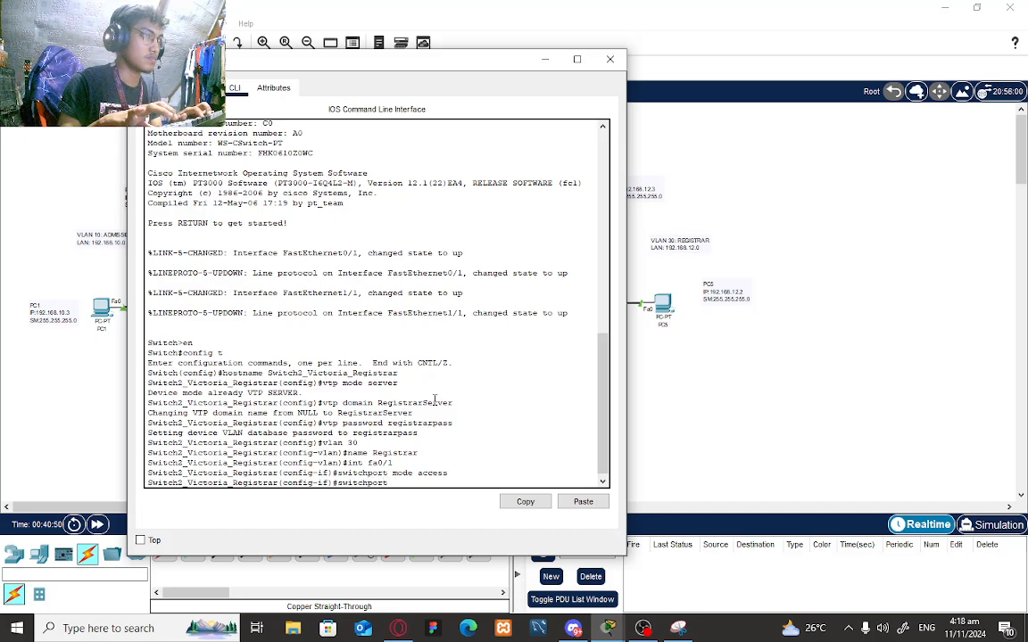
pyautogui.write(' acce')
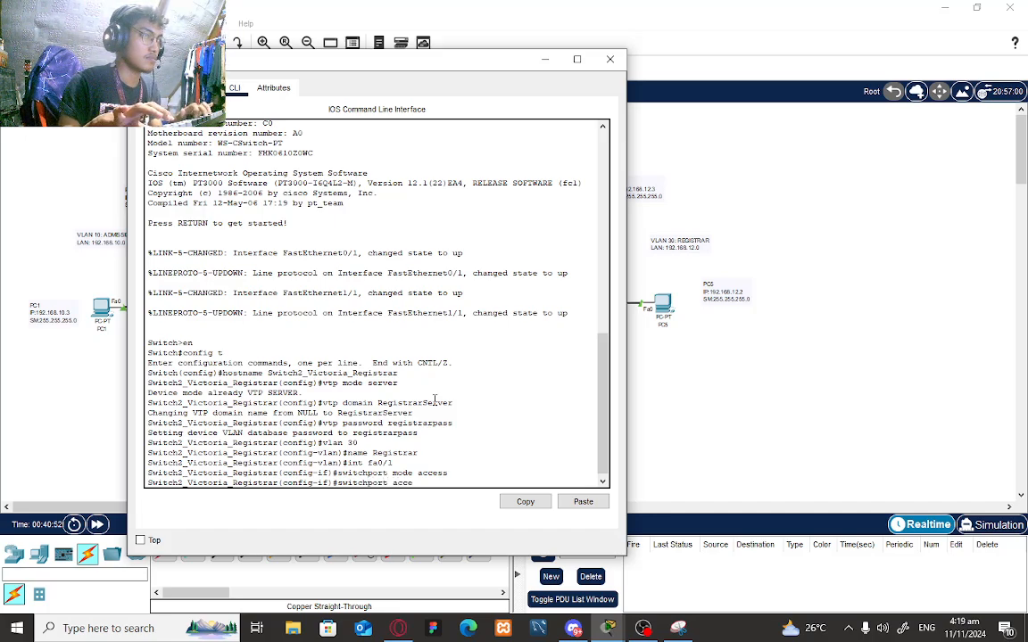
pyautogui.write('ss vlan 30')
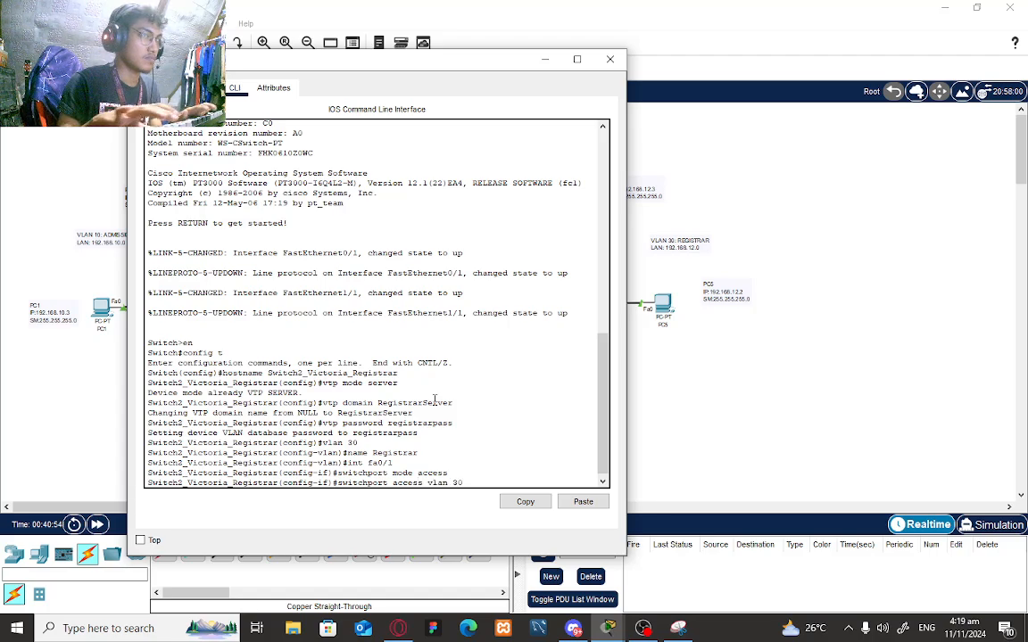
pyautogui.press('Return')
pyautogui.write('i')
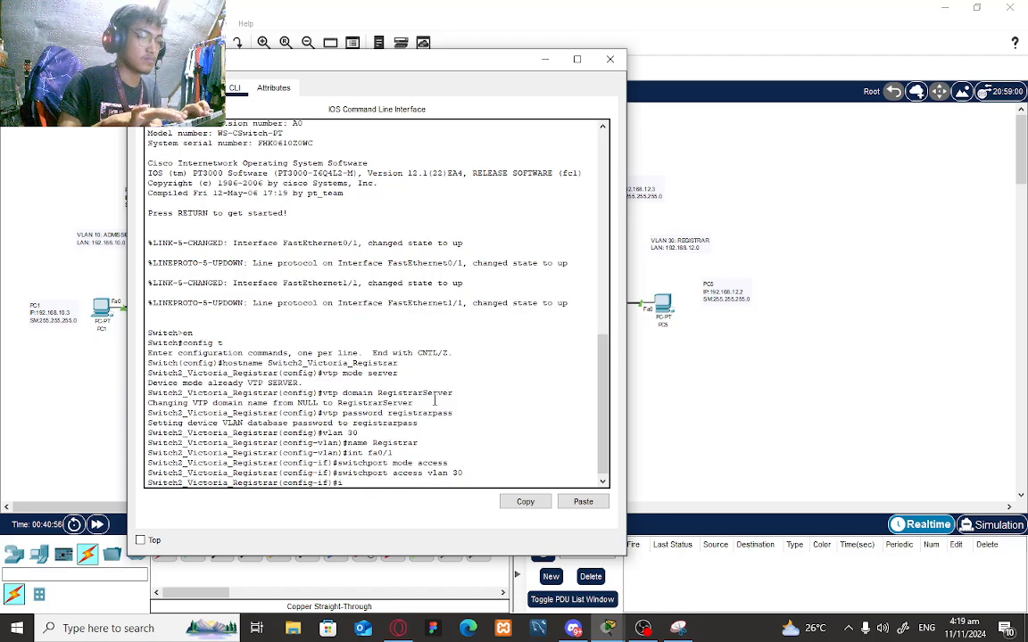
pyautogui.write('nt fa')
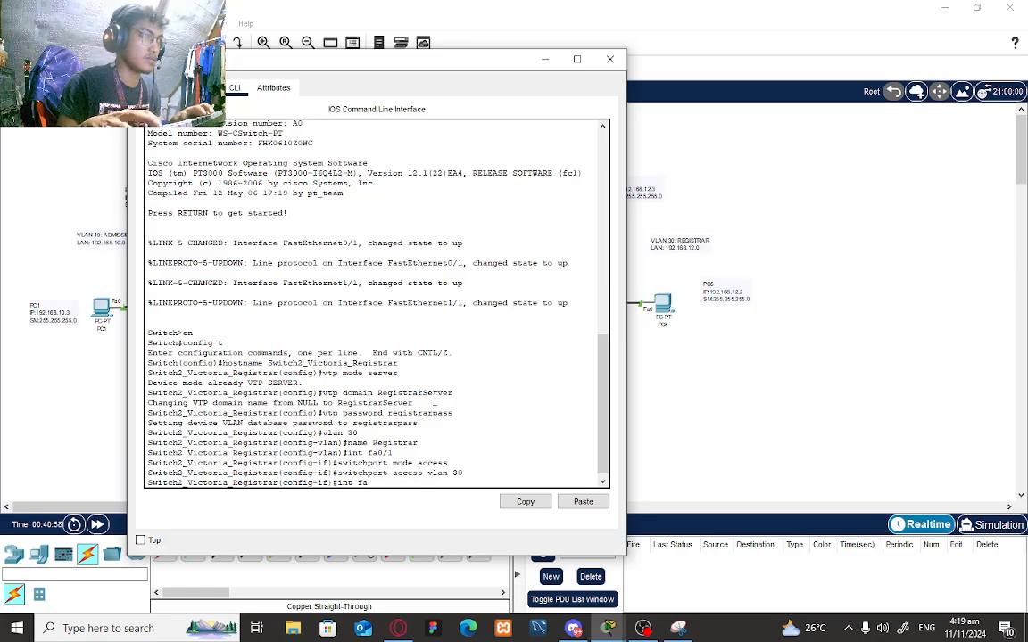
pyautogui.write('1/')
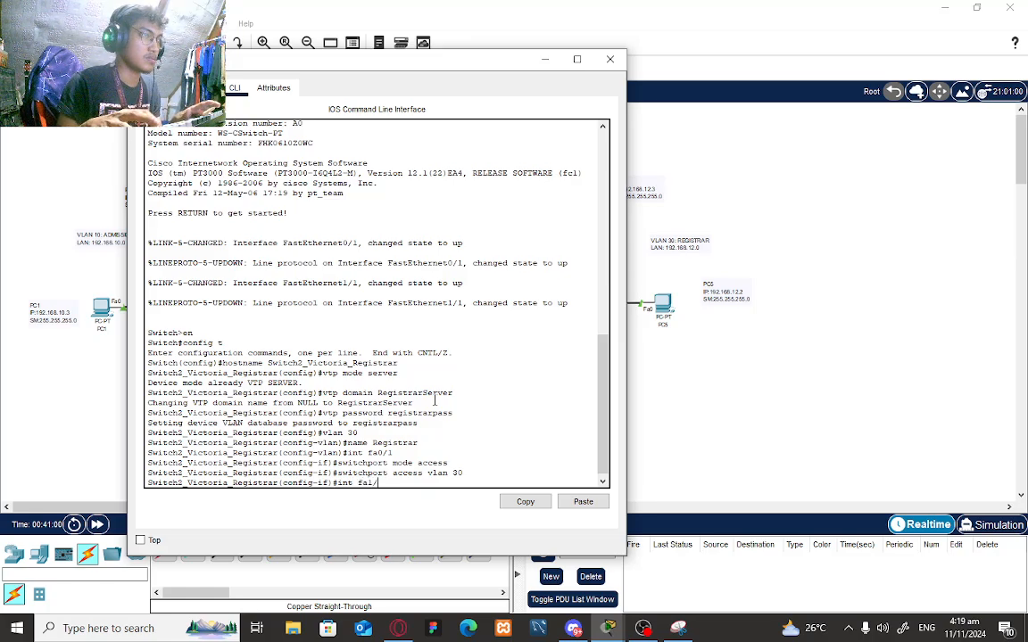
pyautogui.write('1')
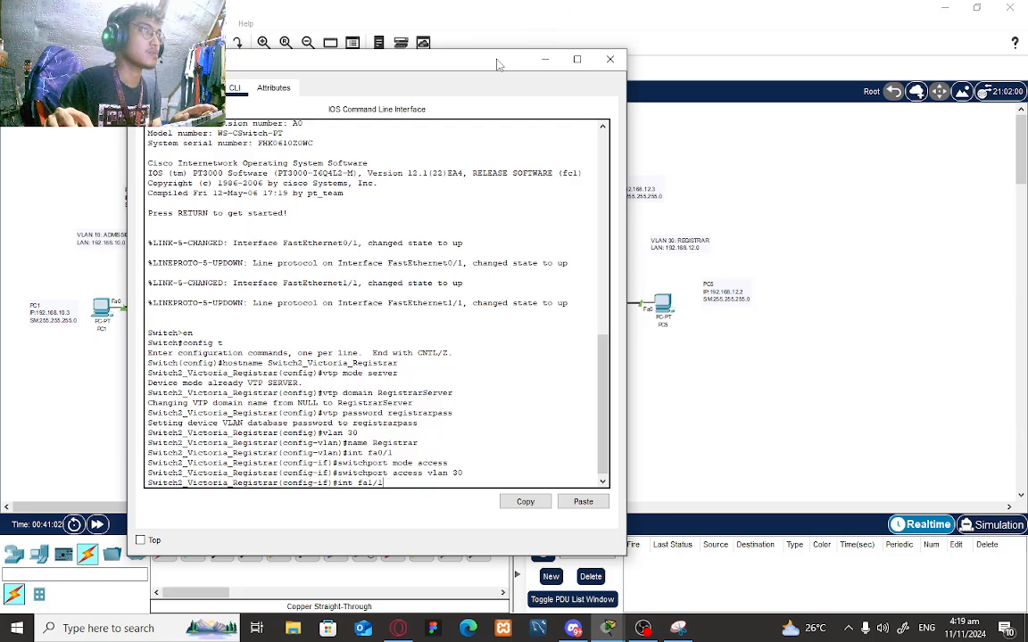
# - Make Fa1/1 on the Registrar switch an access port in VLAN 30
pyautogui.moveTo(490, 67); pyautogui.dragTo(399, 65)
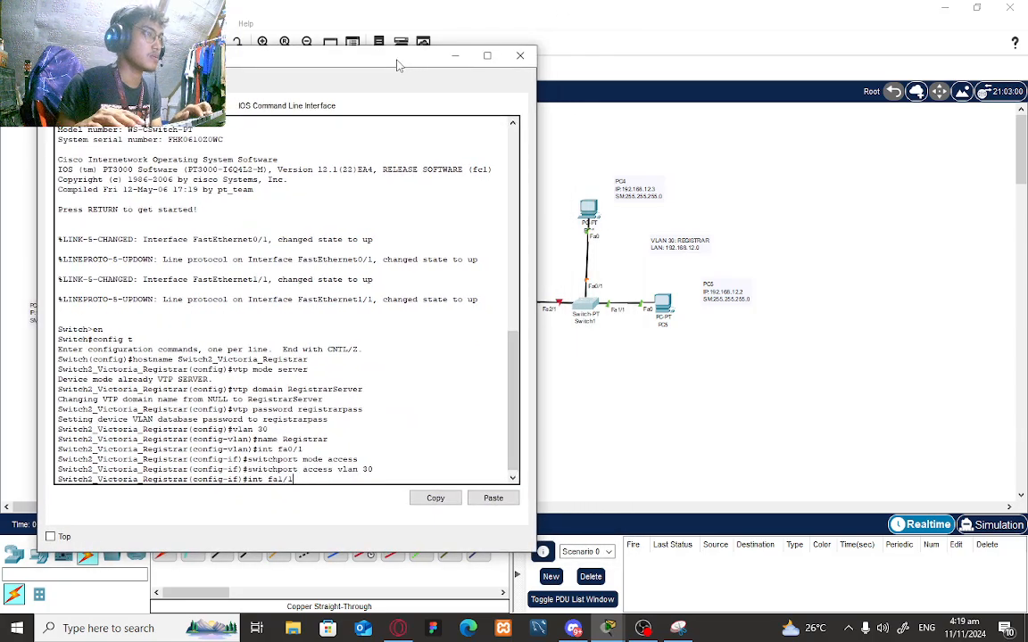
pyautogui.press('Return')
pyautogui.write('switc')
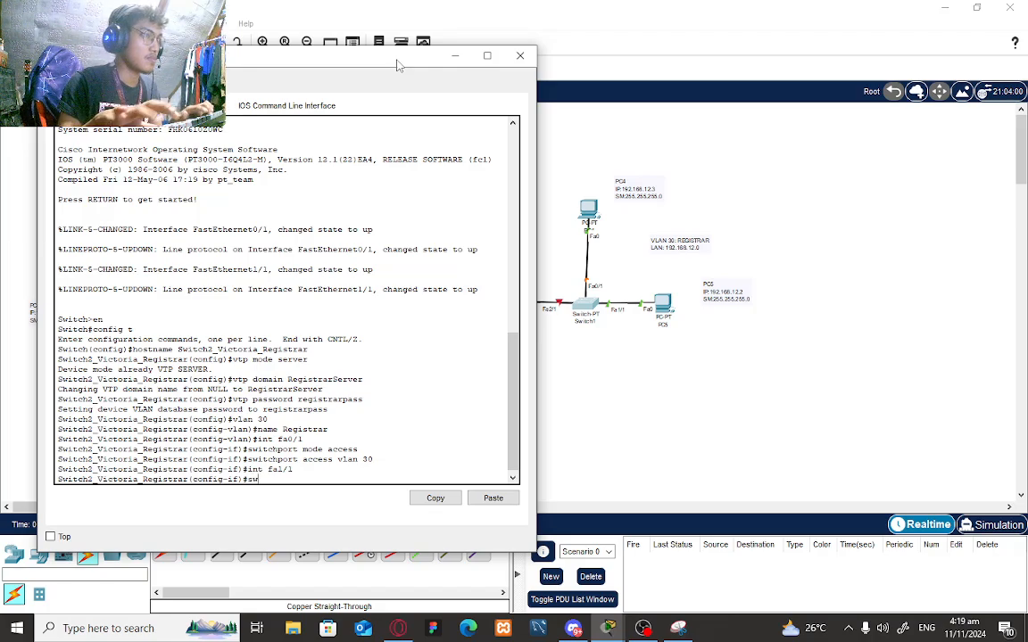
pyautogui.write('hport mo')
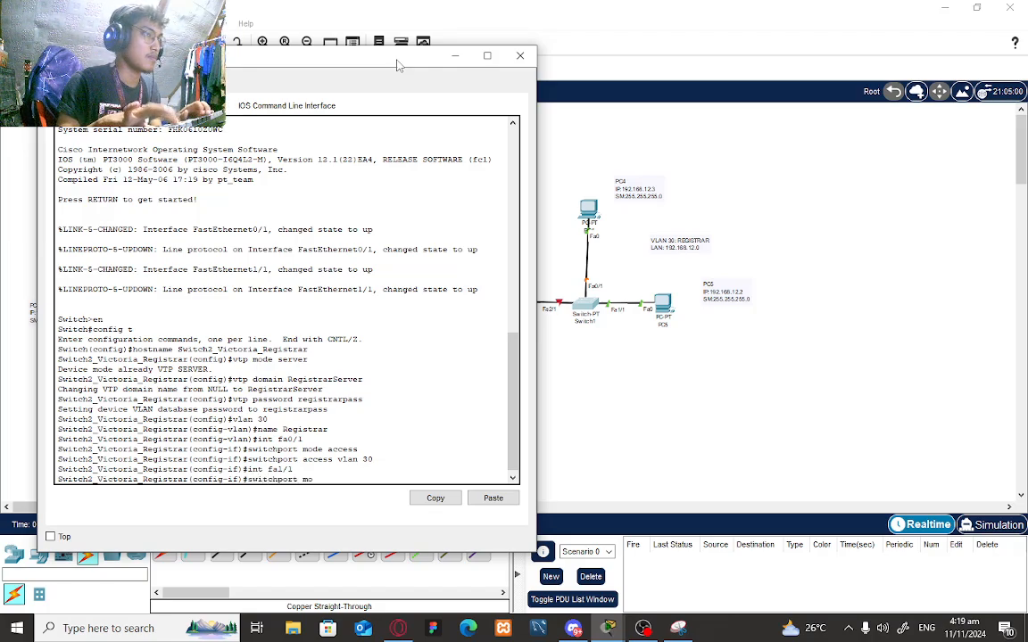
pyautogui.write('de access')
pyautogui.press('Return')
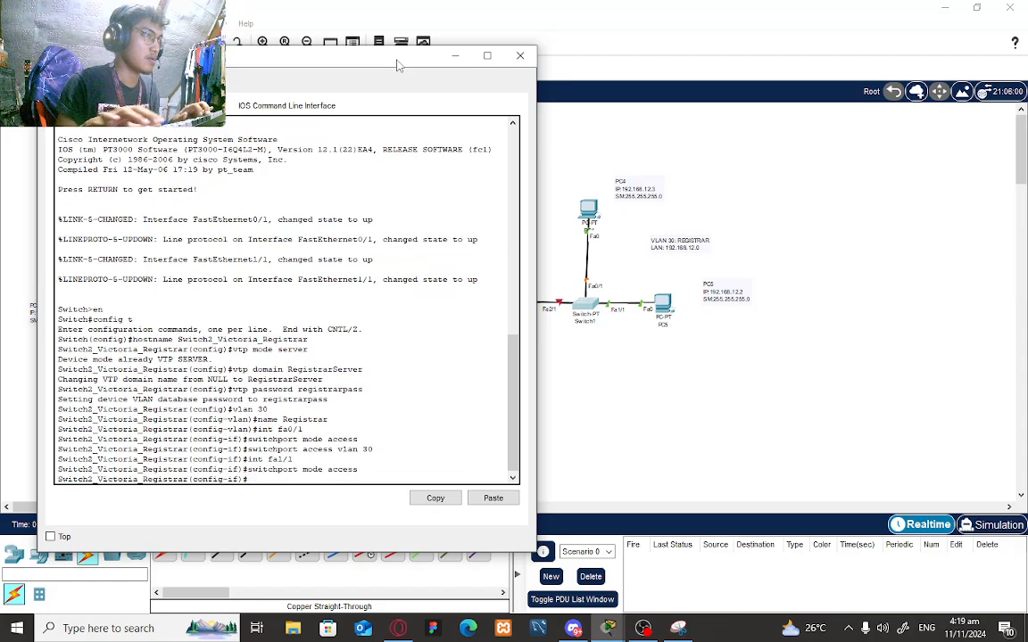
pyautogui.write('switch')
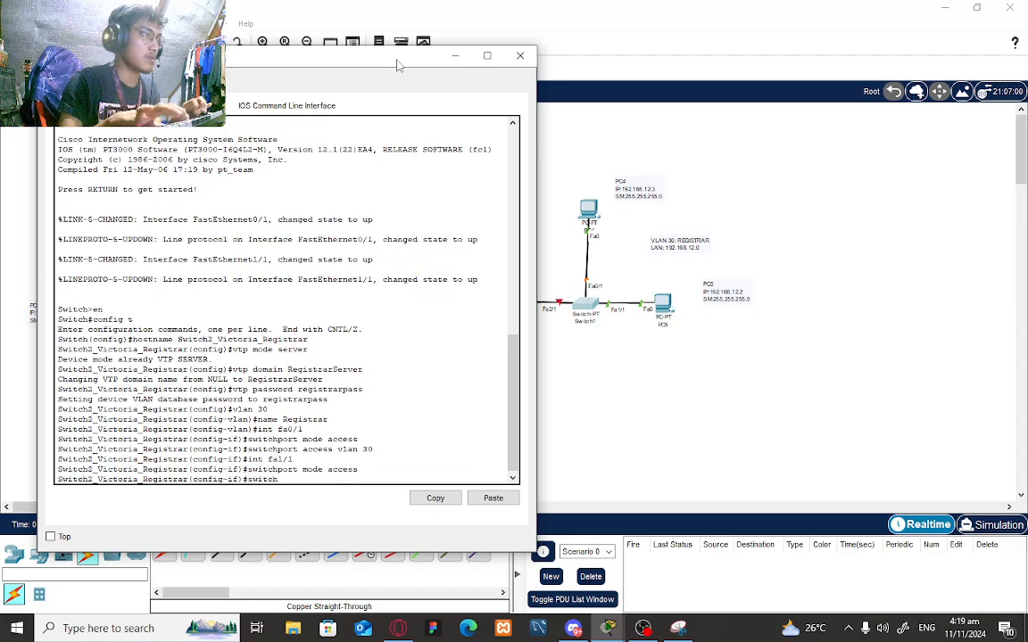
pyautogui.write('port ac')
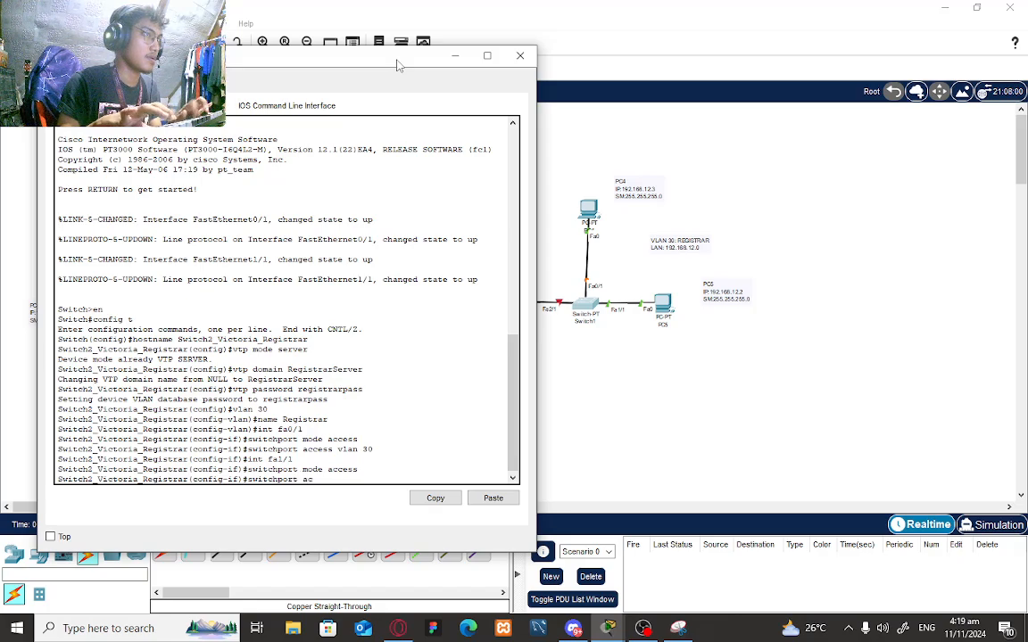
pyautogui.write('cess vlan 30')
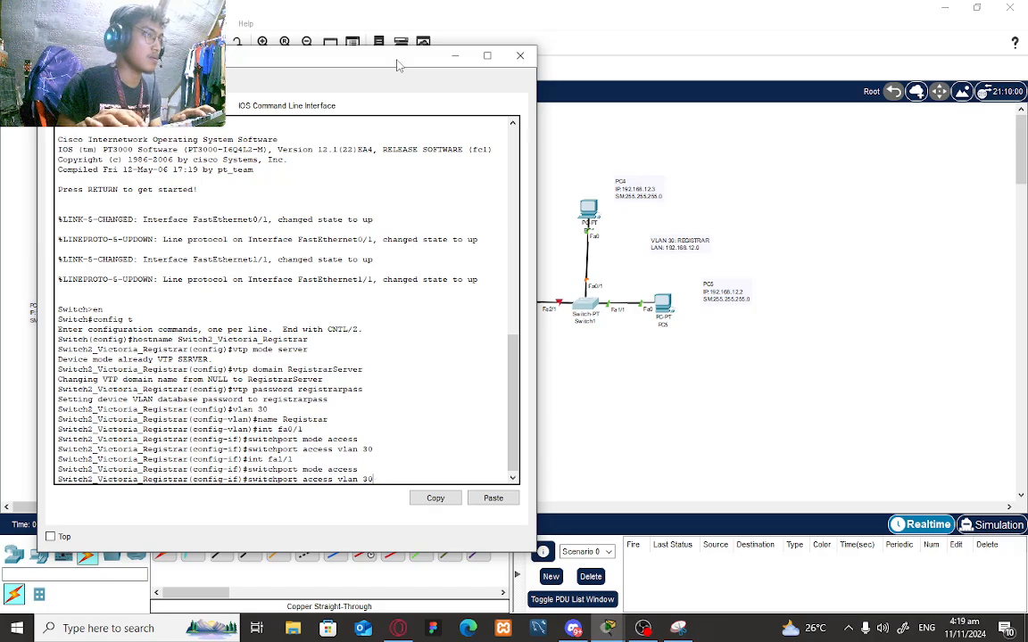
pyautogui.press('Return')
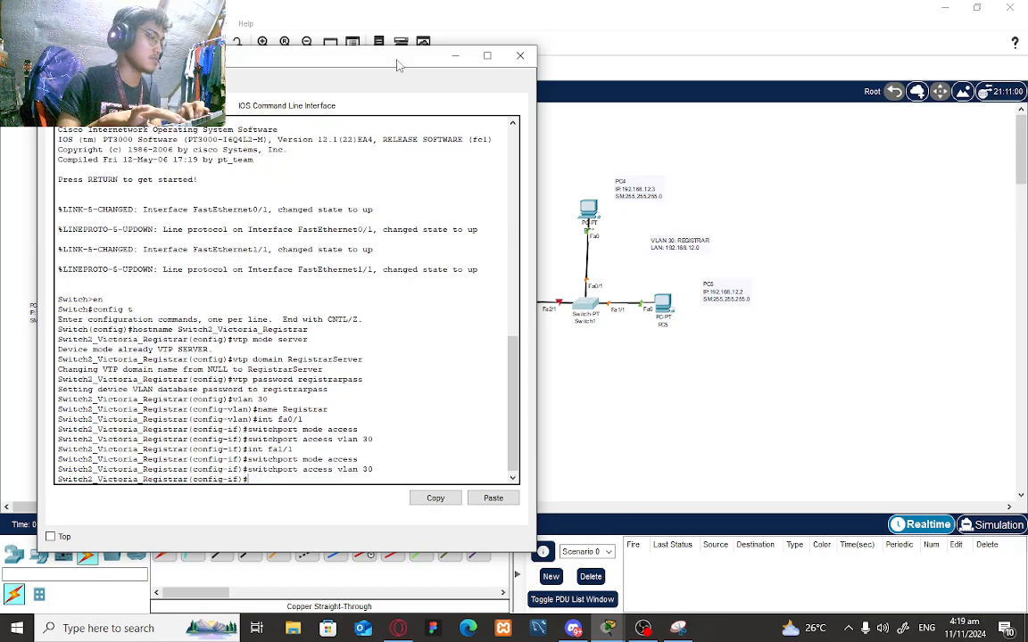
# - Make Fa2/1 a trunk port, exit interface mode, and return to the full topology
pyautogui.write('int f')
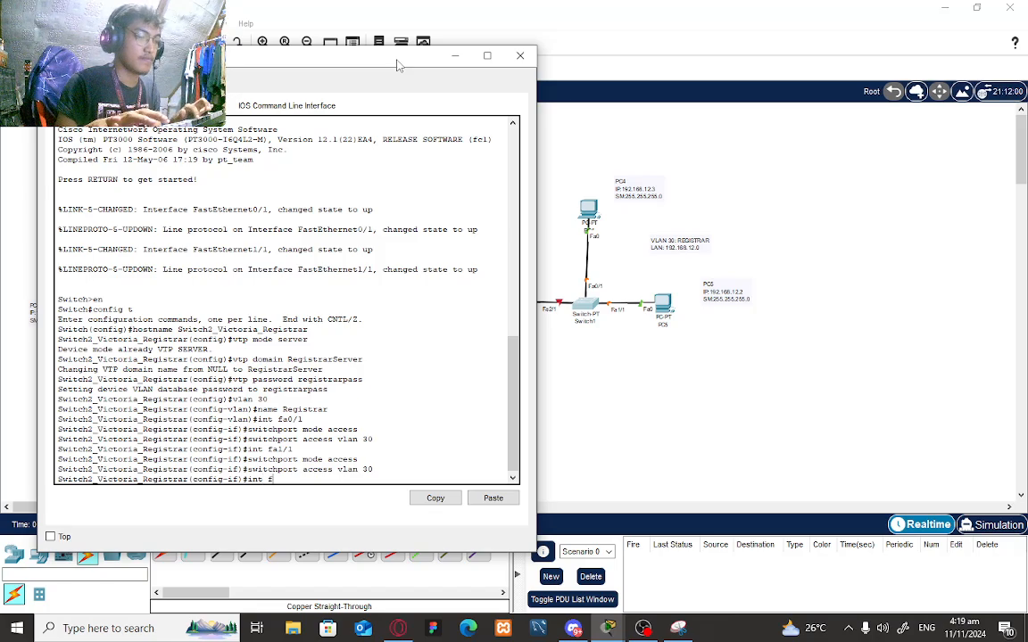
pyautogui.write('a2/1')
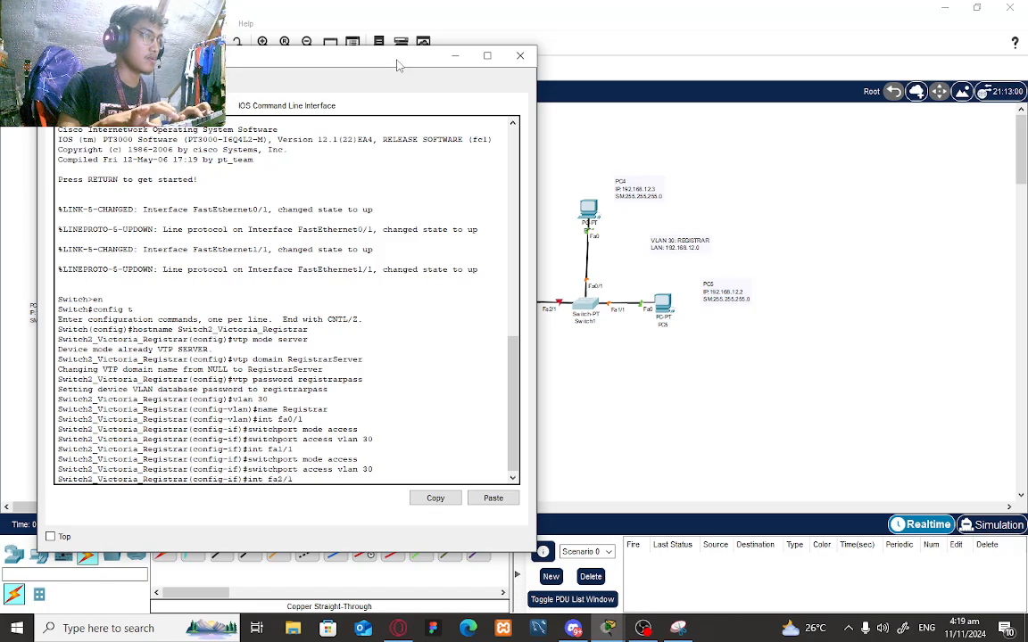
pyautogui.press('Return')
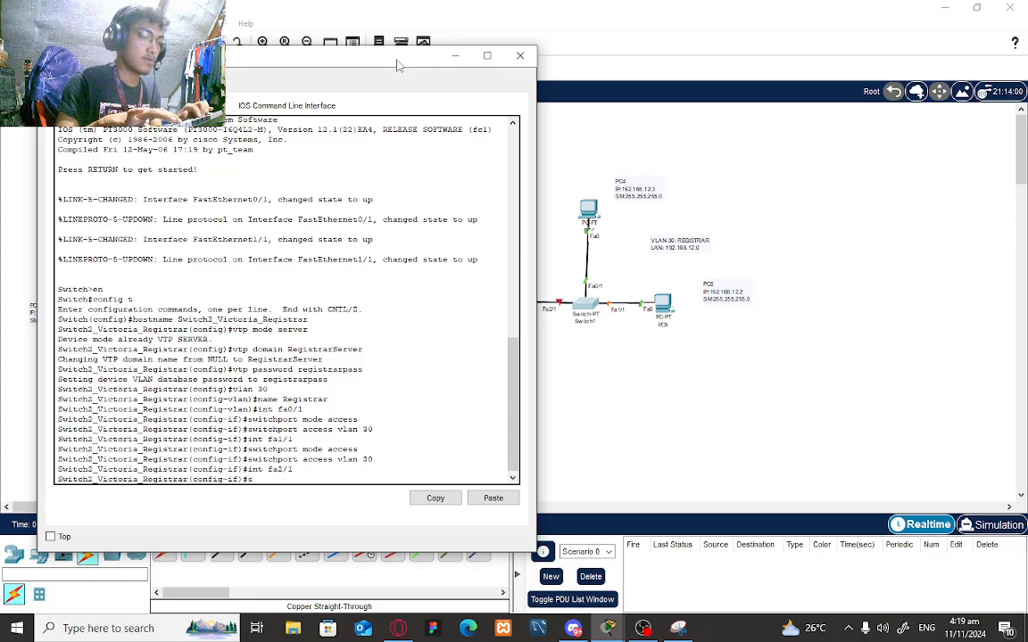
pyautogui.write('switchport')
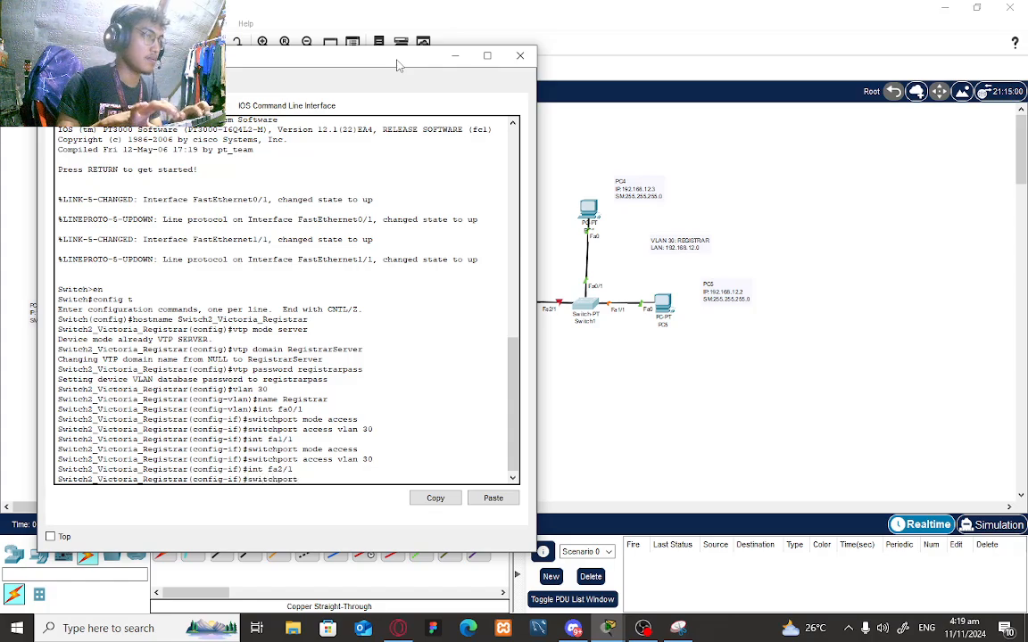
pyautogui.write(' mode trun')
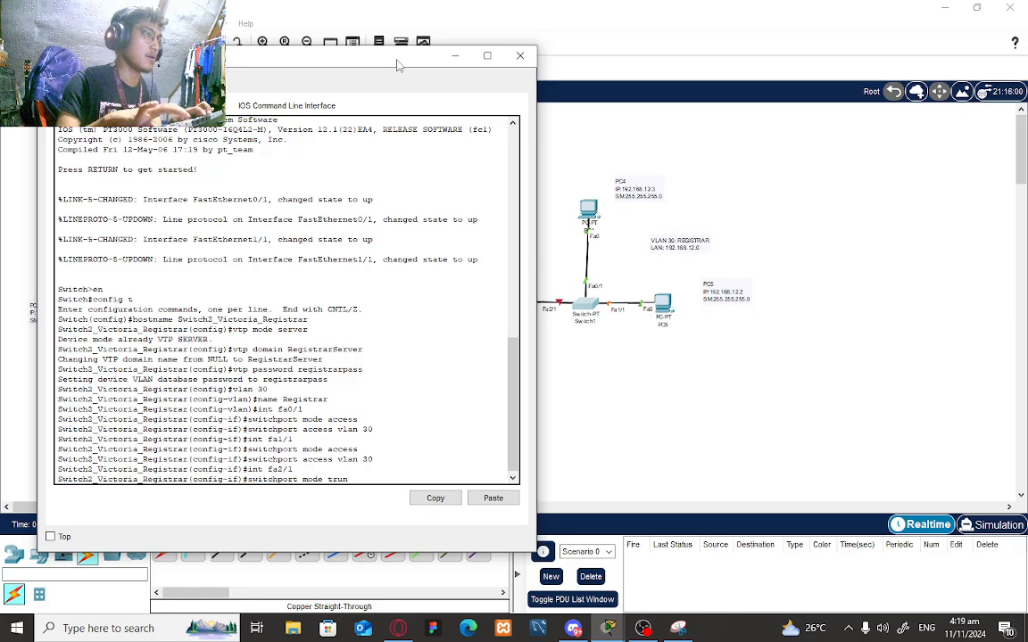
pyautogui.write('k')
pyautogui.press('Return')
pyautogui.write('exit')
pyautogui.press('Return')
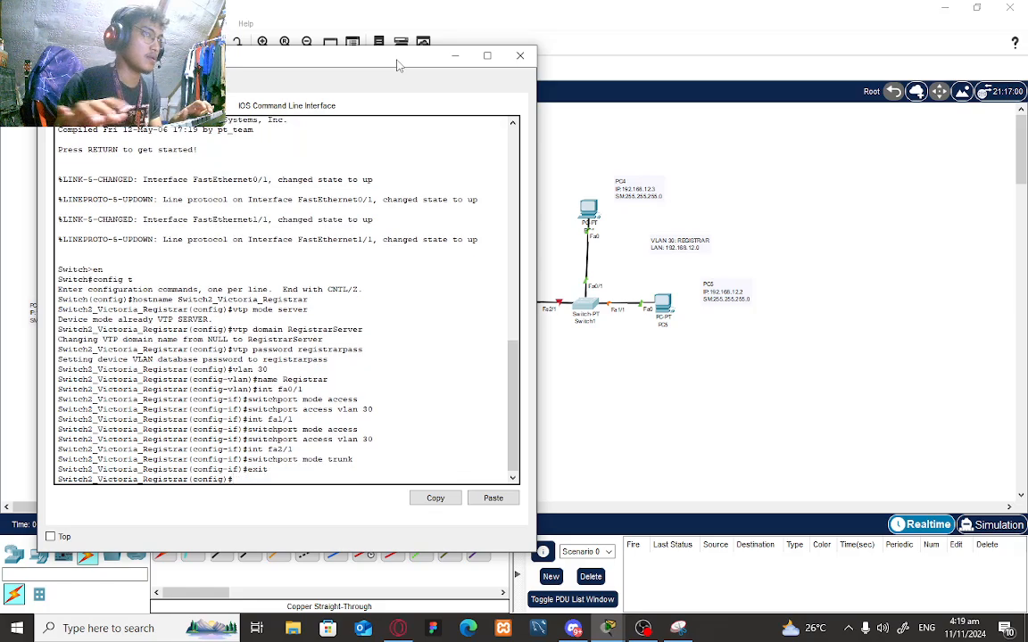
pyautogui.click(403, 45)
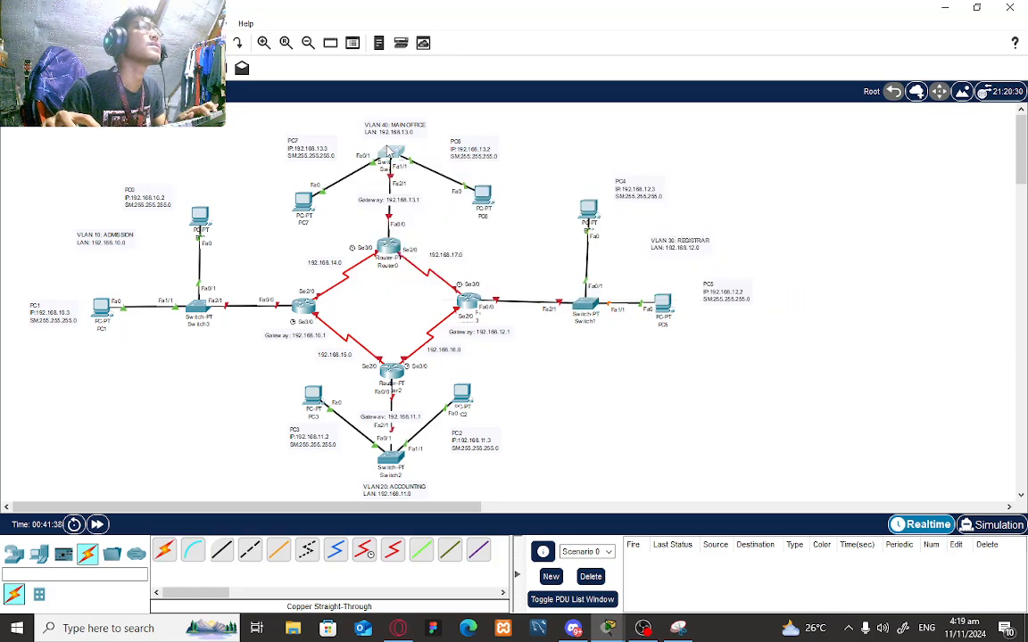
pyautogui.click(389, 153)
# - In Switch0's CLI, enter global configuration and set hostname Switch3_Victoria_MainOffice
pyautogui.click(414, 129)
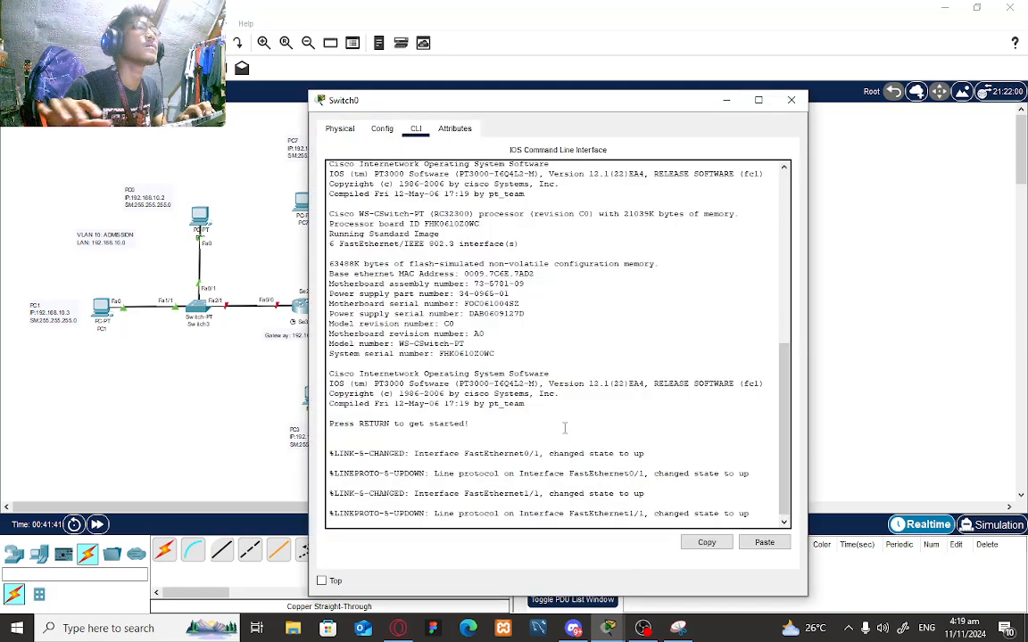
pyautogui.press('Return')
pyautogui.write('en')
pyautogui.press('Return')
pyautogui.write('config t')
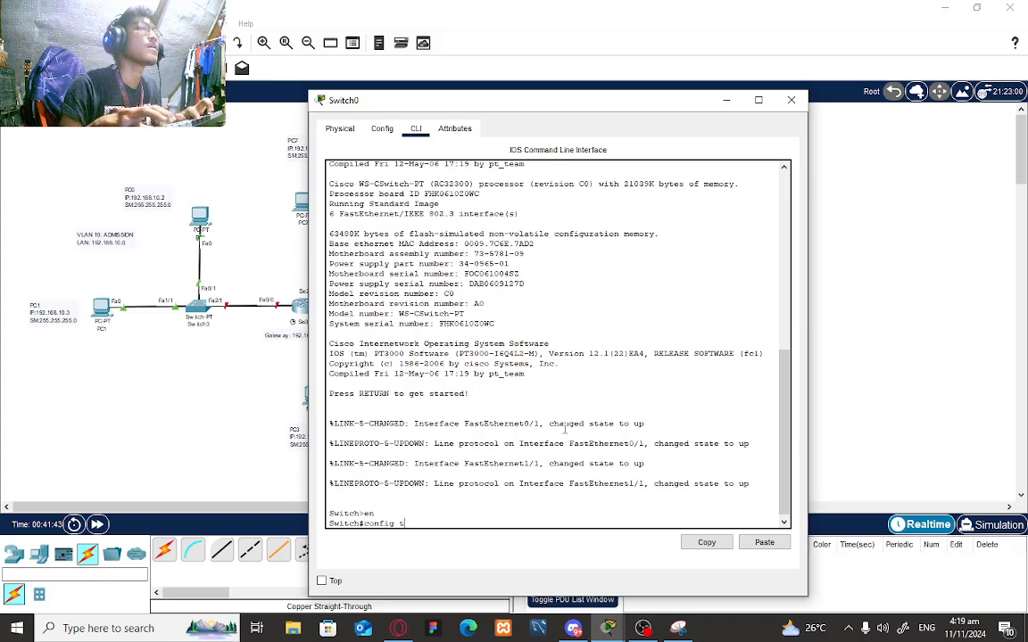
pyautogui.press('Return')
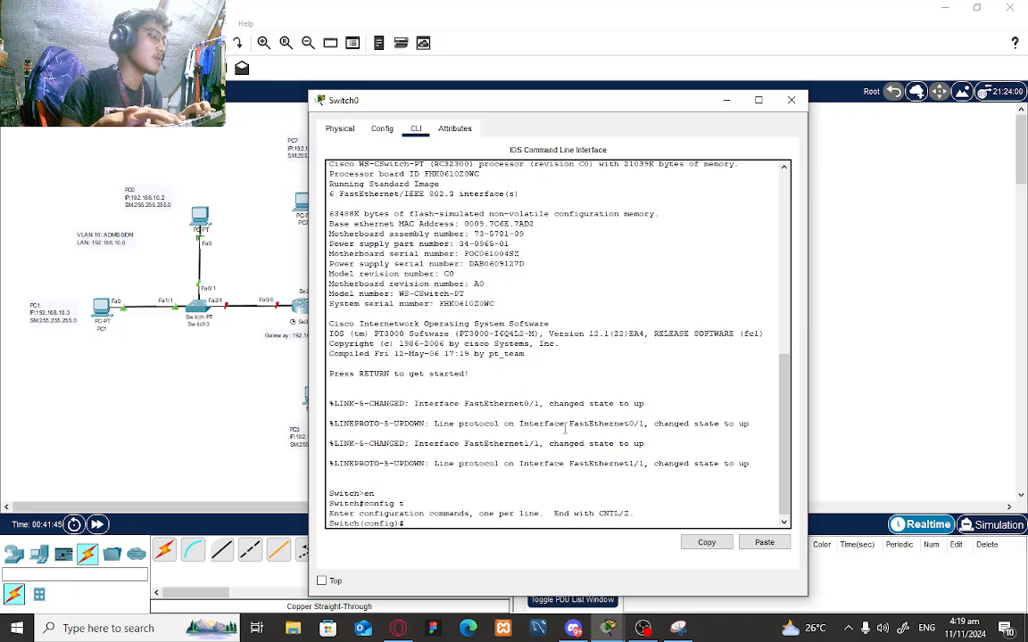
pyautogui.write('hostname ')
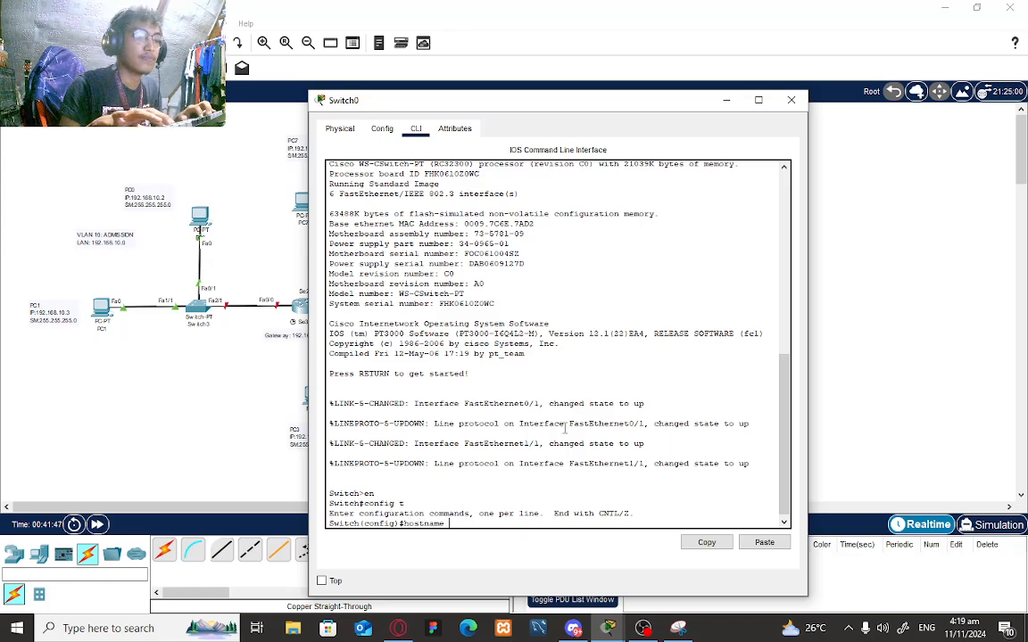
pyautogui.write('Switch3')
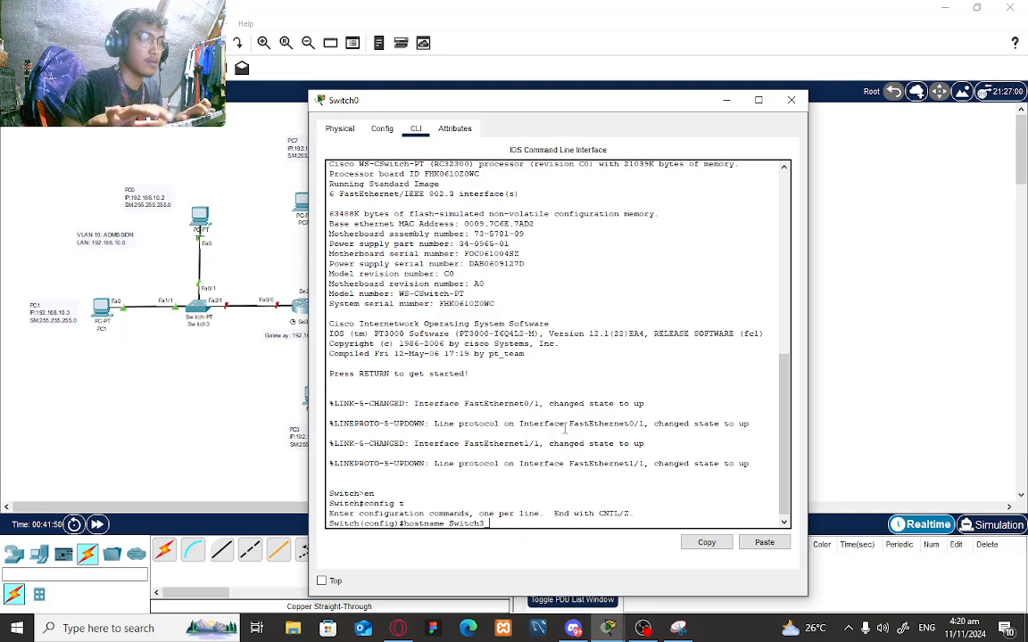
pyautogui.write('_Vic')
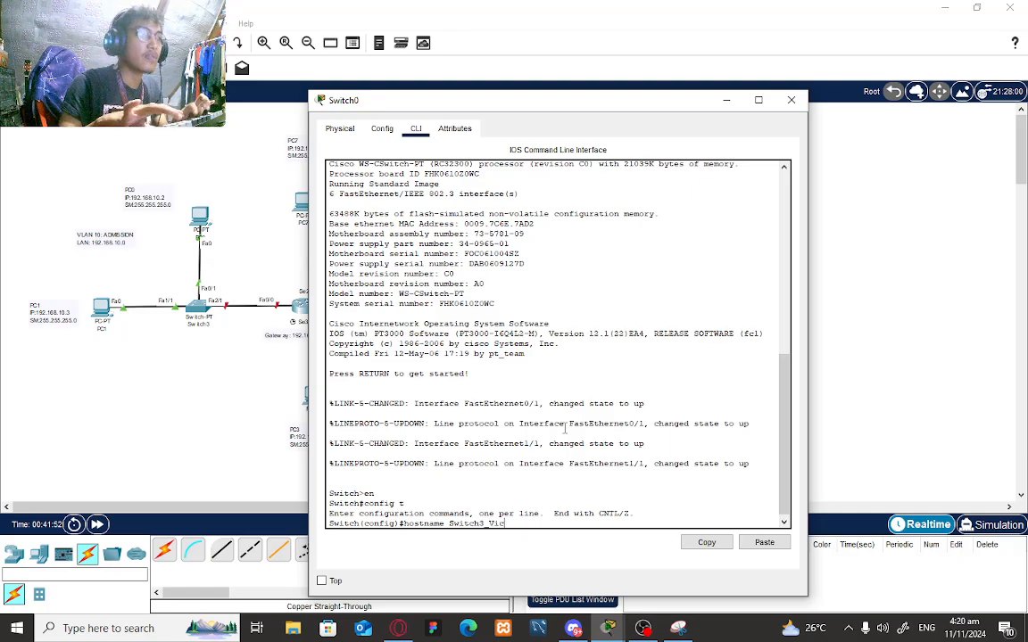
pyautogui.write('toria_M')
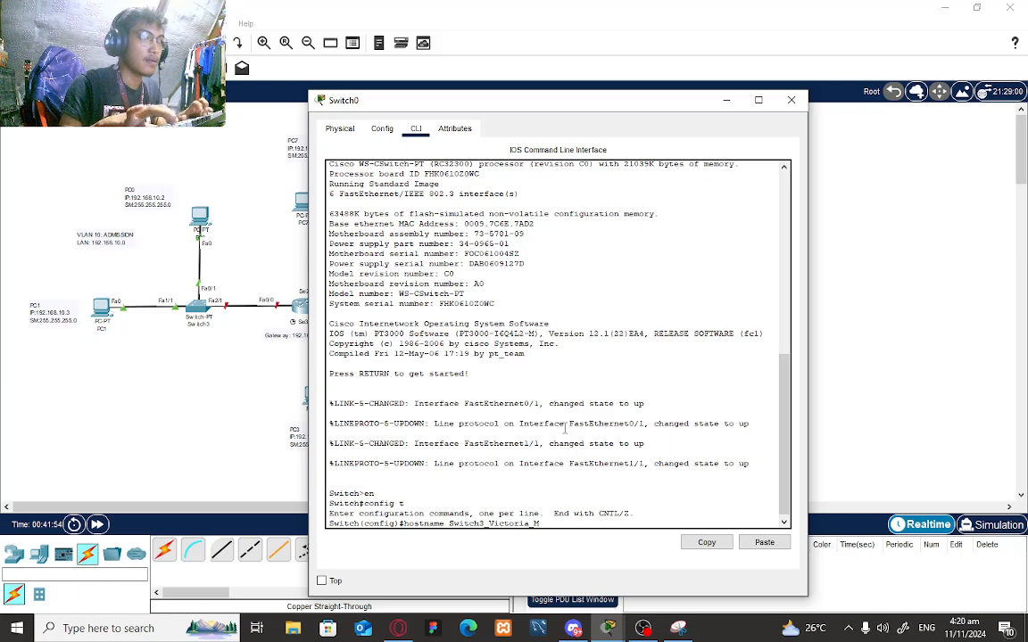
pyautogui.write('ainOffice')
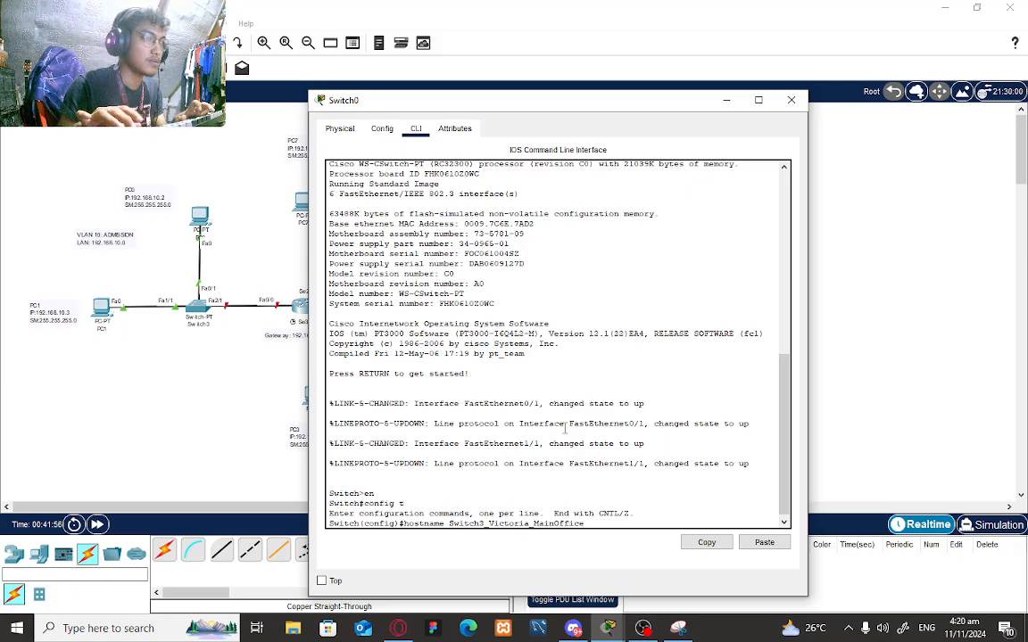
pyautogui.press('Return')
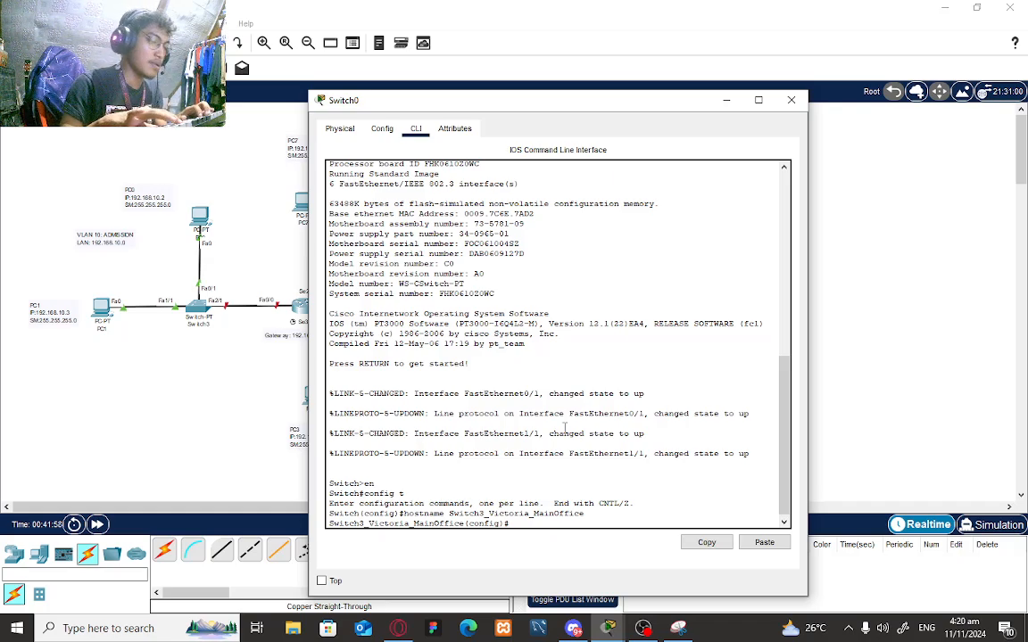
# - Make the switch a VTP server in domain MainOfficeServer and set its VTP password
pyautogui.write('vtp mode s')
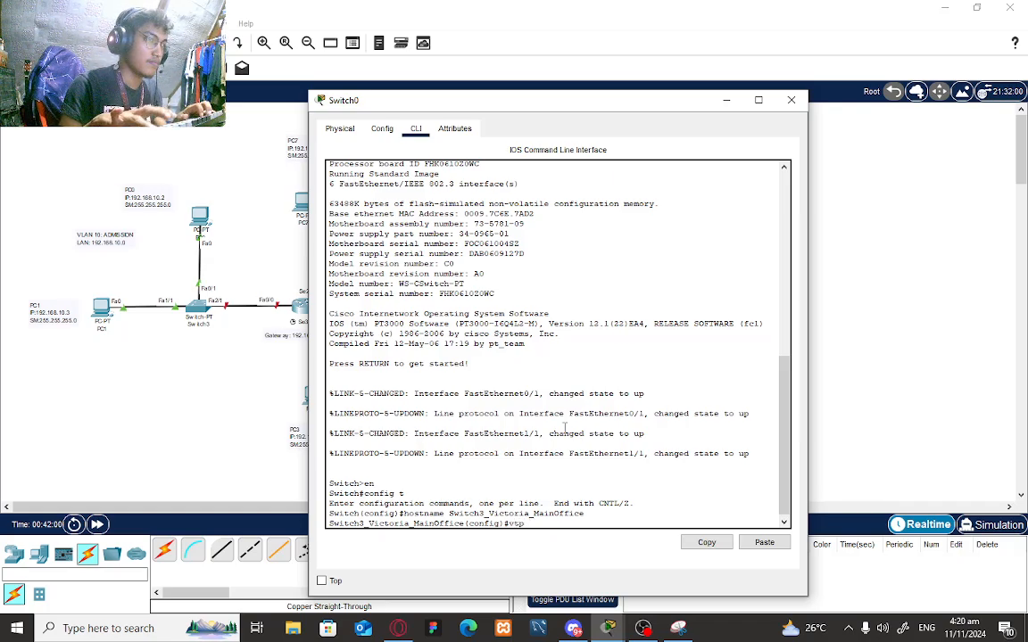
pyautogui.write('erver')
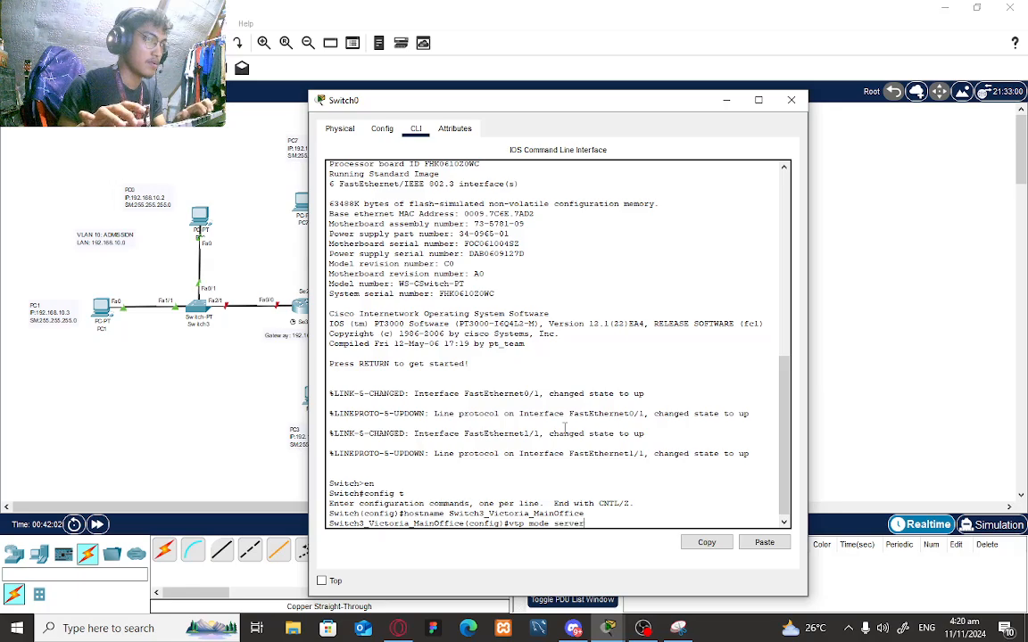
pyautogui.press('Return')
pyautogui.write('vtp')
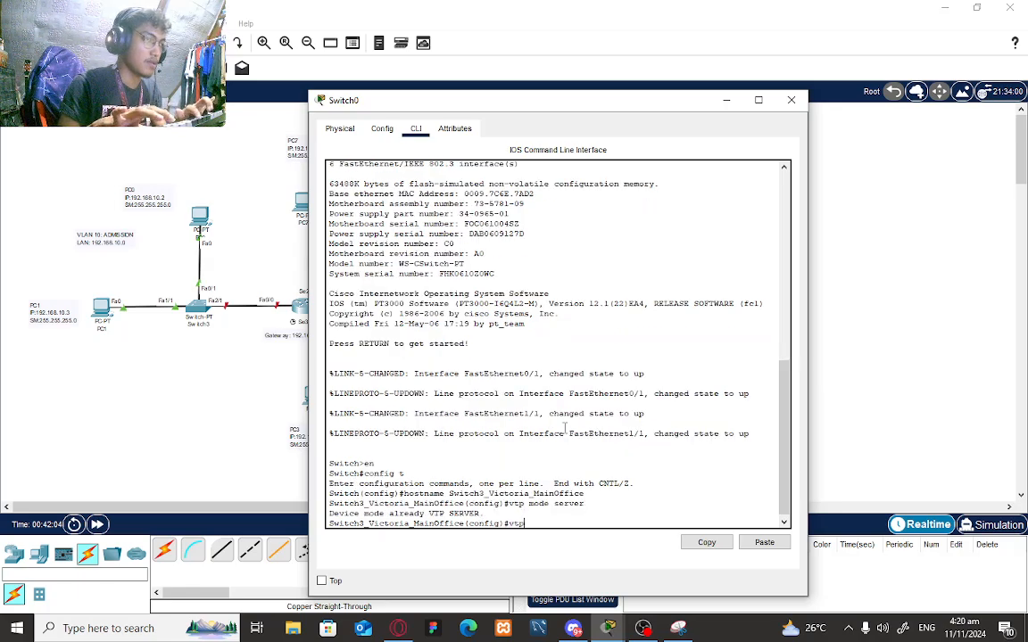
pyautogui.write(' domain M')
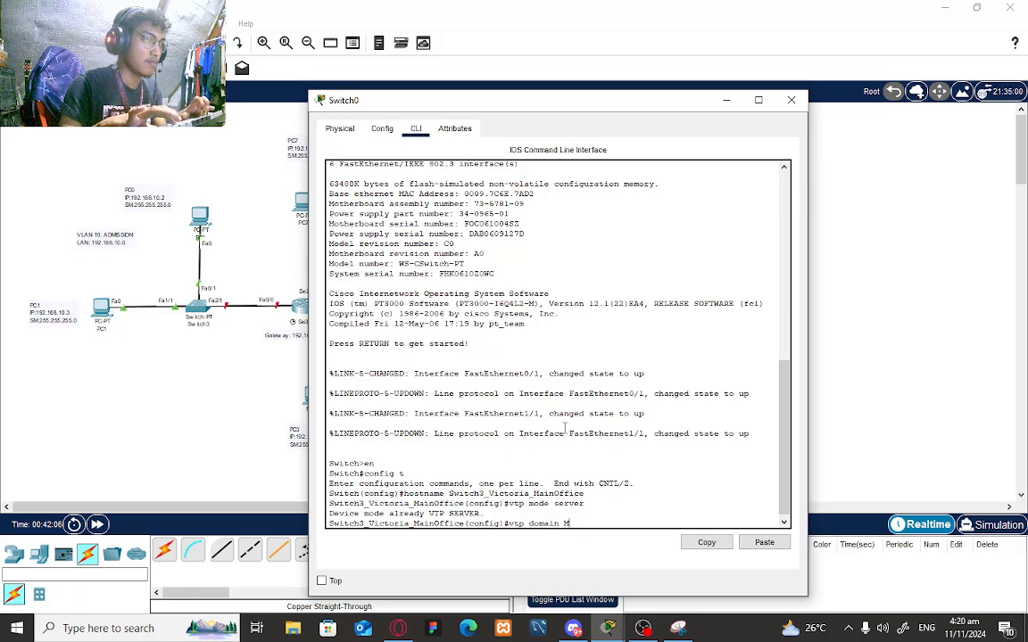
pyautogui.write('ainOffice')
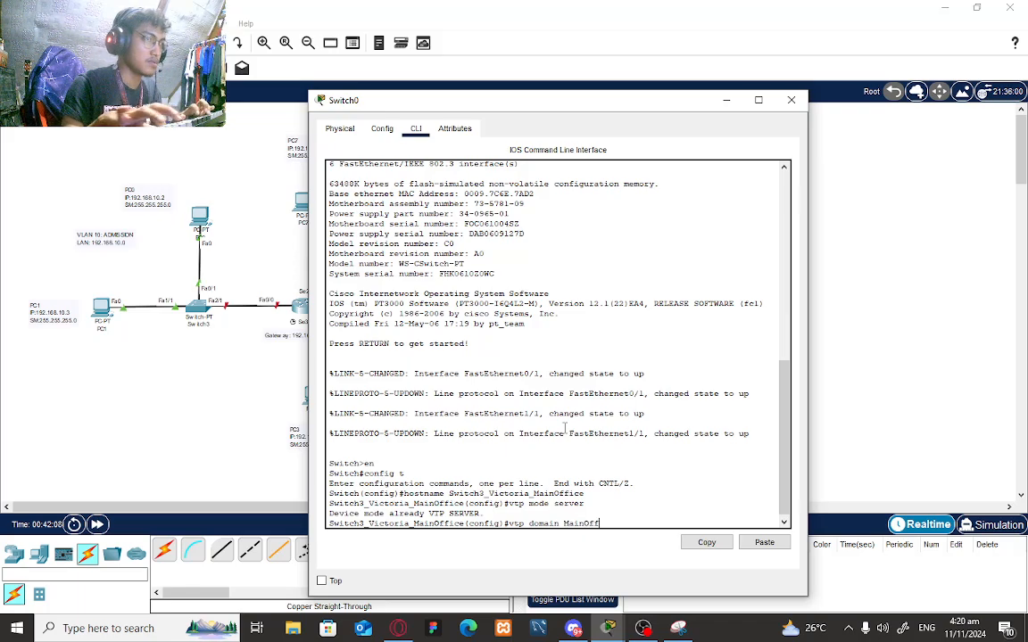
pyautogui.write('Server')
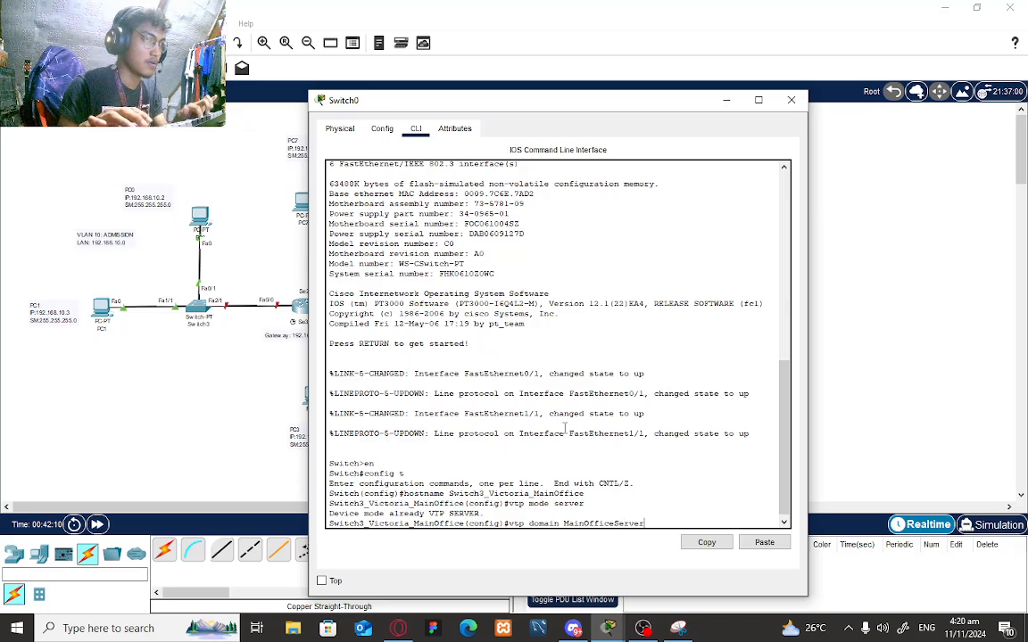
pyautogui.press('Return')
pyautogui.write('vtp')
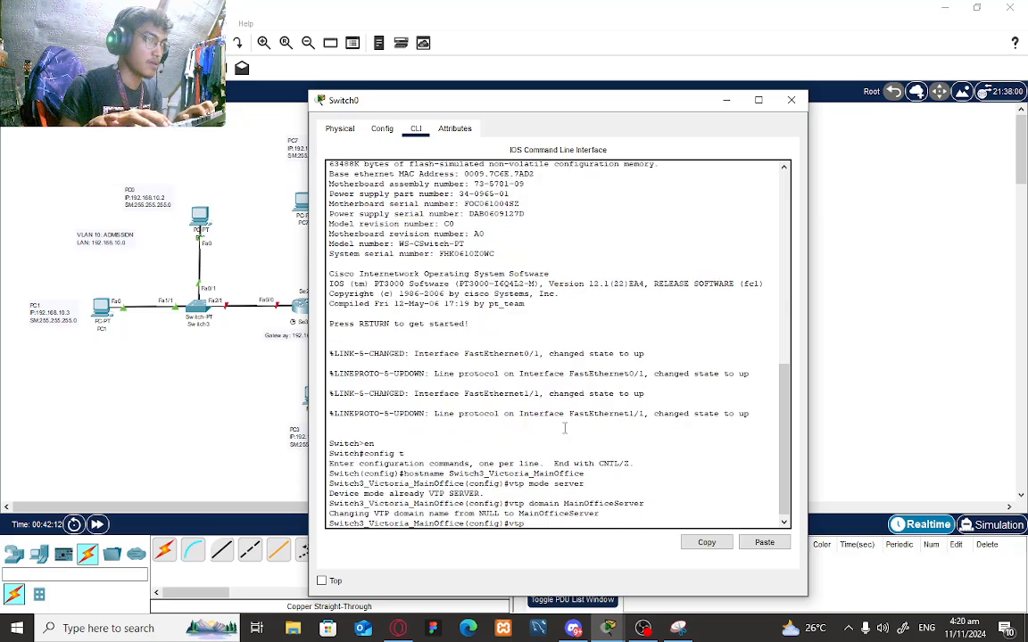
pyautogui.write(' passw')
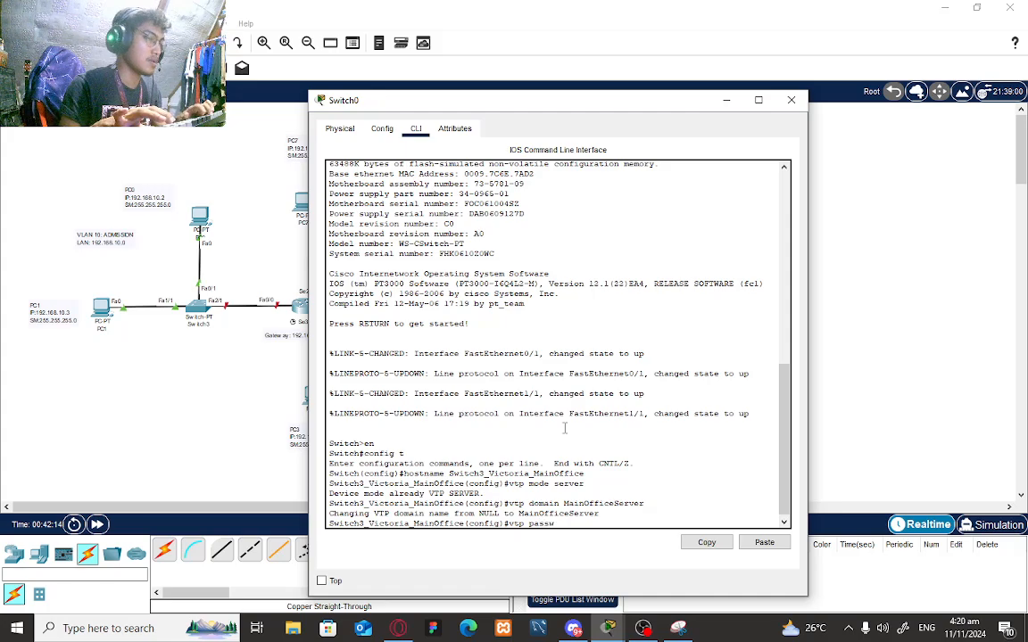
pyautogui.write('ord')
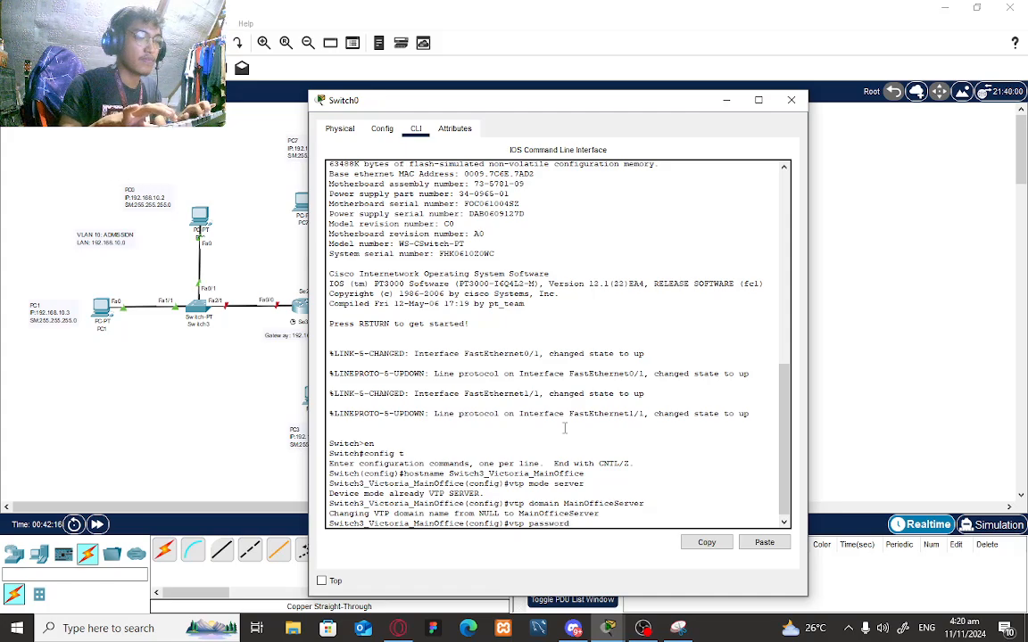
pyautogui.write(' mainoffice')
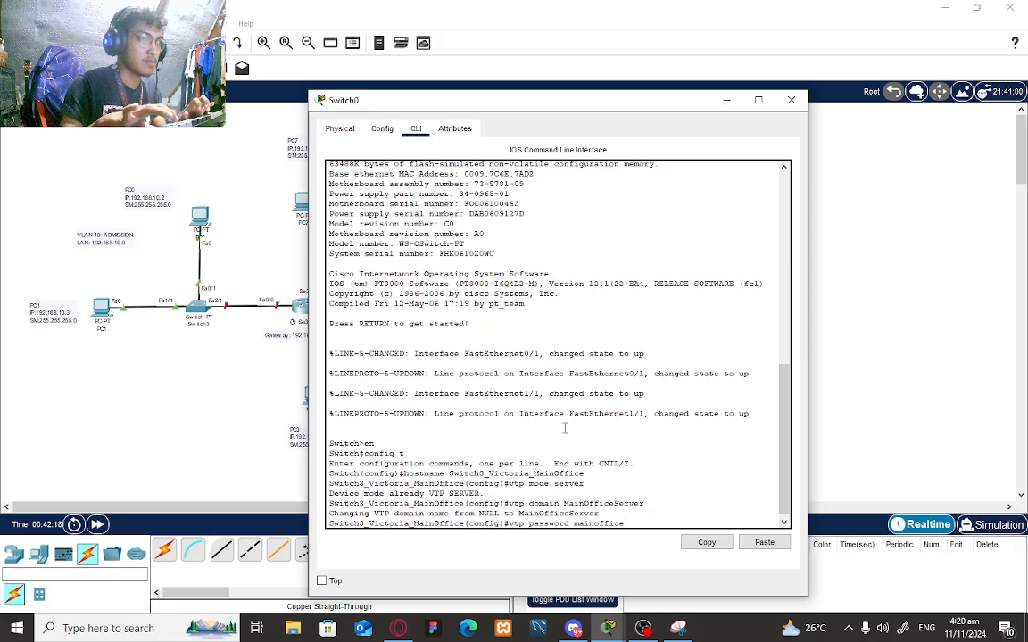
pyautogui.write('pass')
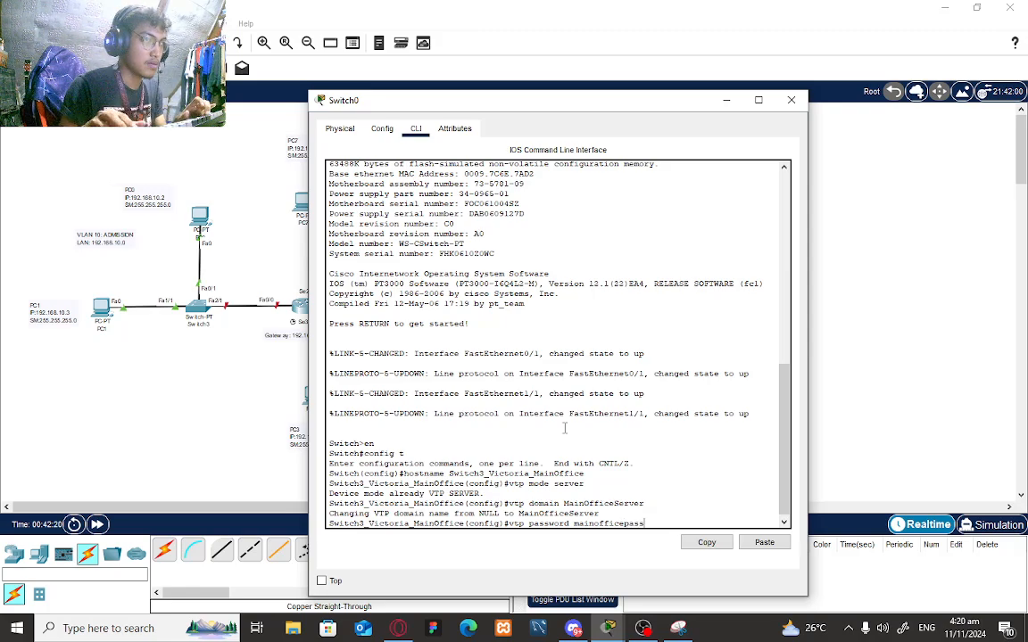
pyautogui.press('Return')
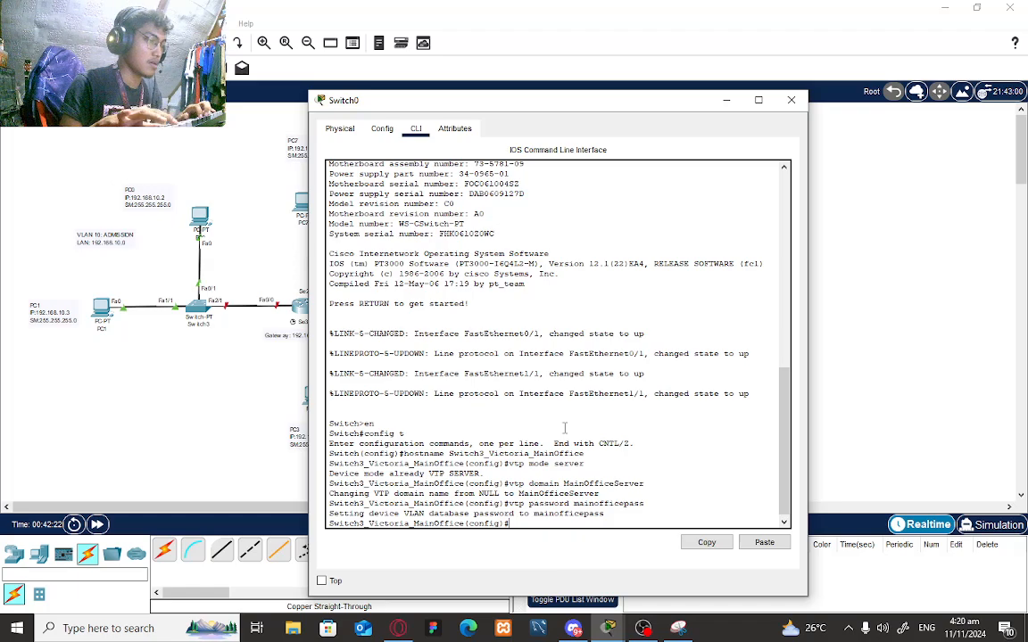
pyautogui.write('vla')
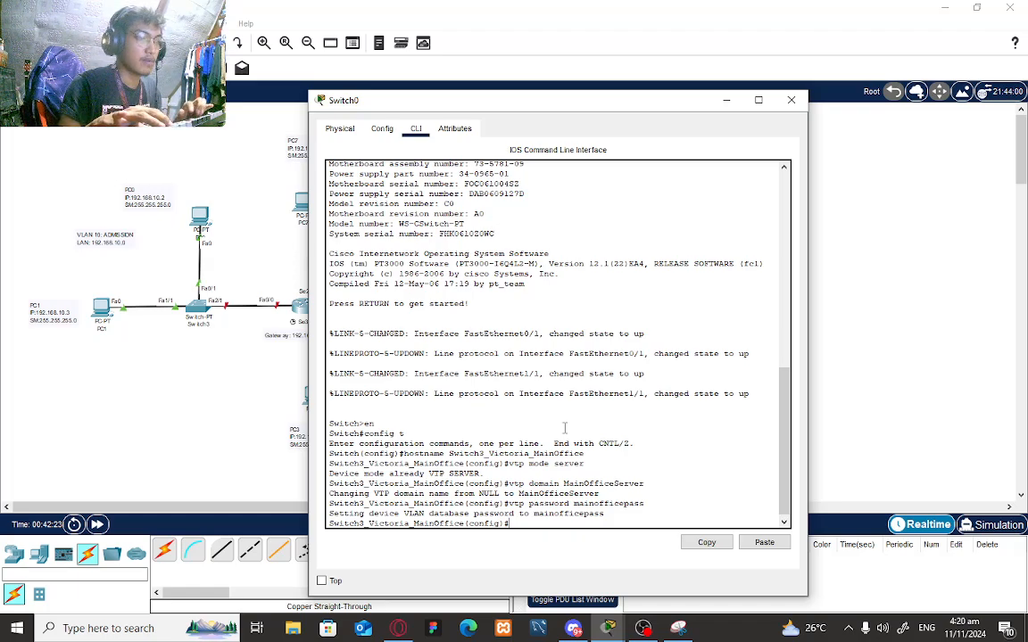
pyautogui.write('n ')
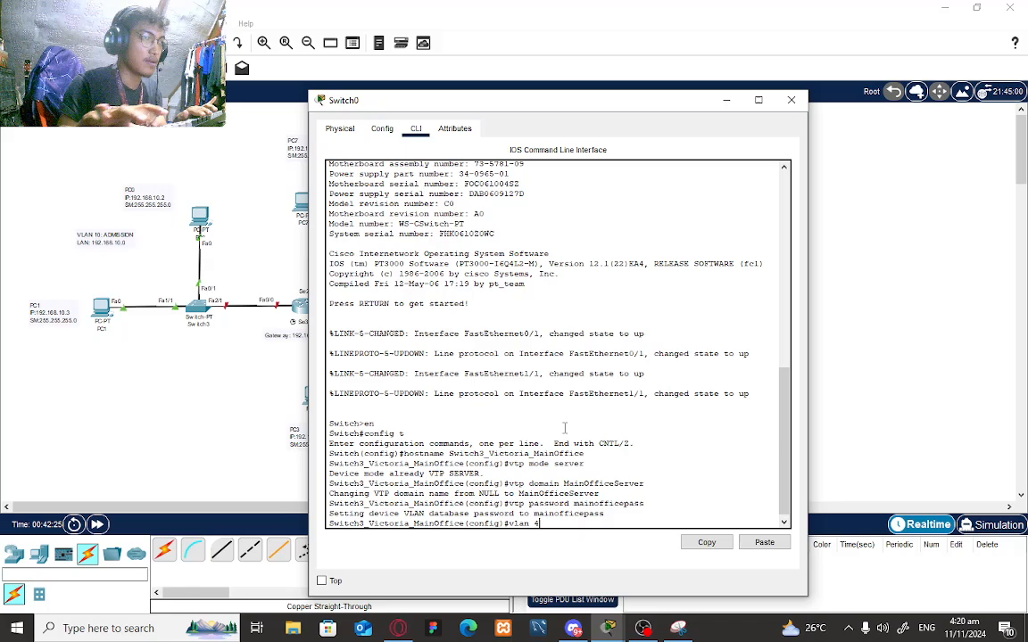
pyautogui.write('40')
# - Create VLAN 40 and name it MainOffice
pyautogui.press('Return')
pyautogui.write('name')
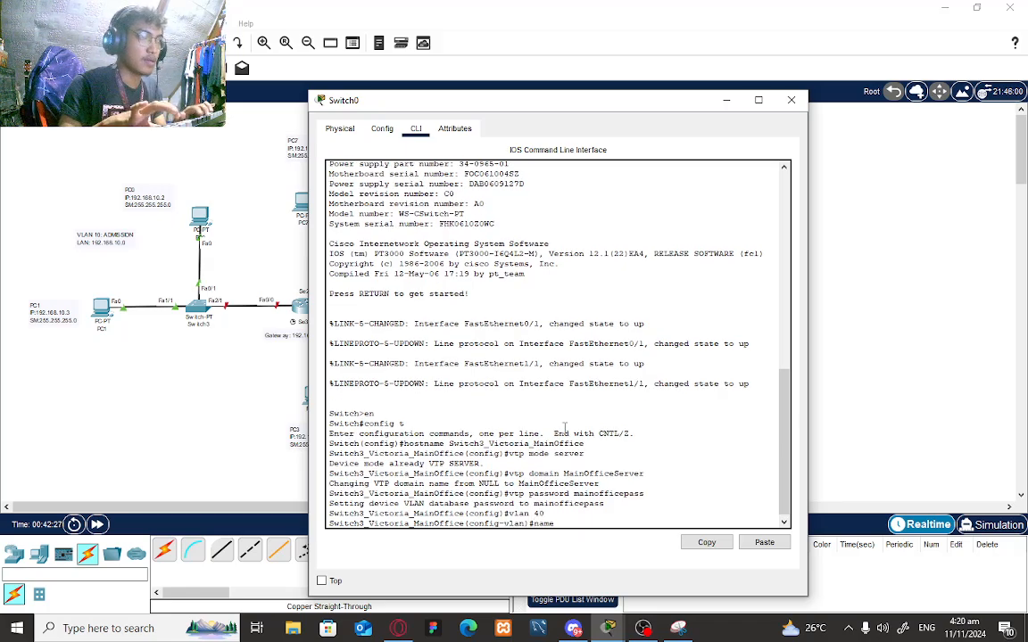
pyautogui.write(' MainOffice')
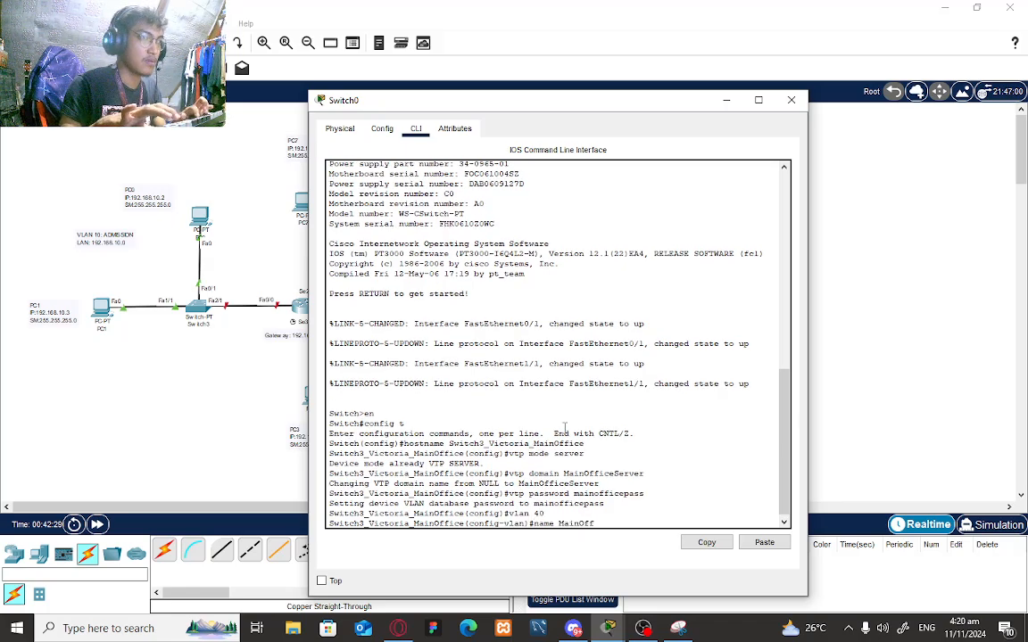
pyautogui.press('Return')
# - Set port Fa0/1 to access mode in VLAN 40
pyautogui.write('i')
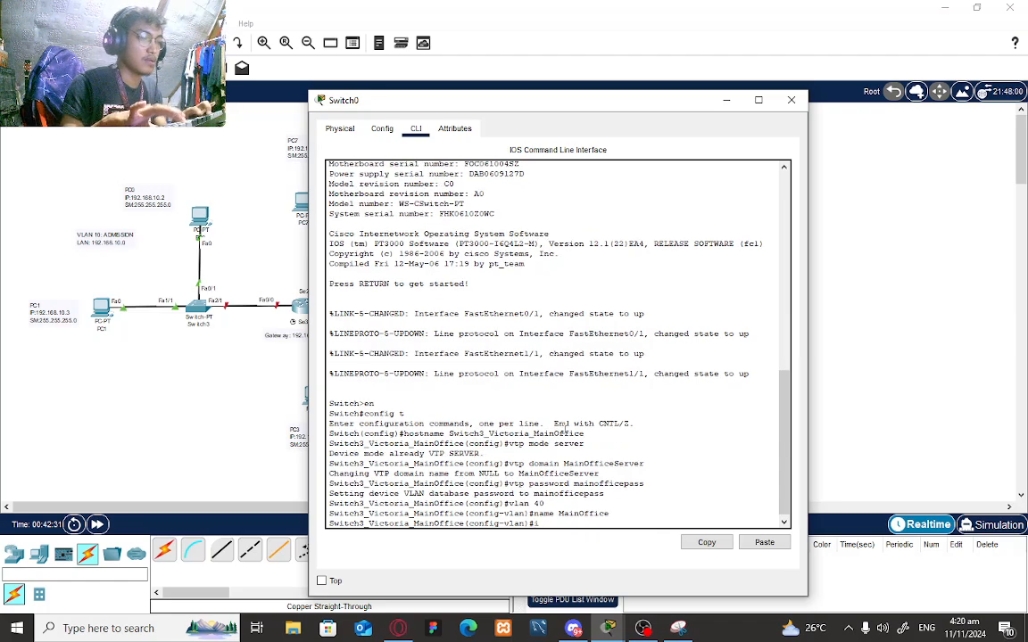
pyautogui.write('nt fa0/')
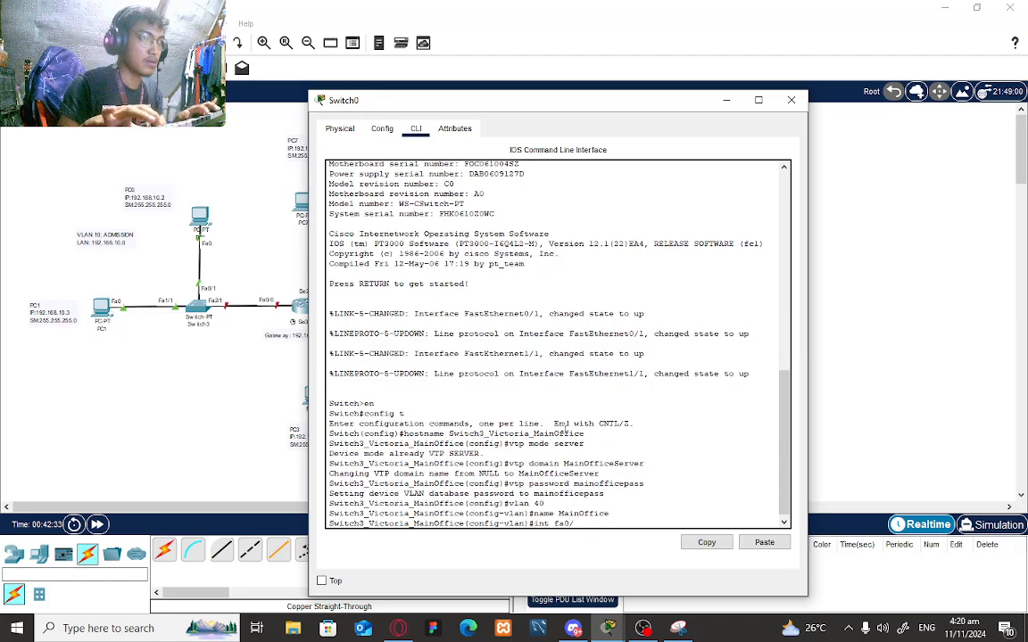
pyautogui.write('1')
pyautogui.press('Return')
pyautogui.write('switch')
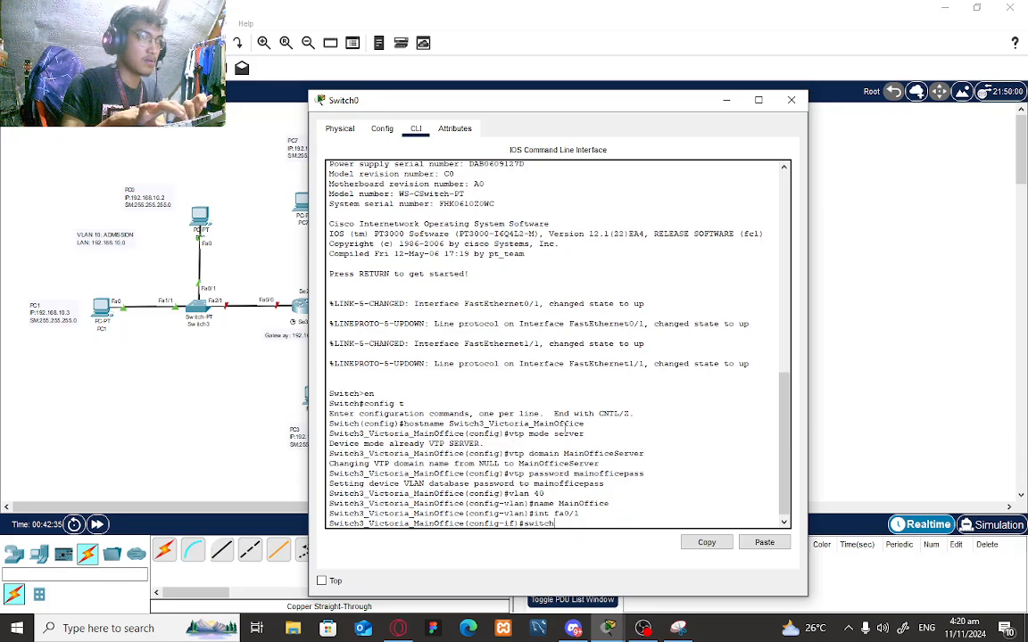
pyautogui.write('port mode access')
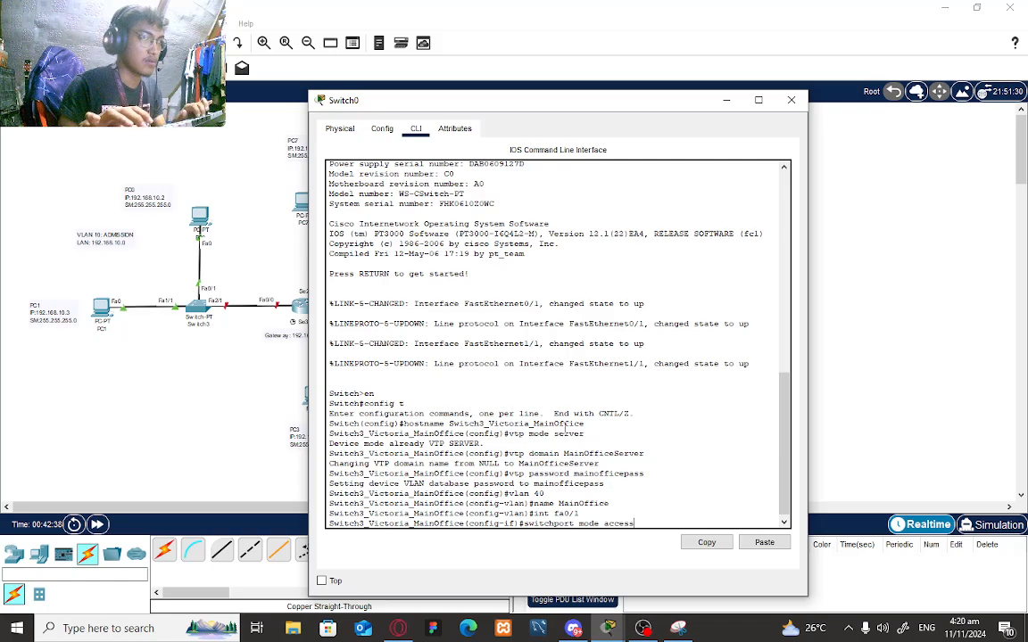
pyautogui.press('Return')
pyautogui.write('swi')
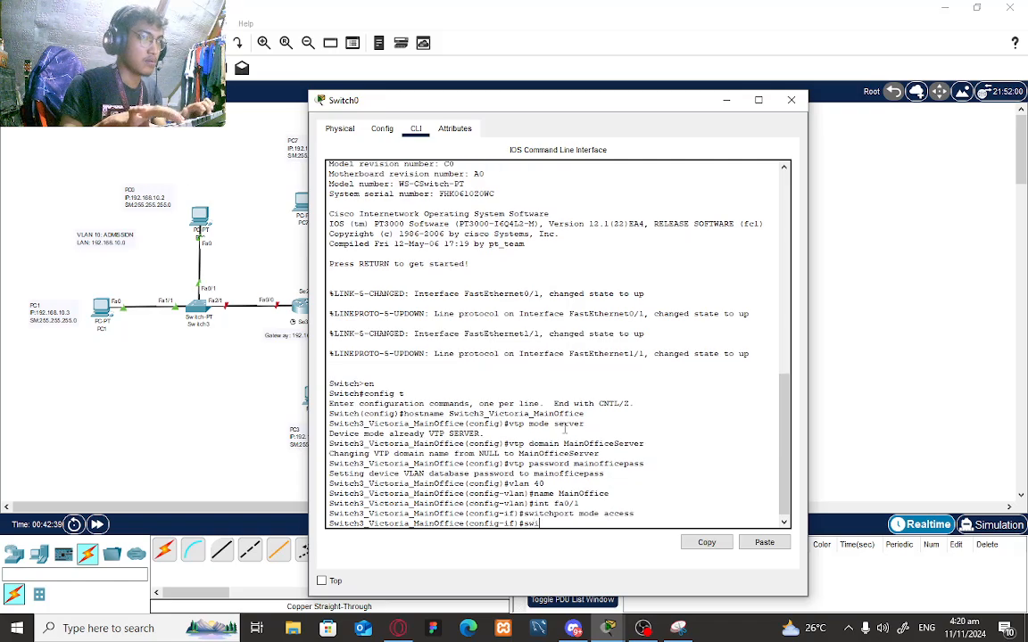
pyautogui.write('tchpo')
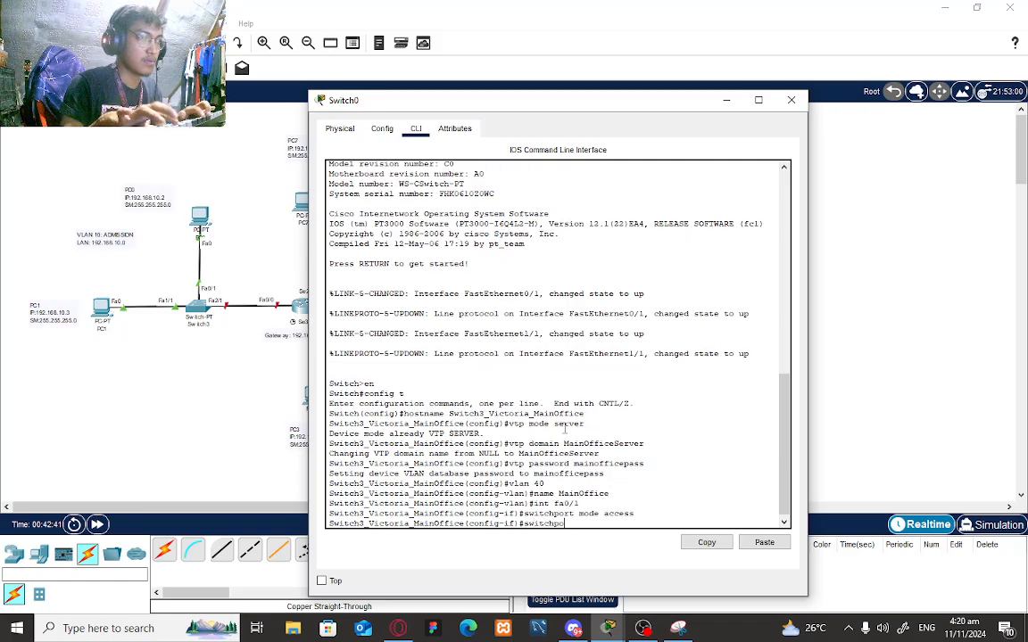
pyautogui.write('rt access v')
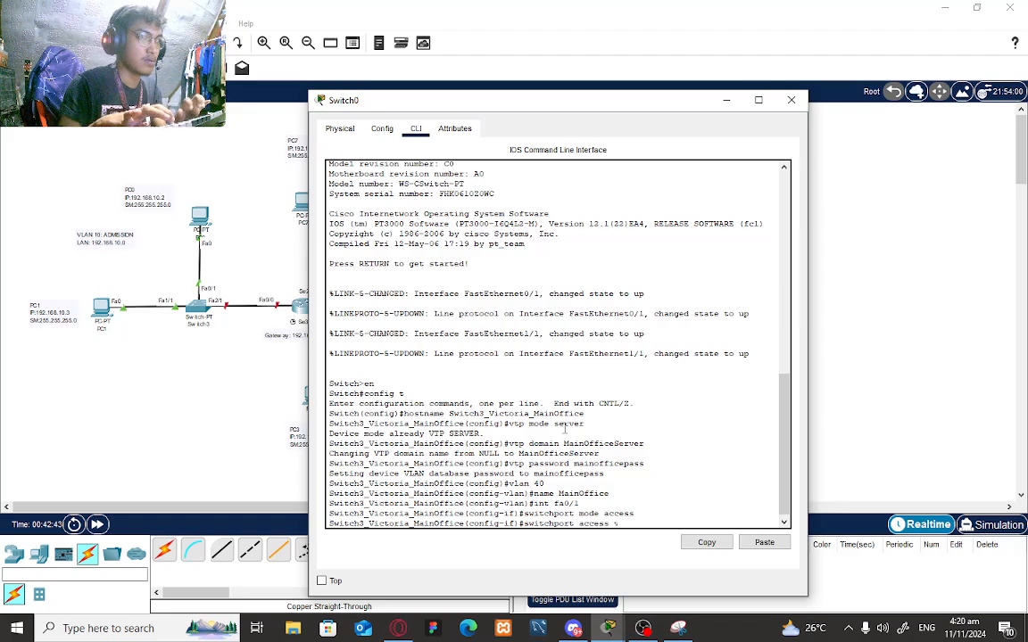
pyautogui.write('lan 40')
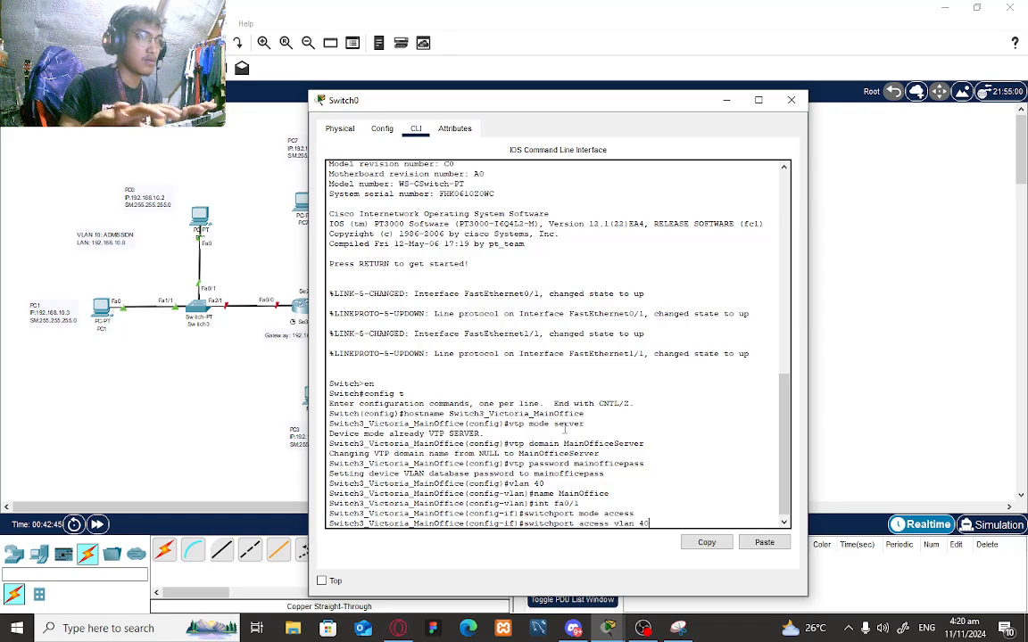
pyautogui.press('Return')
pyautogui.write('inOffice(config-if)#in')
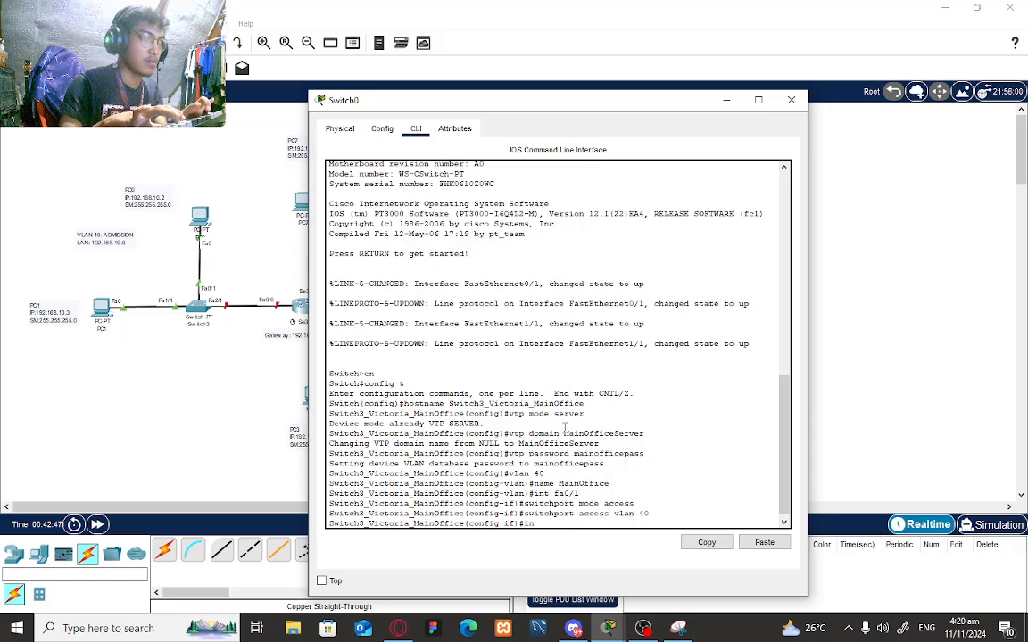
pyautogui.write('t fa')
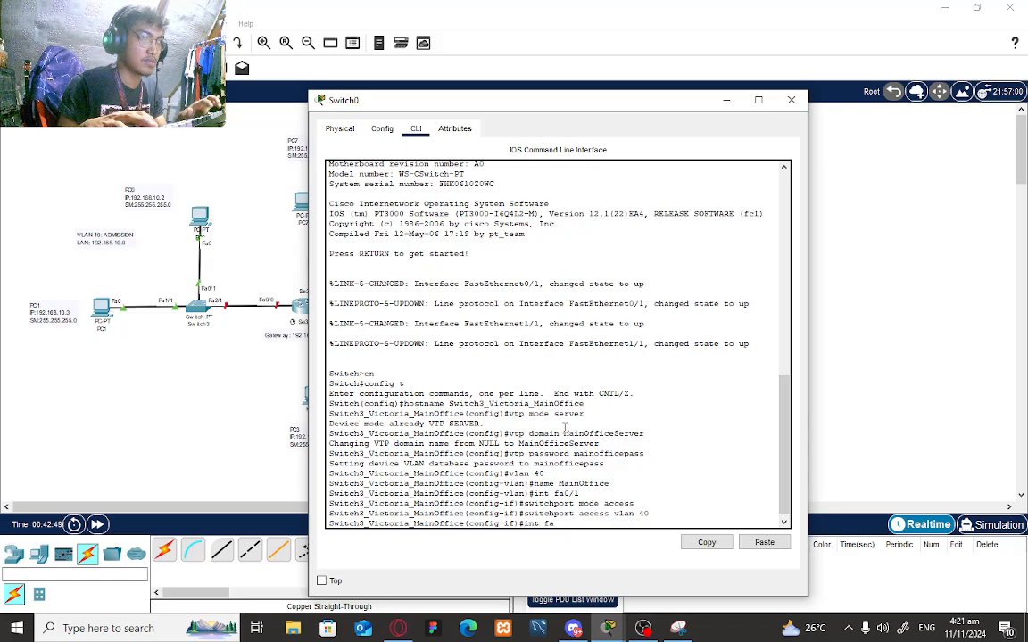
pyautogui.write('1/1')
# - Make Fa1/1 an access port in VLAN 40
pyautogui.press('Return')
pyautogui.write('swit')
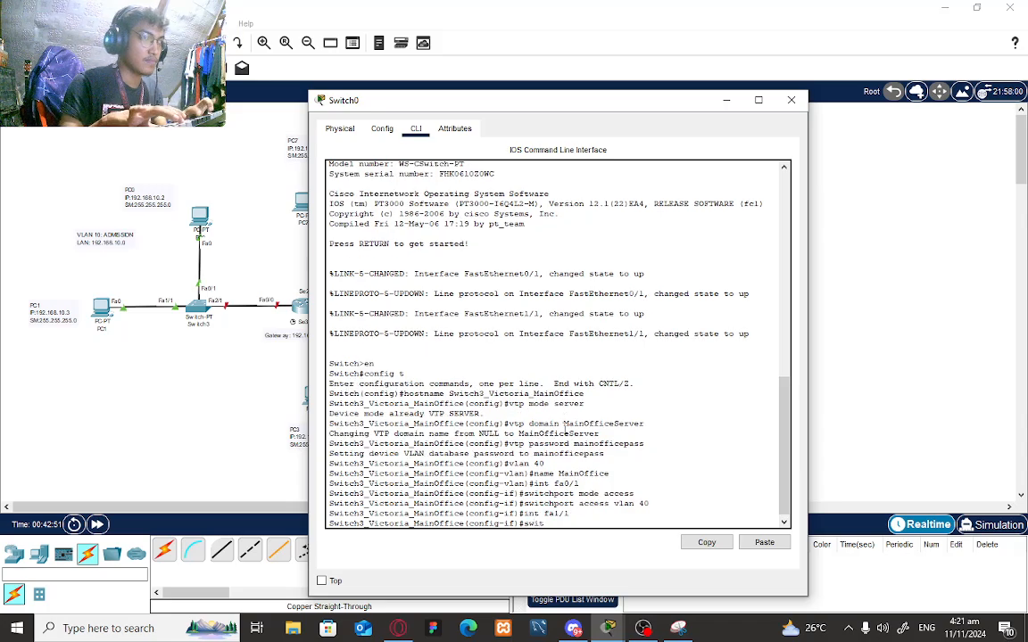
pyautogui.write('chport mode')
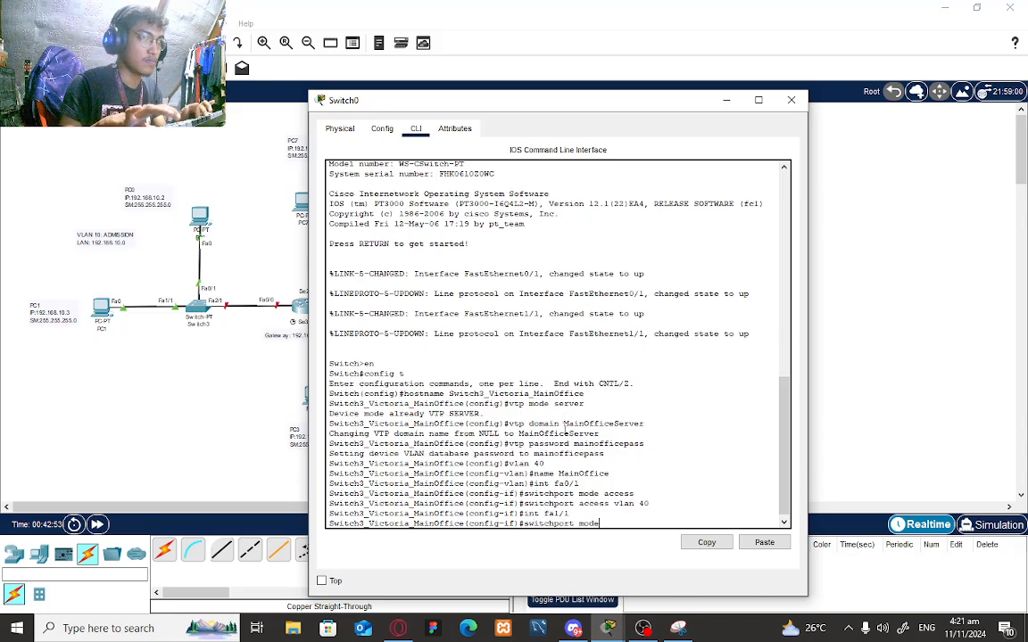
pyautogui.write(' access')
pyautogui.press('Return')
pyautogui.write('s')
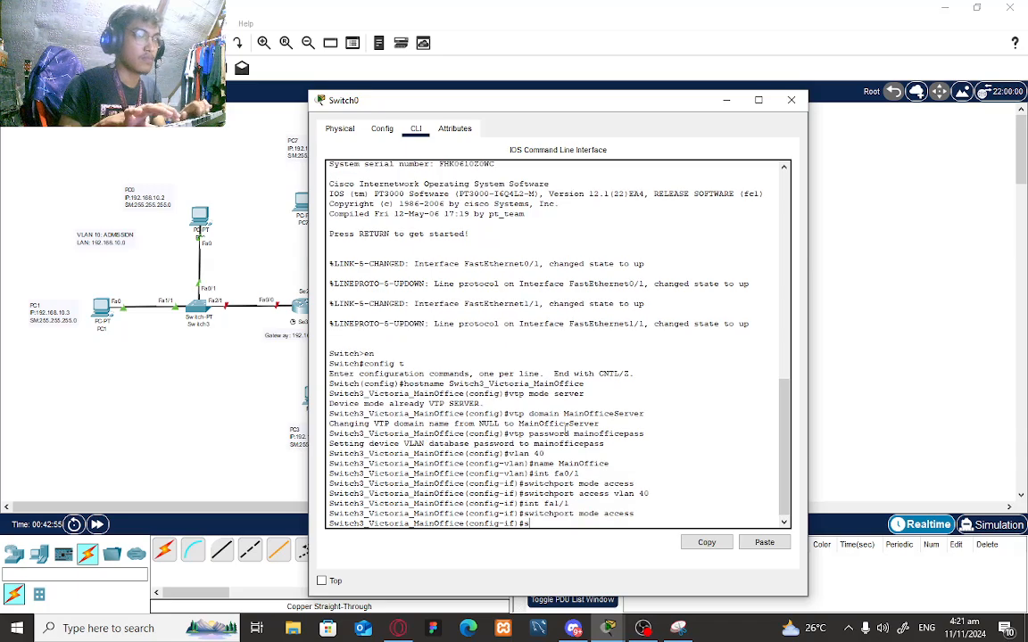
pyautogui.write('witch')
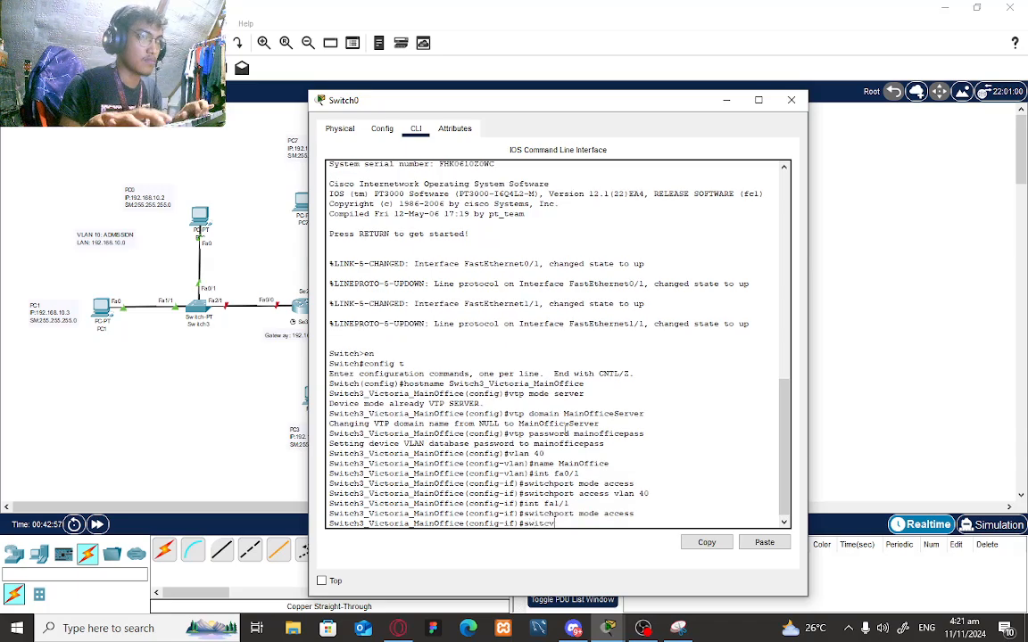
pyautogui.write('port a')
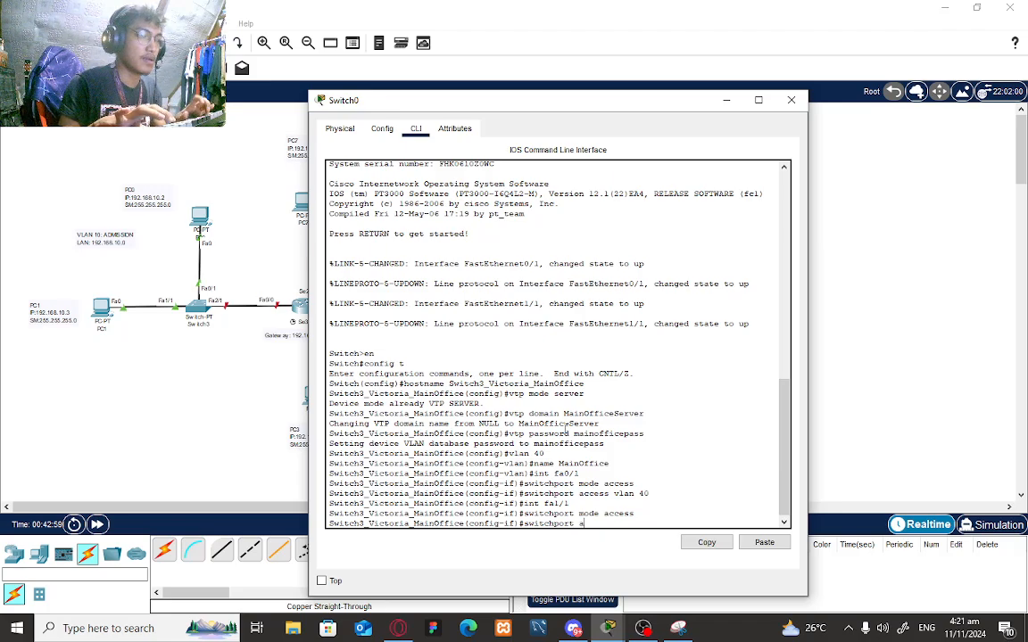
pyautogui.write('ccess vlan')
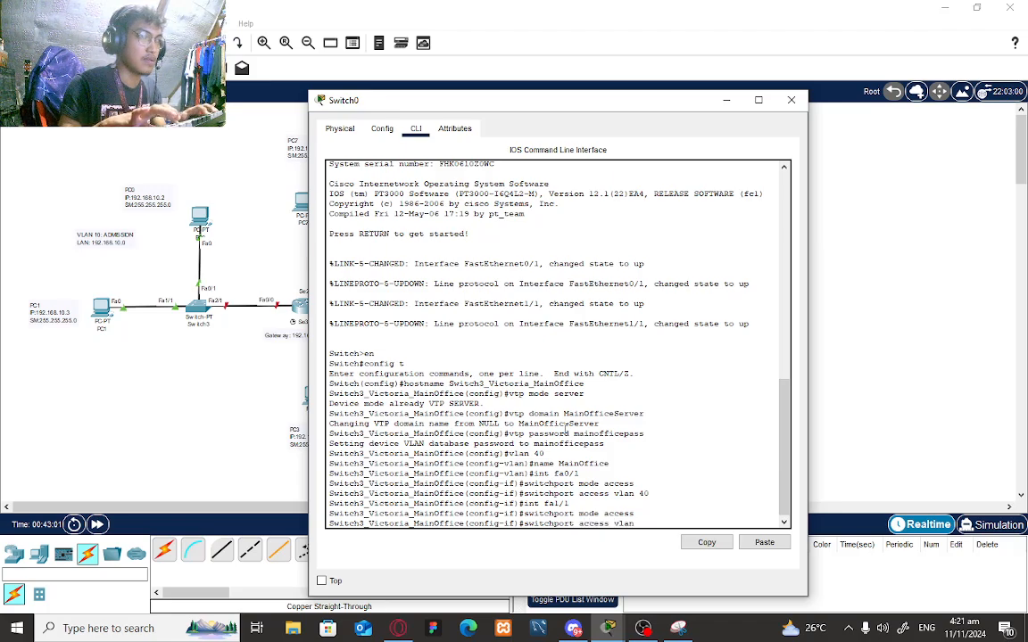
pyautogui.write(' 40')
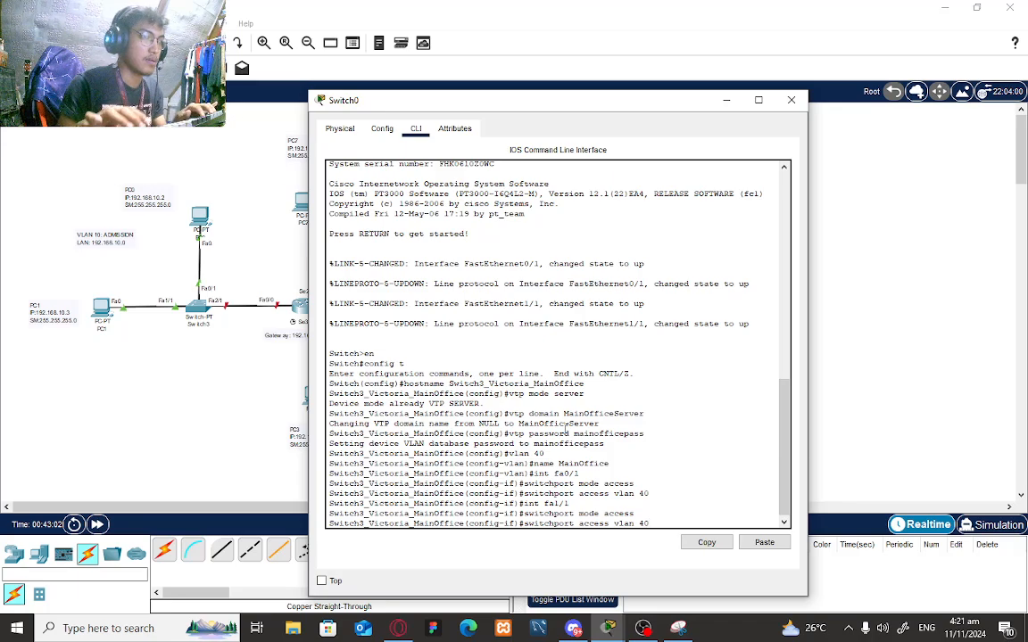
pyautogui.press('Return')
# - Make Fa2/1 a trunk port and exit back to global configuration
pyautogui.write('int')
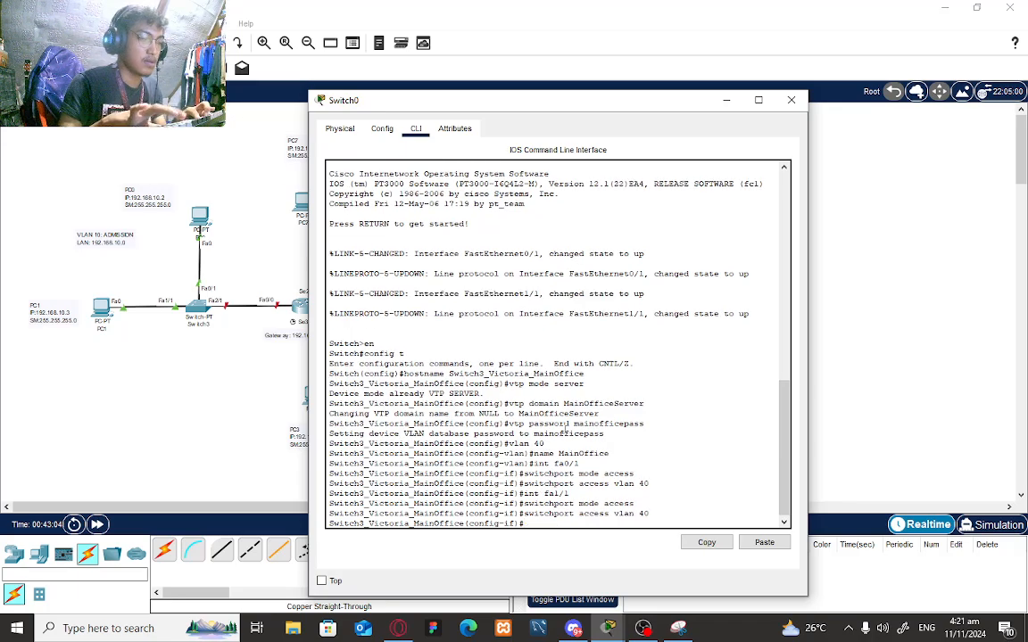
pyautogui.write(' f')
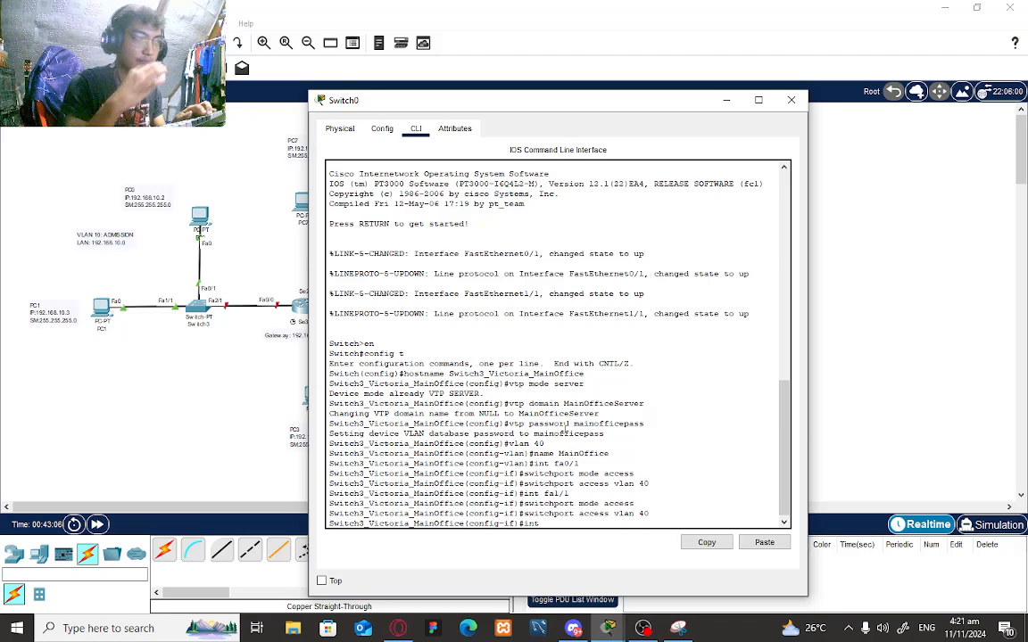
pyautogui.write('a3/1')
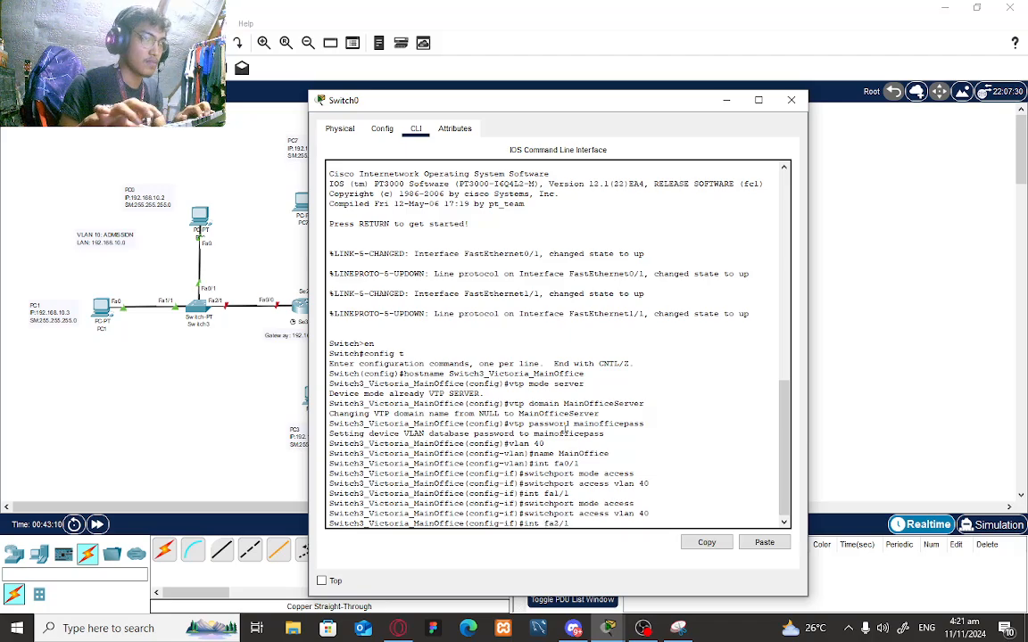
pyautogui.press('Return')
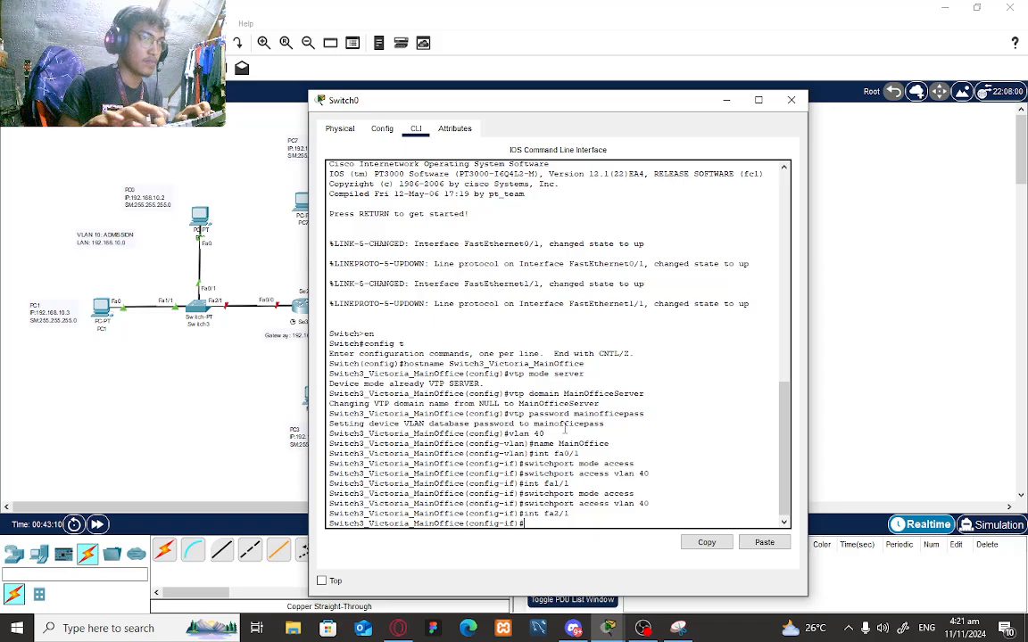
pyautogui.write('switc')
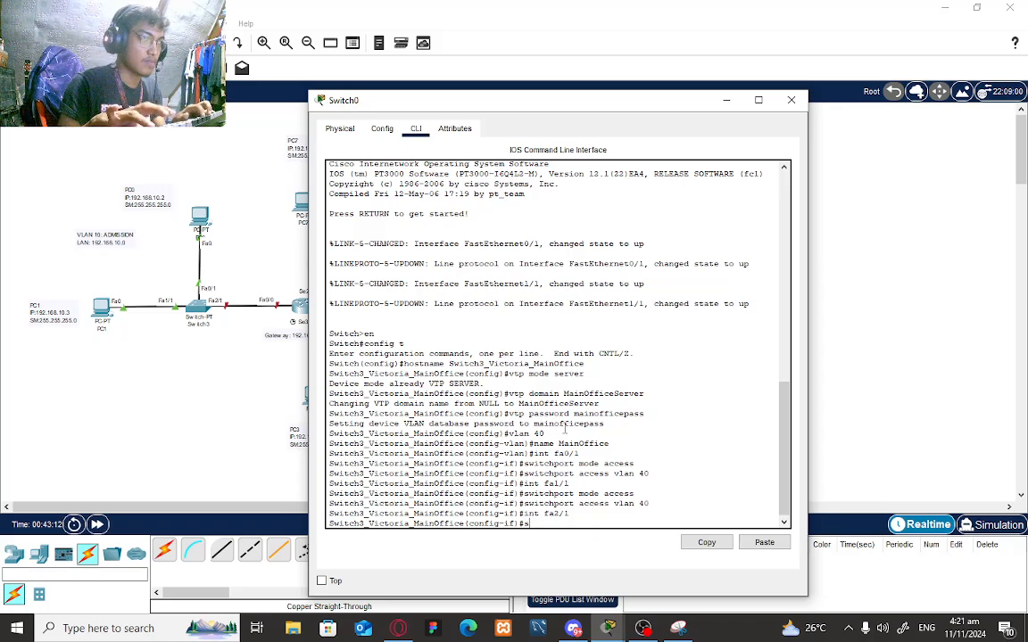
pyautogui.press('BackSpace')
pyautogui.write('chport')
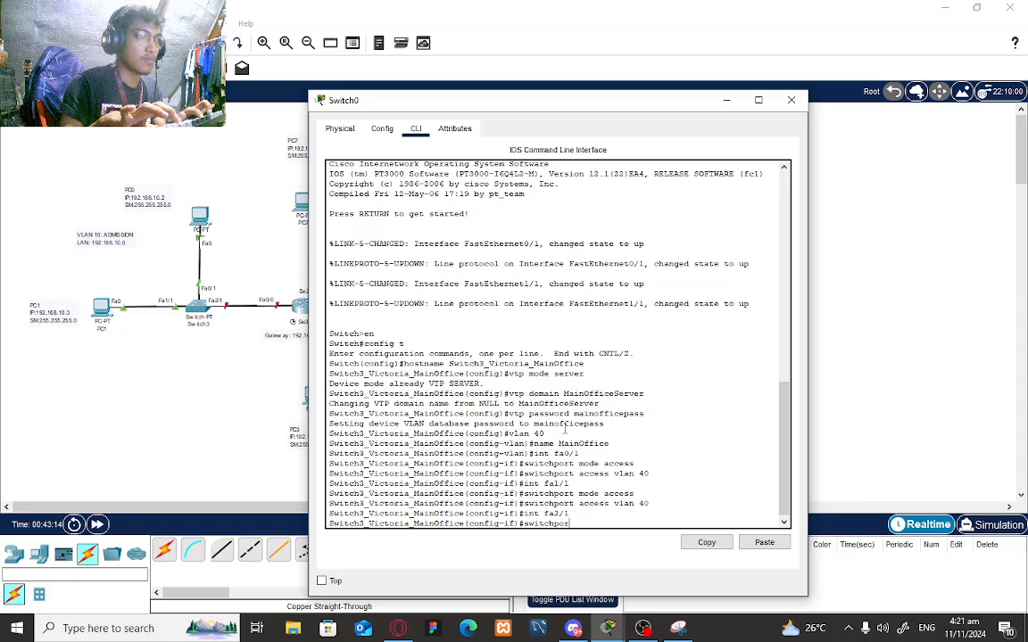
pyautogui.write(' mo')
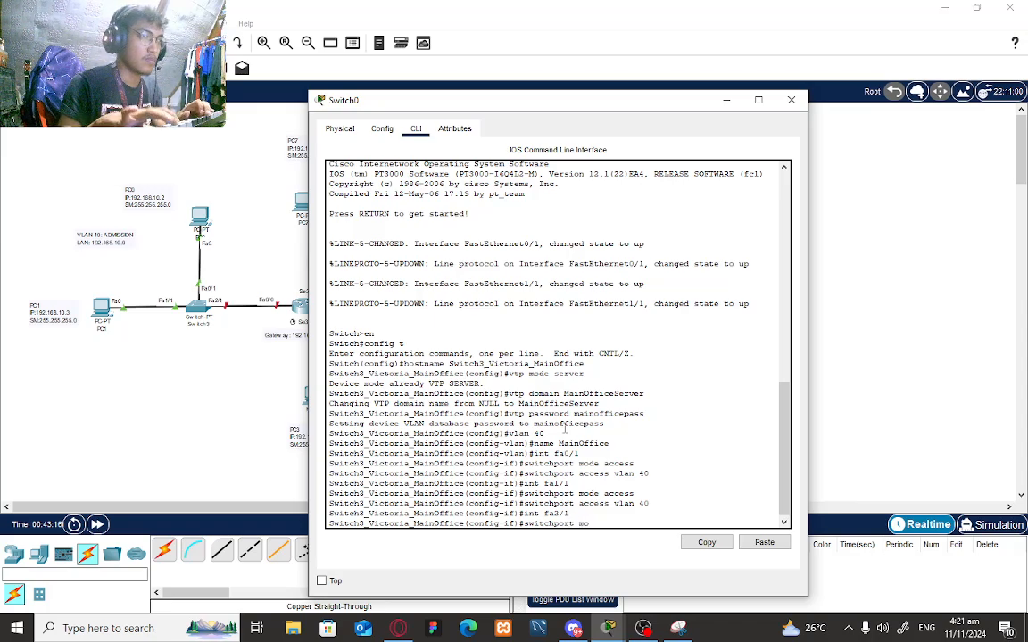
pyautogui.write('de trunk')
pyautogui.press('Return')
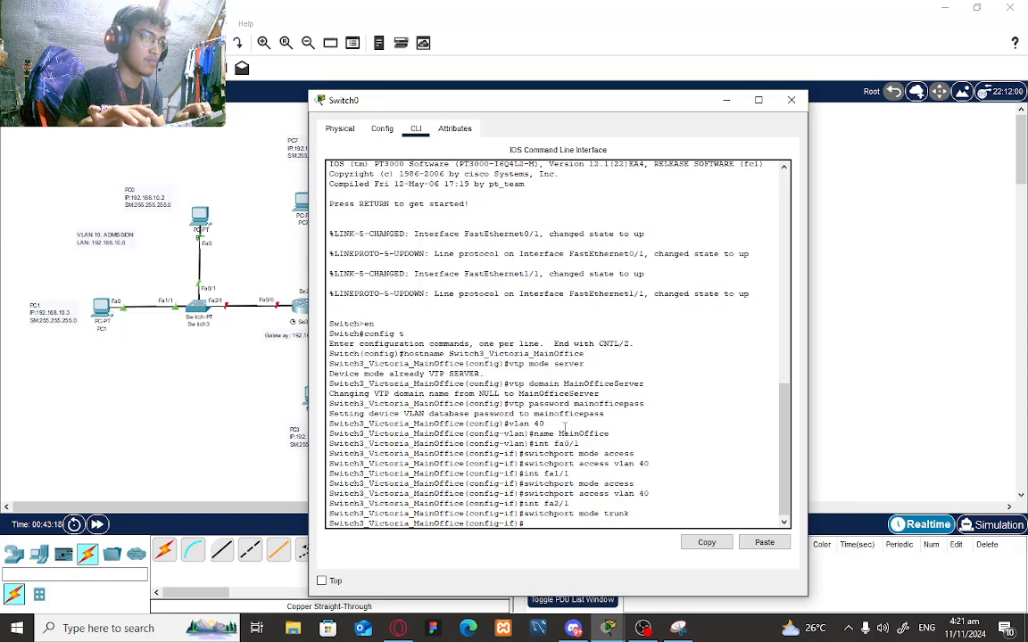
pyautogui.write('exit')
pyautogui.press('Return')
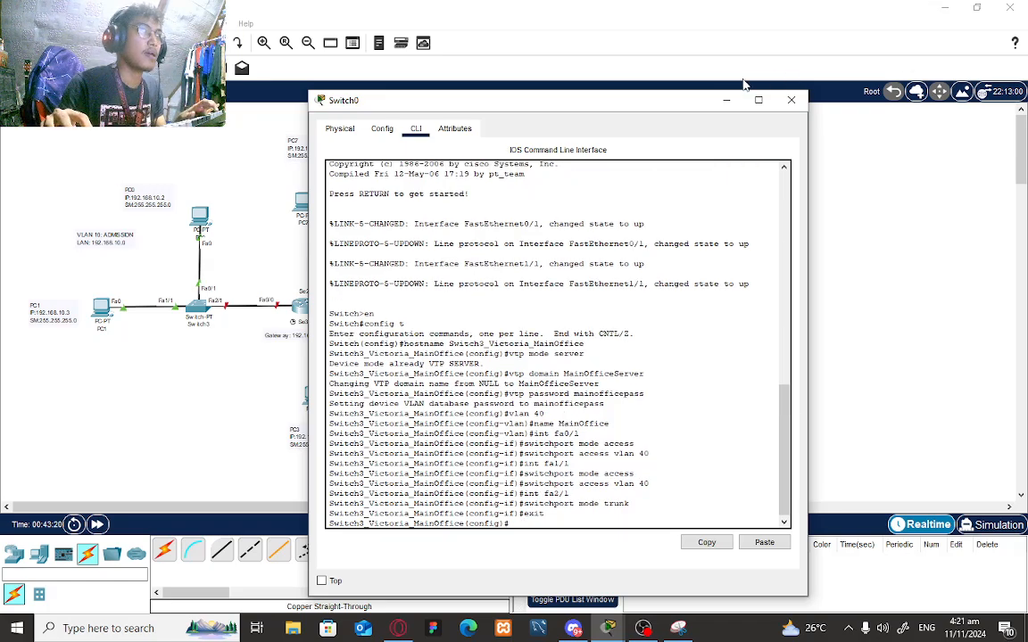
# - Close the Switch0 window and open Router1's configuration window from the topology
pyautogui.click(791, 99)
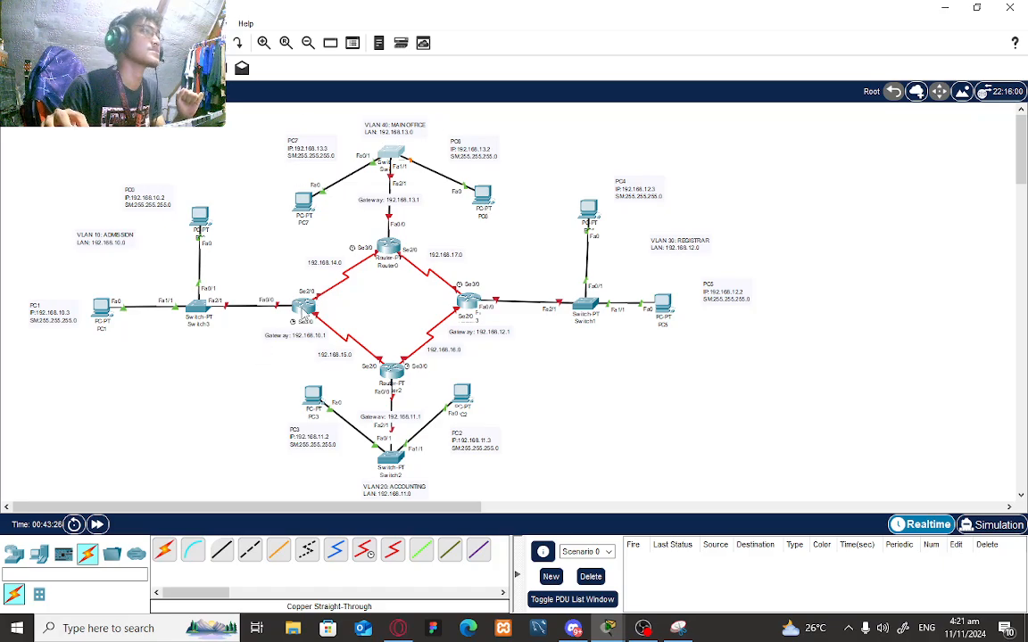
pyautogui.moveTo(276, 288)
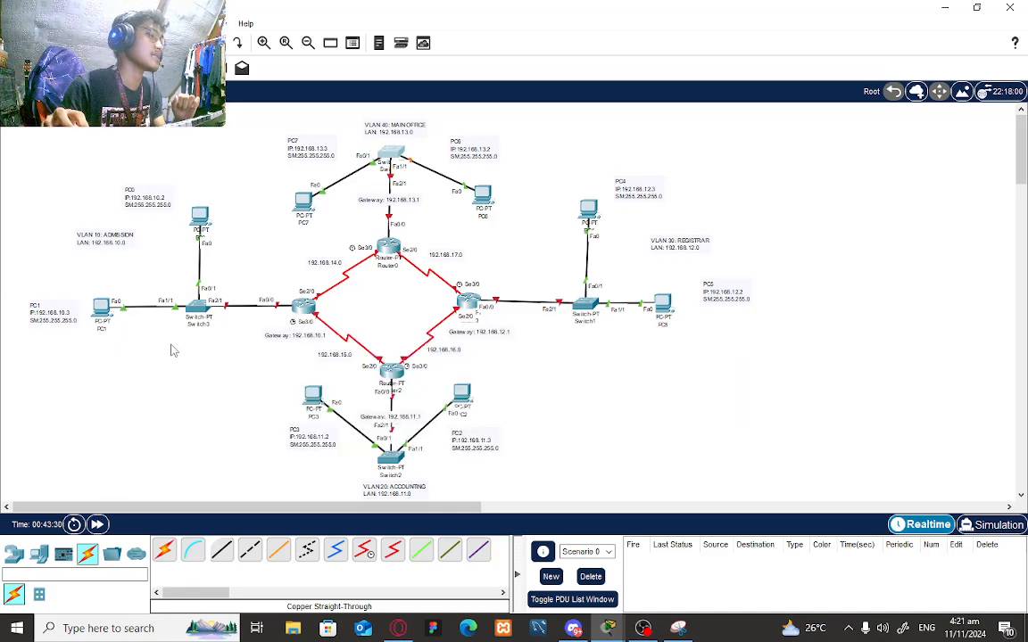
pyautogui.moveTo(308, 314)
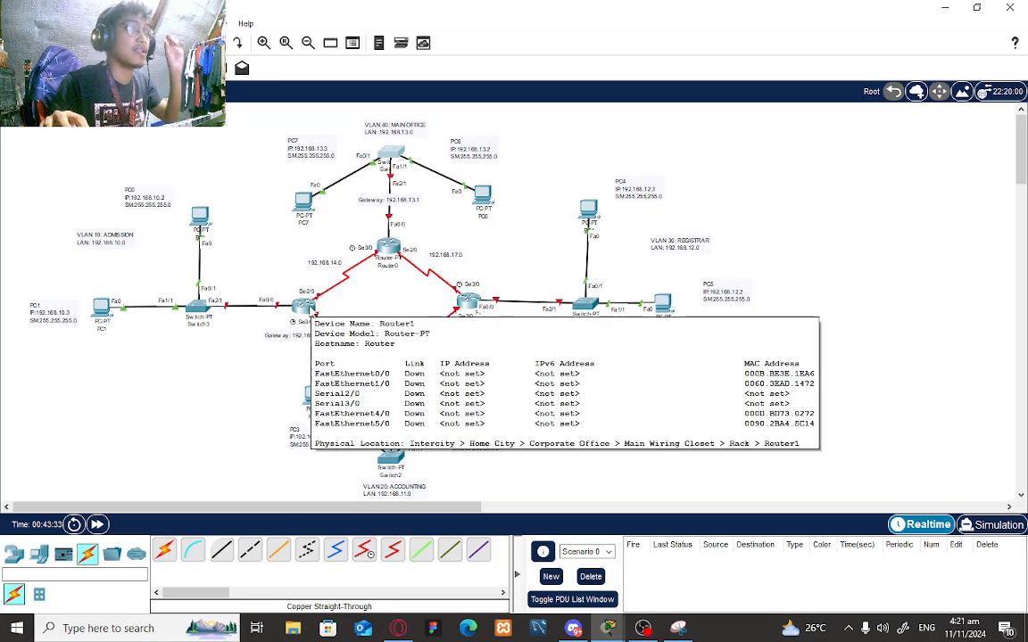
pyautogui.click(309, 314)
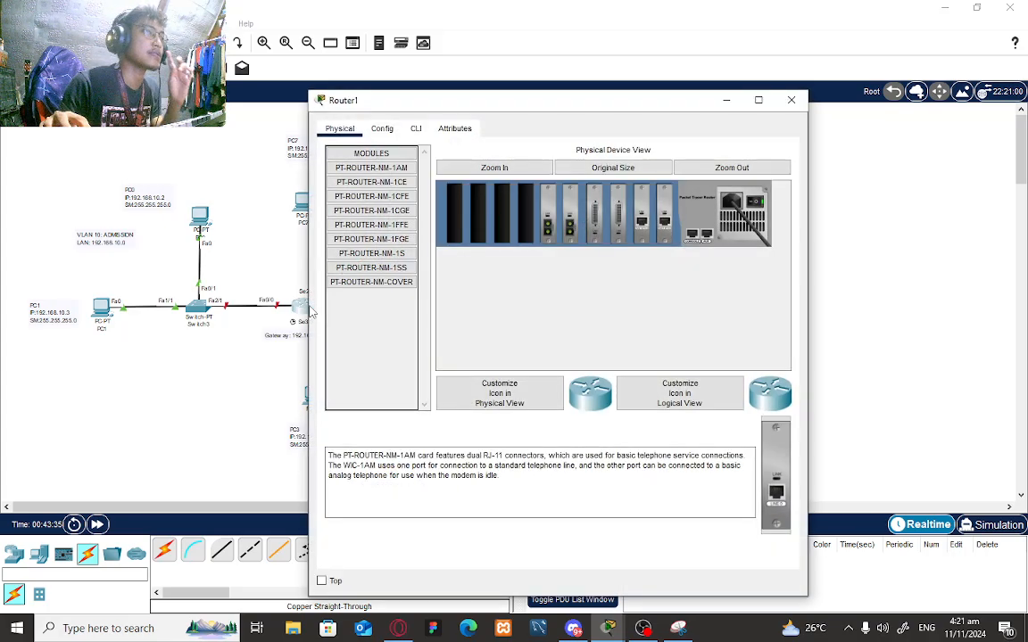
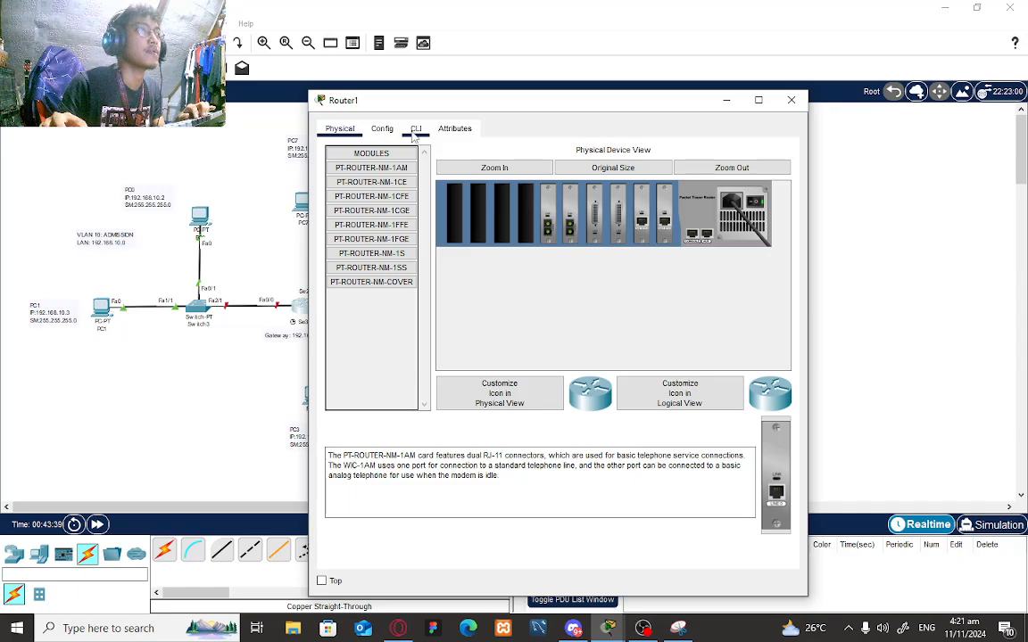
# - Open Router1's CLI and answer 'no' to the initial configuration dialog
pyautogui.click(416, 132)
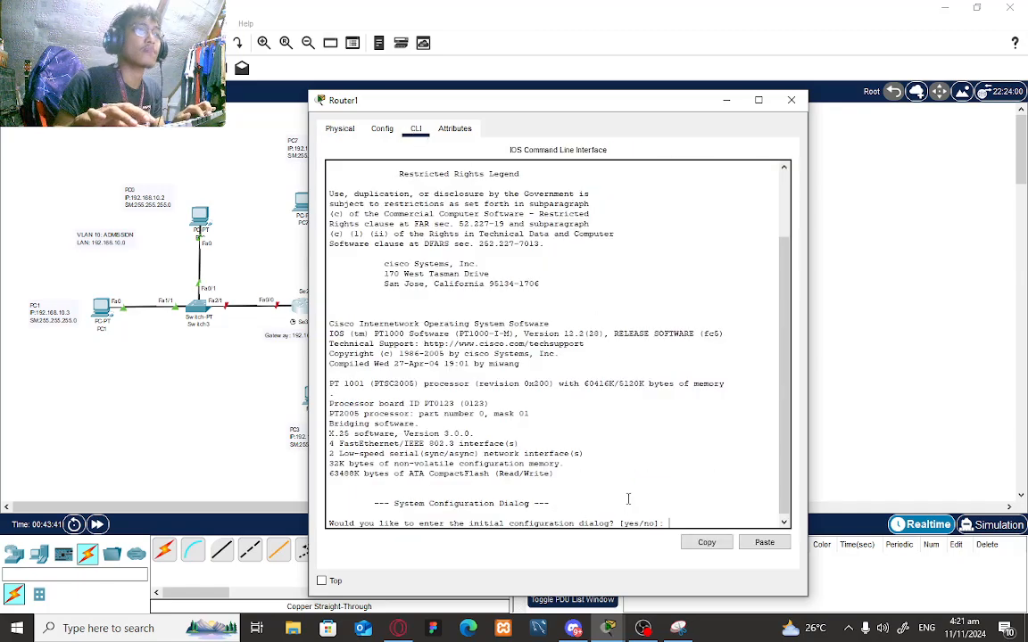
pyautogui.moveTo(578, 108); pyautogui.dragTo(685, 112)
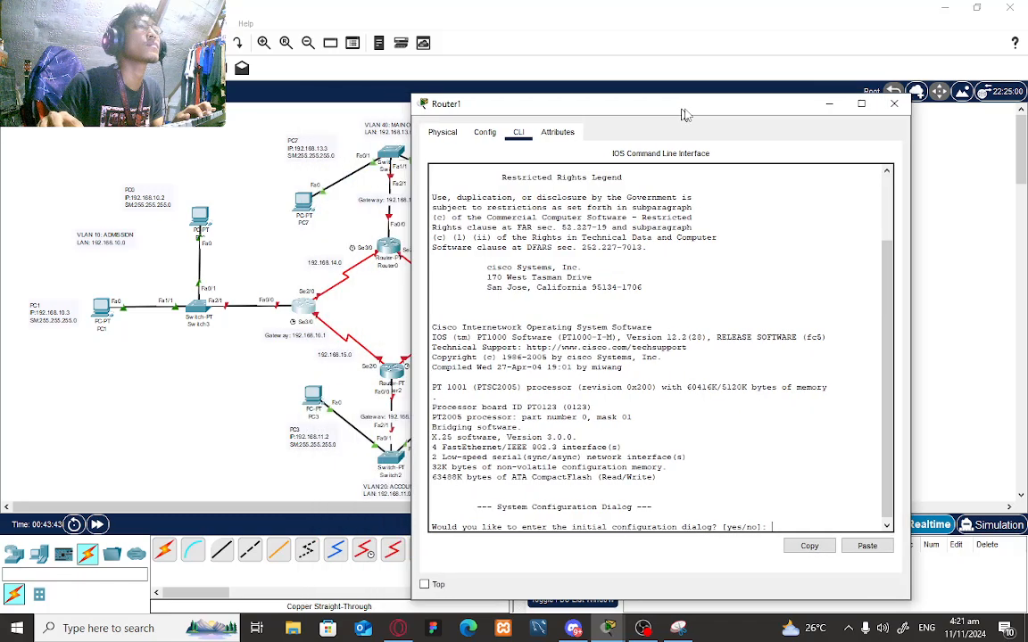
pyautogui.write('no')
pyautogui.press('Return')
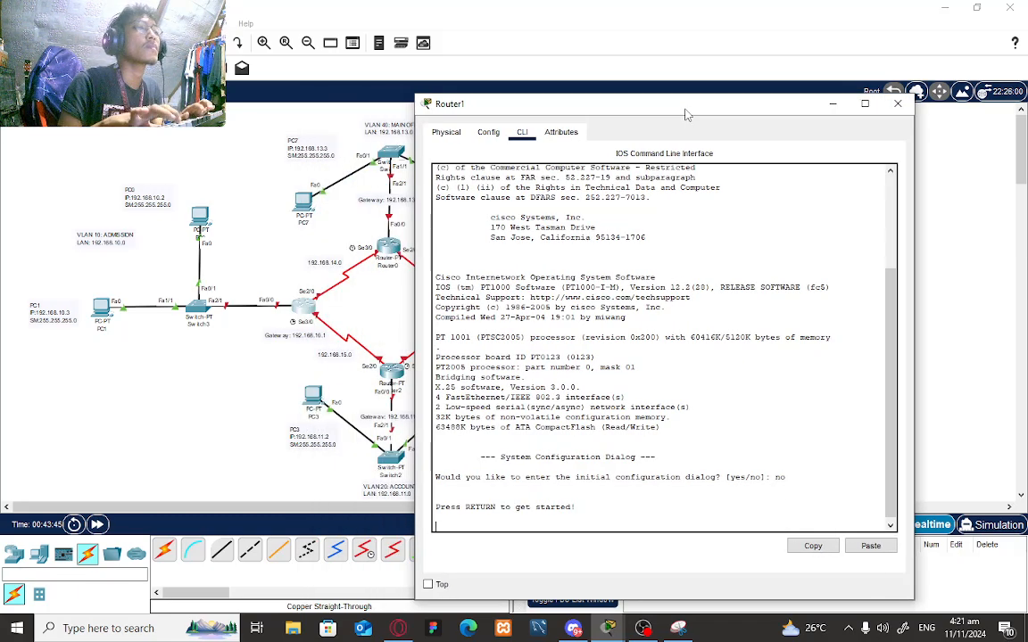
pyautogui.press('Return')
# - Enter privileged and global configuration mode, then select interface FastEthernet0/0
pyautogui.write('enable')
pyautogui.press('Return')
pyautogui.write('co')
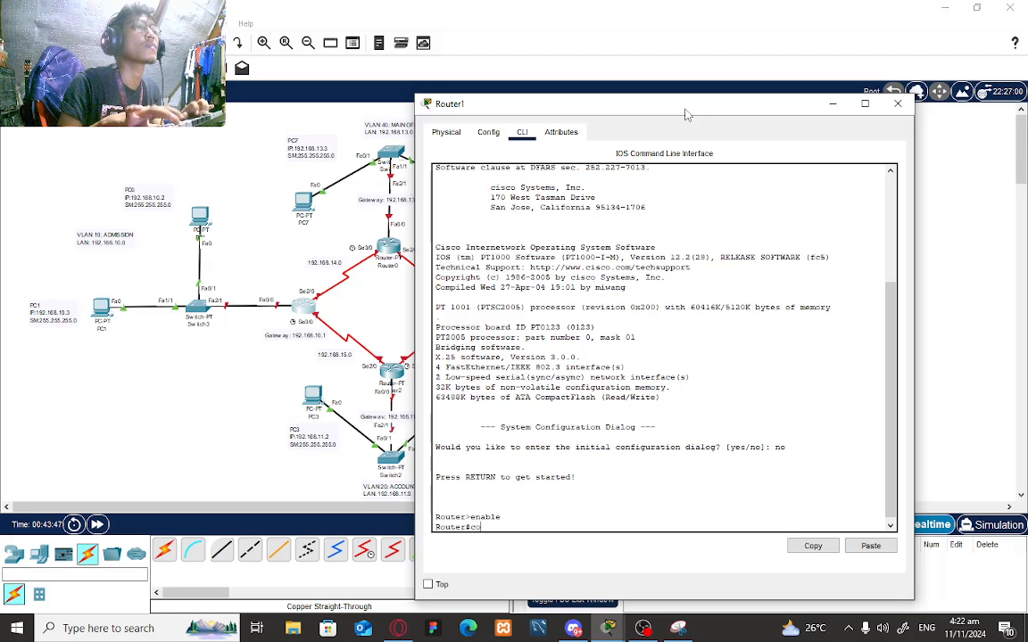
pyautogui.write('nfig t')
pyautogui.press('Return')
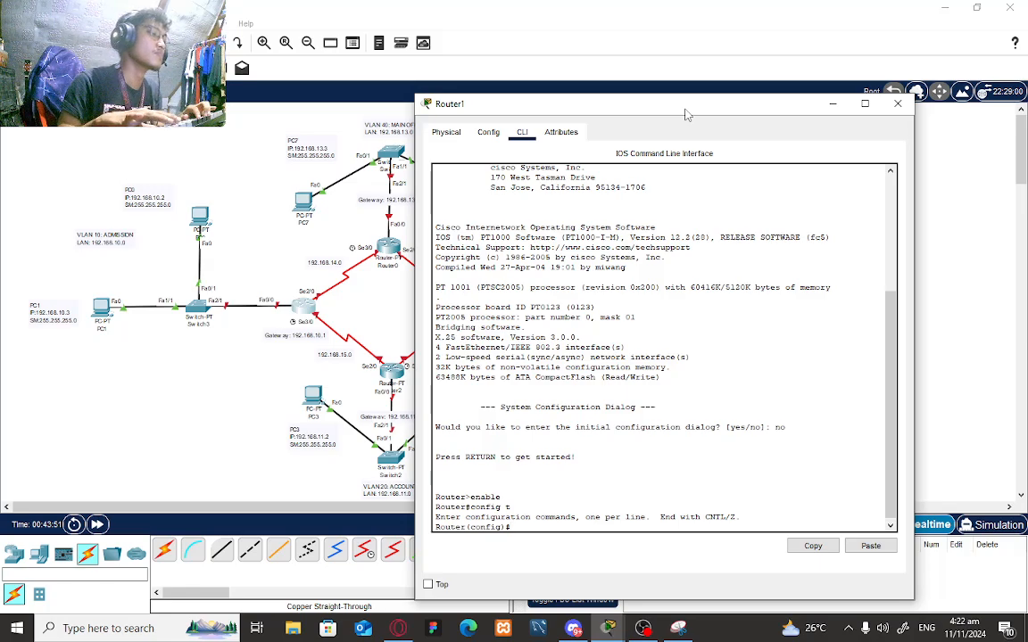
pyautogui.write('int')
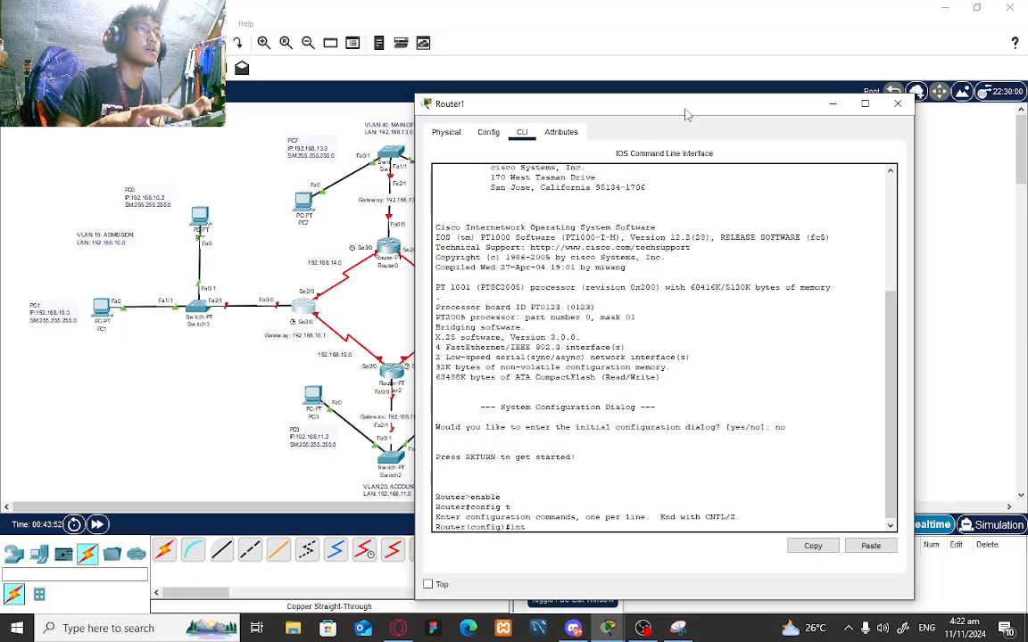
pyautogui.write(' fa0/0')
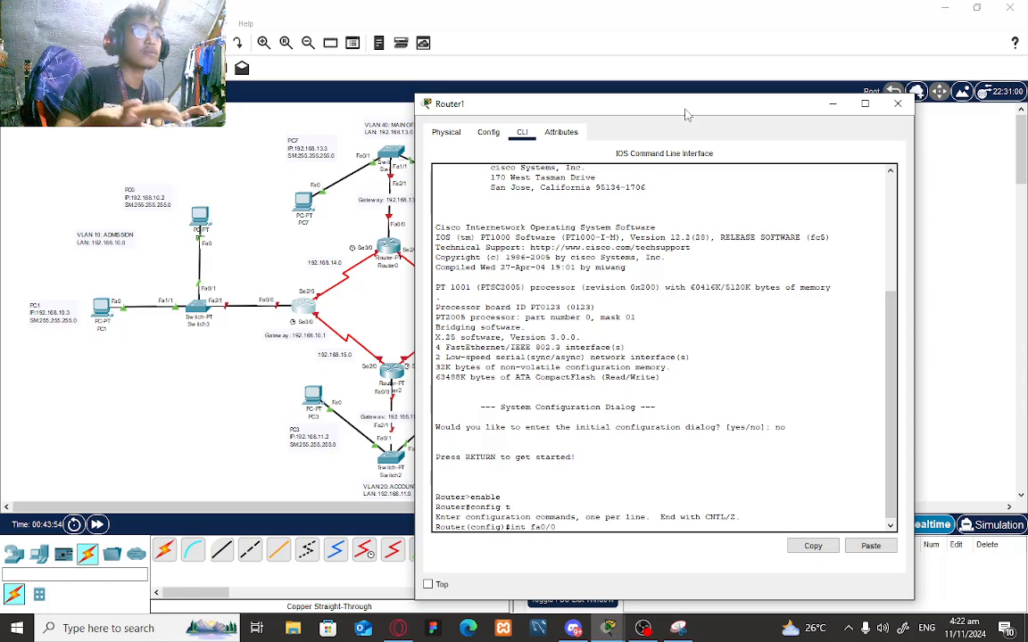
pyautogui.press('Return')
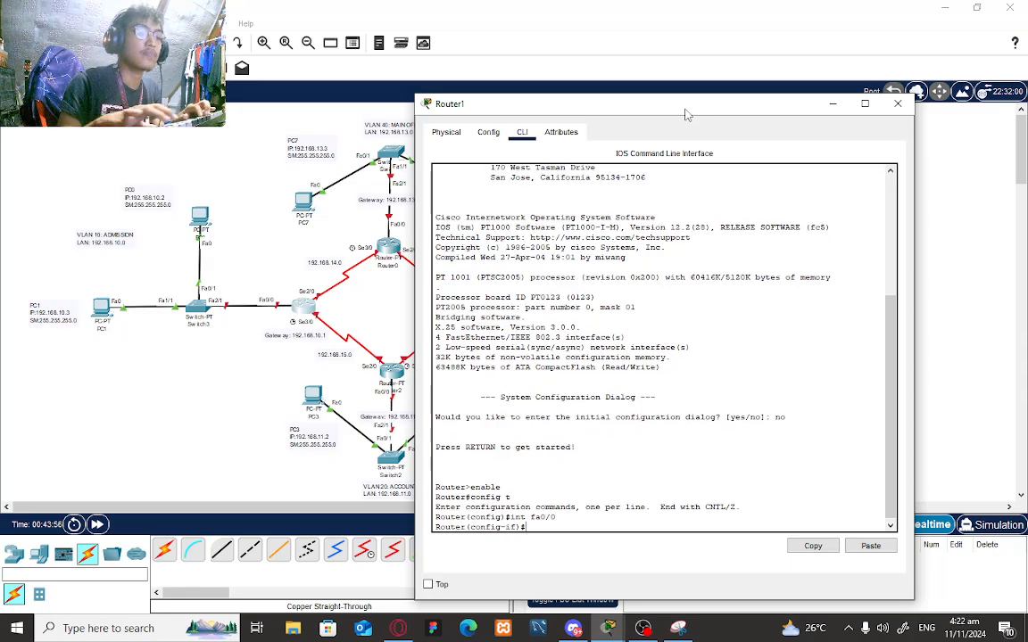
# - Bring Fa0/0 up with no shutdown and create subinterface Fa0/0.10
pyautogui.write('no sh')
pyautogui.press('Return')
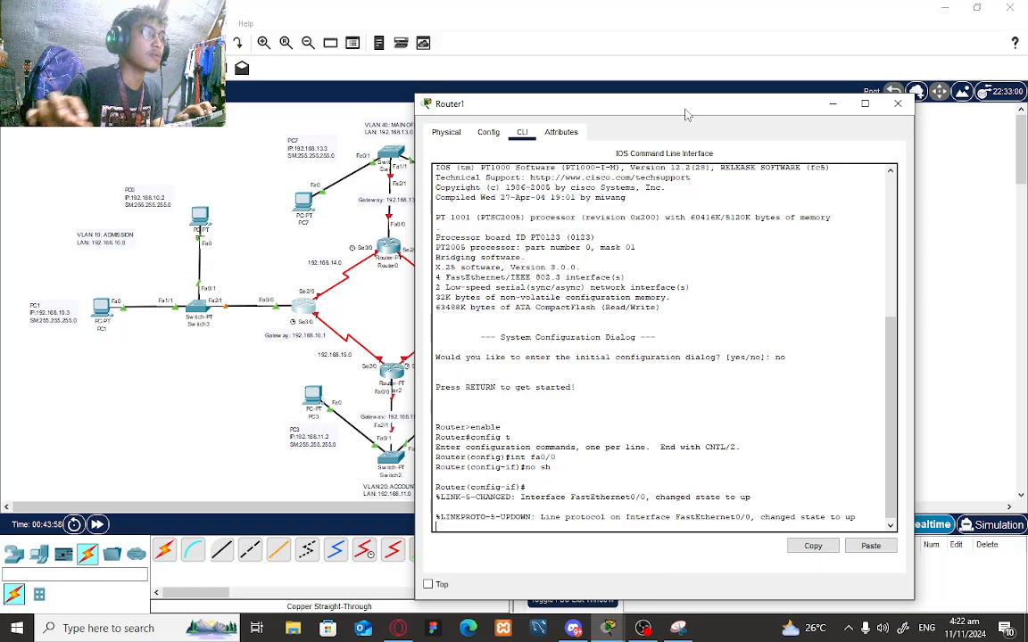
pyautogui.write('int')
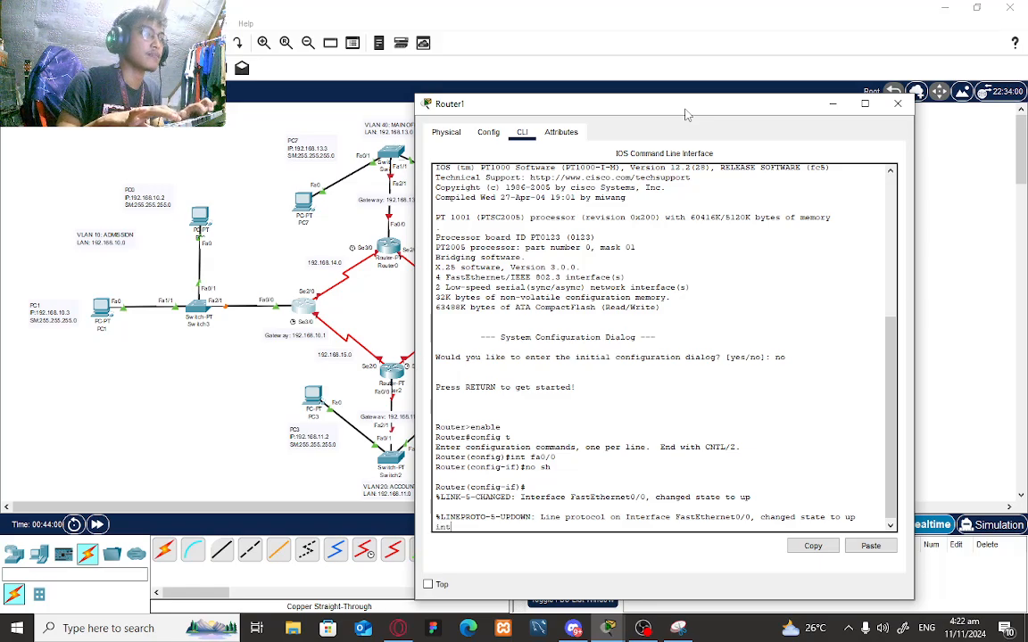
pyautogui.press('BackSpace')
pyautogui.press('BackSpace')
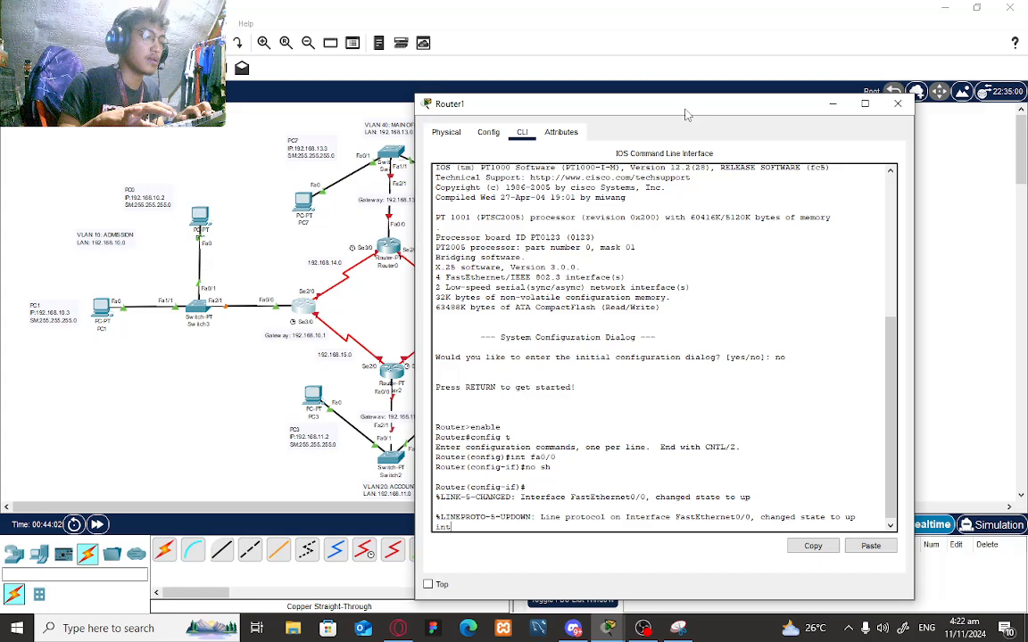
pyautogui.write('nt fa')
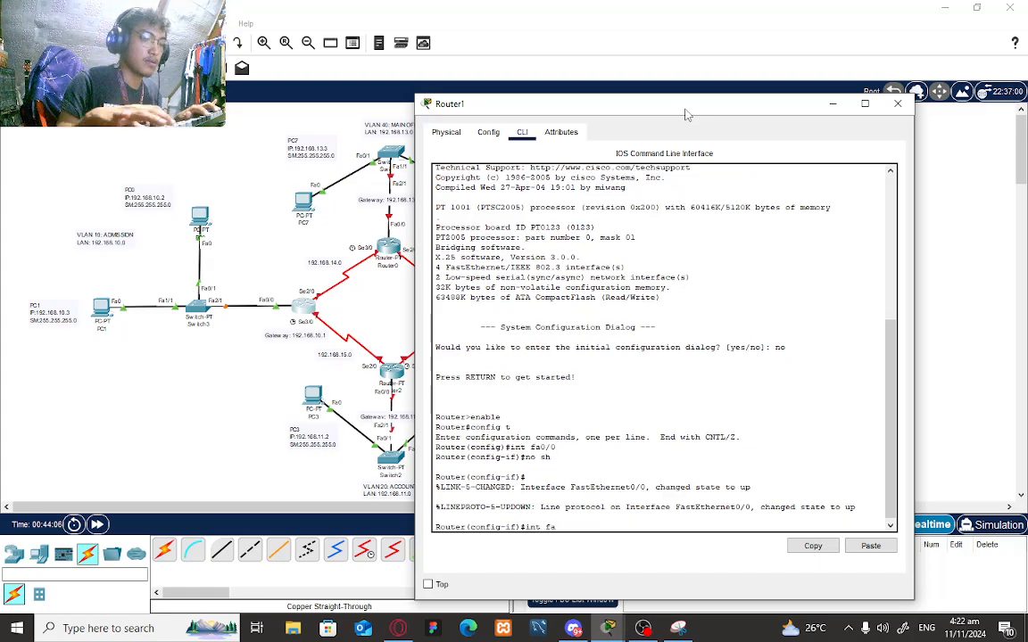
pyautogui.write('0/0')
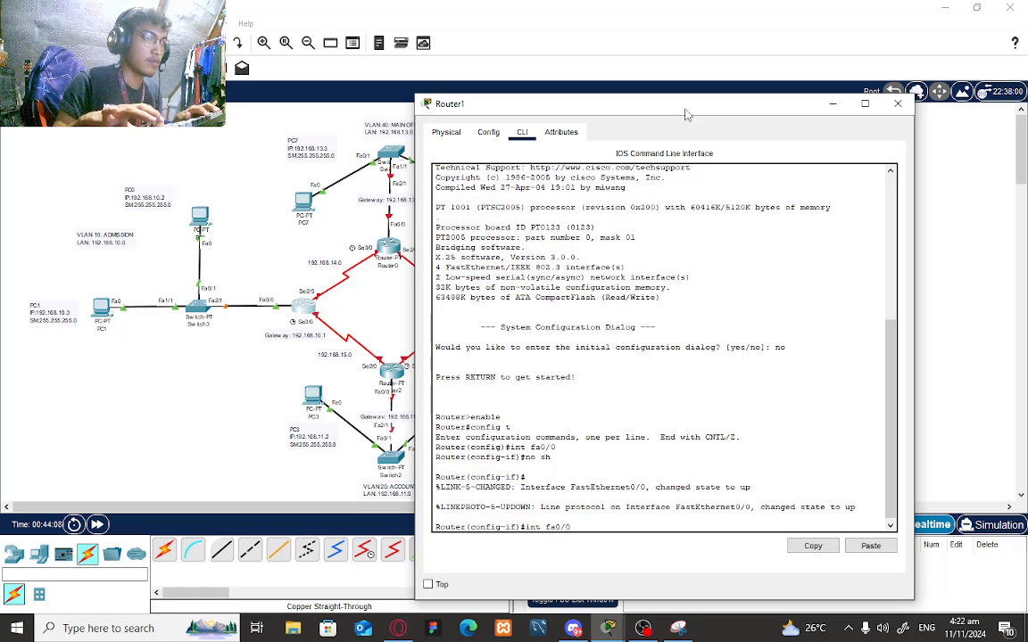
pyautogui.write('.10')
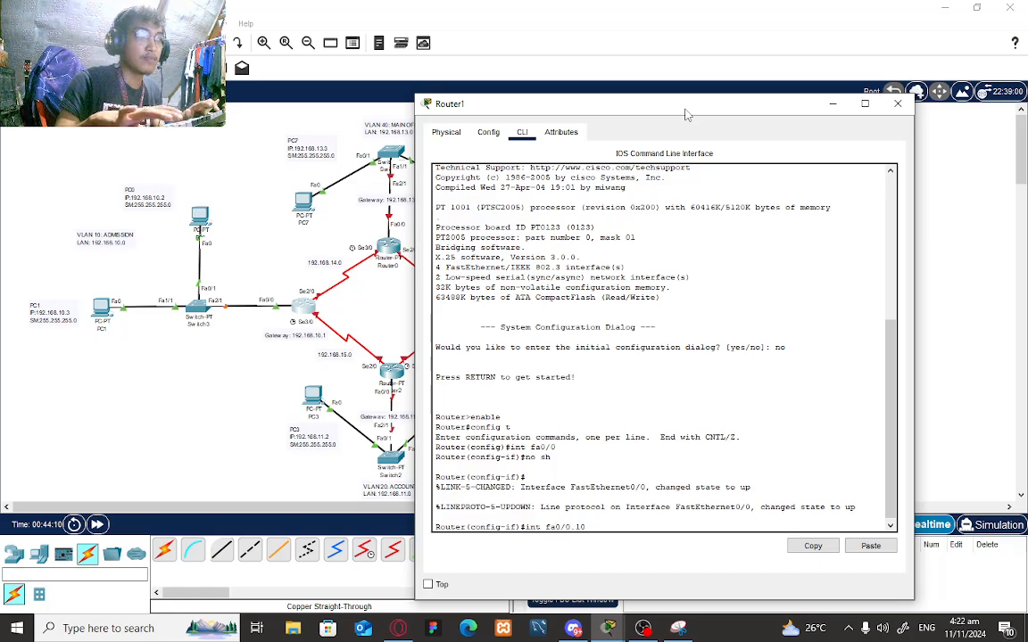
pyautogui.press('Return')
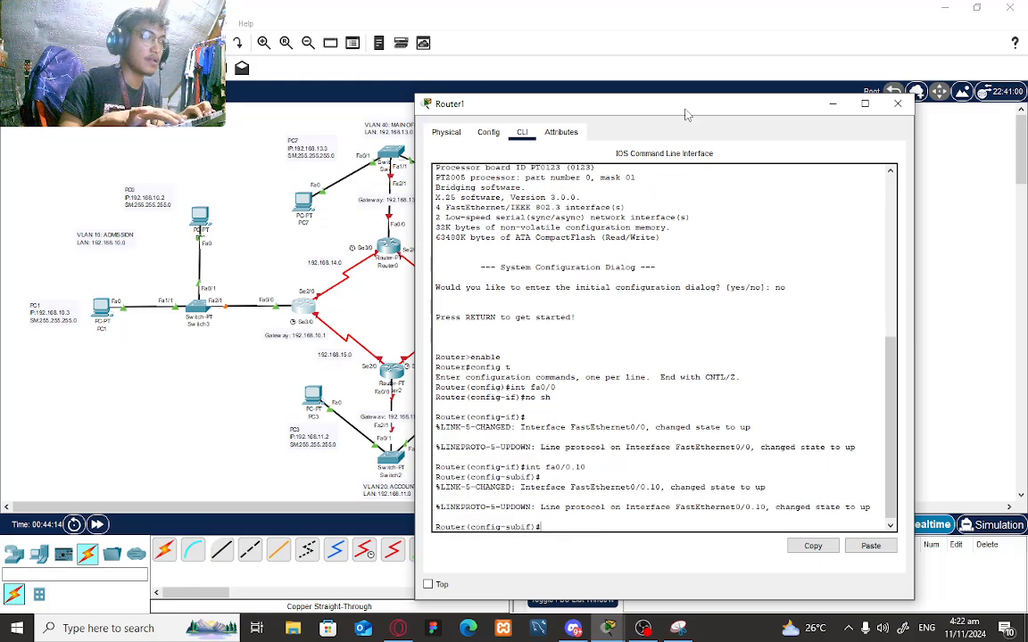
# - Tag Fa0/0.10 for dot1Q VLAN 10 with address 192.168.10.1 255.255.255.0, then exit
pyautogui.write('e')
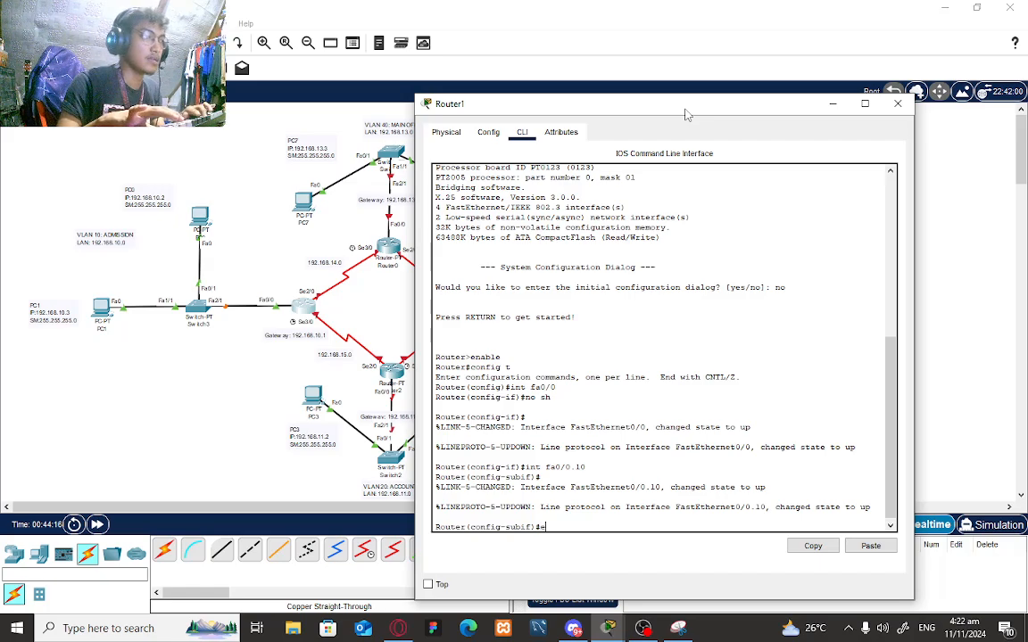
pyautogui.write('ncapsulatio')
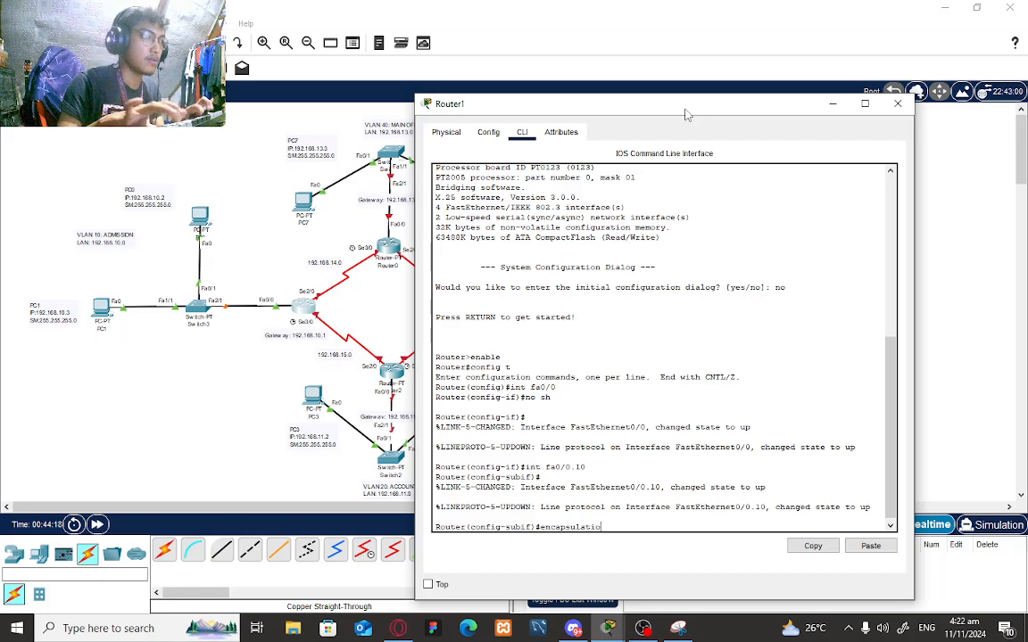
pyautogui.write('n dot')
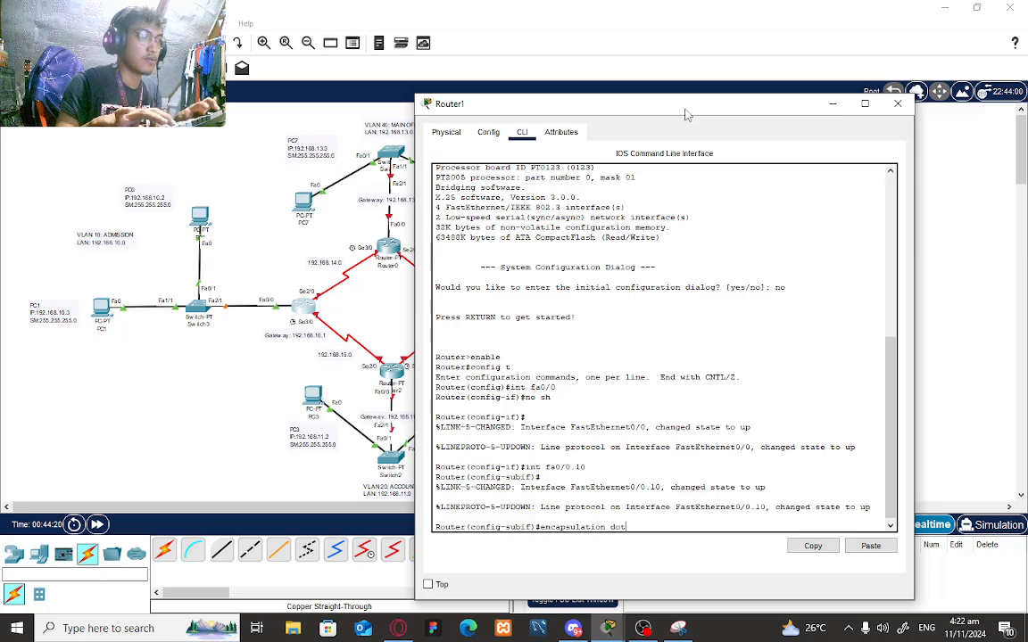
pyautogui.write('1Q 10')
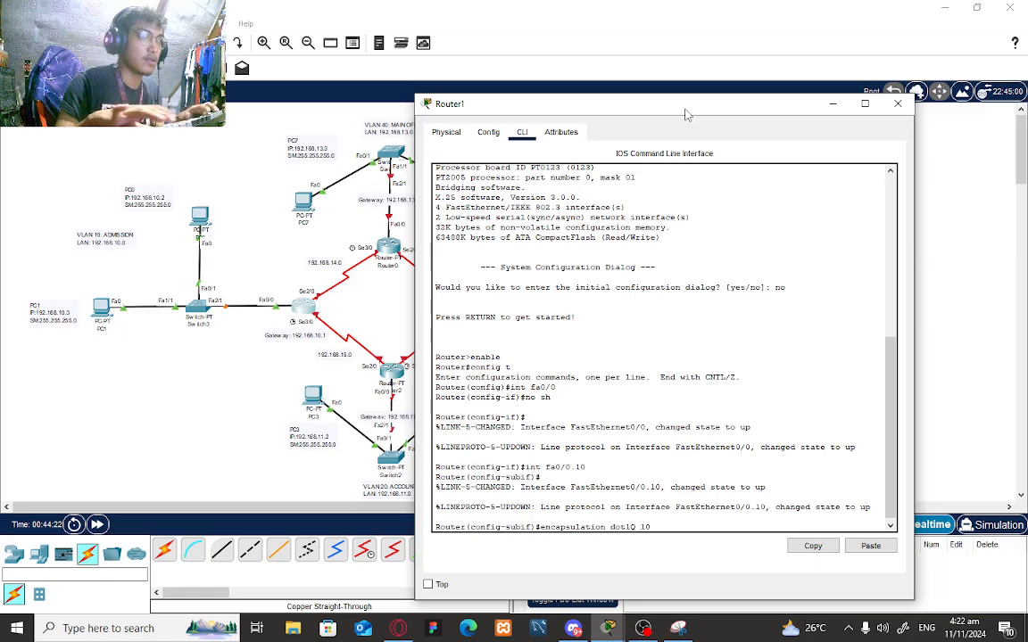
pyautogui.press('Return')
pyautogui.write('i')
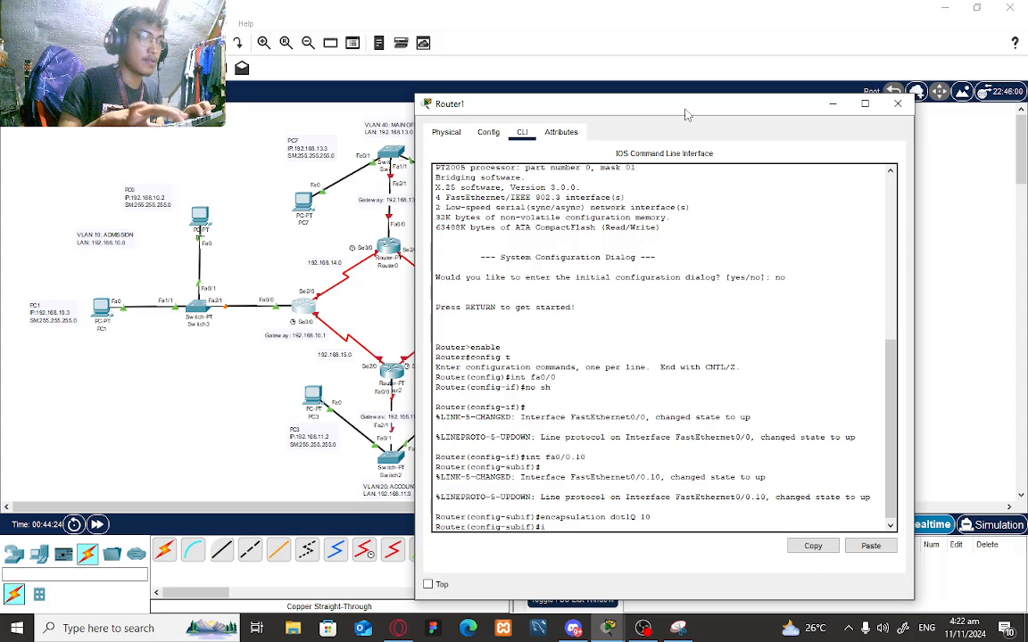
pyautogui.write('p add')
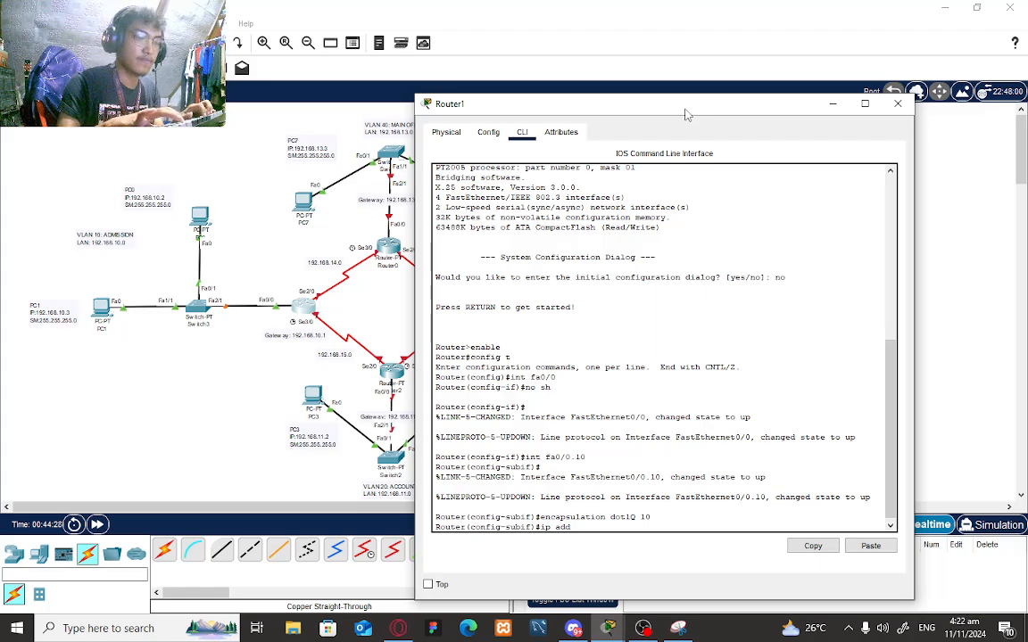
pyautogui.write(' 192 ')
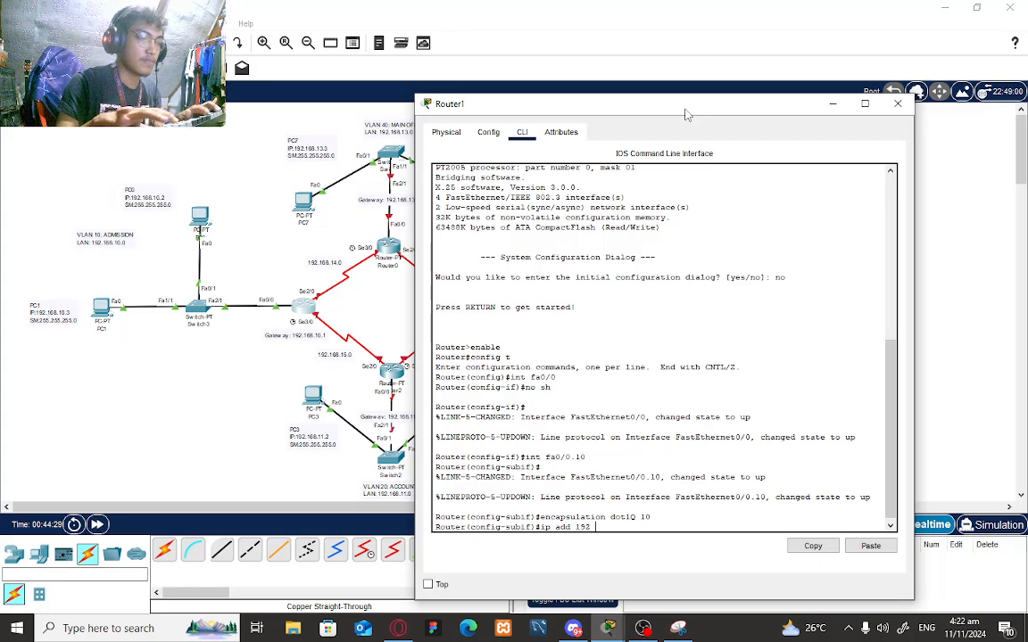
pyautogui.write('16')
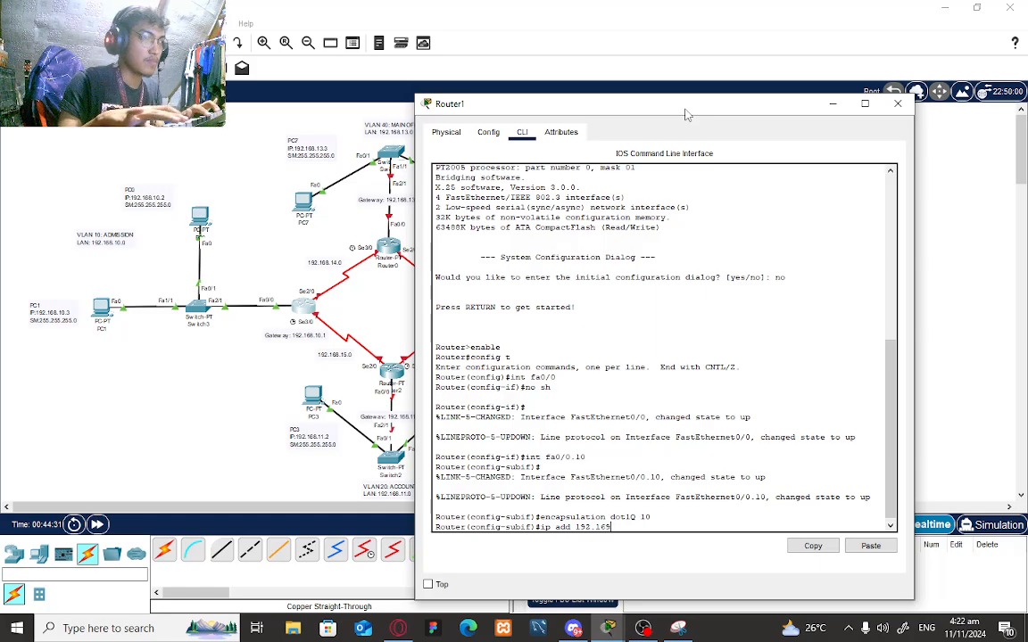
pyautogui.write('8')
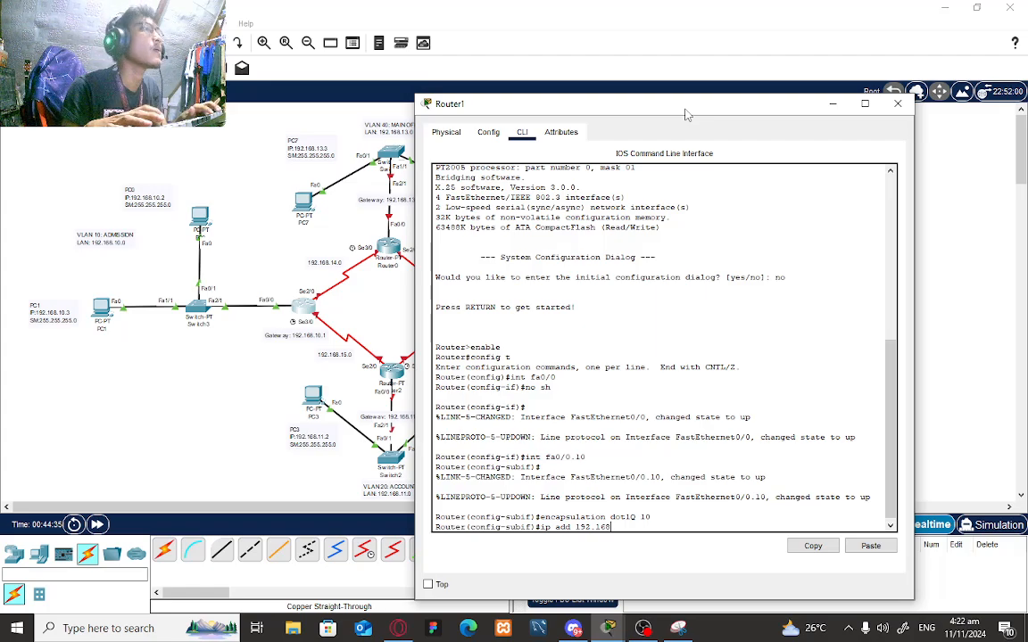
pyautogui.write('.10.1')
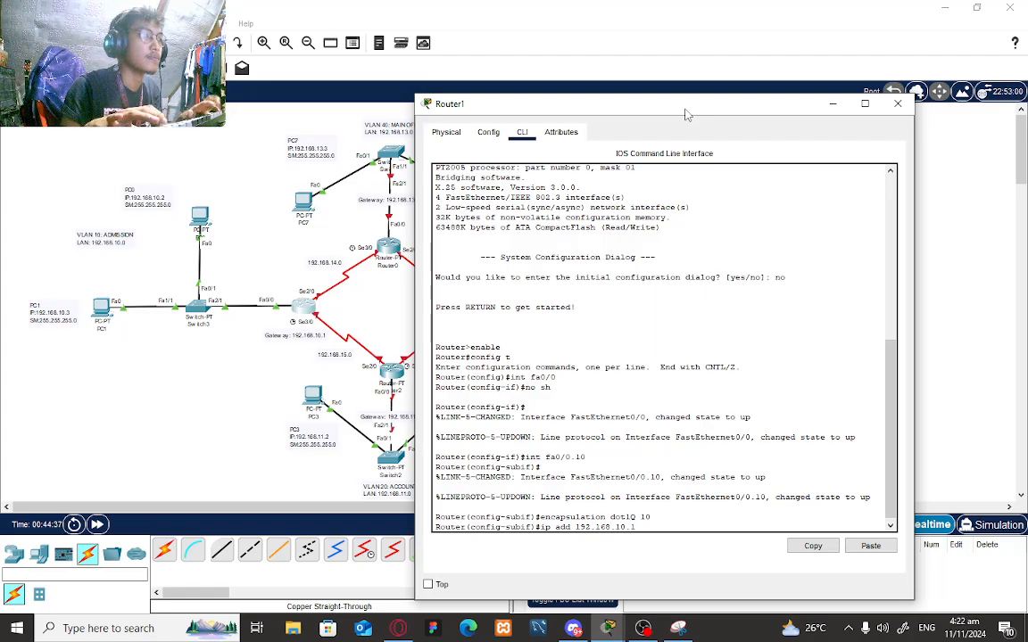
pyautogui.write(' 255.255.255.25')
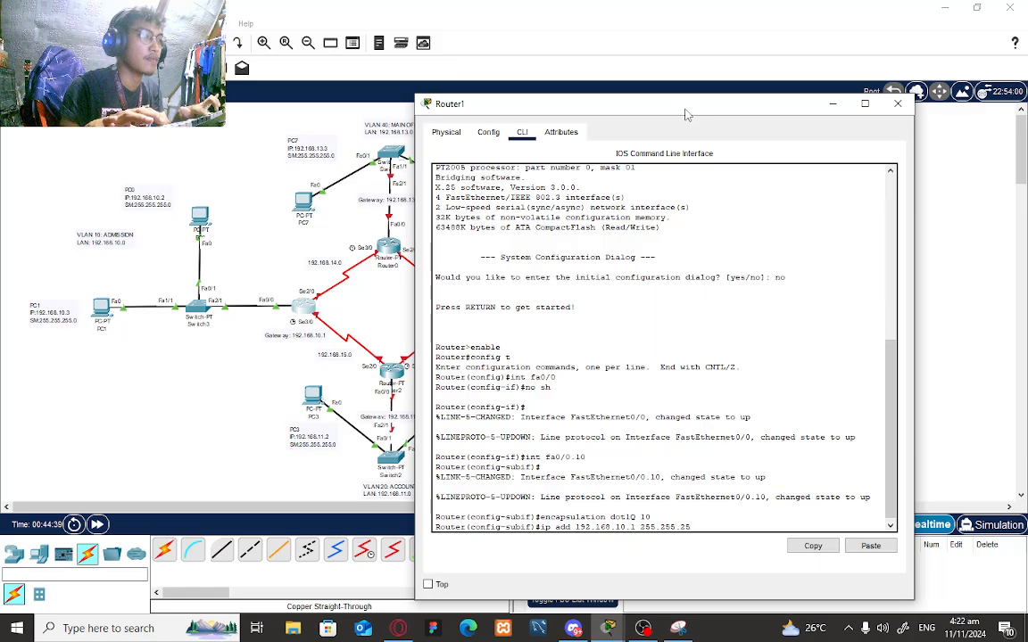
pyautogui.write('0')
pyautogui.press('Return')
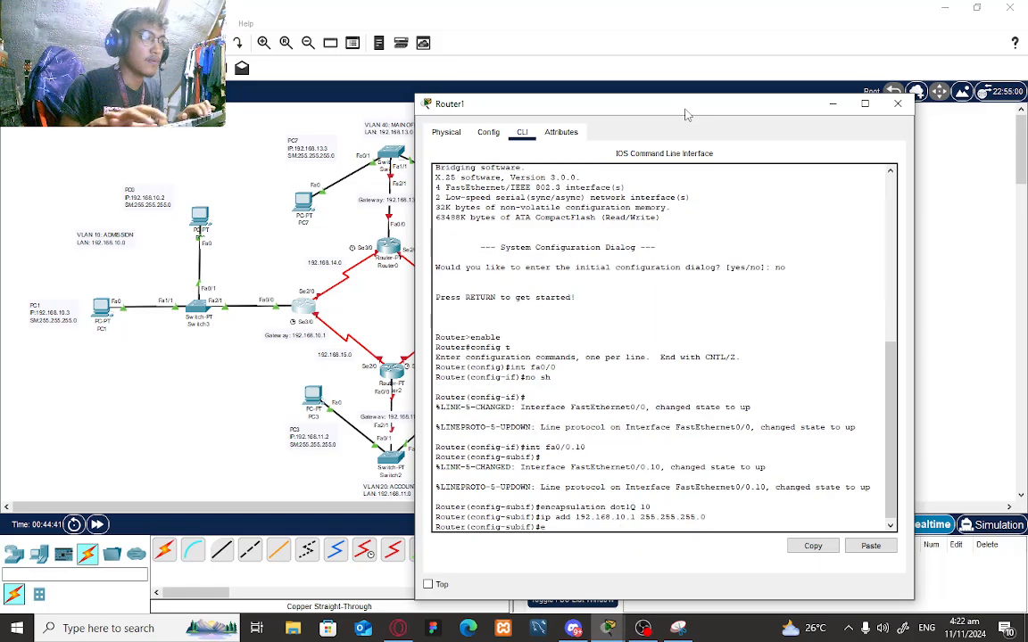
pyautogui.write('exit')
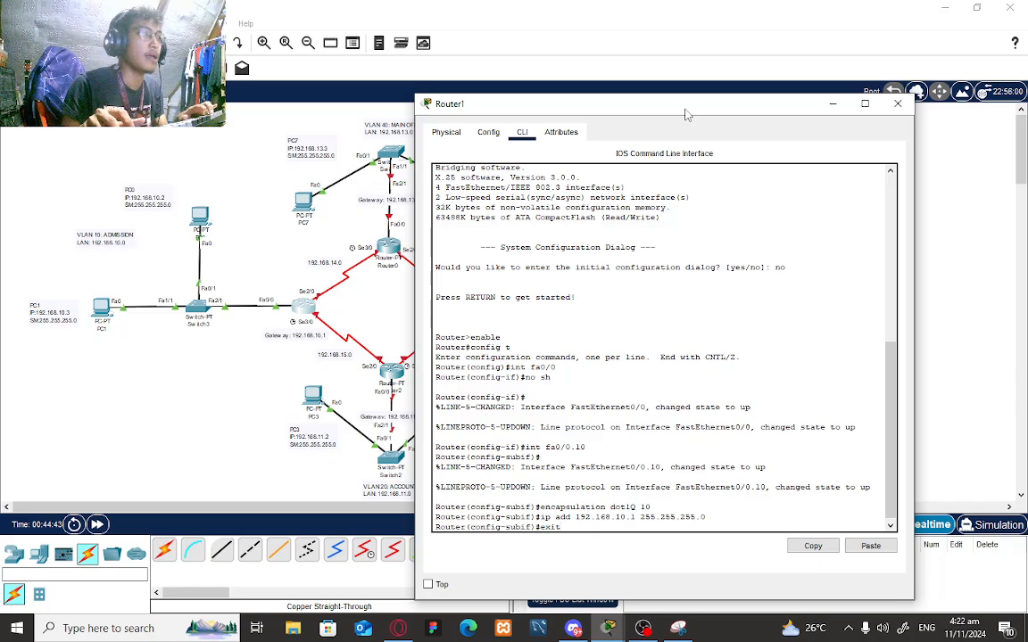
pyautogui.press('Return')
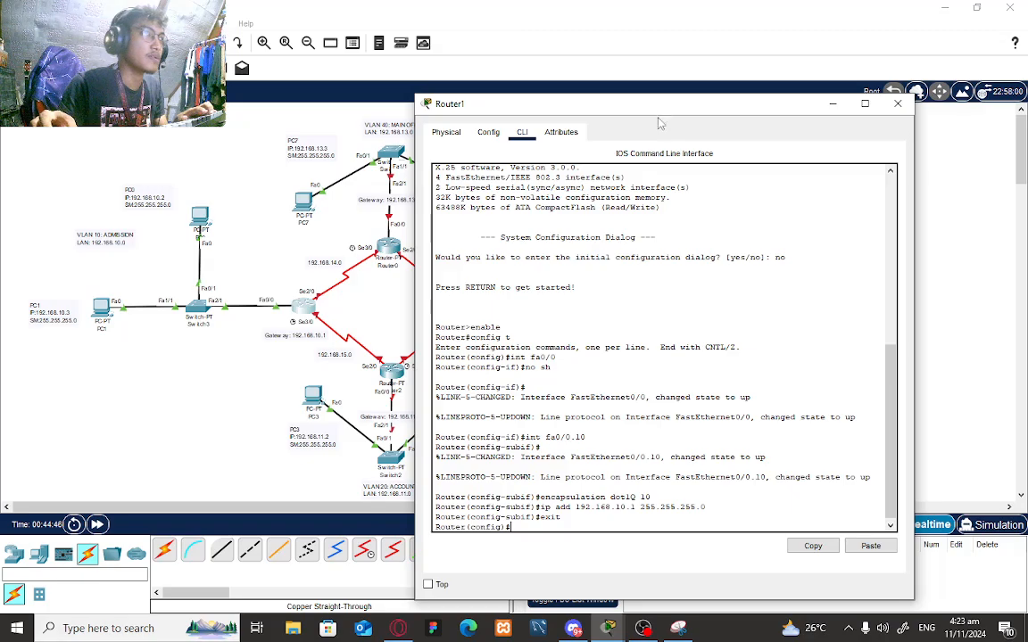
pyautogui.moveTo(651, 103); pyautogui.dragTo(344, 55)
# - Close Router1's window, open Router2's CLI and decline the setup dialog
pyautogui.click(514, 52)
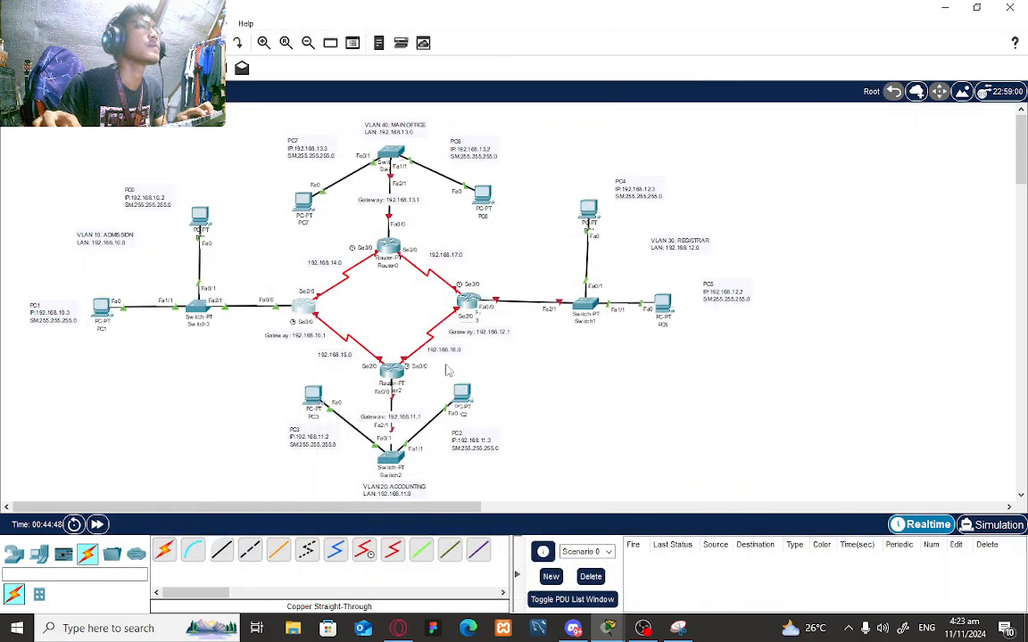
pyautogui.click(390, 373)
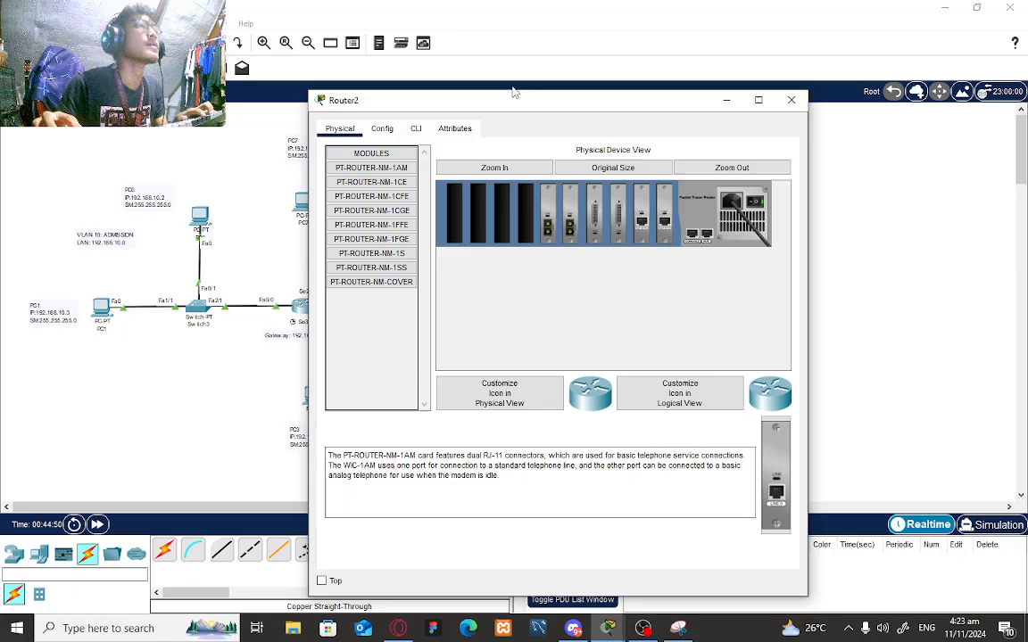
pyautogui.moveTo(525, 109); pyautogui.dragTo(677, 80)
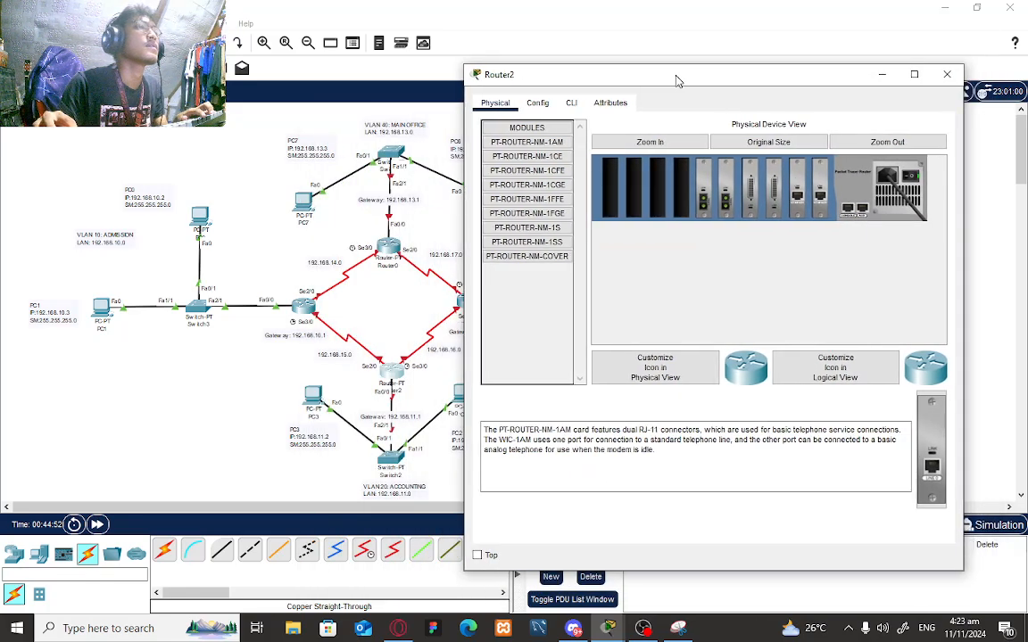
pyautogui.click(571, 103)
pyautogui.write('no')
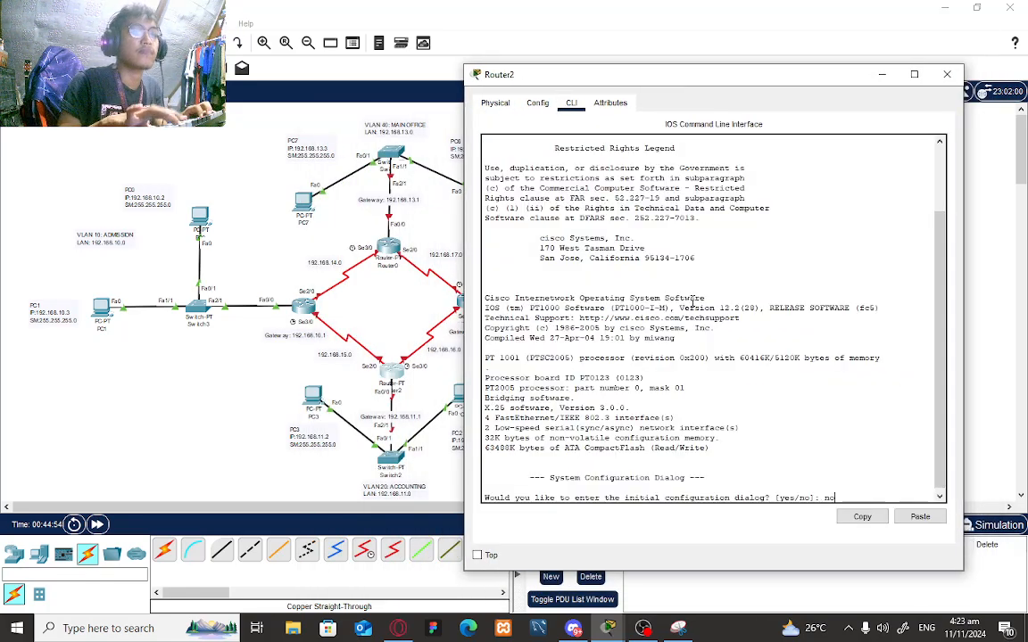
pyautogui.press('Return')
pyautogui.press('Return')
pyautogui.write('enable')
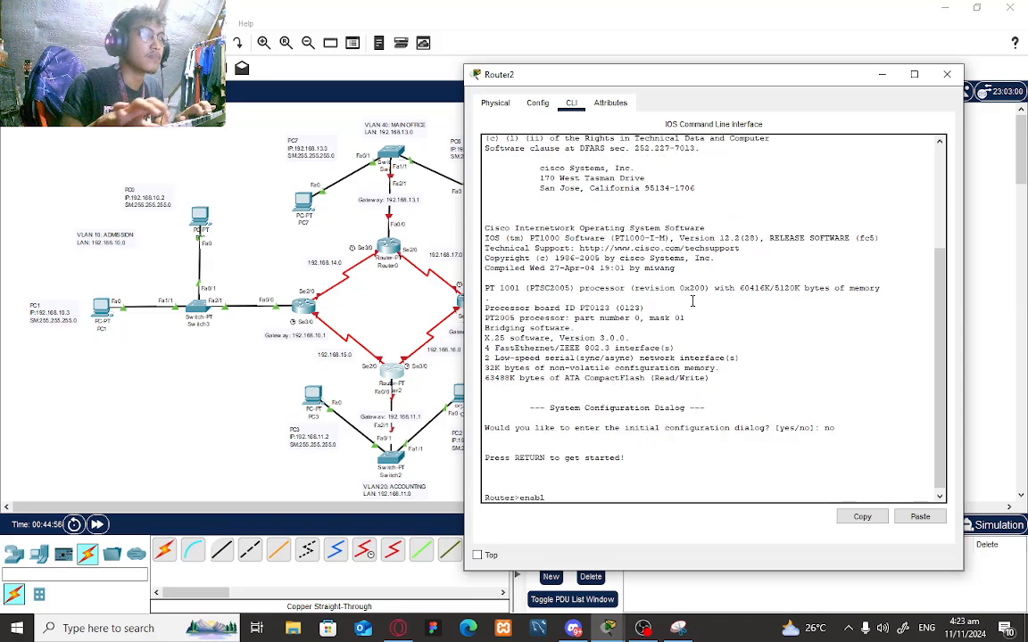
pyautogui.press('Return')
# - Enter global configuration, bring Fa0/0 up and create subinterface Fa0/0.20
pyautogui.write('config t')
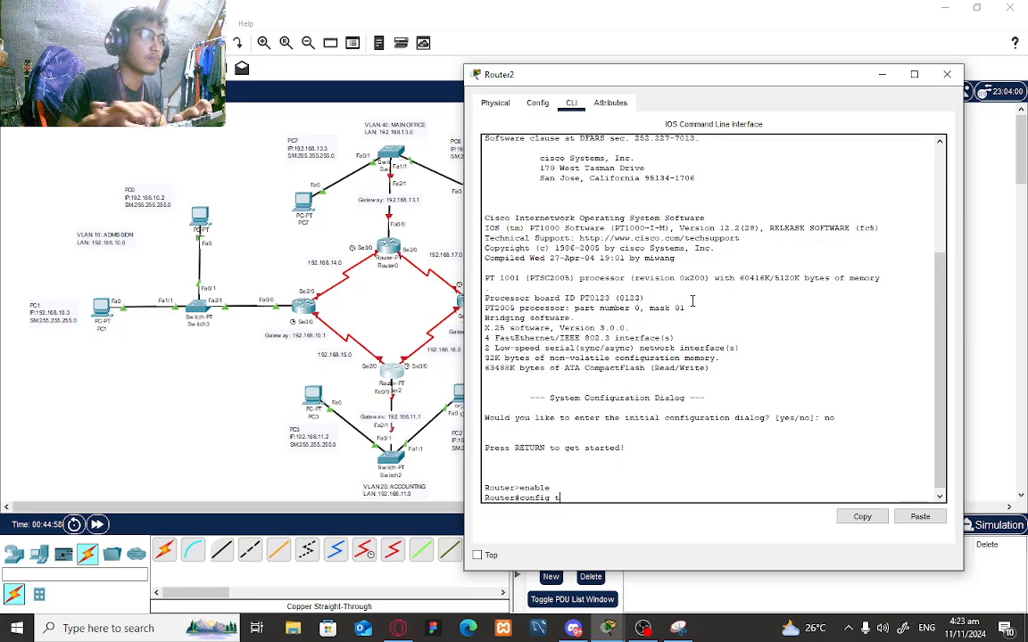
pyautogui.press('Return')
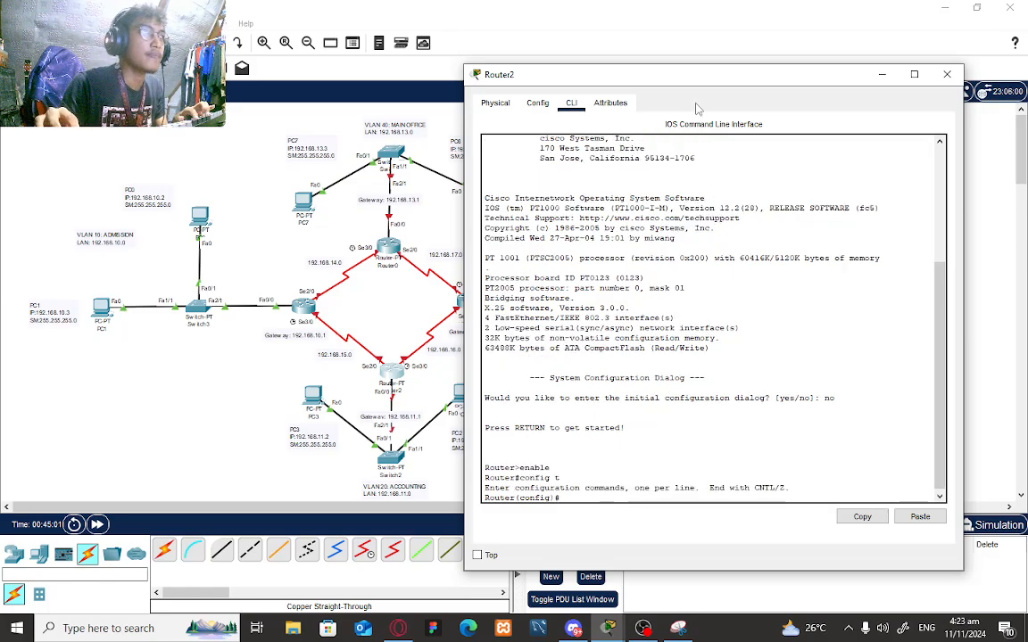
pyautogui.moveTo(714, 83); pyautogui.dragTo(734, 77)
pyautogui.write('int ')
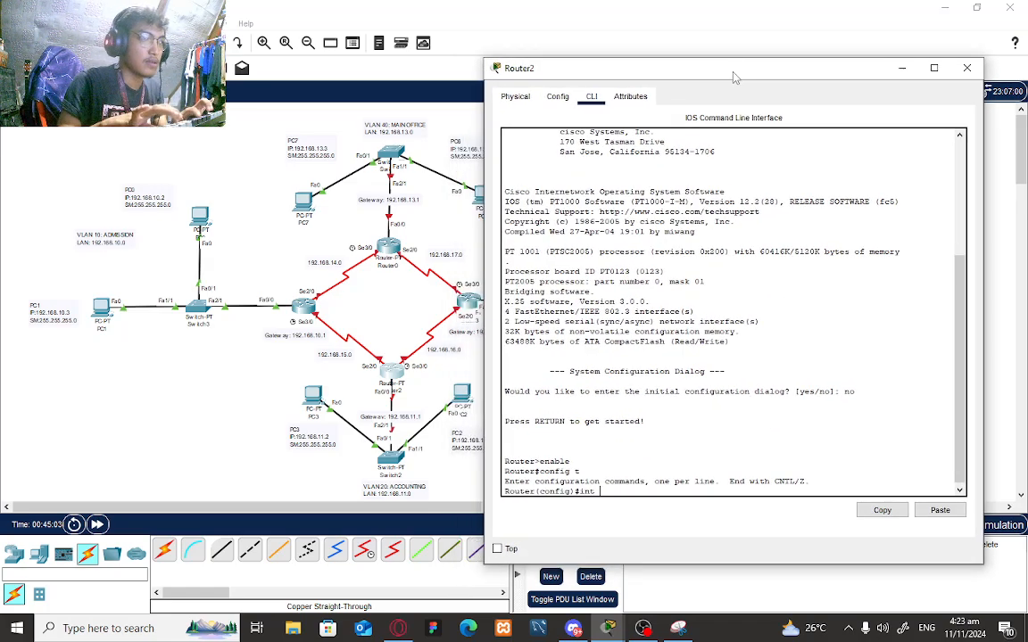
pyautogui.write('fa0/0')
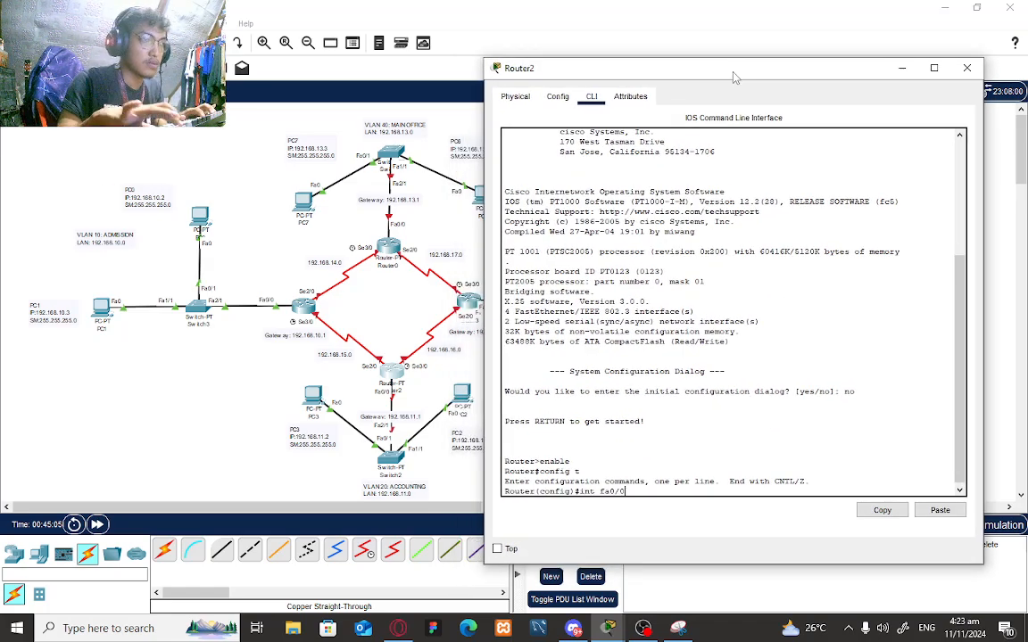
pyautogui.press('Return')
pyautogui.write('no sh')
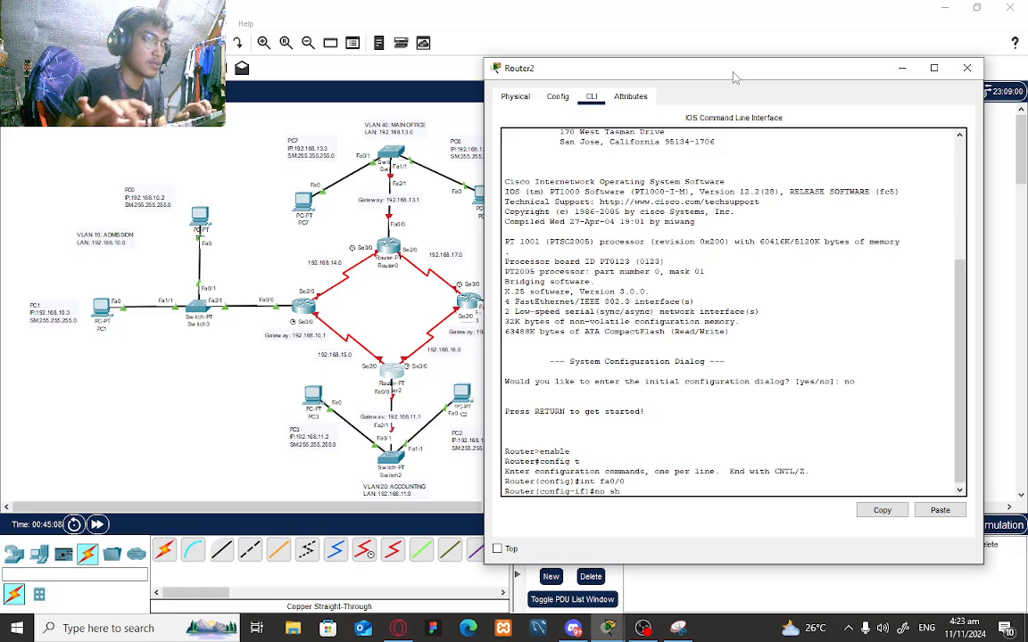
pyautogui.press('Return')
pyautogui.press('Return')
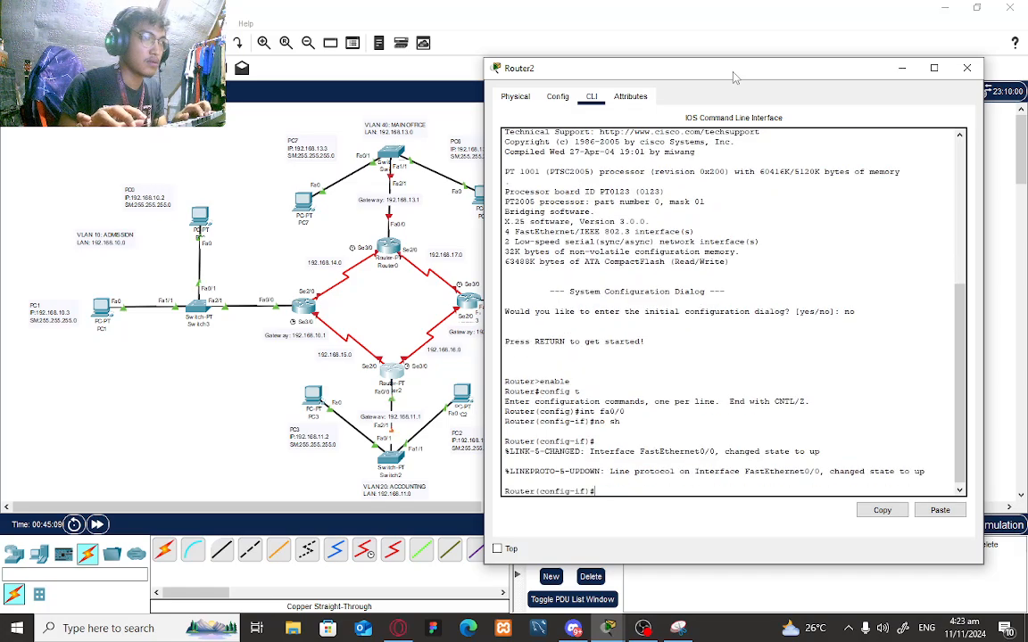
pyautogui.write('int fa')
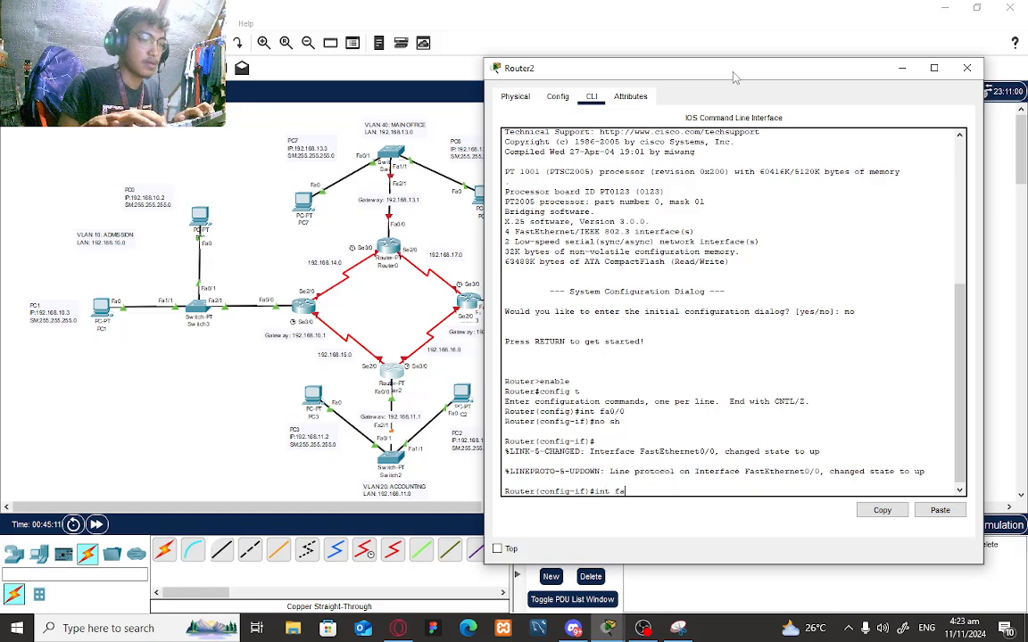
pyautogui.write('0/0')
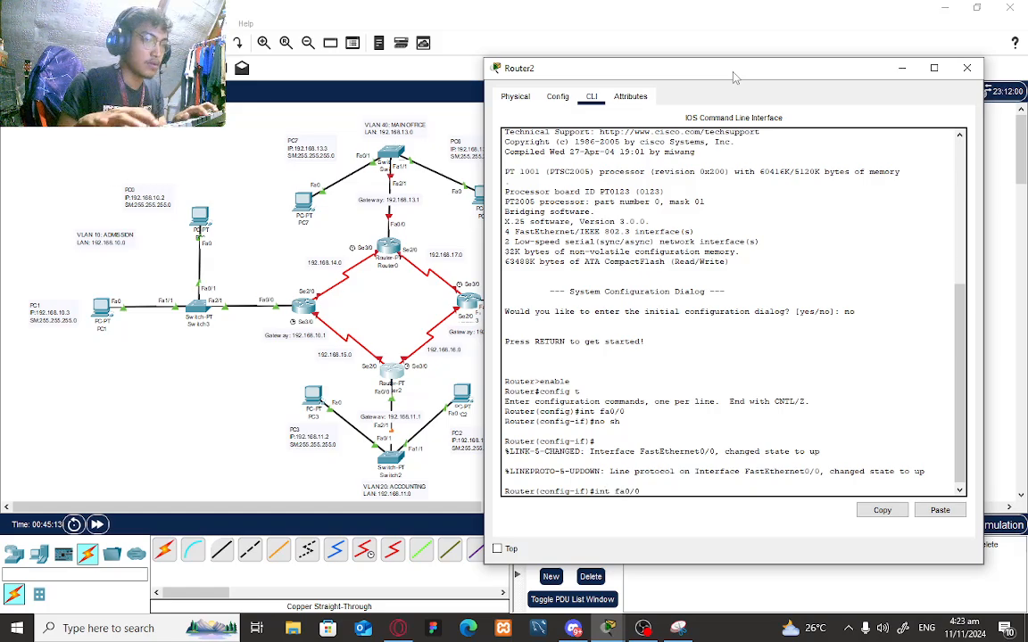
pyautogui.write('.20')
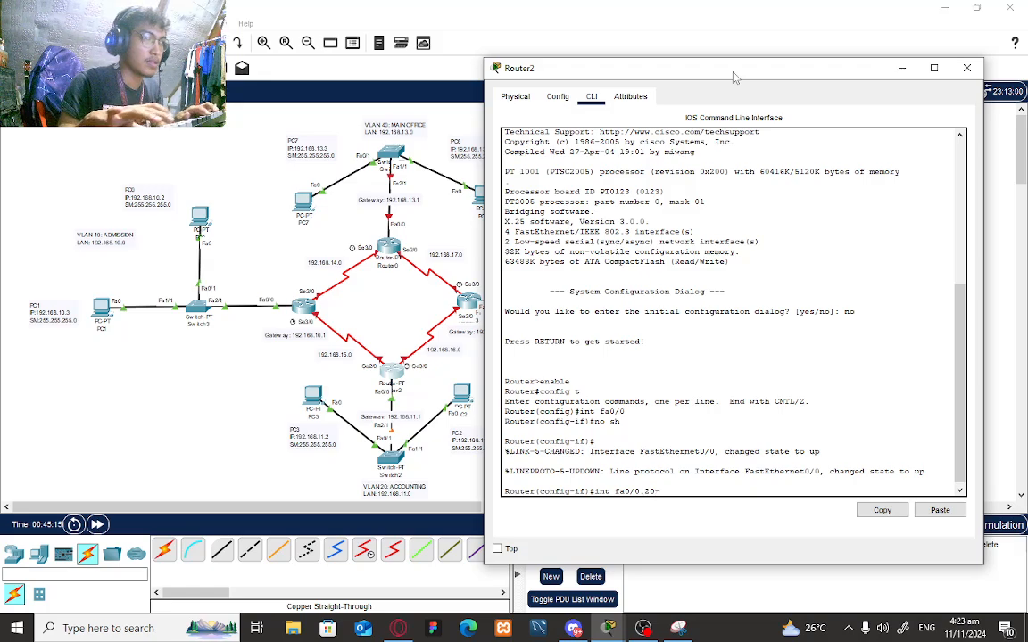
pyautogui.press('Return')
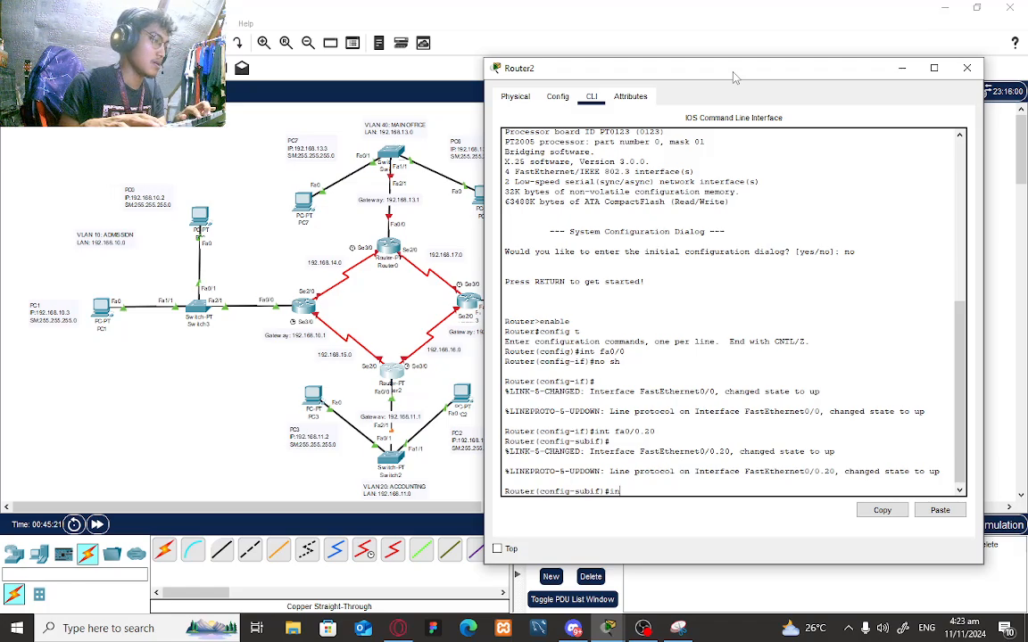
# - Tag Fa0/0.20 for dot1Q VLAN 20 with 192.168.11.1 255.255.255.0, then exit
pyautogui.press('BackSpace')
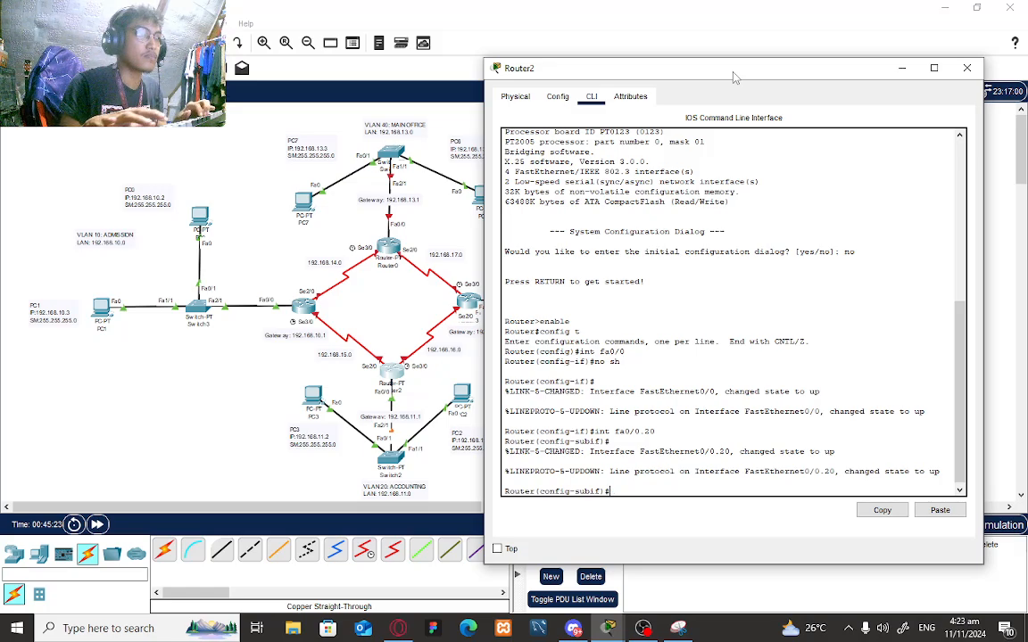
pyautogui.write('encapsu')
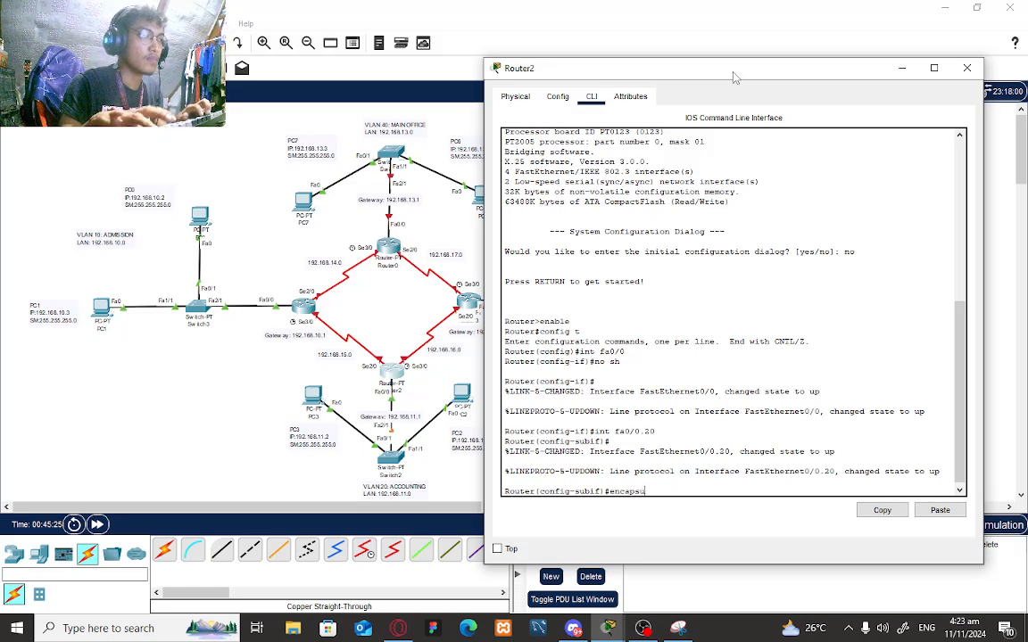
pyautogui.write('lation dot')
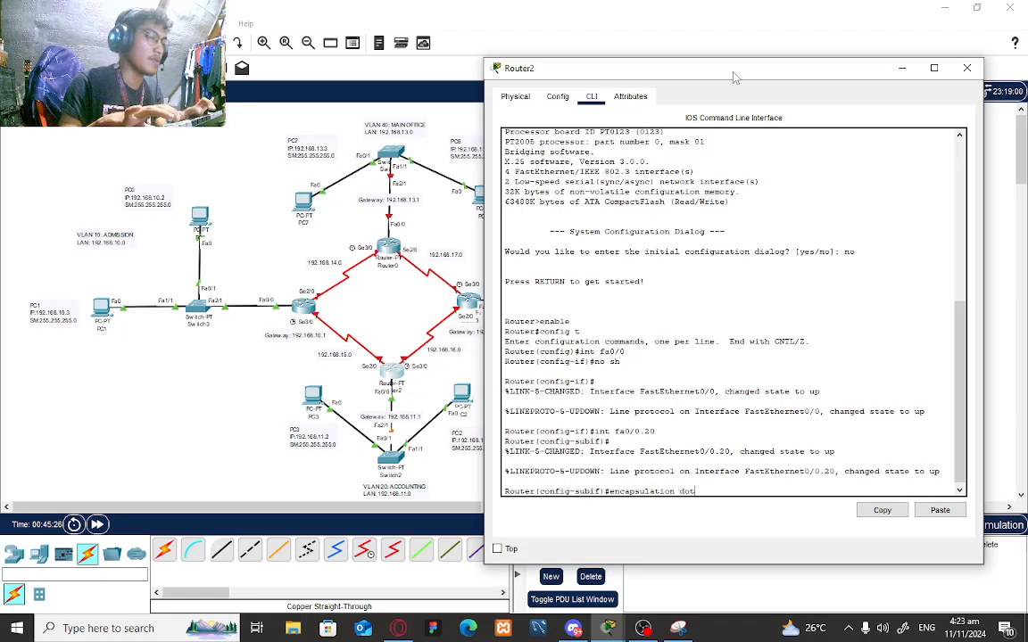
pyautogui.write('1Q 20')
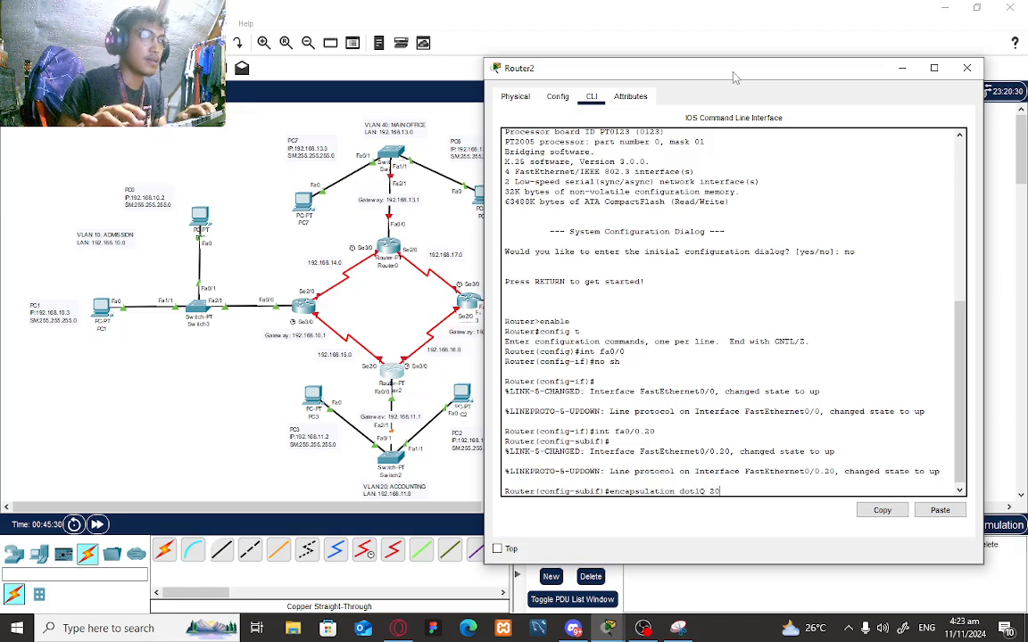
pyautogui.press('Return')
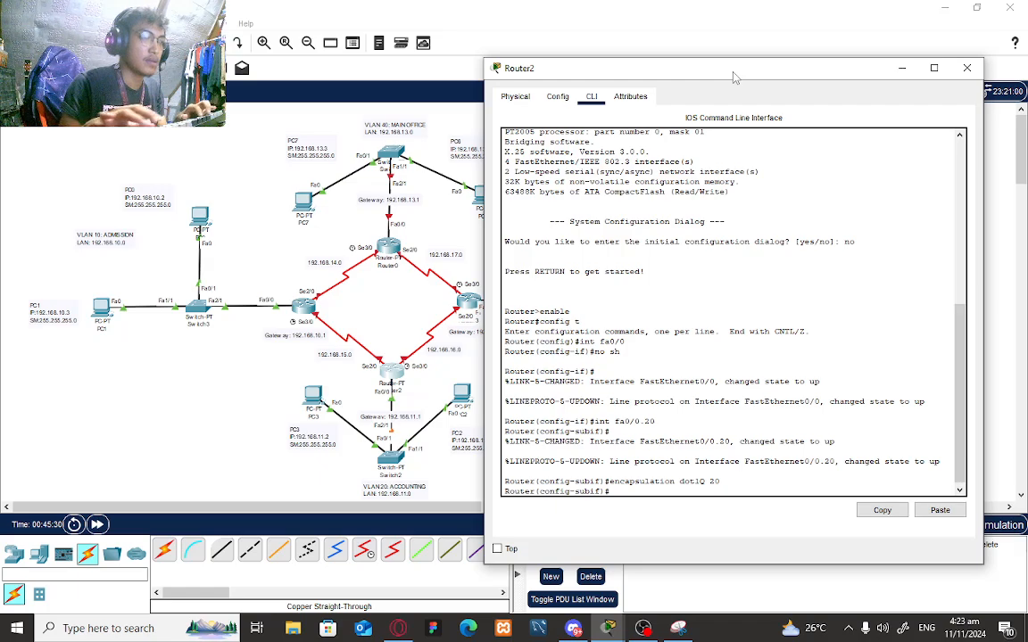
pyautogui.write('ip add 19')
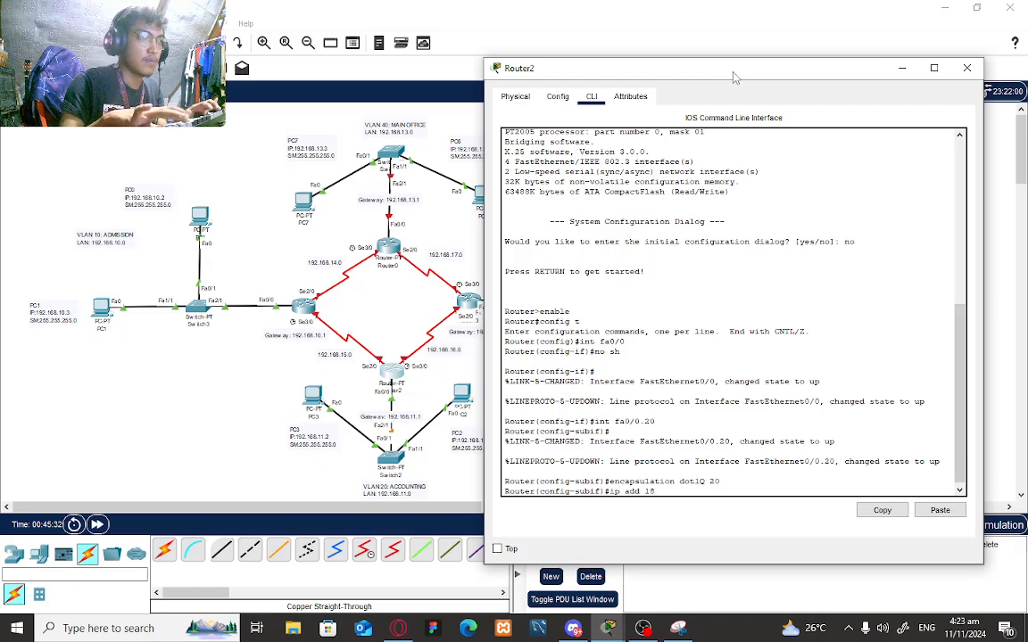
pyautogui.write('2.1')
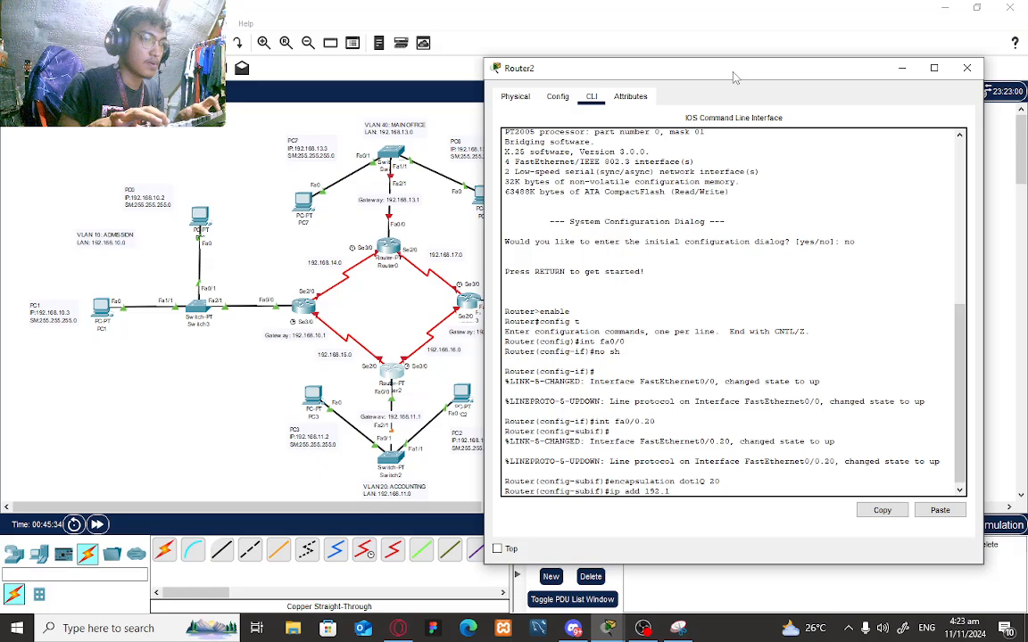
pyautogui.write('68.')
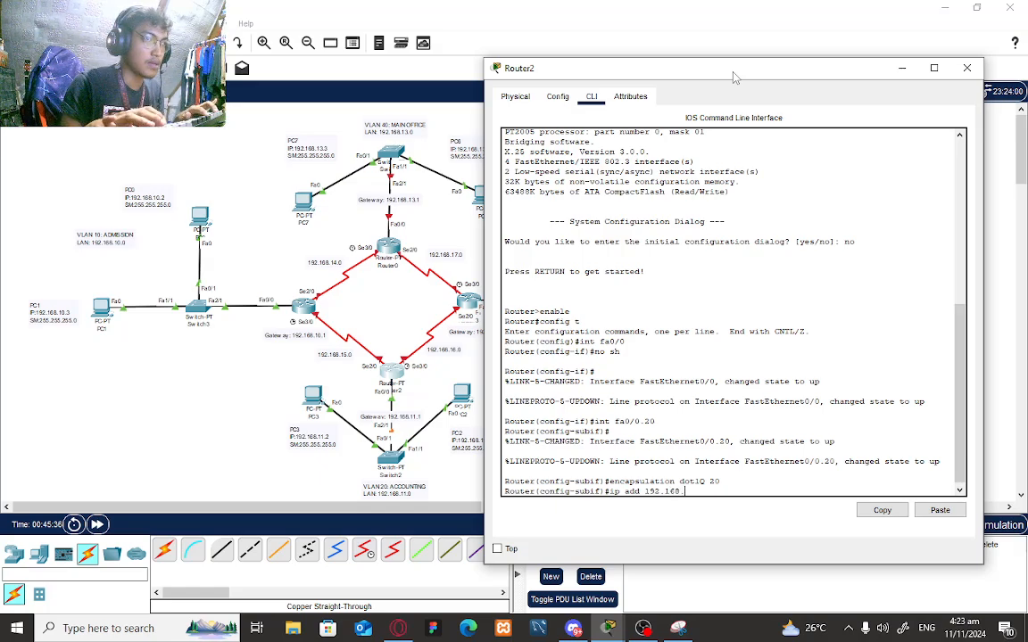
pyautogui.write('11.1')
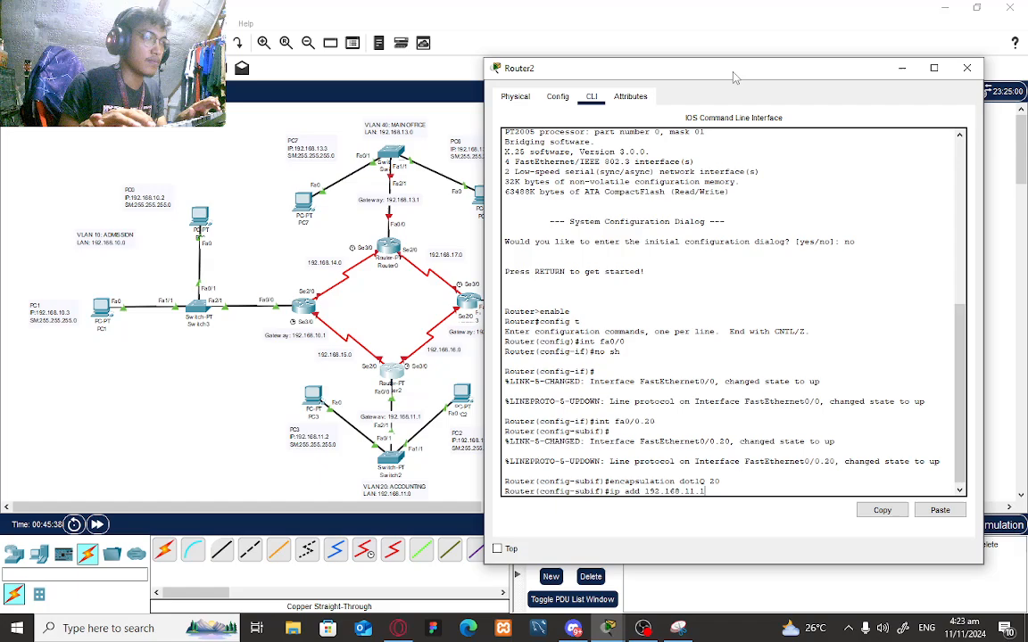
pyautogui.write(' 255.2')
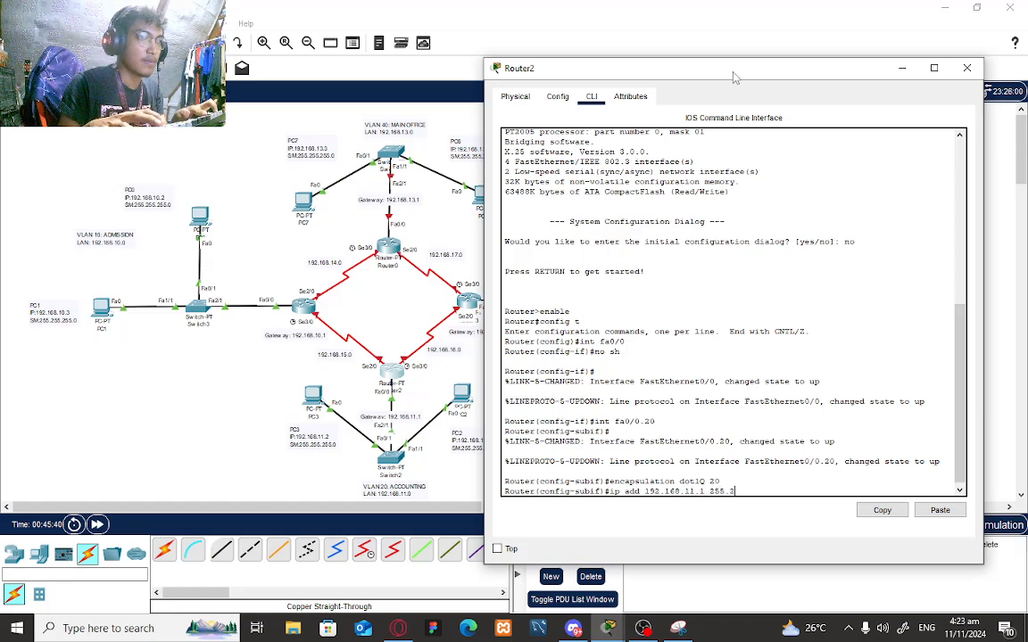
pyautogui.write('55.255.0')
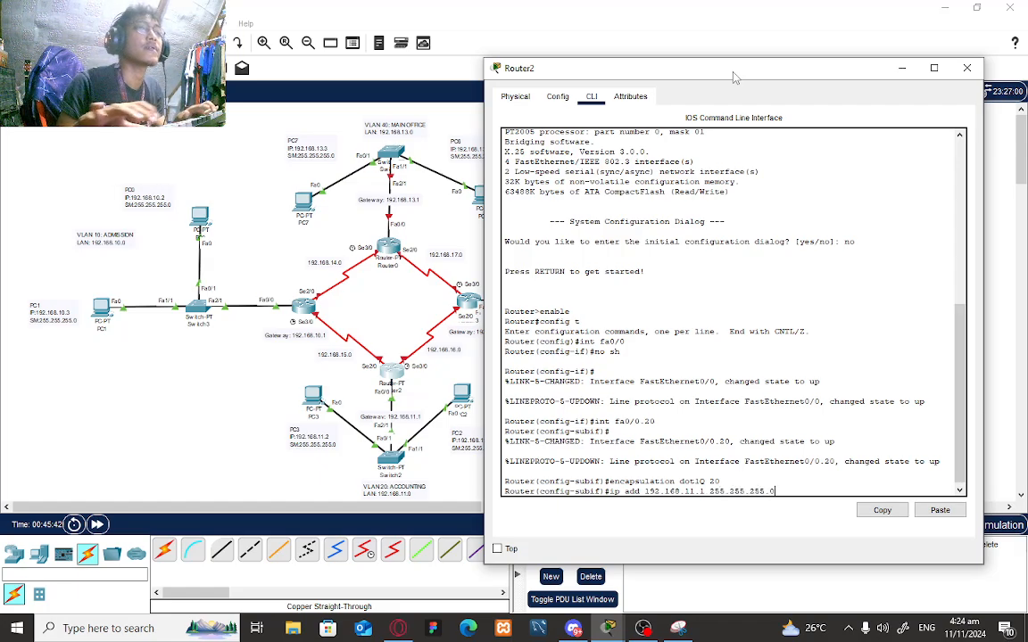
pyautogui.press('Return')
pyautogui.write('exit')
pyautogui.press('Return')
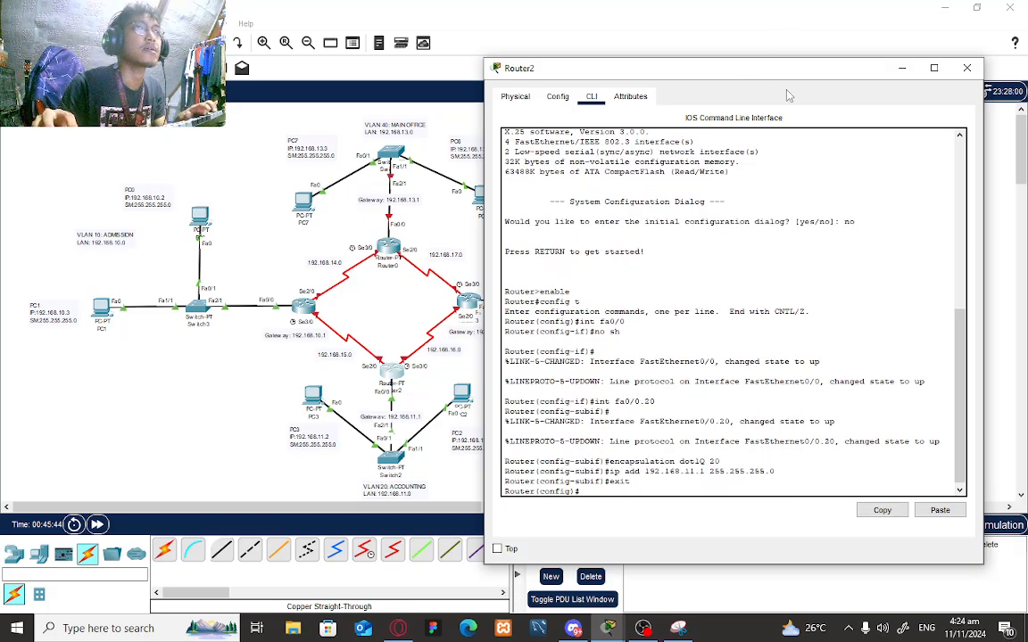
pyautogui.click(902, 70)
# - Open Router3's CLI and decline the initial setup dialog
pyautogui.click(587, 314)
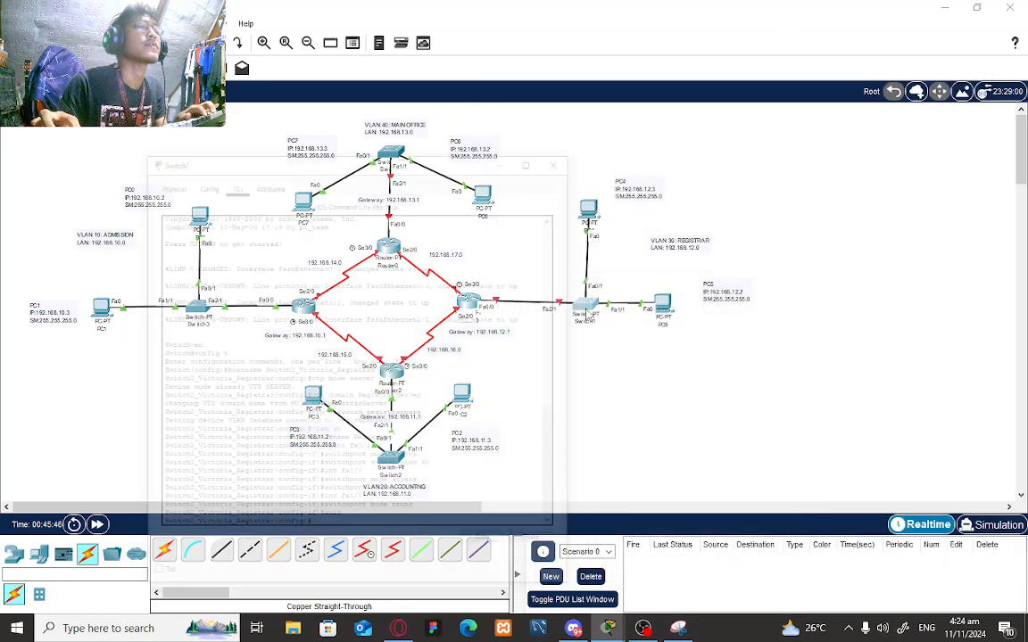
pyautogui.click(428, 50)
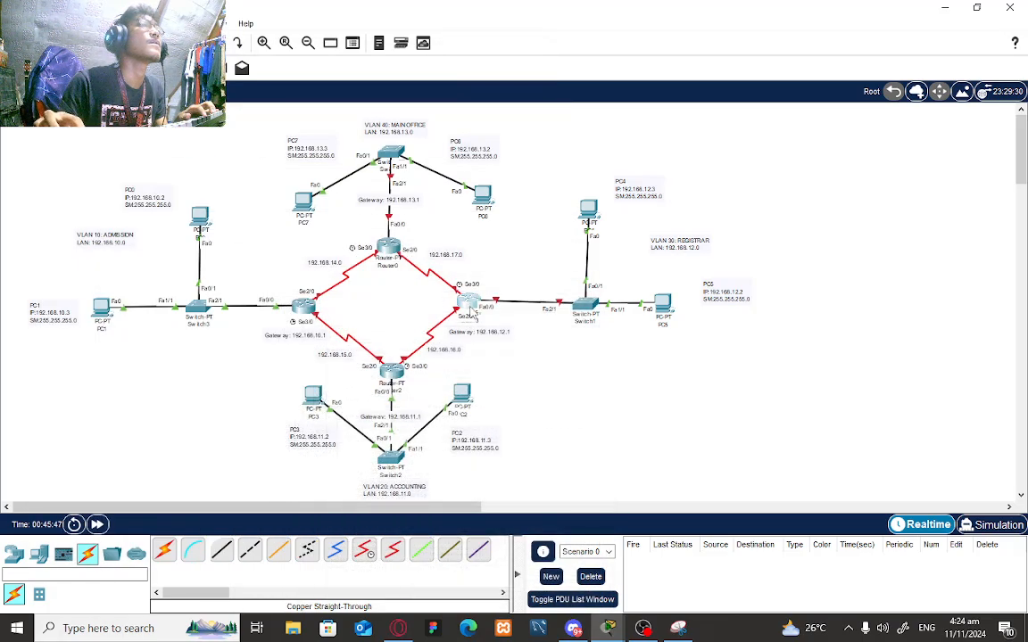
pyautogui.click(466, 301)
pyautogui.moveTo(629, 109); pyautogui.dragTo(375, 72)
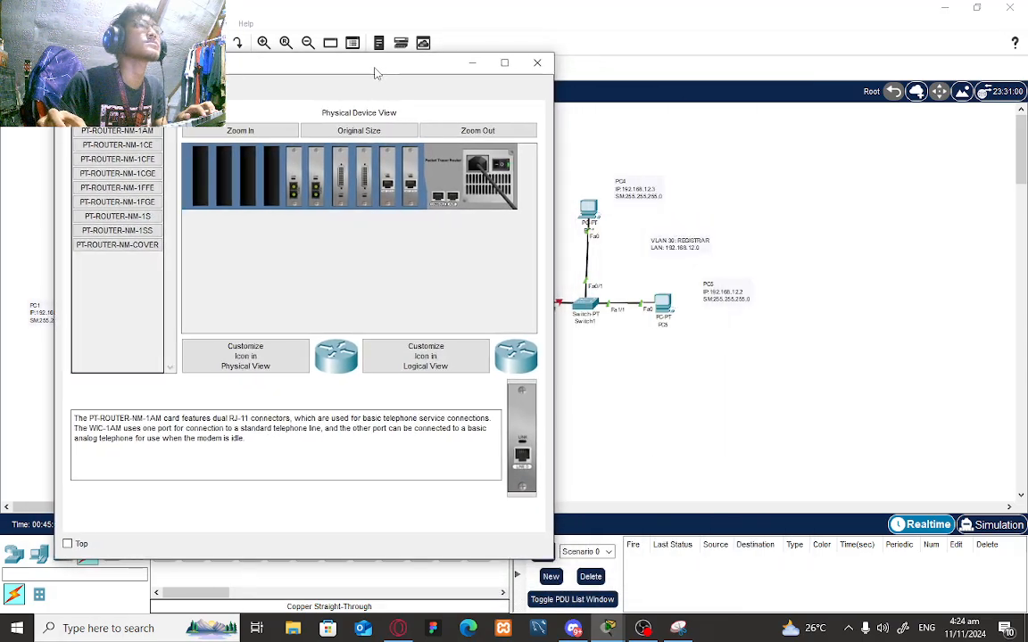
pyautogui.click(162, 91)
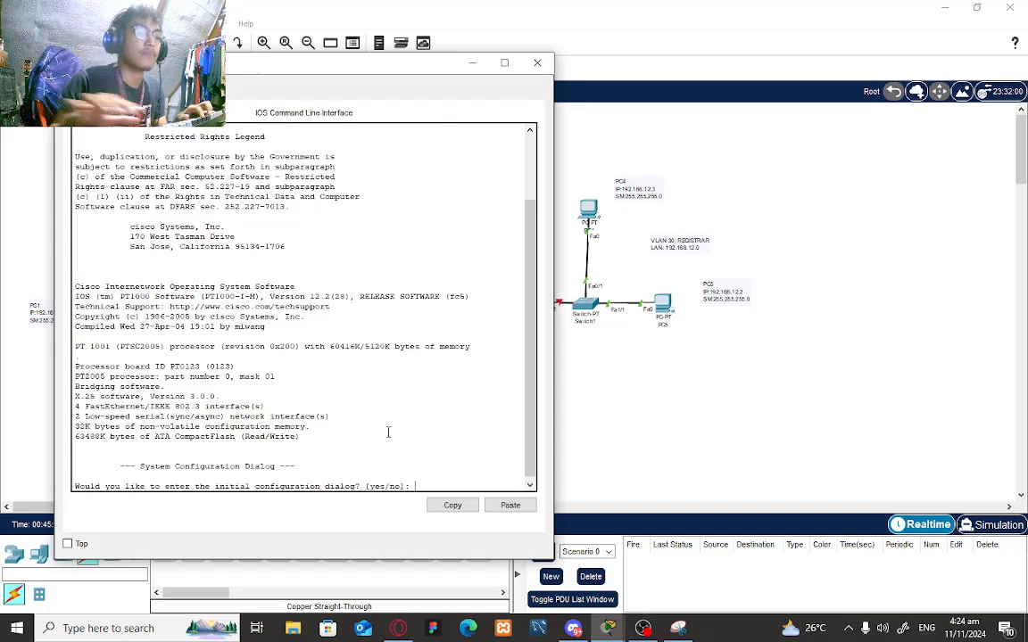
pyautogui.write('no')
pyautogui.press('Return')
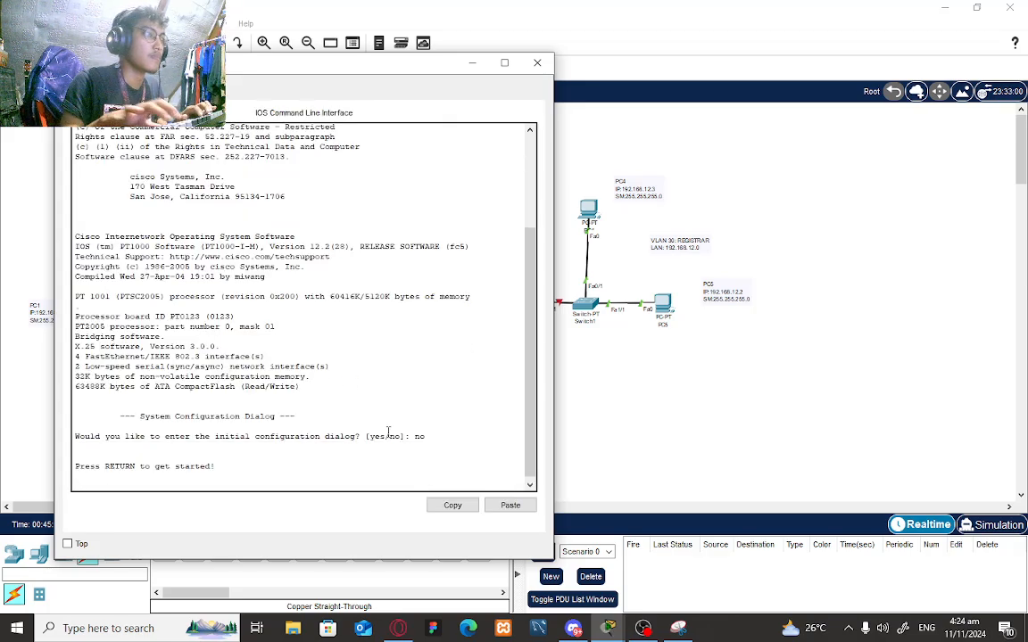
pyautogui.press('Return')
# - Enter global configuration, bring Fa0/0 up and create subinterface Fa0/0.30
pyautogui.write('en')
pyautogui.press('Return')
pyautogui.write('con')
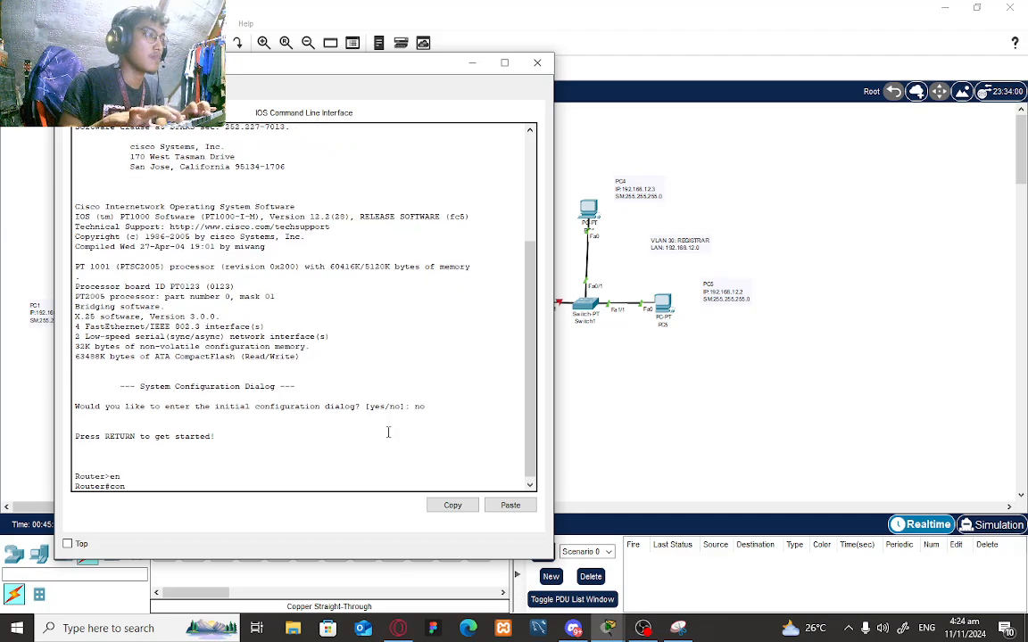
pyautogui.write('fig t')
pyautogui.press('Return')
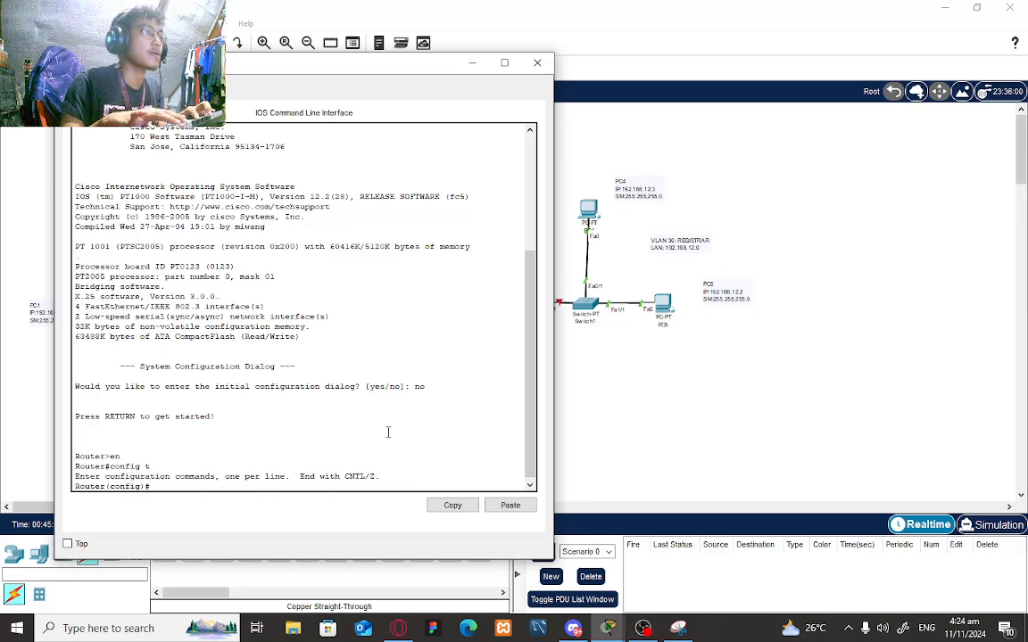
pyautogui.write('int fa')
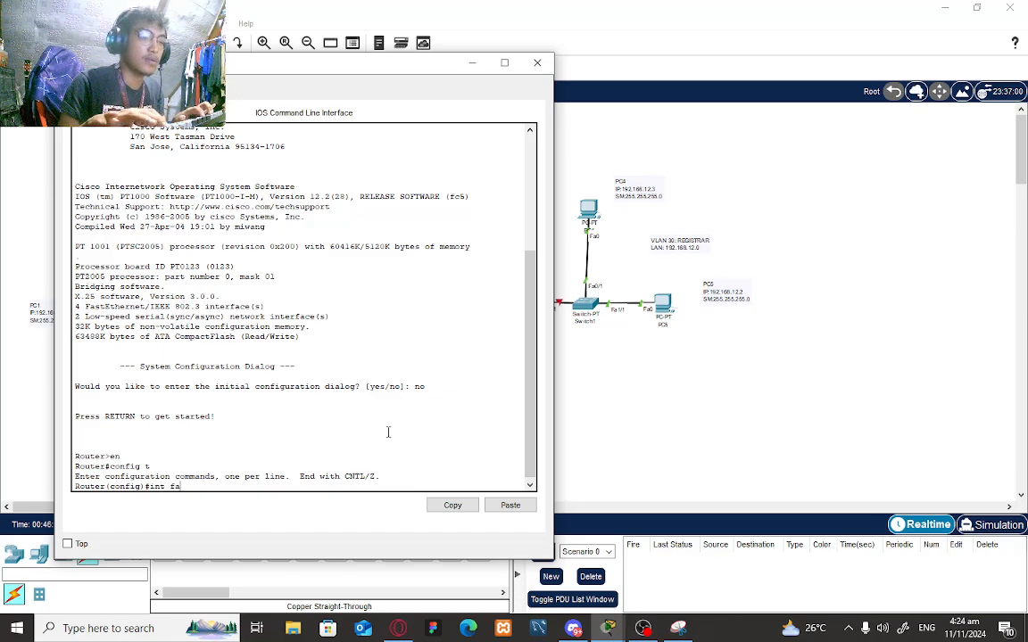
pyautogui.write('0/0')
pyautogui.press('Return')
pyautogui.write('no sh')
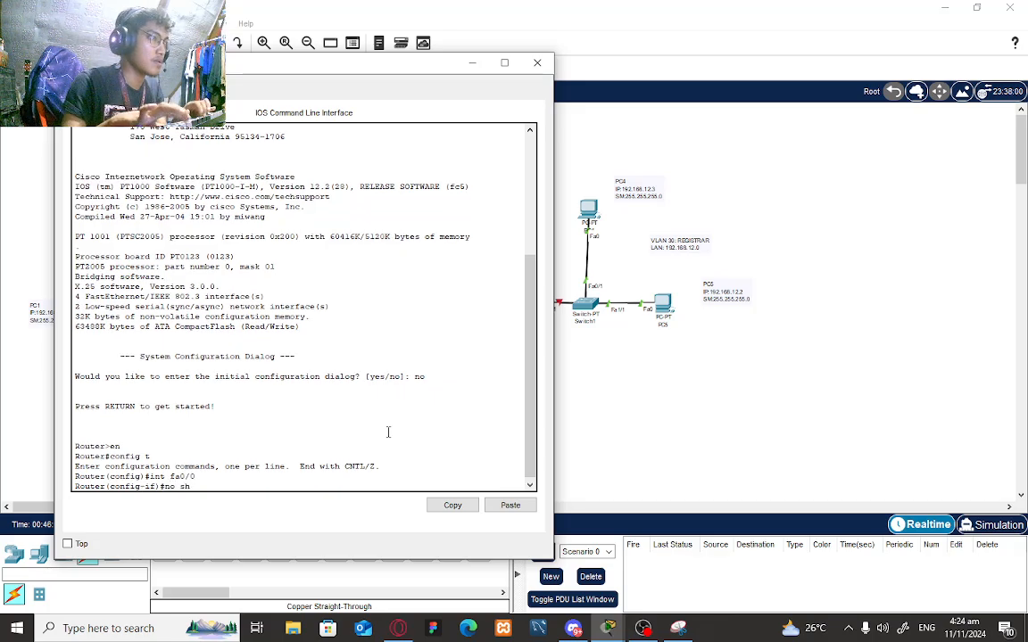
pyautogui.press('Return')
pyautogui.press('Return')
pyautogui.write('int fa')
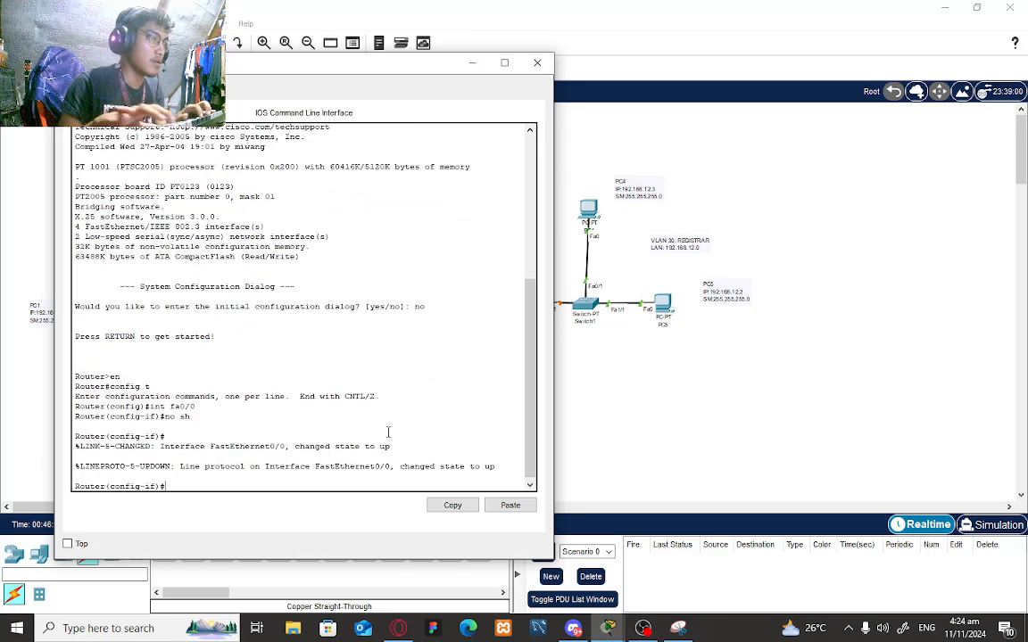
pyautogui.write('0')
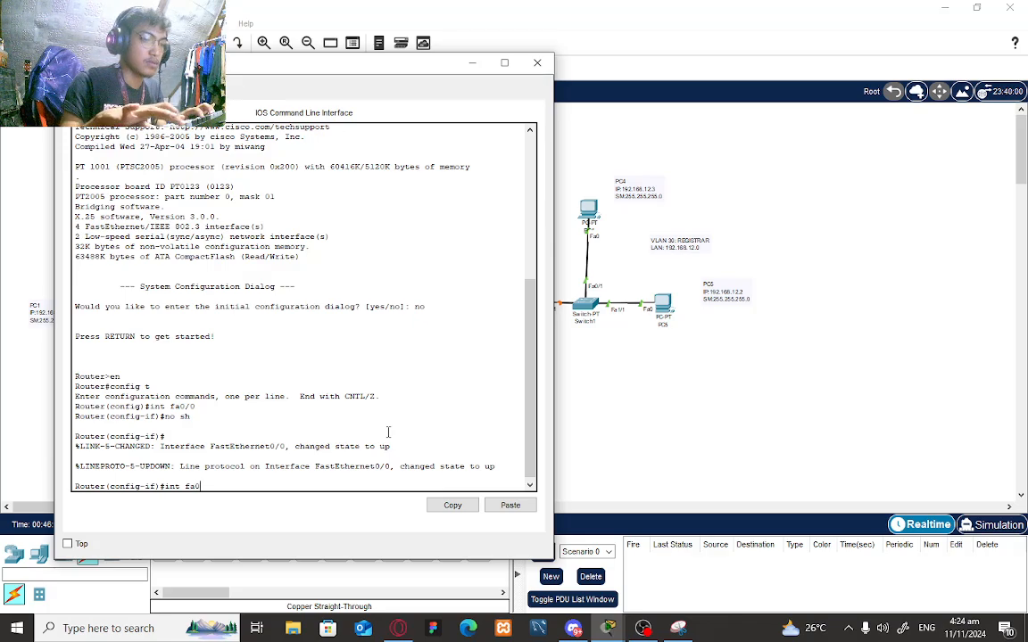
pyautogui.write('/0.3')
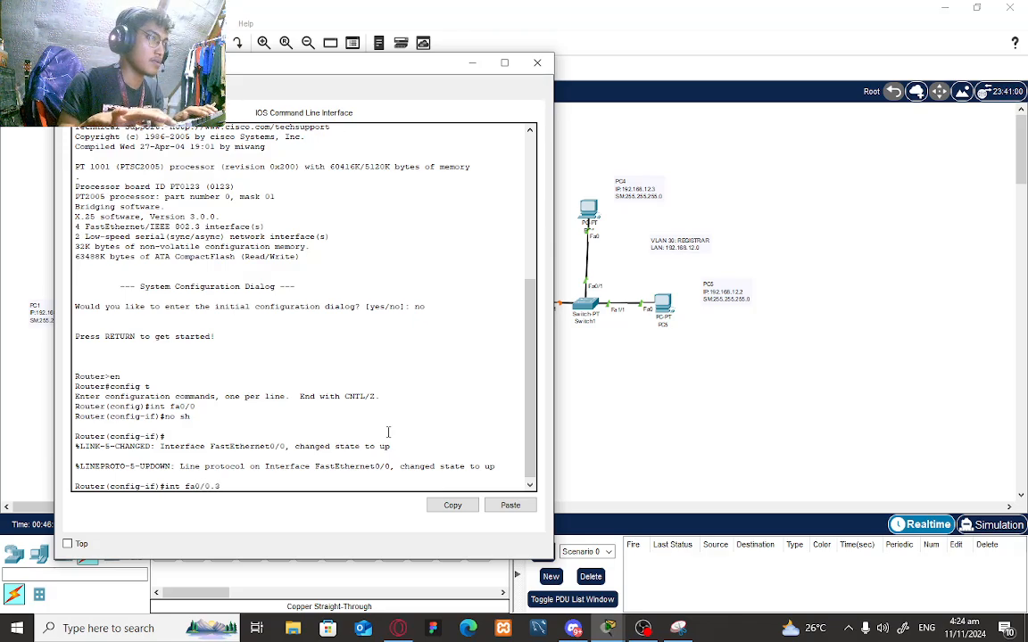
pyautogui.write('0')
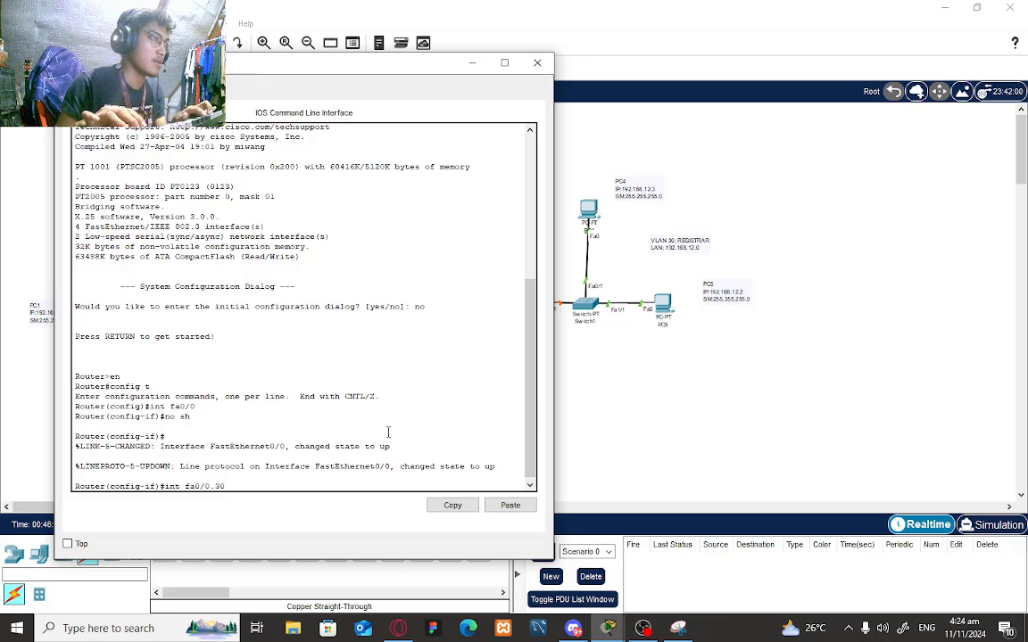
pyautogui.press('Return')
pyautogui.press('Return')
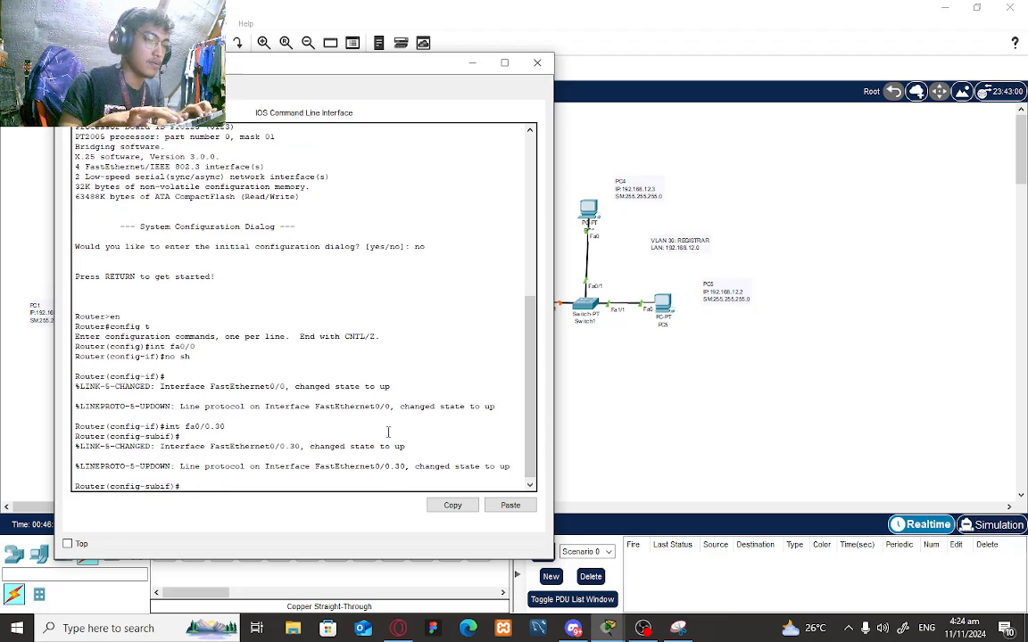
# - Tag Fa0/0.30 for dot1Q VLAN 30 with address 192.168.12.1 255.255.255.0, then exit
pyautogui.write('encapsula')
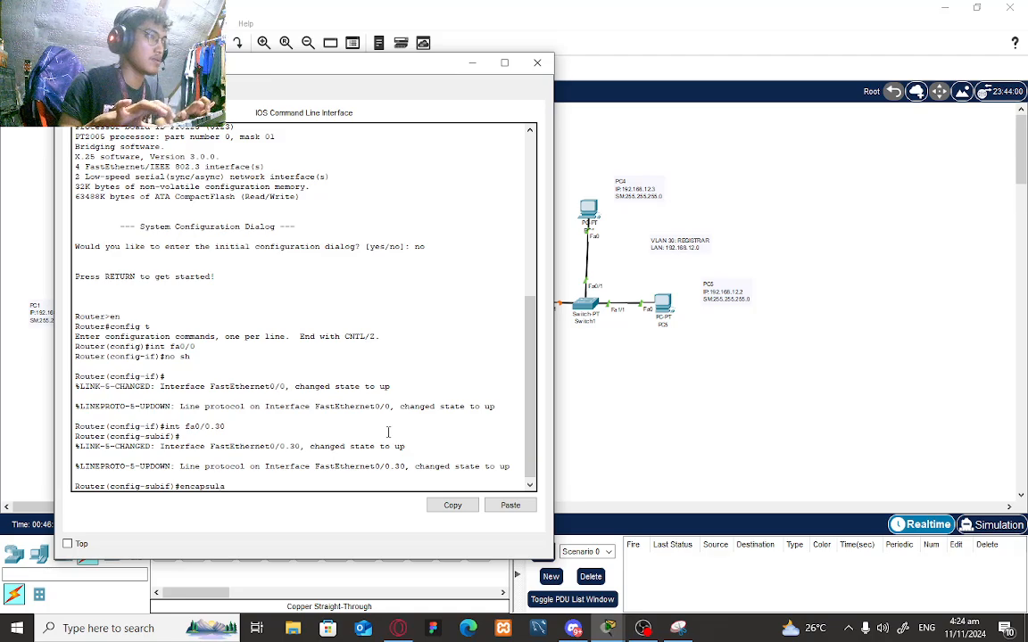
pyautogui.write('tio')
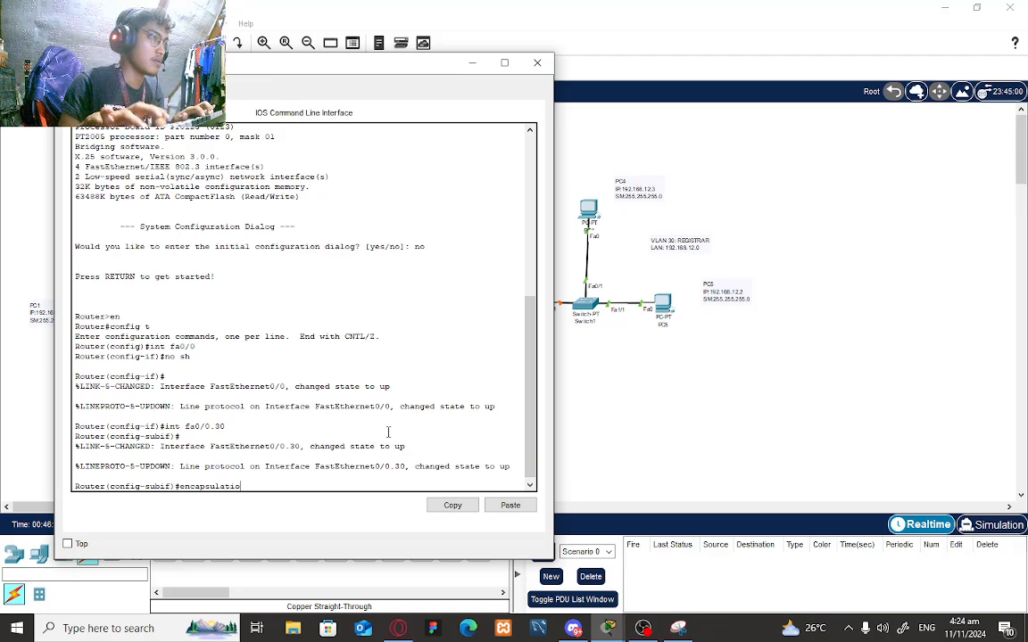
pyautogui.write('n')
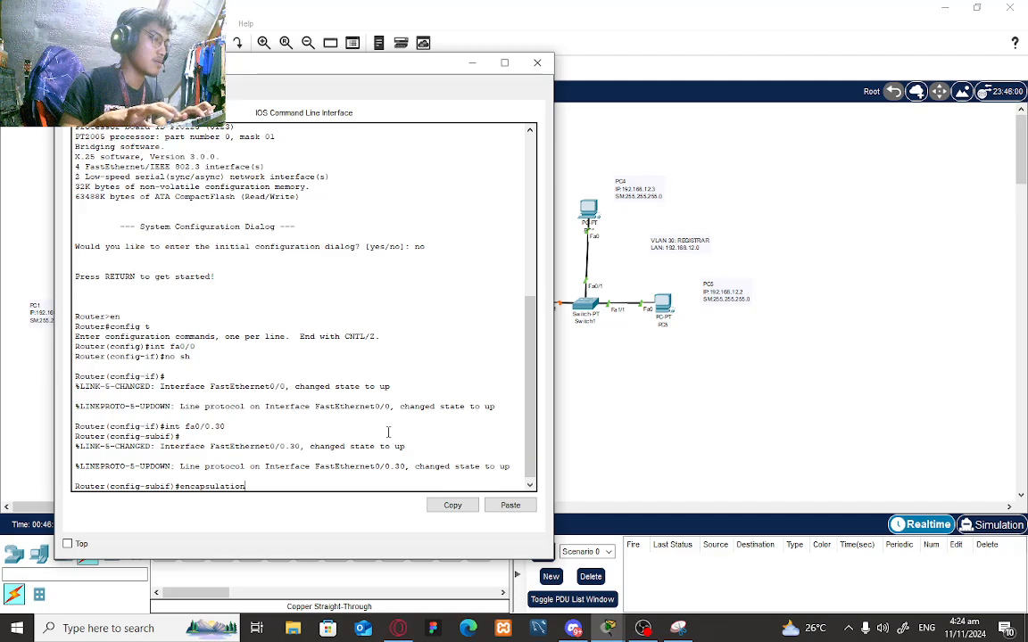
pyautogui.write(' dot1Q 30')
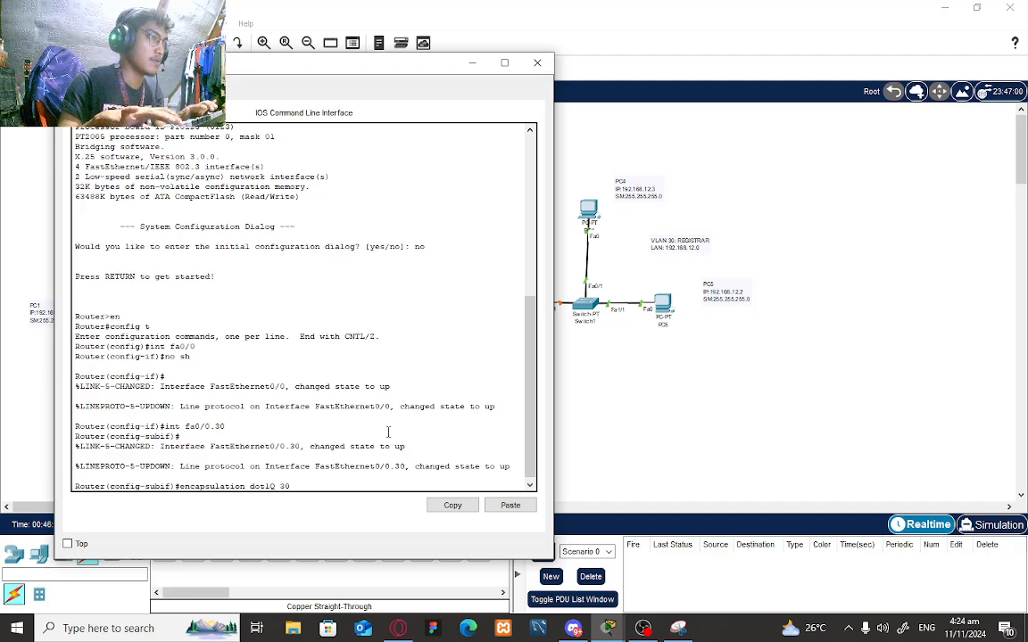
pyautogui.press('Return')
pyautogui.write('ip')
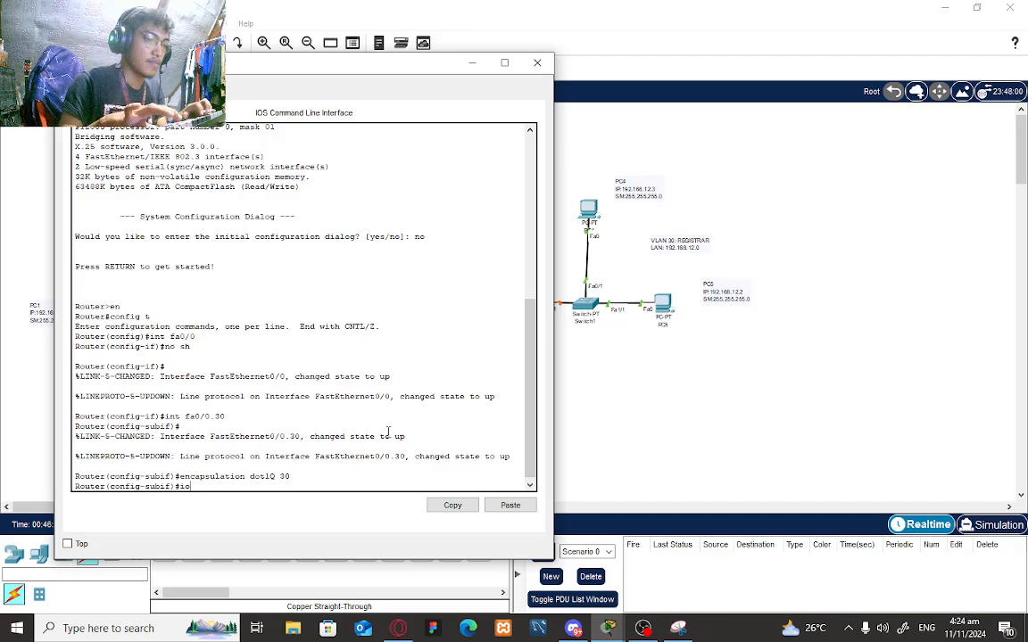
pyautogui.write(' add 1')
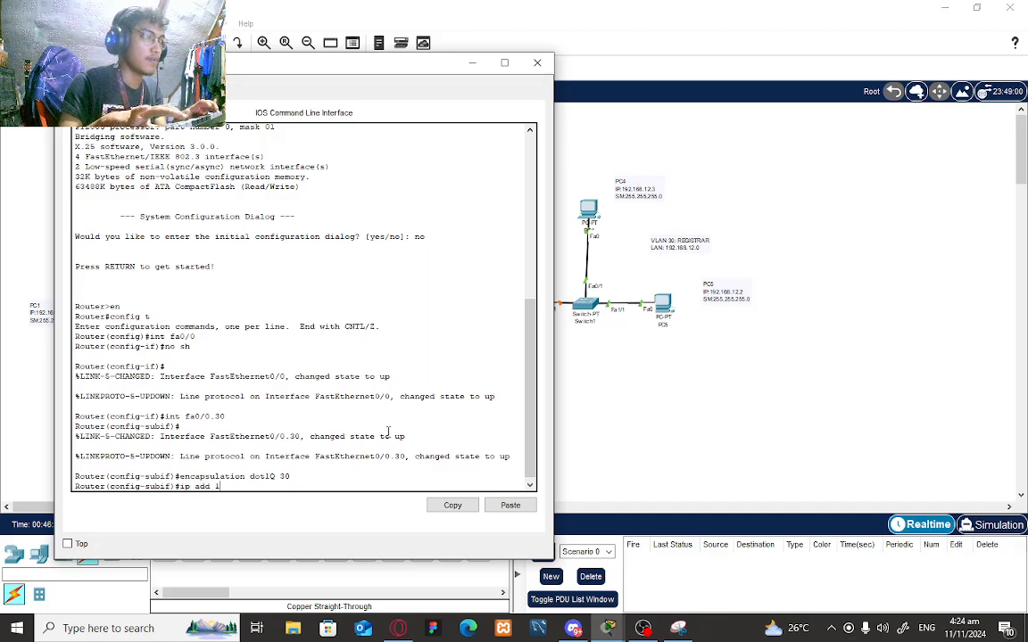
pyautogui.write('092.1')
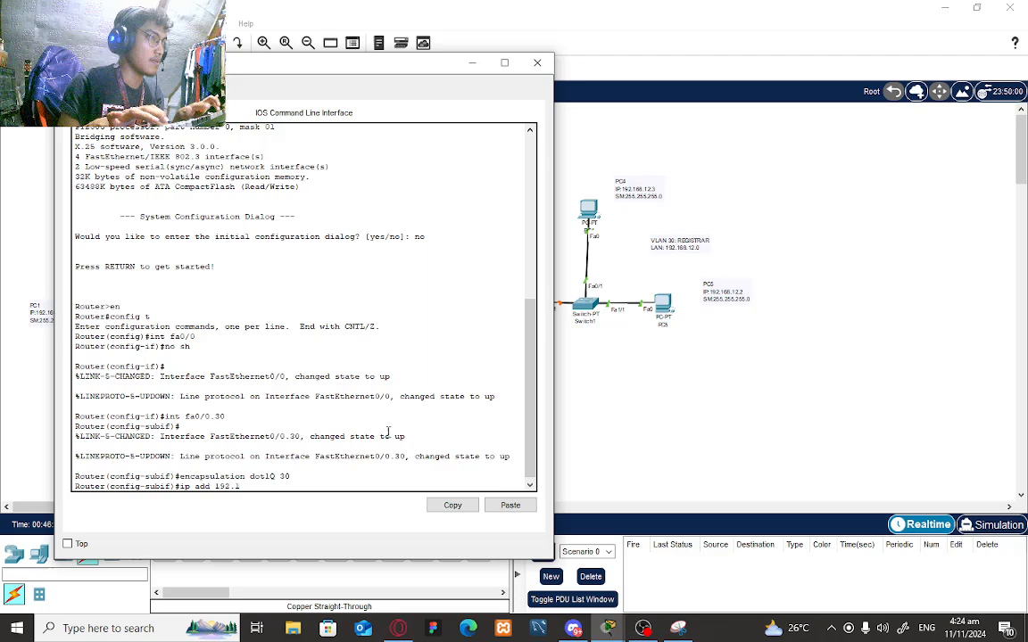
pyautogui.write('68.')
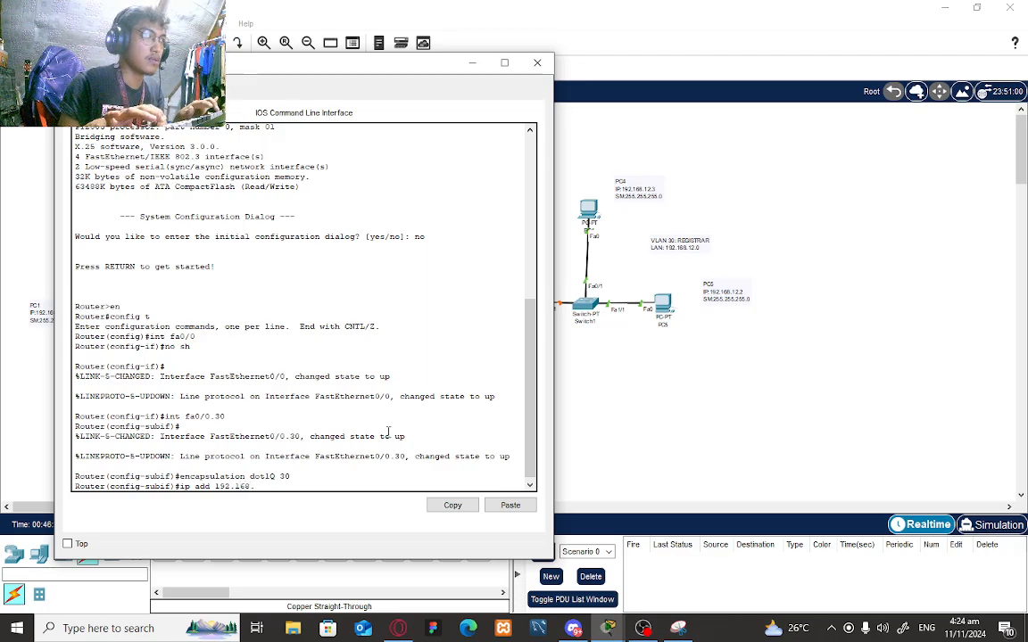
pyautogui.write('1')
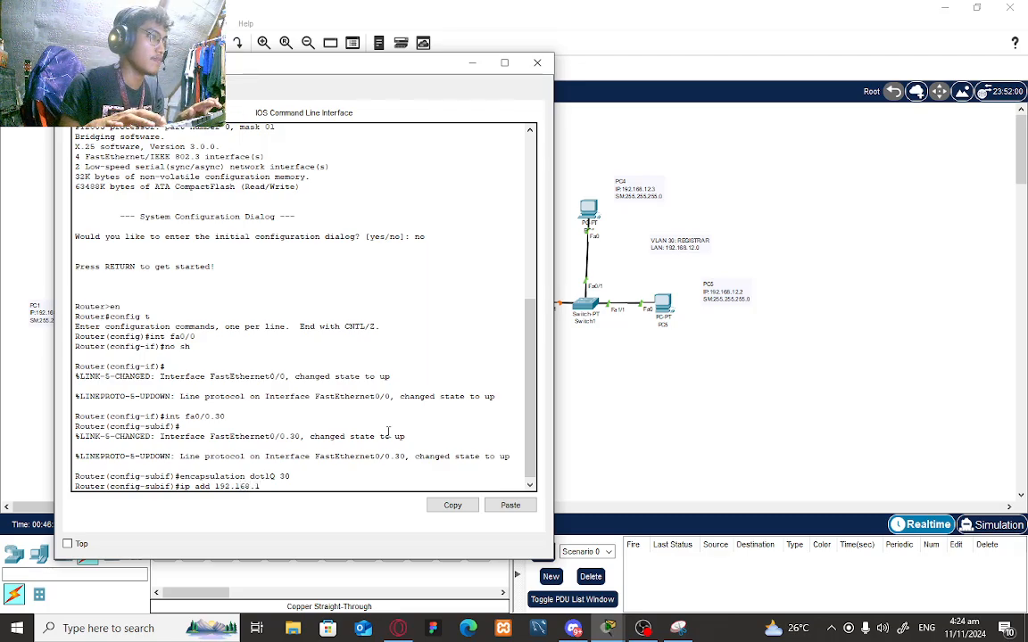
pyautogui.write('2.1 255.')
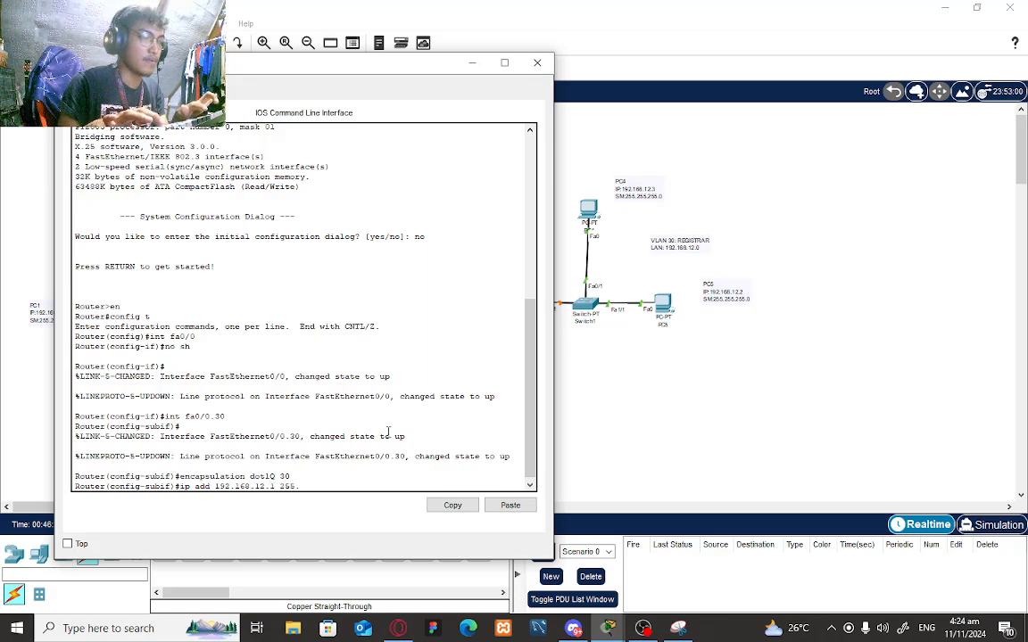
pyautogui.write('255.255.0')
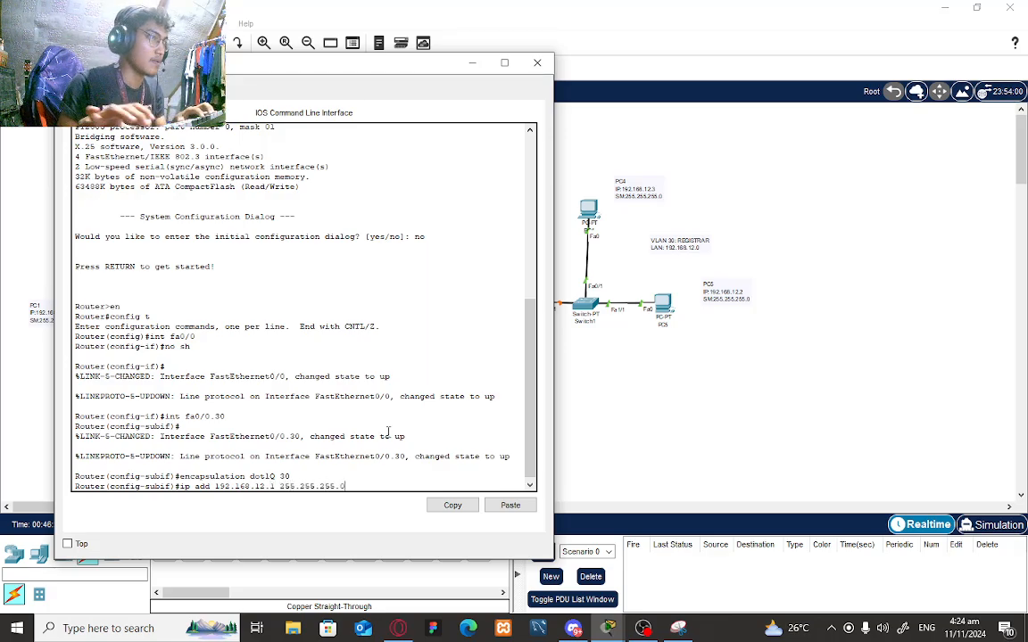
pyautogui.press('Return')
pyautogui.write('exit')
pyautogui.press('Return')
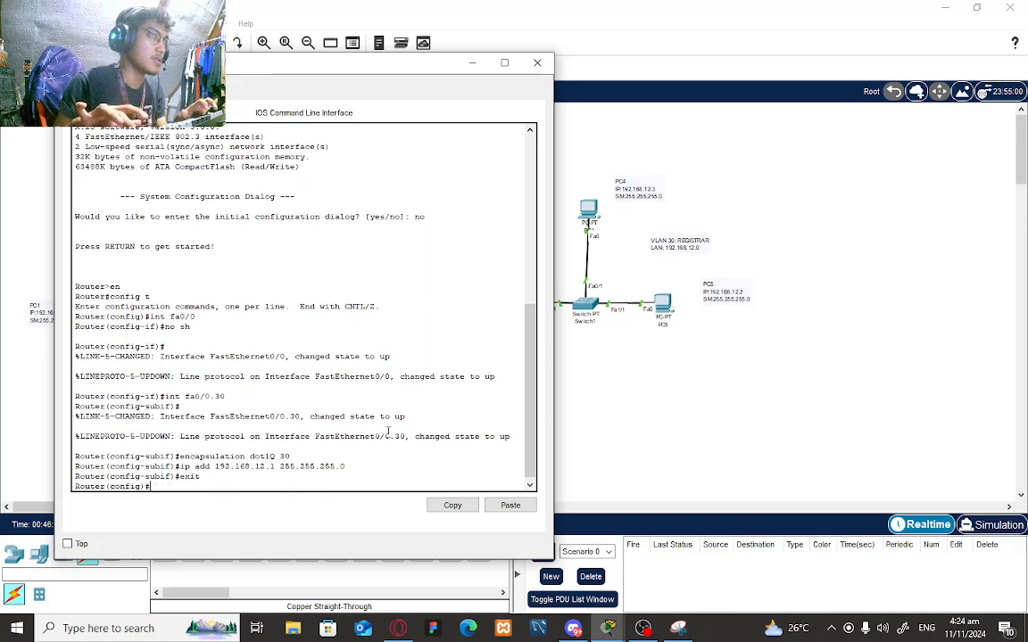
pyautogui.click(469, 64)
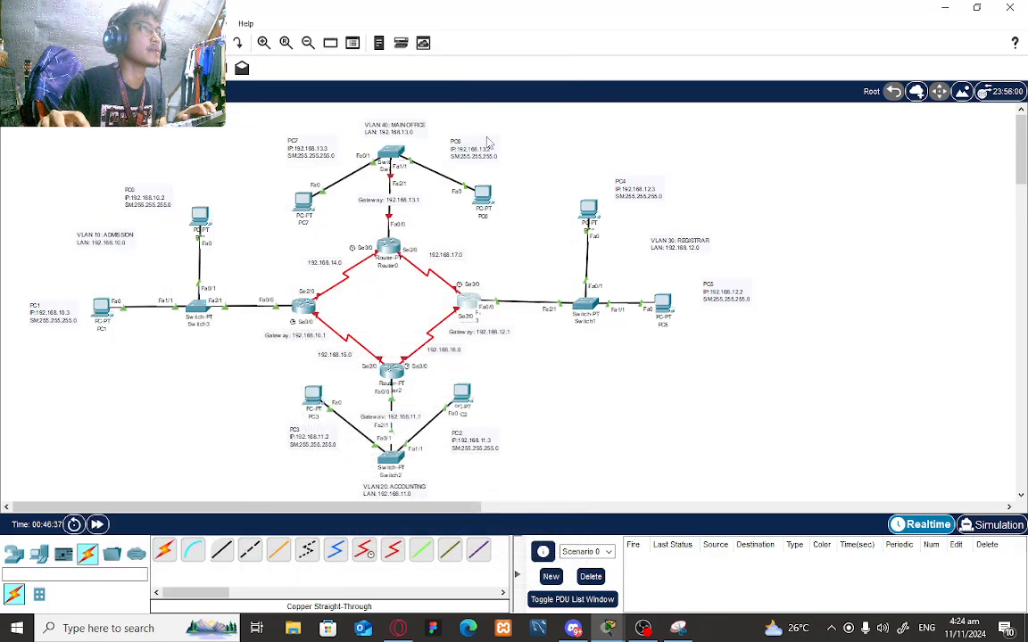
# - Open Router0's CLI, decline setup, and enter global configuration mode
pyautogui.click(387, 247)
pyautogui.click(416, 128)
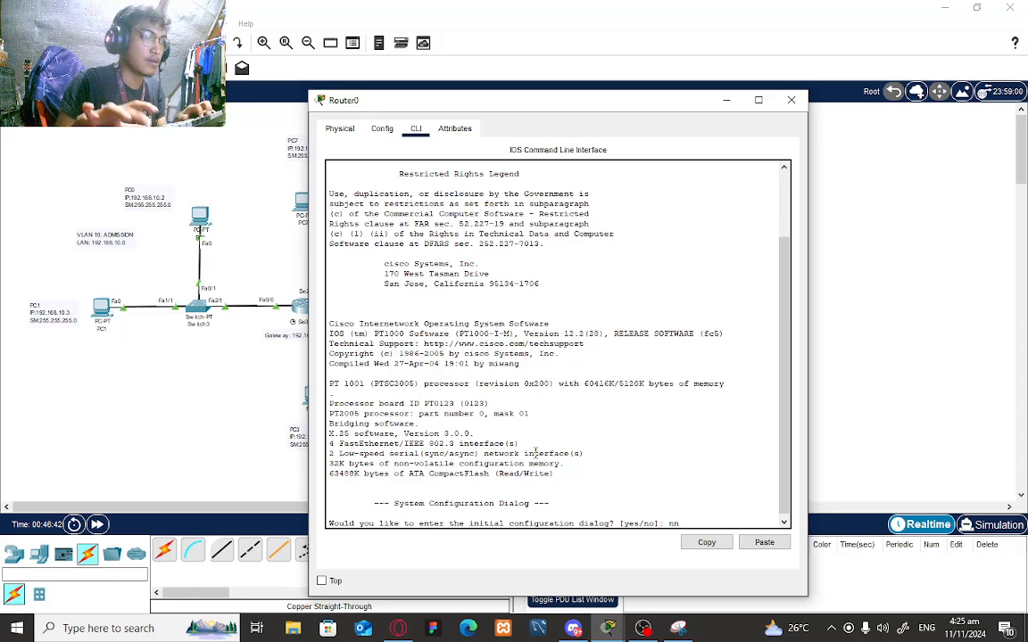
pyautogui.write('no')
pyautogui.press('Return')
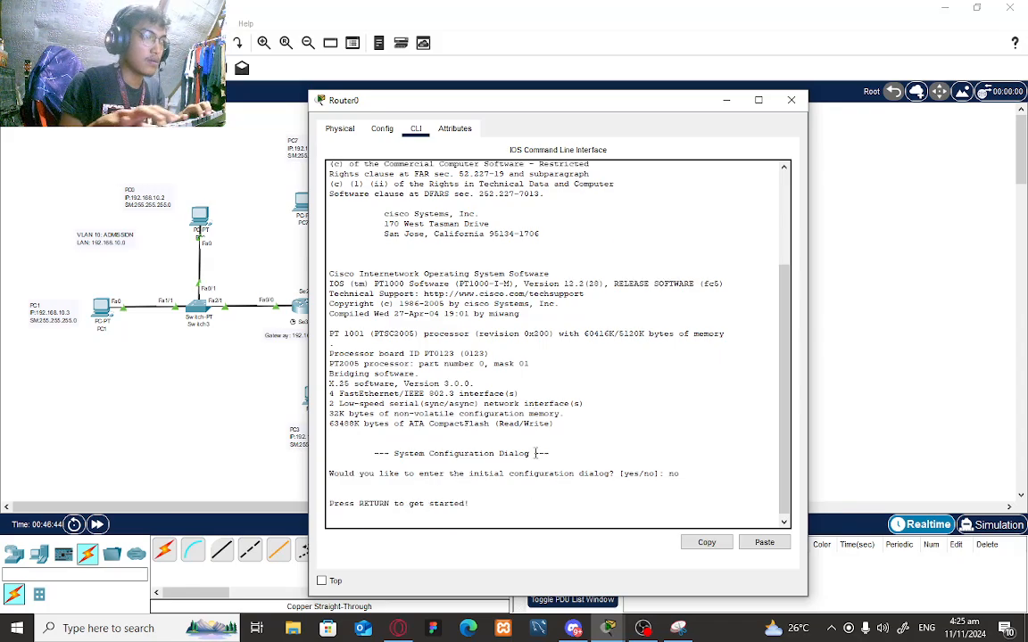
pyautogui.press('Return')
pyautogui.write('en')
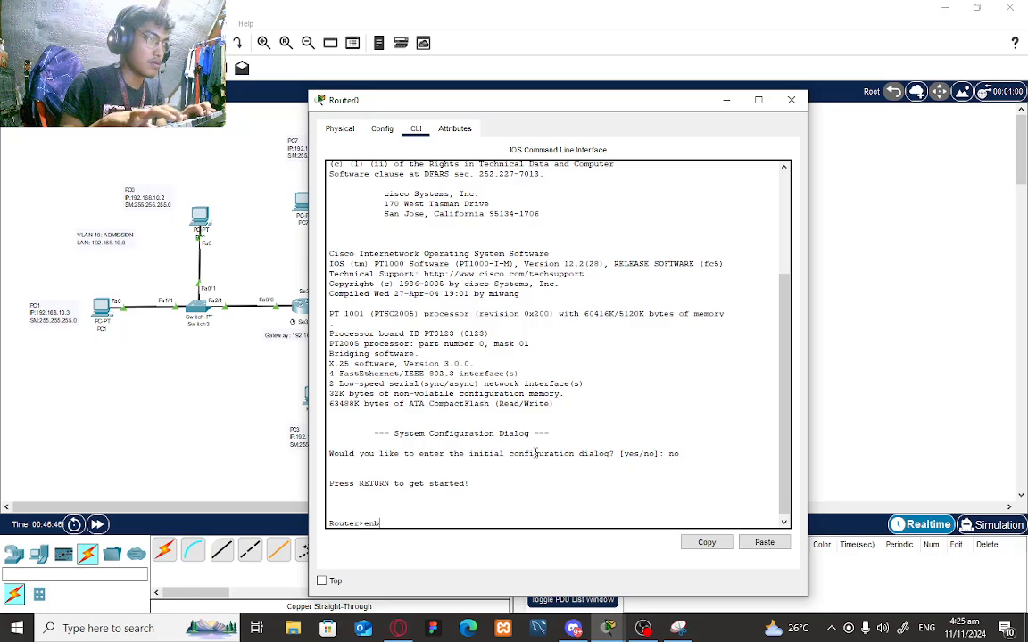
pyautogui.press('Return')
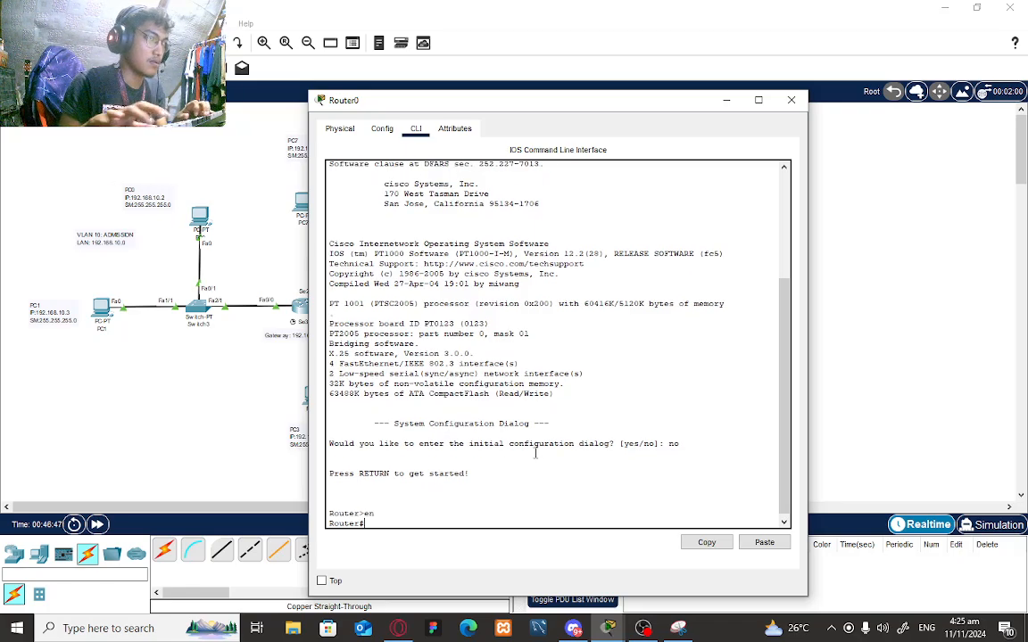
pyautogui.write('config t')
pyautogui.press('Return')
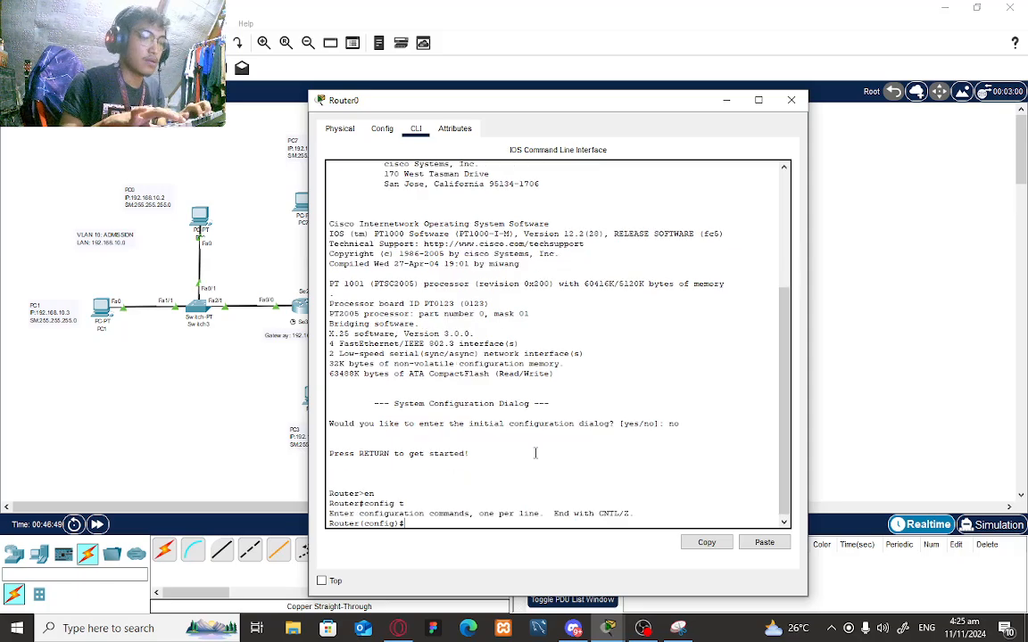
# - Bring FastEthernet0/0 up and create subinterface fa0/0.40
pyautogui.write('i')
pyautogui.write('nt fa0/0')
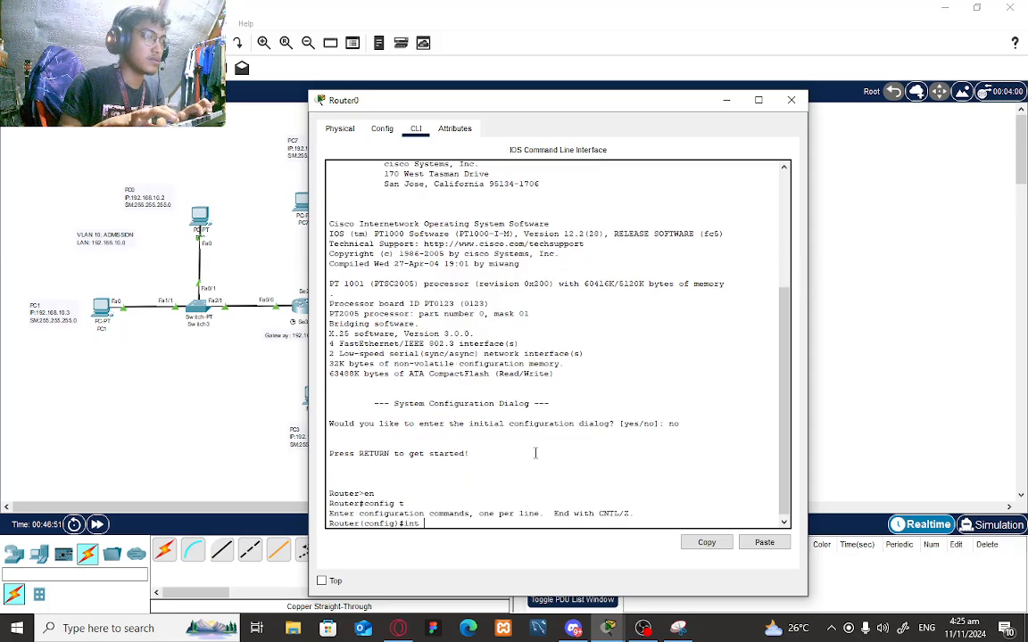
pyautogui.press('Return')
pyautogui.write('no sh')
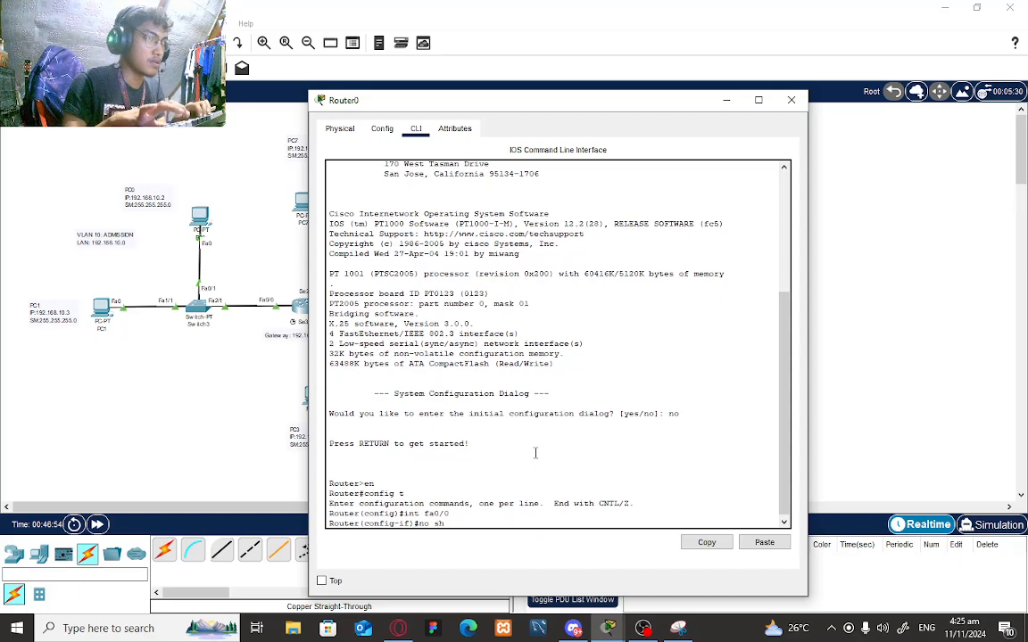
pyautogui.press('Return')
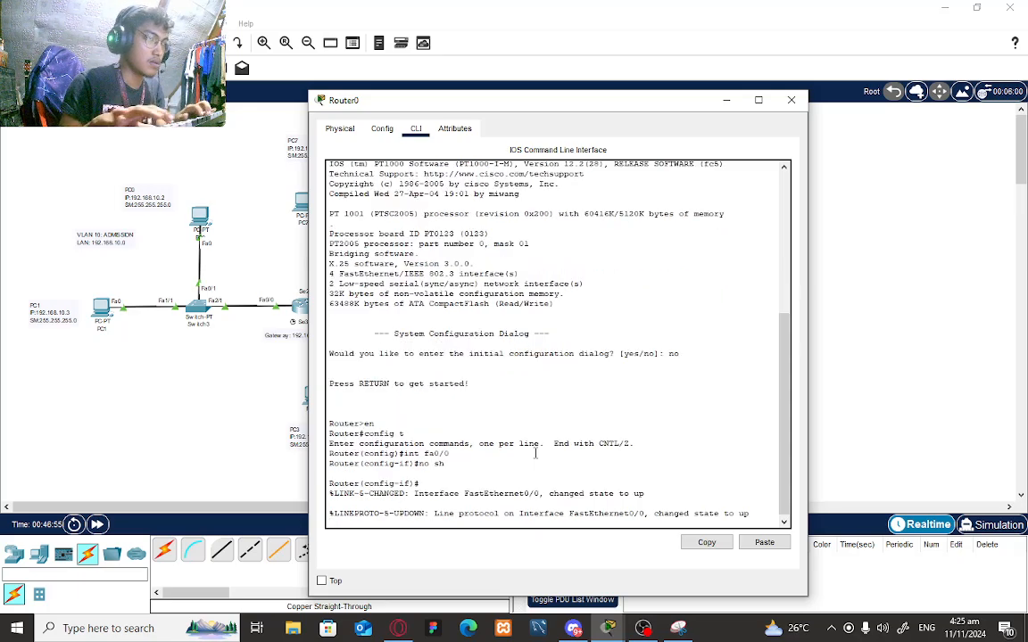
pyautogui.press('Return')
pyautogui.write('int fa')
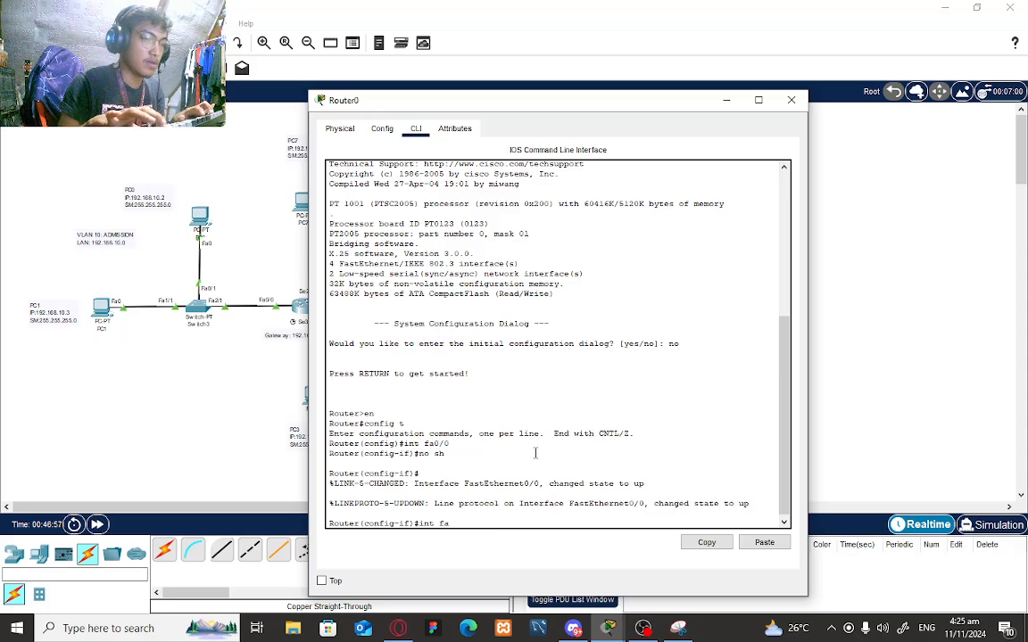
pyautogui.write('0/5')
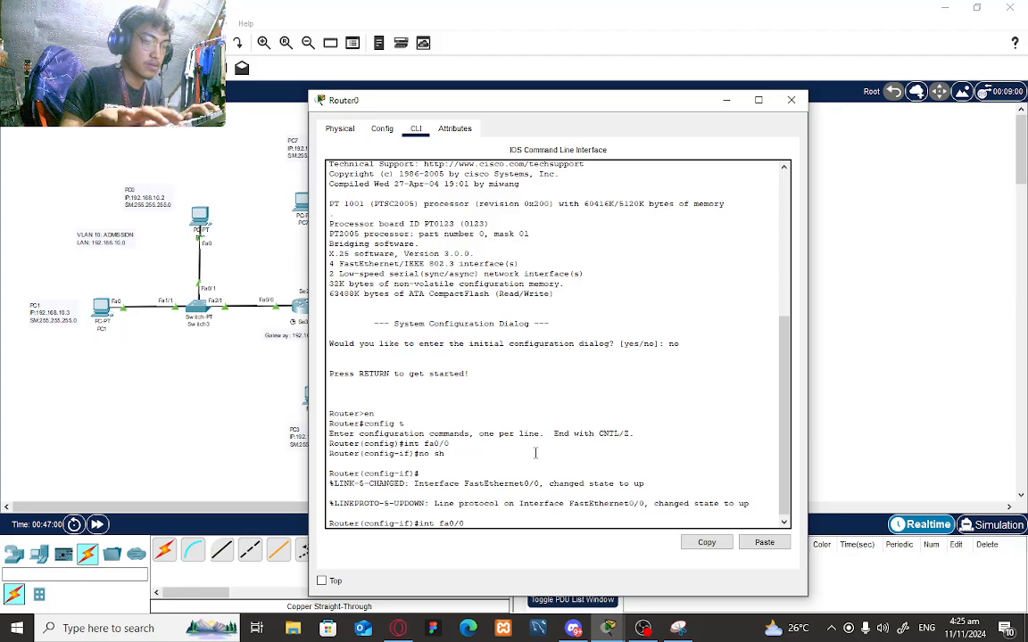
pyautogui.write('40')
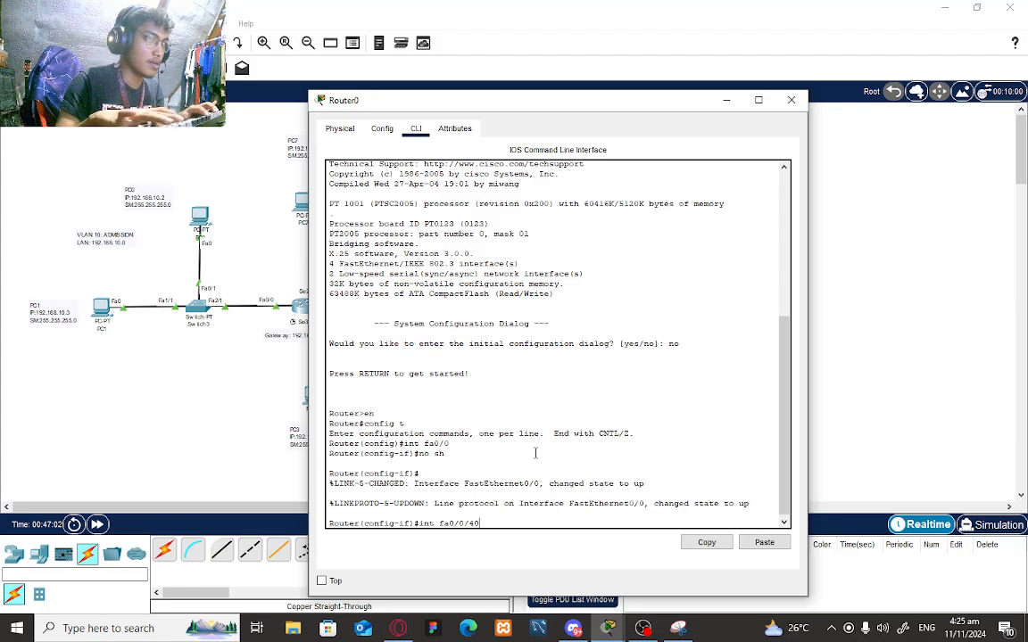
pyautogui.write('/')
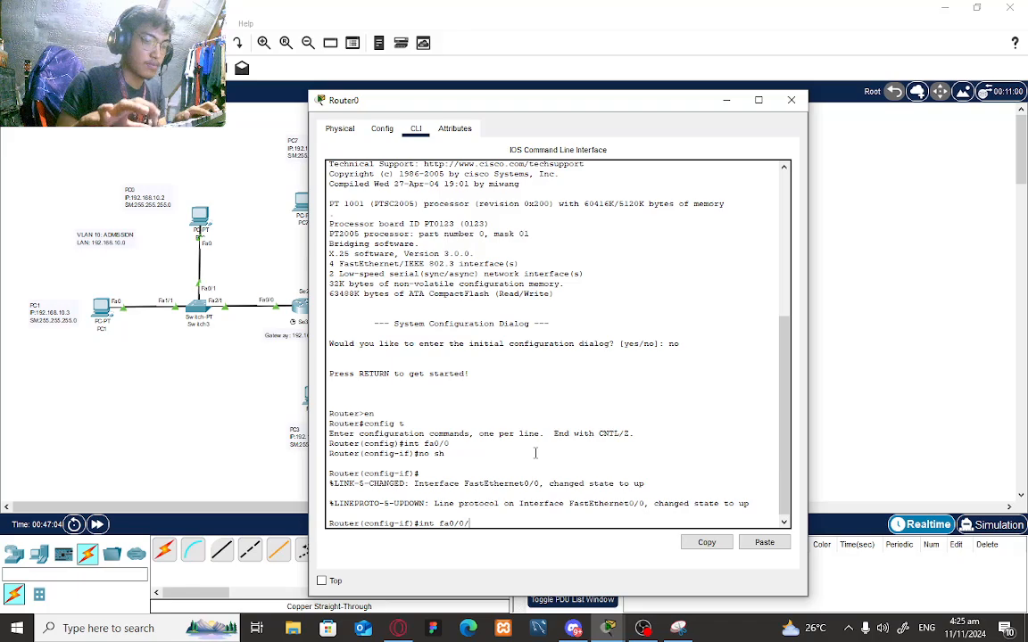
pyautogui.press('BackSpace')
pyautogui.press('BackSpace')
pyautogui.press('BackSpace')
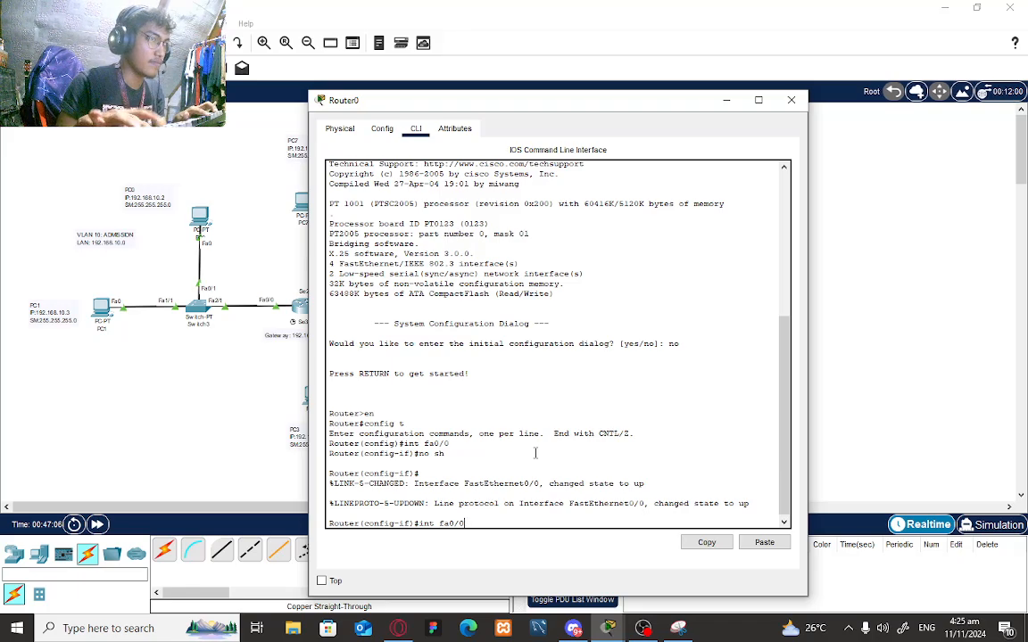
pyautogui.write('.40')
pyautogui.press('Return')
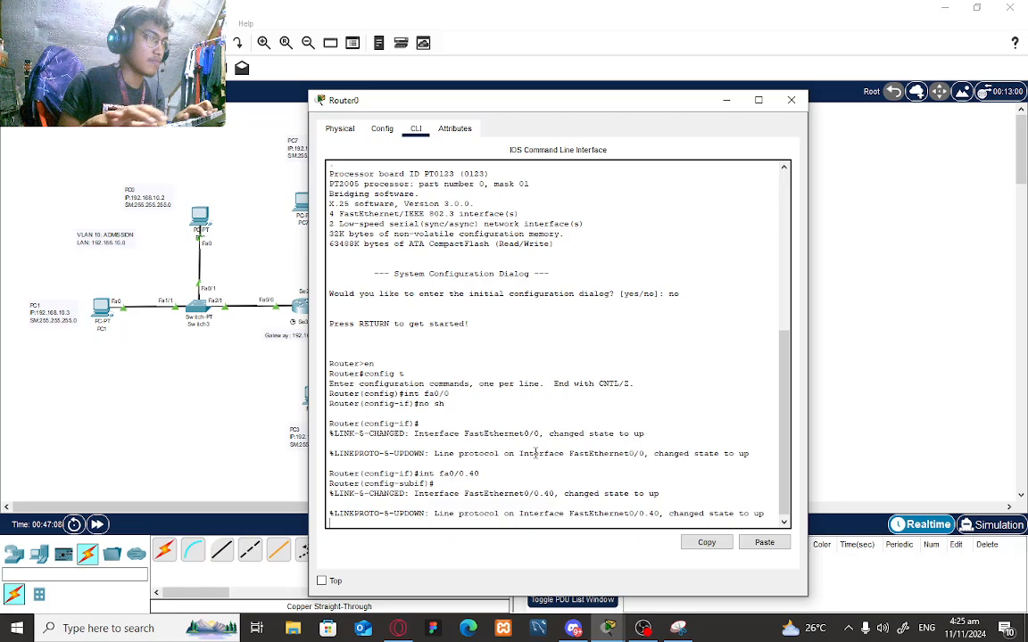
pyautogui.press('Return')
# - Tag fa0/0.40 for dot1Q VLAN 40 with 192.168.13.1 255.255.255.0, then exit
pyautogui.write('encapsil')
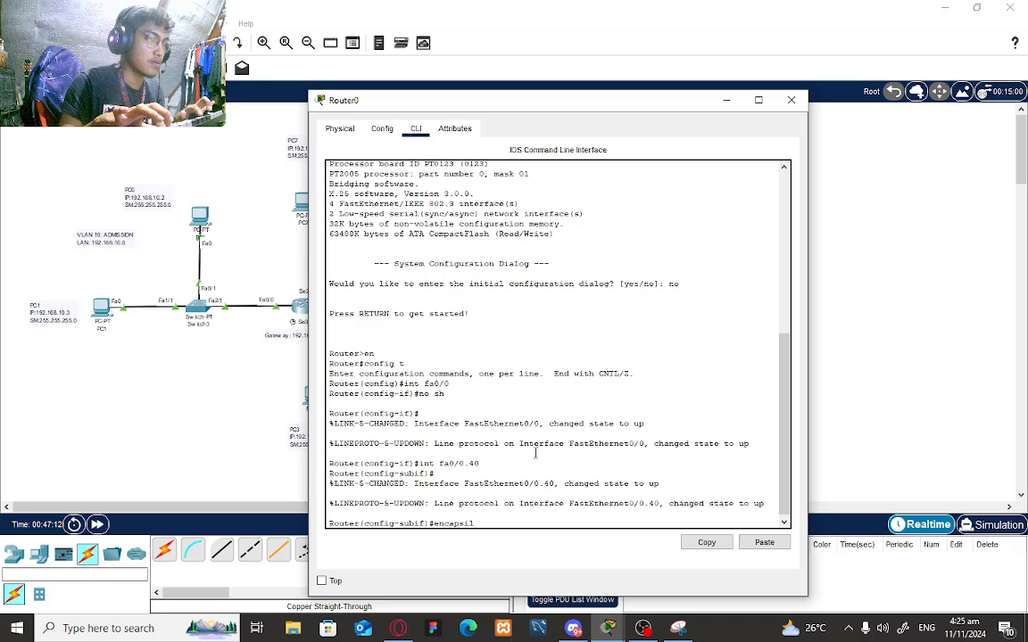
pyautogui.press('BackSpace')
pyautogui.press('BackSpace')
pyautogui.write('ulation dot1Q')
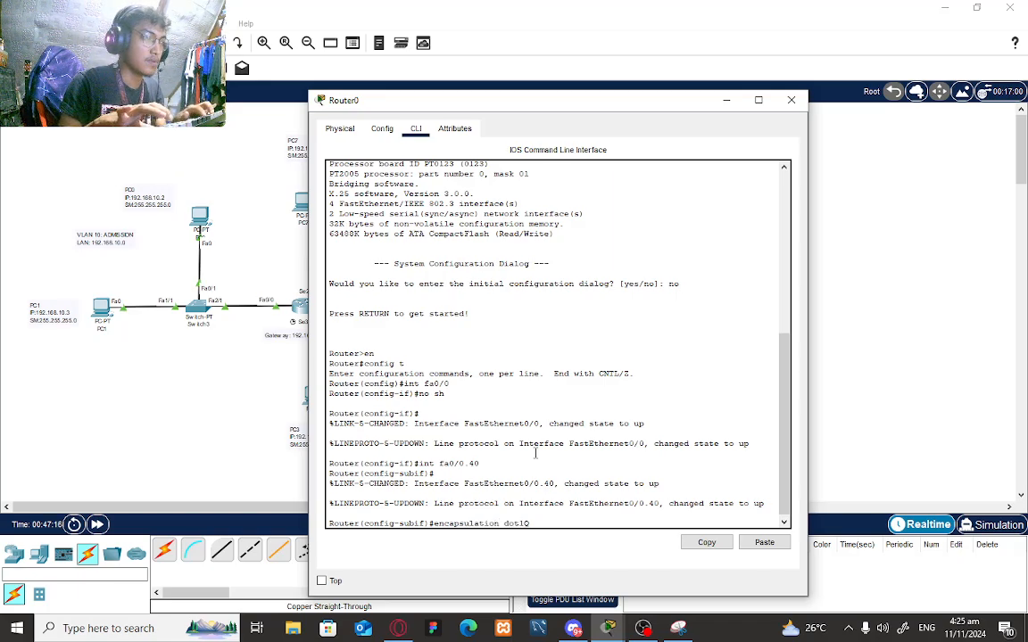
pyautogui.write(' 40')
pyautogui.press('Return')
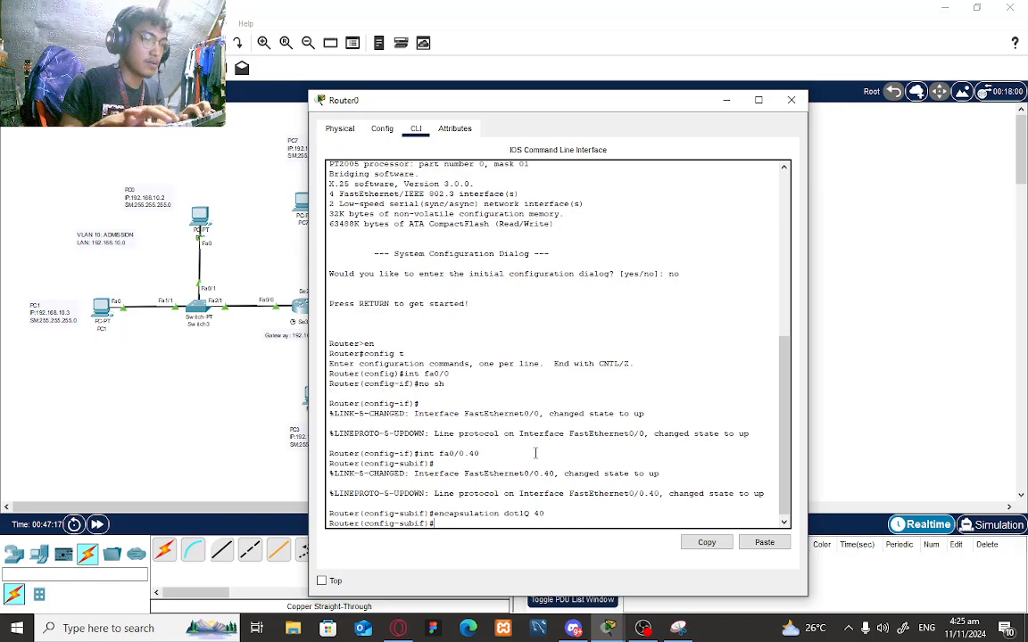
pyautogui.write('ip add ')
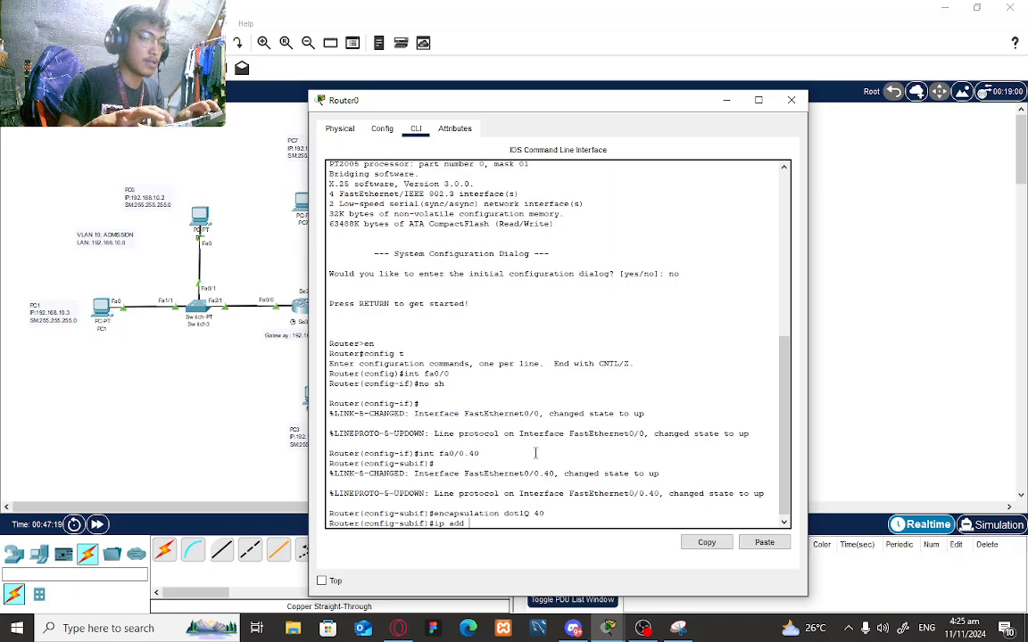
pyautogui.write('192')
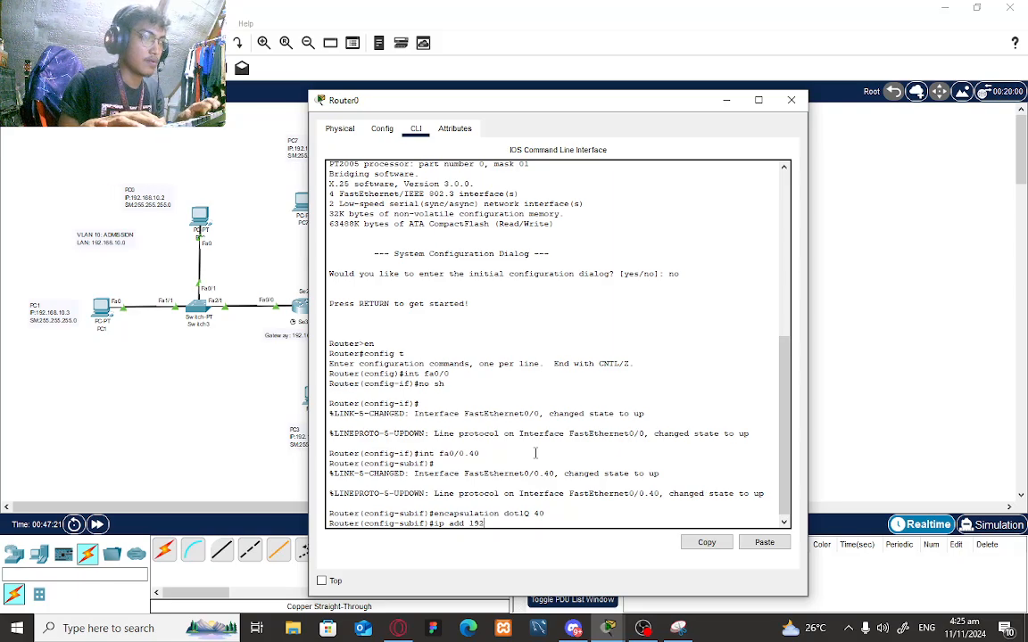
pyautogui.write('.168')
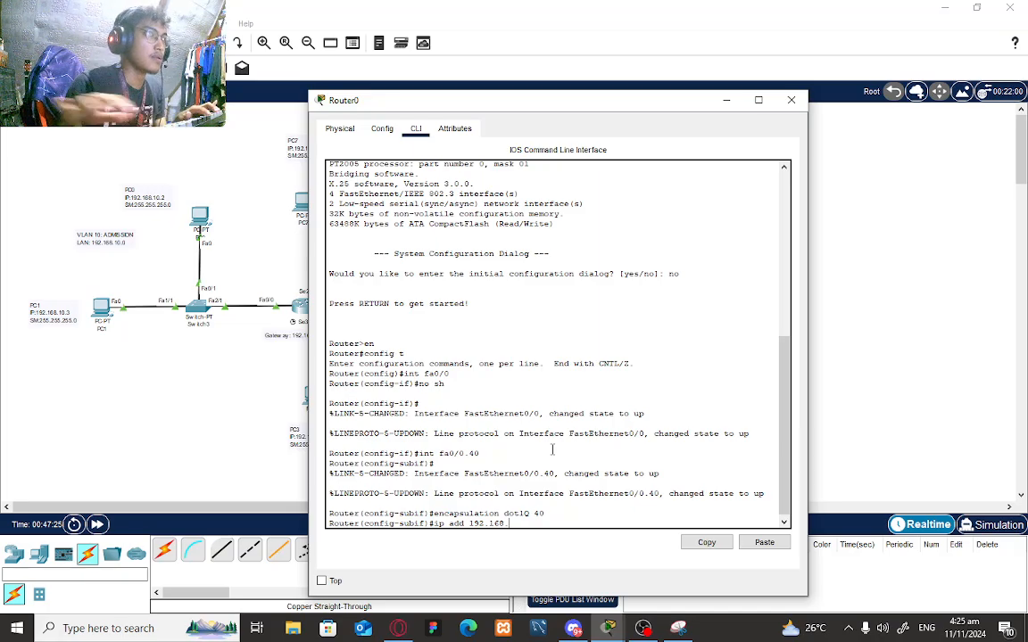
pyautogui.moveTo(631, 101); pyautogui.dragTo(738, 161)
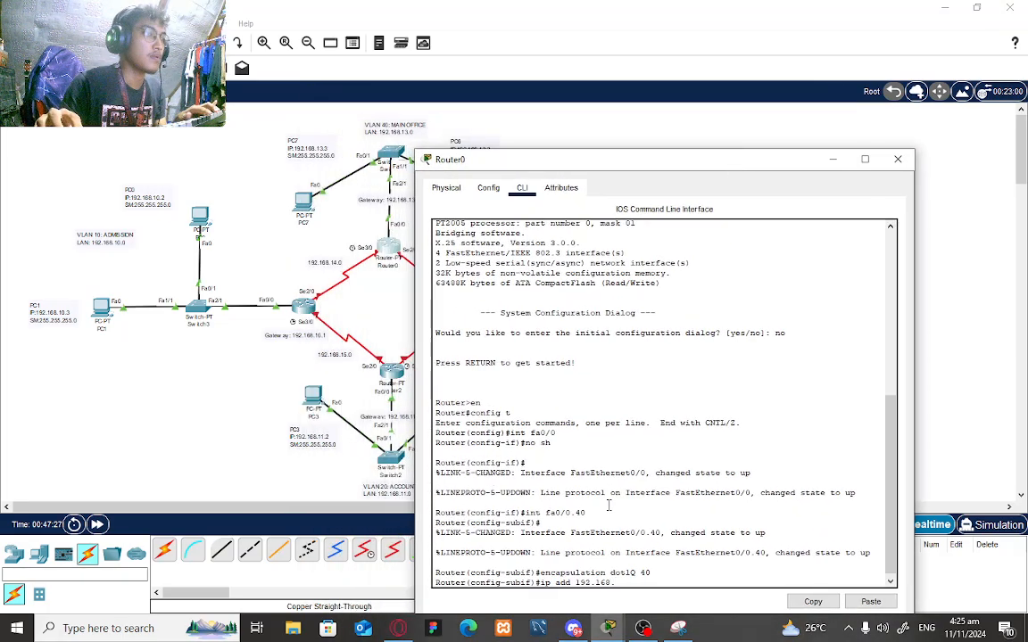
pyautogui.write('13.1')
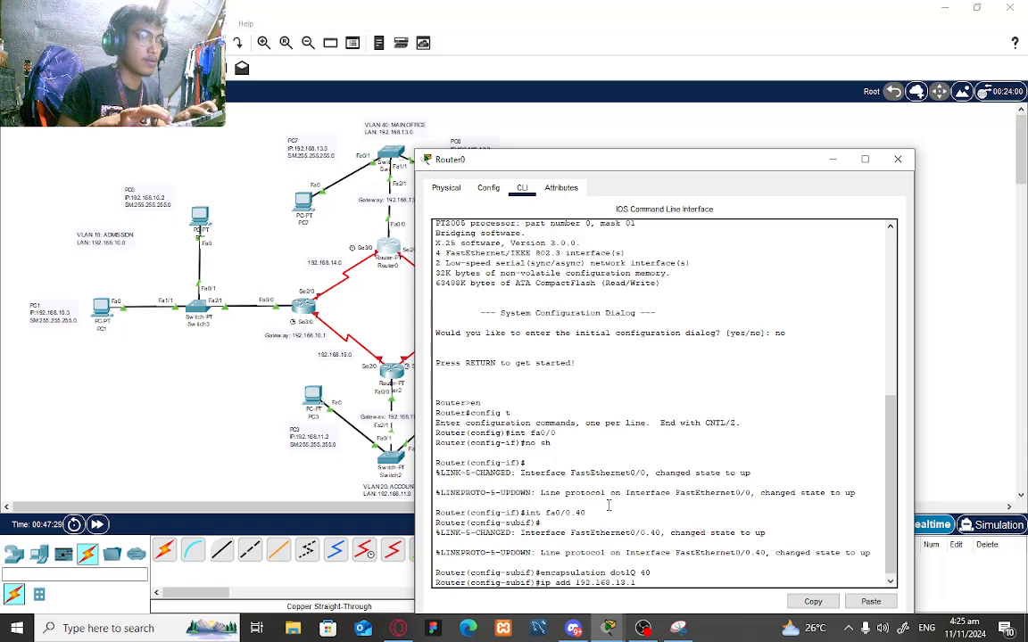
pyautogui.write(' 255.255.255.')
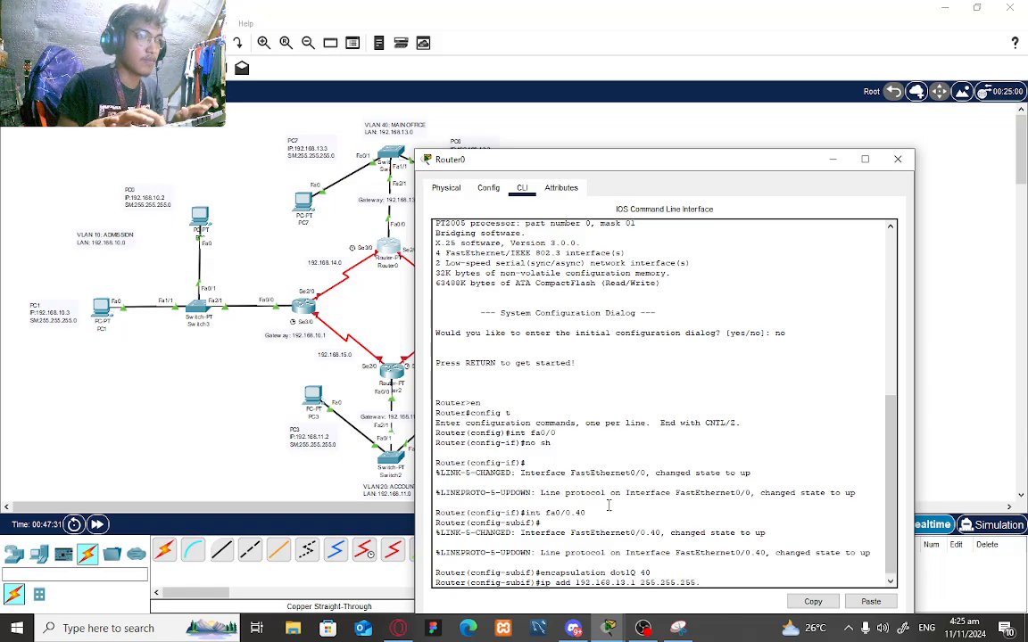
pyautogui.write('0')
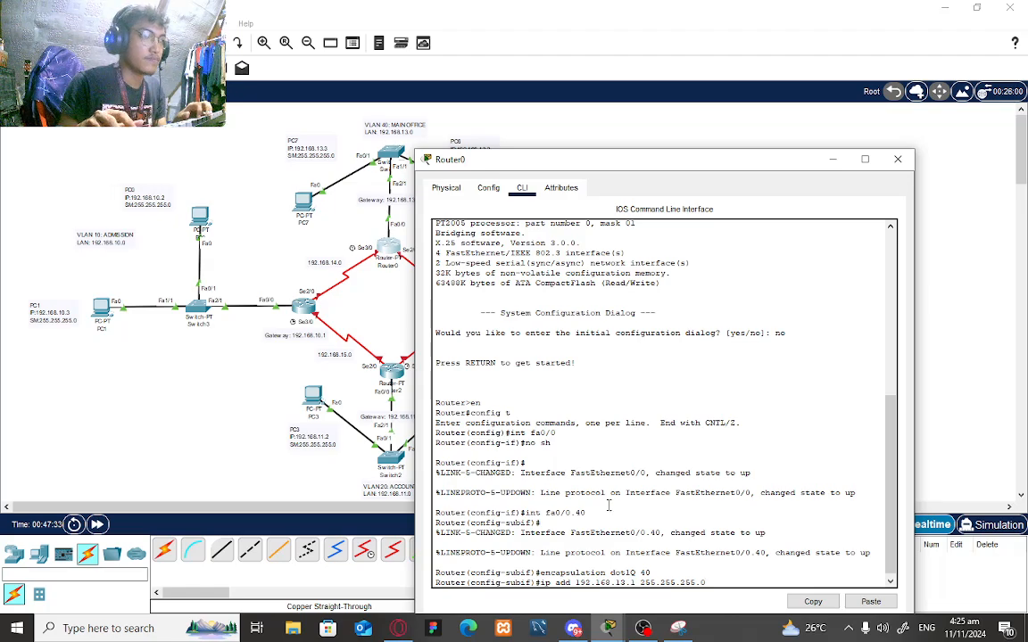
pyautogui.press('Return')
pyautogui.write('ex')
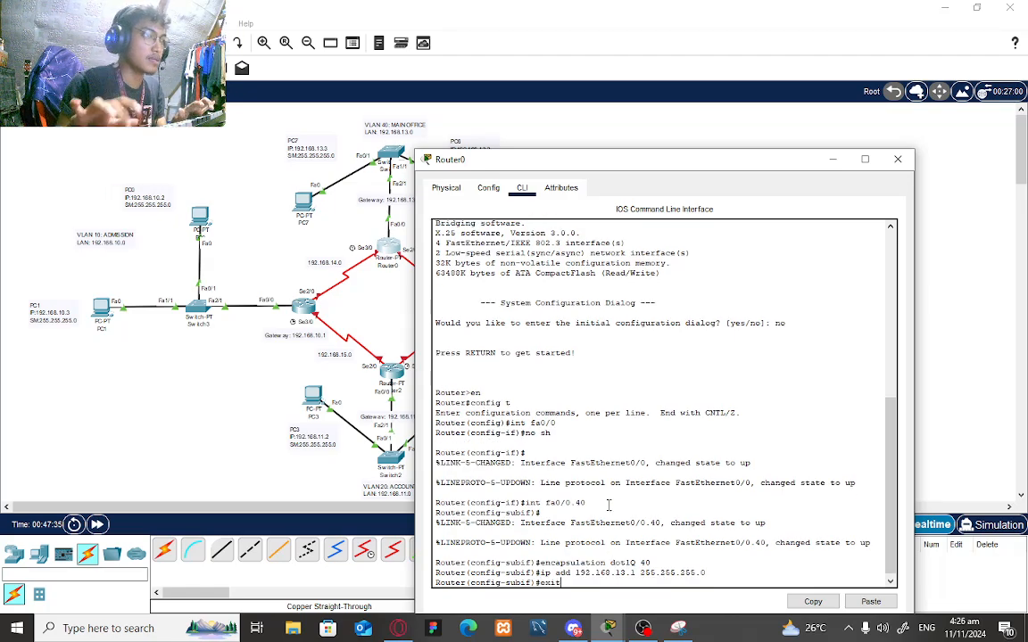
pyautogui.write('it')
pyautogui.press('Return')
pyautogui.moveTo(734, 170); pyautogui.dragTo(673, 102)
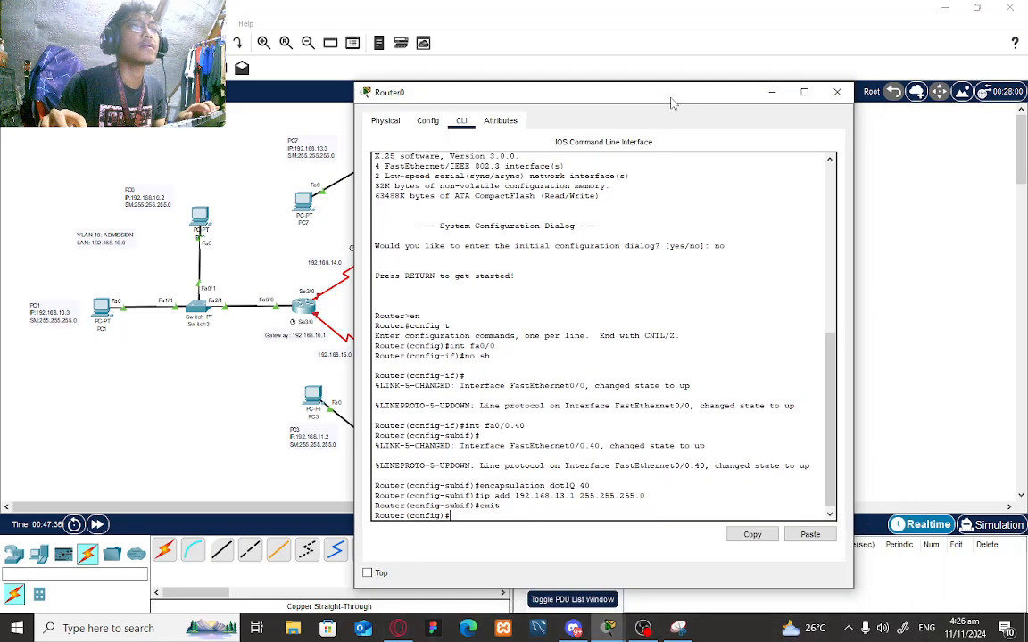
# - Close Router0's window and show Router1's Config tab at Global Settings
pyautogui.click(836, 92)
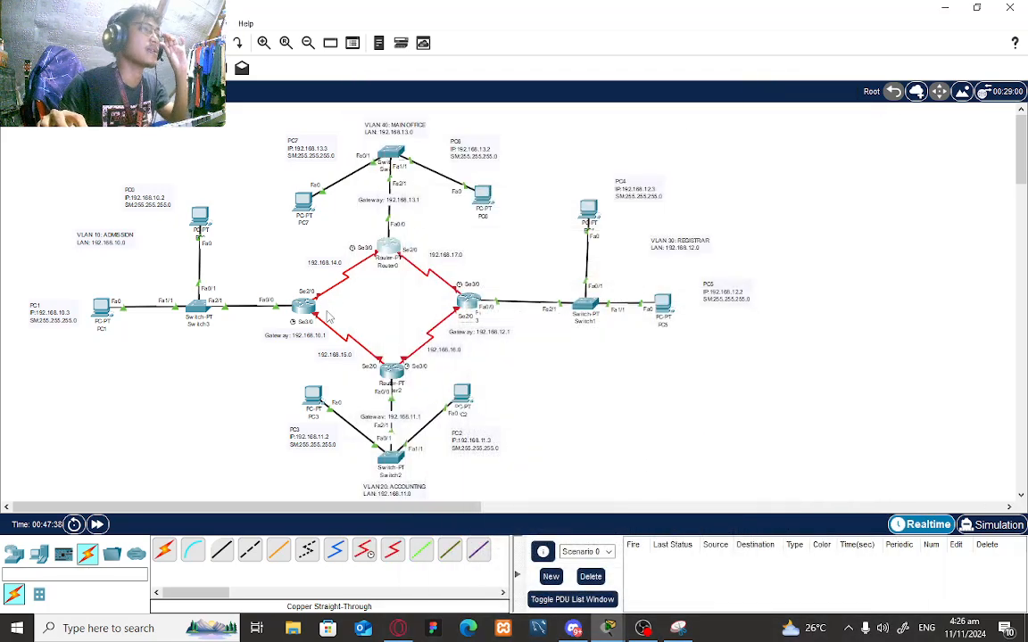
pyautogui.moveTo(305, 308)
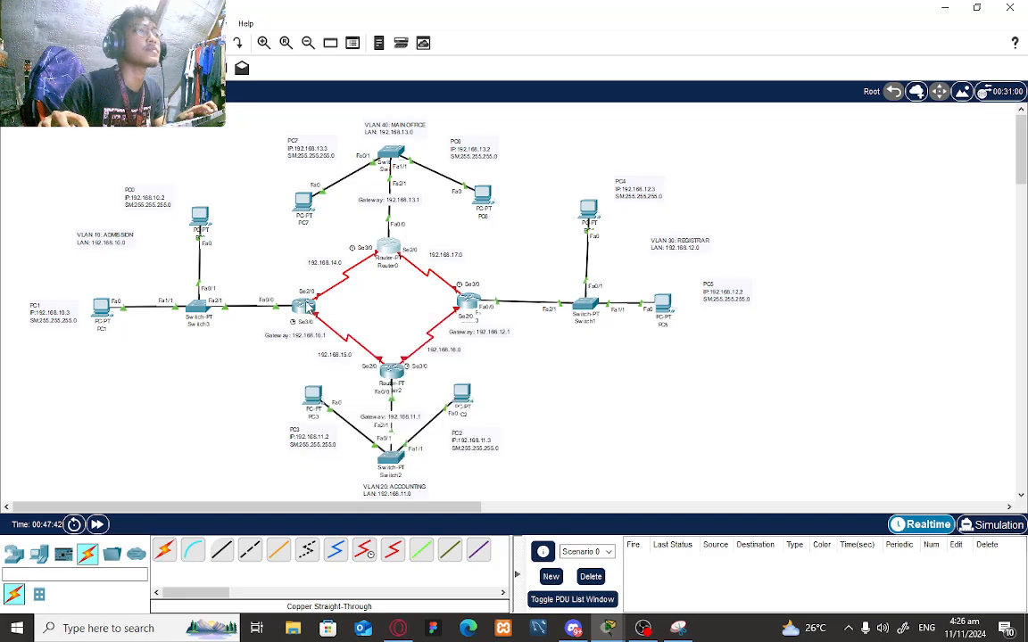
pyautogui.click(306, 308)
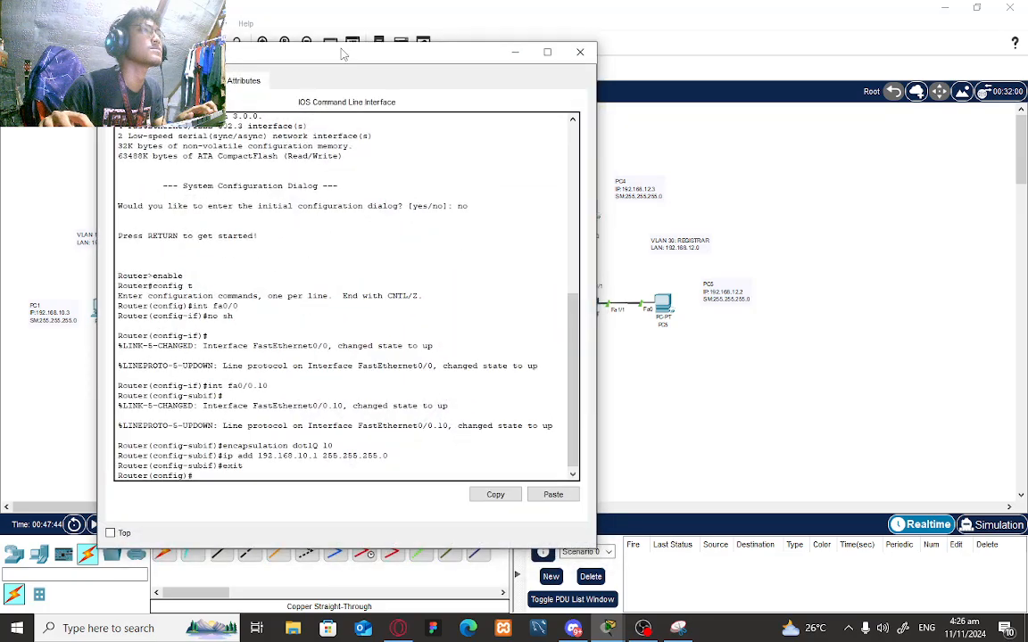
pyautogui.moveTo(344, 55); pyautogui.dragTo(658, 48)
pyautogui.click(486, 73)
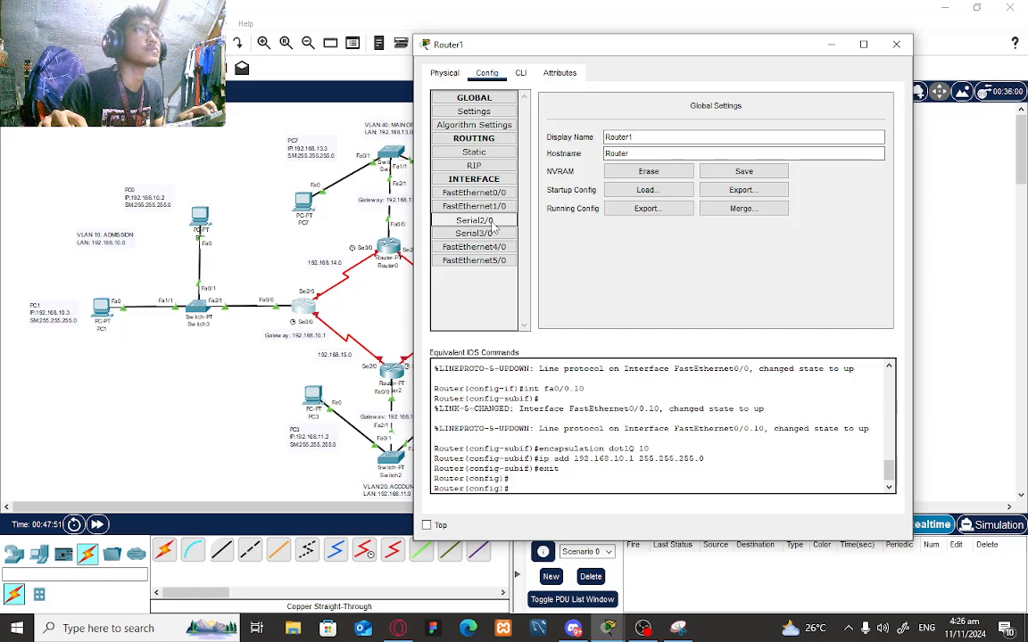
# - Give Router1's Serial2/0 address 192.168.14.1/24 and turn the port on
pyautogui.click(486, 221)
pyautogui.click(726, 176)
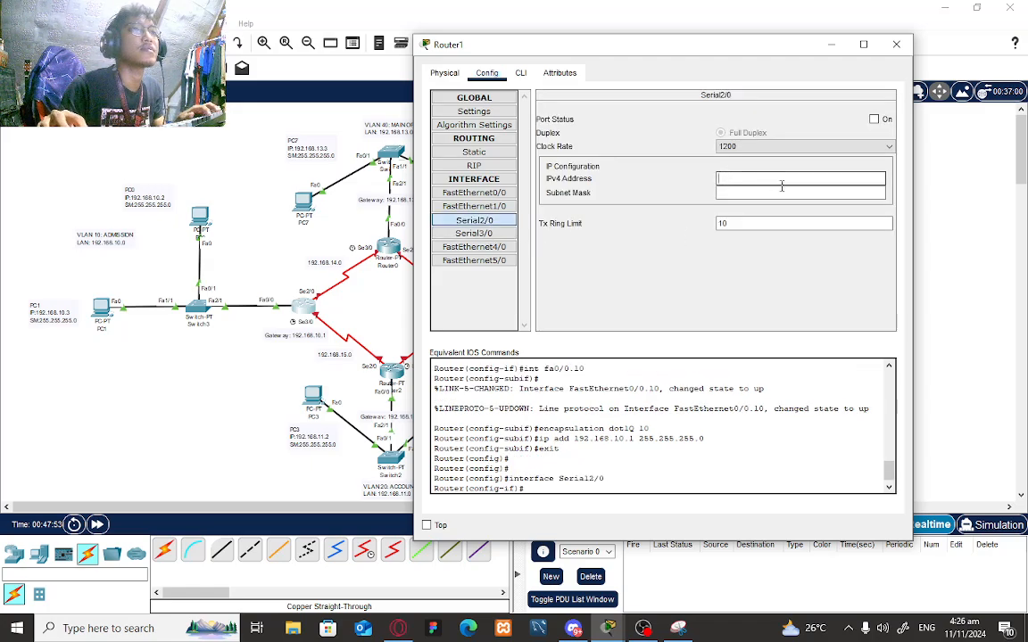
pyautogui.write('192.1')
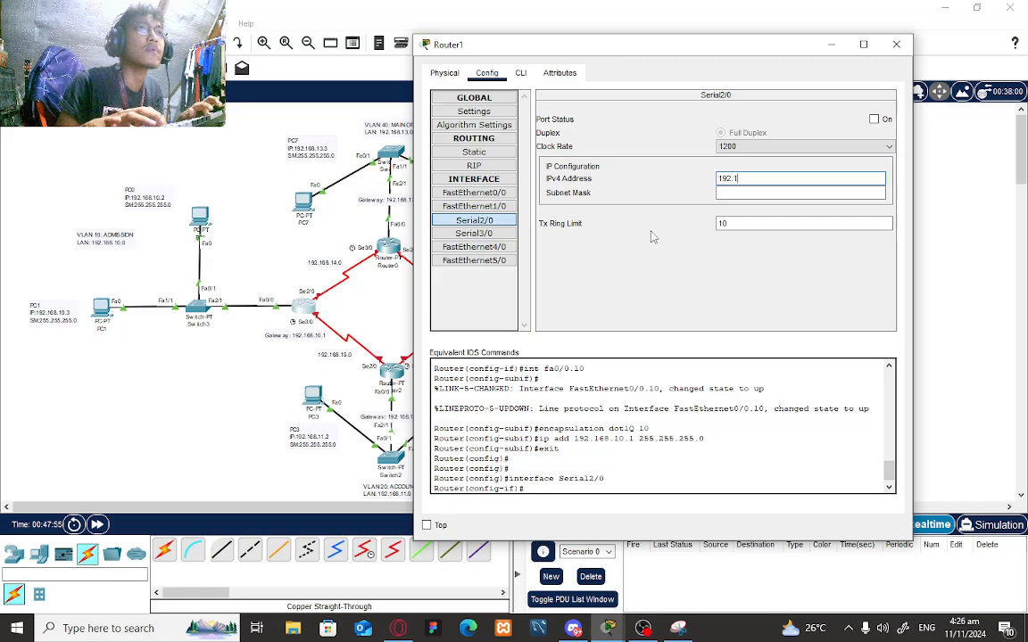
pyautogui.write('68.14.1')
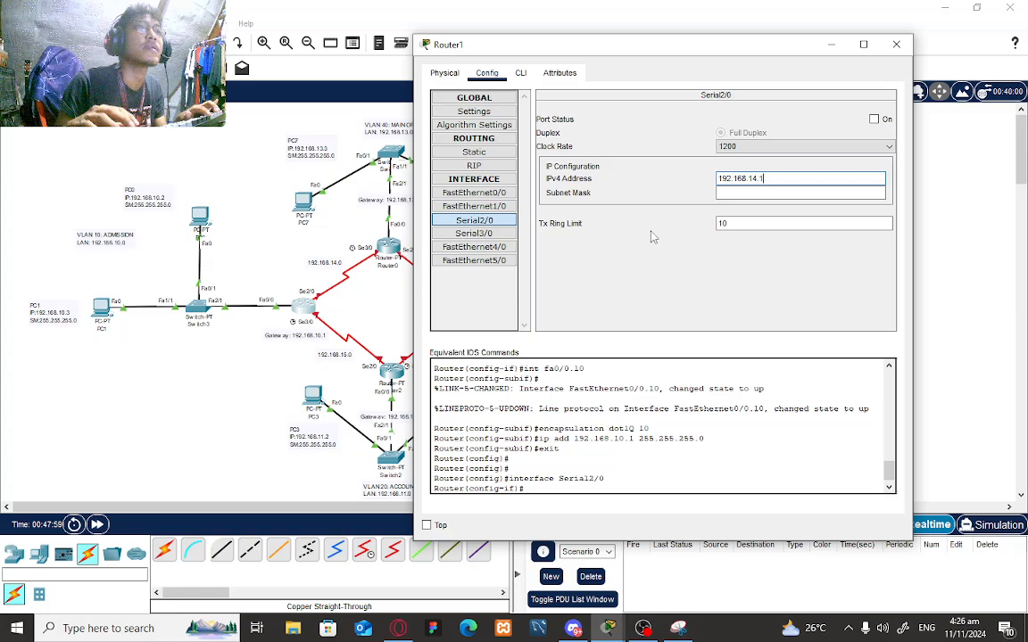
pyautogui.press('Return')
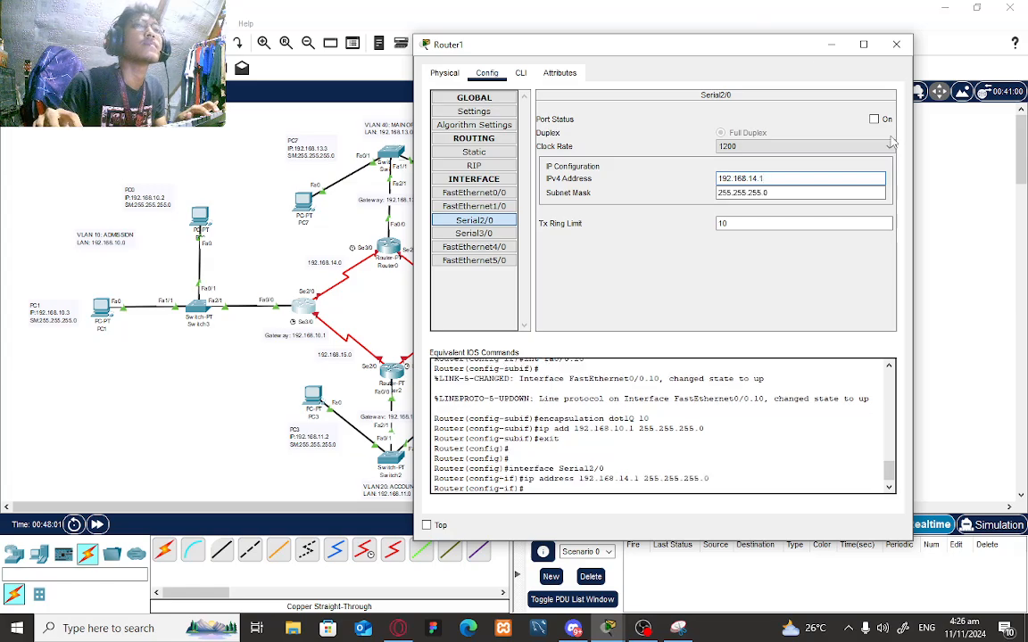
pyautogui.click(873, 119)
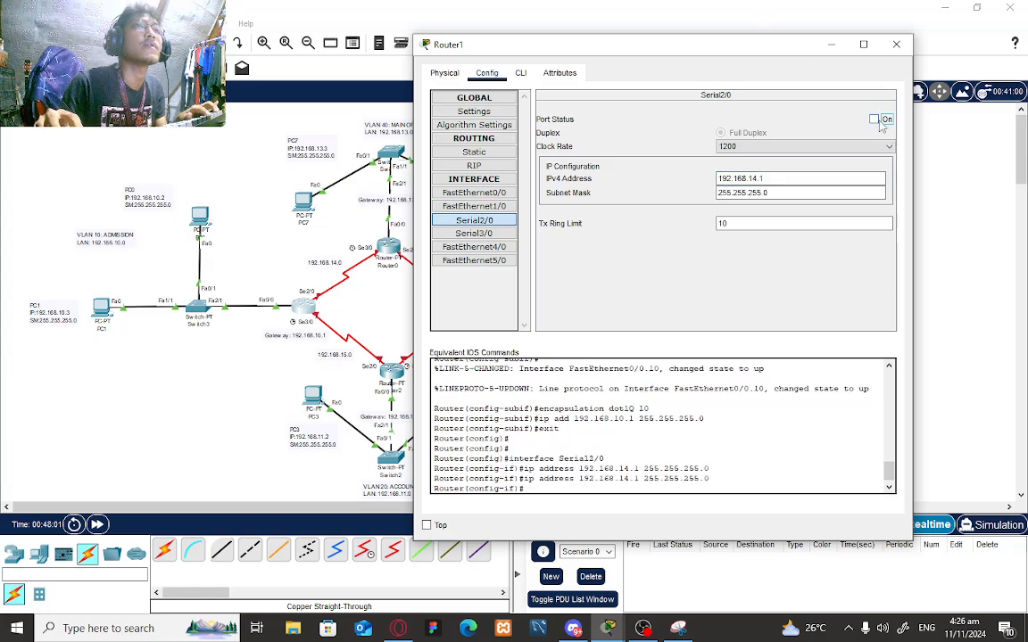
# - Give Router1's Serial3/0 address 192.168.15.2/24 and turn the port on
pyautogui.click(511, 234)
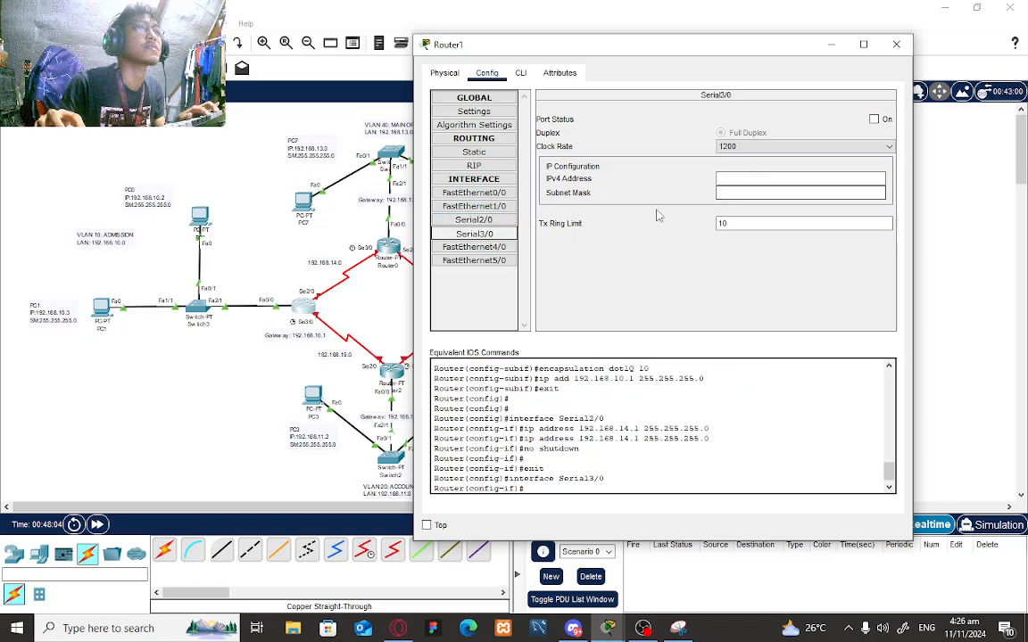
pyautogui.click(746, 177)
pyautogui.write('192')
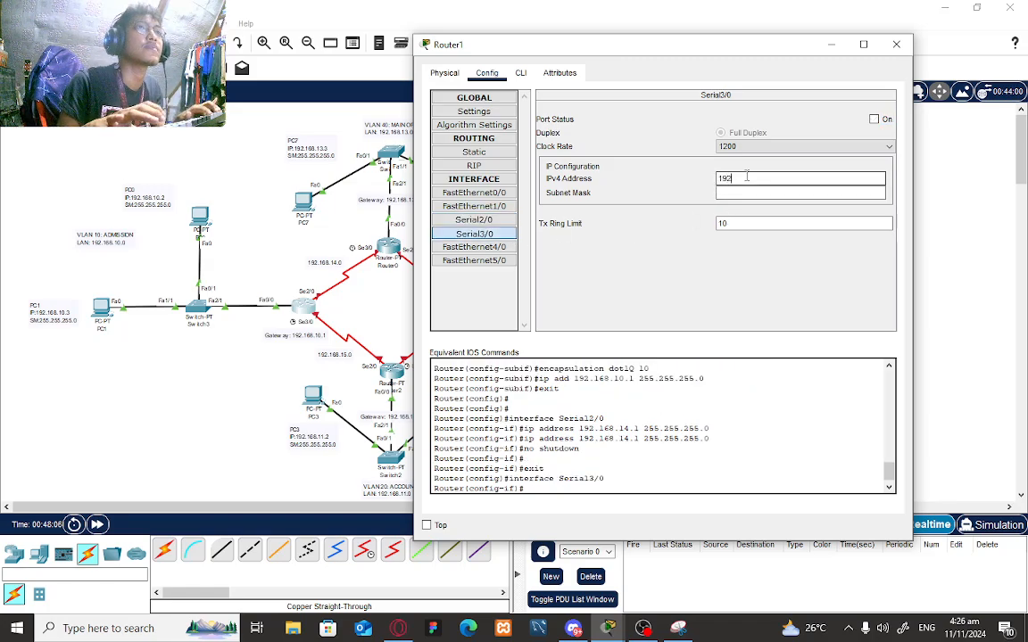
pyautogui.write('.1')
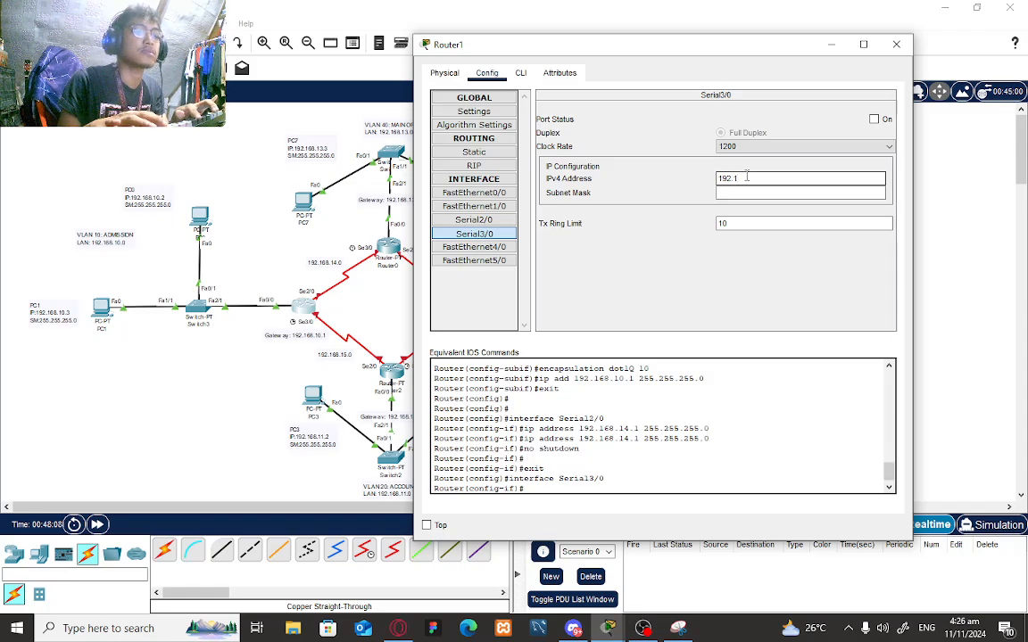
pyautogui.write('68.')
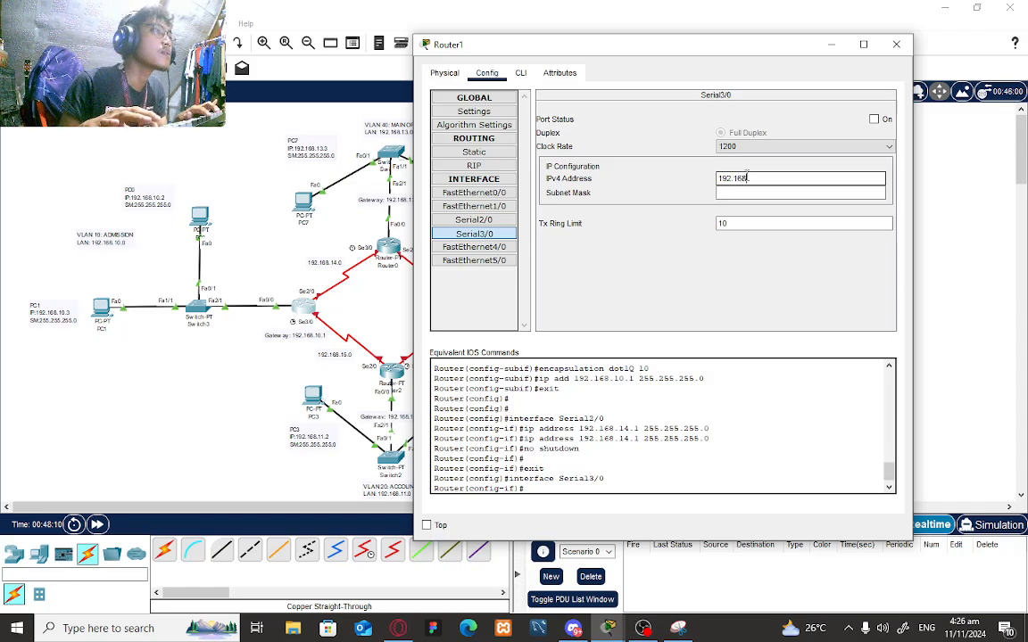
pyautogui.write('15.2')
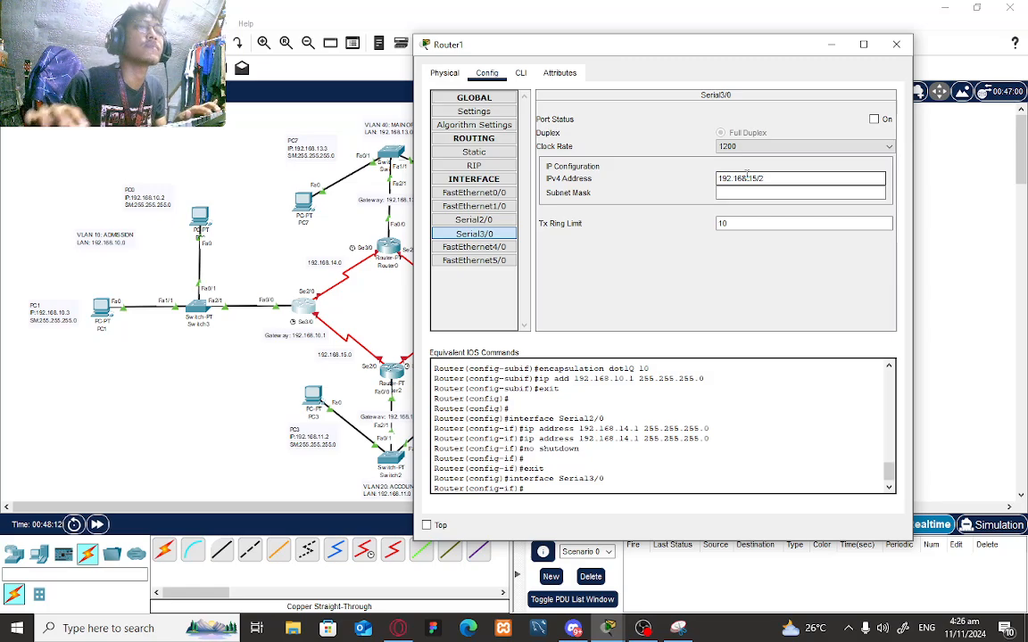
pyautogui.press('BackSpace')
pyautogui.press('BackSpace')
pyautogui.press('BackSpace')
pyautogui.write('/1')
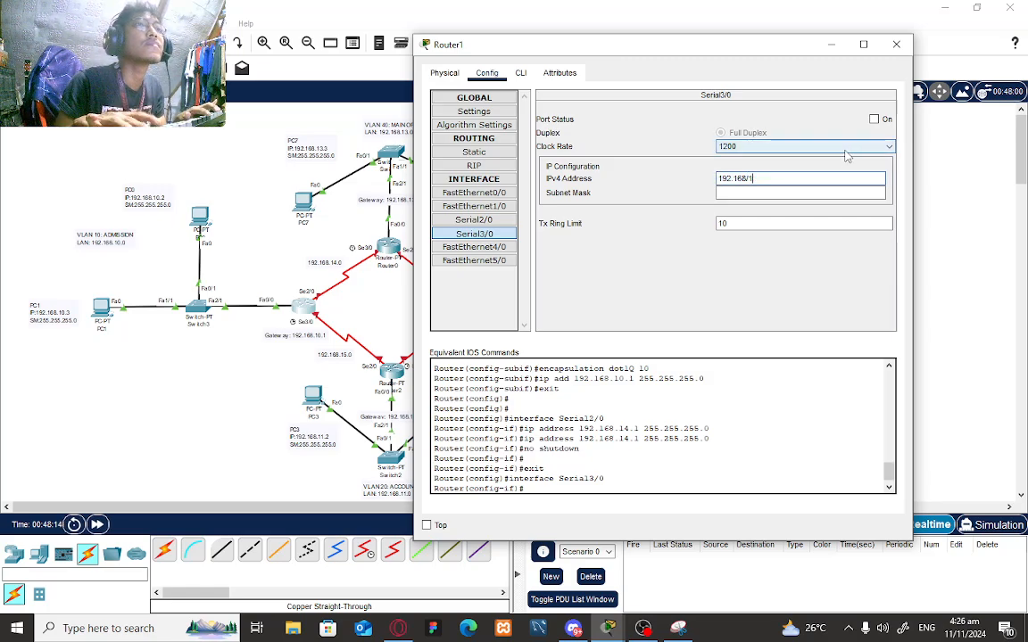
pyautogui.press('BackSpace')
pyautogui.press('BackSpace')
pyautogui.write('.')
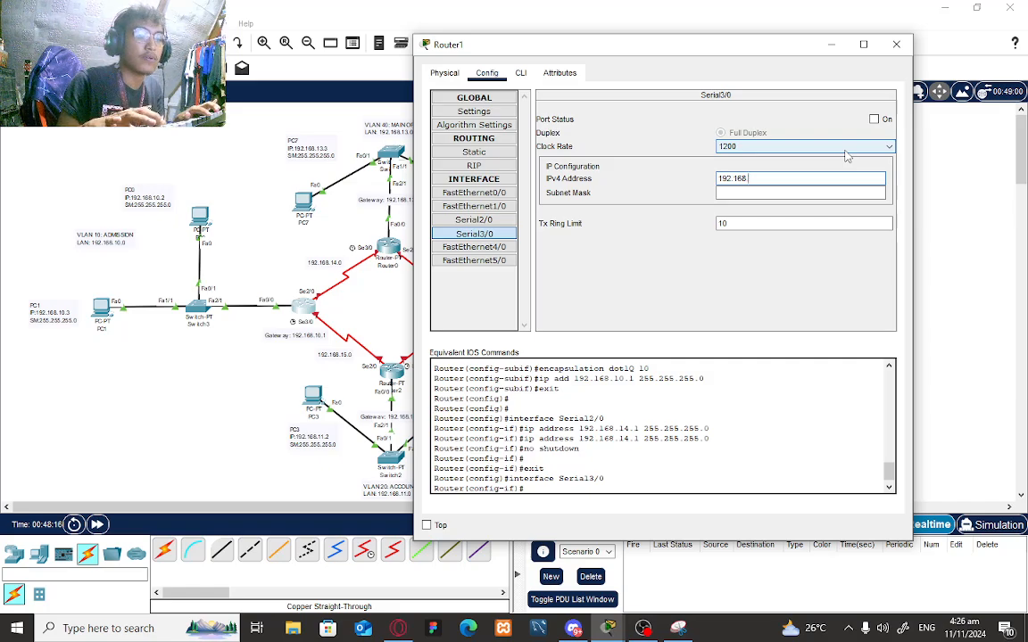
pyautogui.write('15.2')
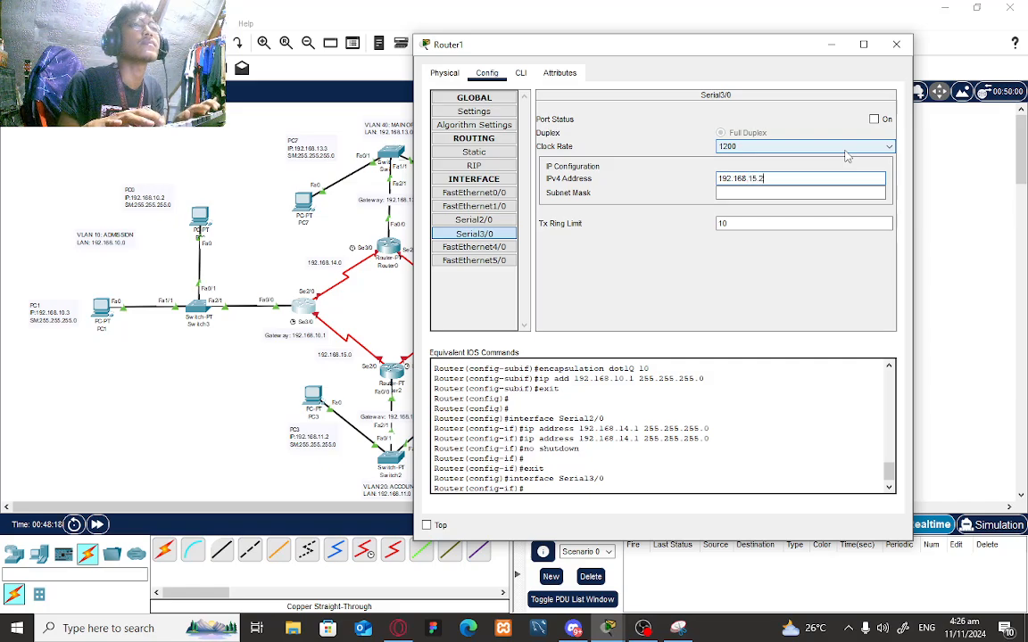
pyautogui.press('Return')
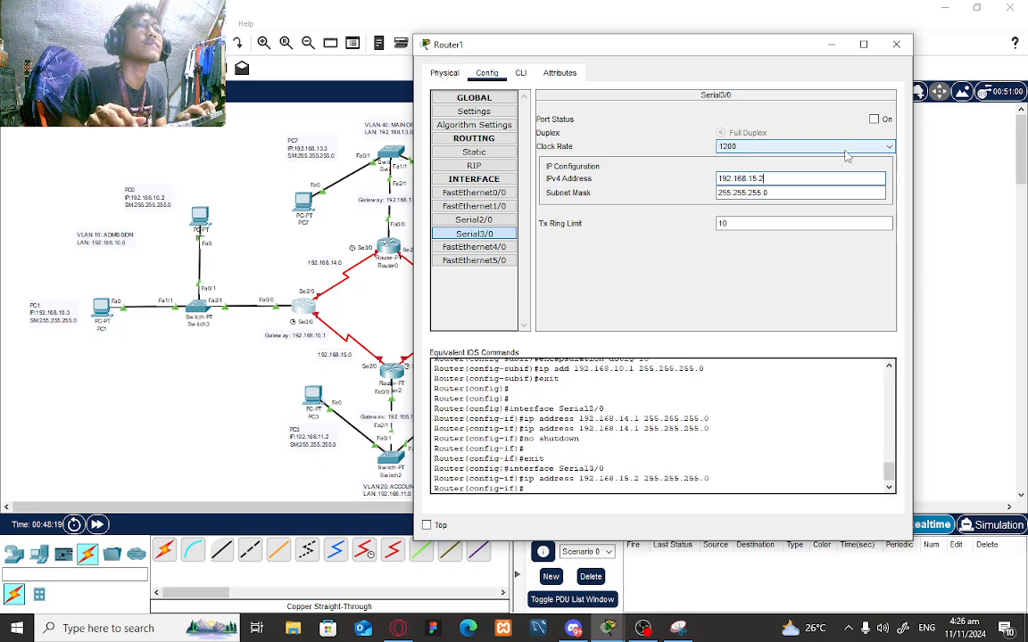
pyautogui.click(874, 119)
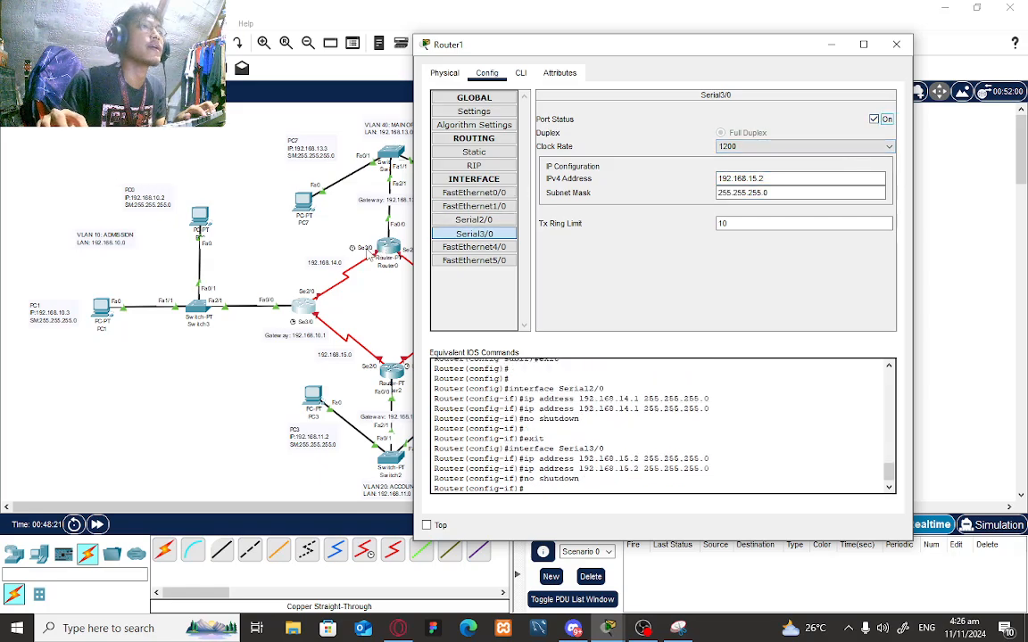
# - In Router0's Config tab, set Serial3/0 to 192.168.14.2/24 and turn it on
pyautogui.click(388, 247)
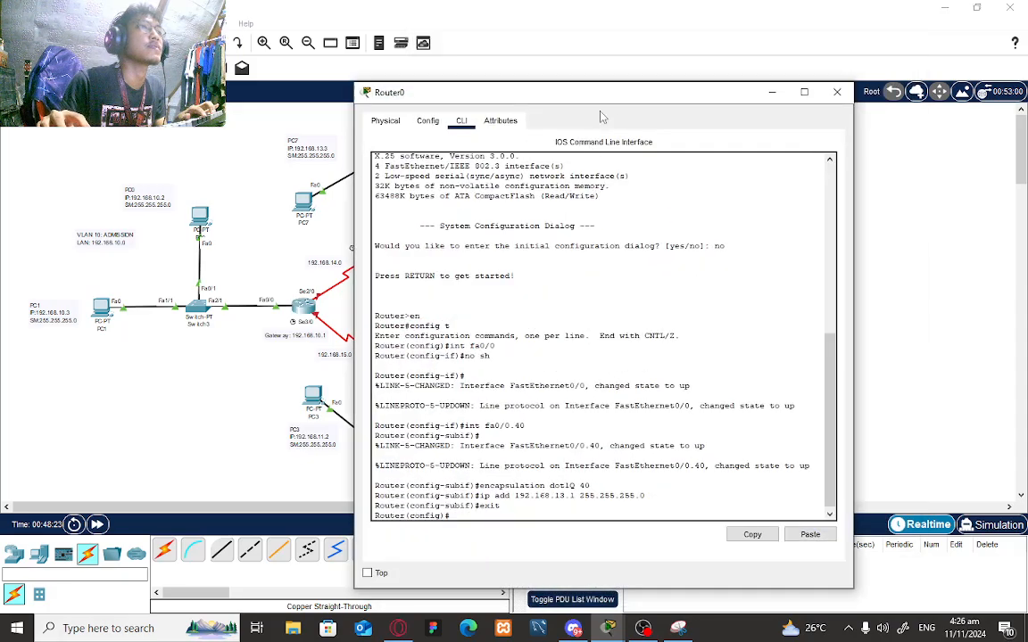
pyautogui.moveTo(616, 102); pyautogui.dragTo(748, 75)
pyautogui.click(563, 91)
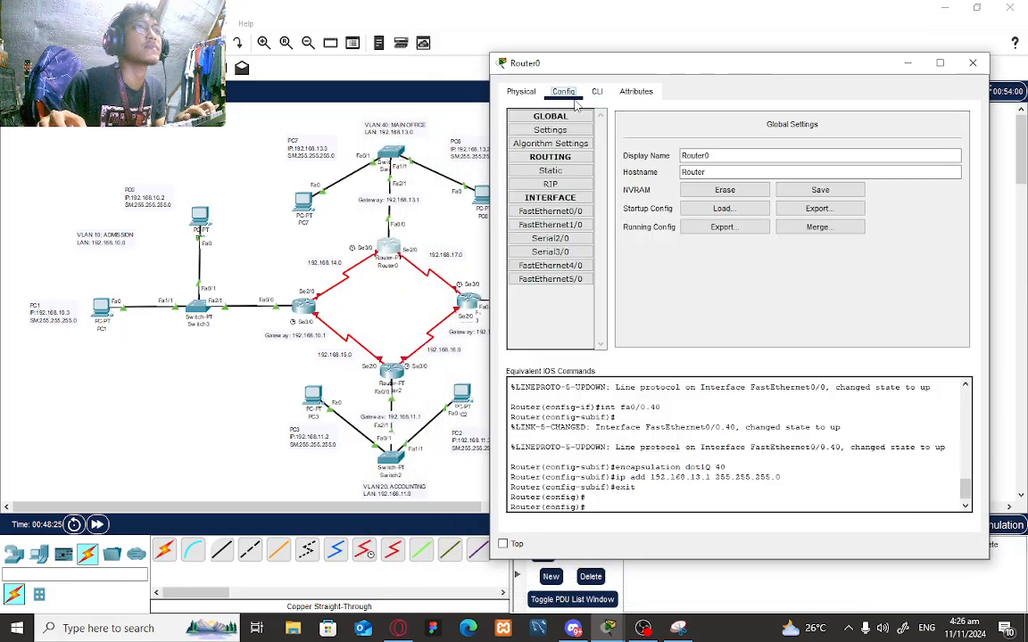
pyautogui.click(550, 251)
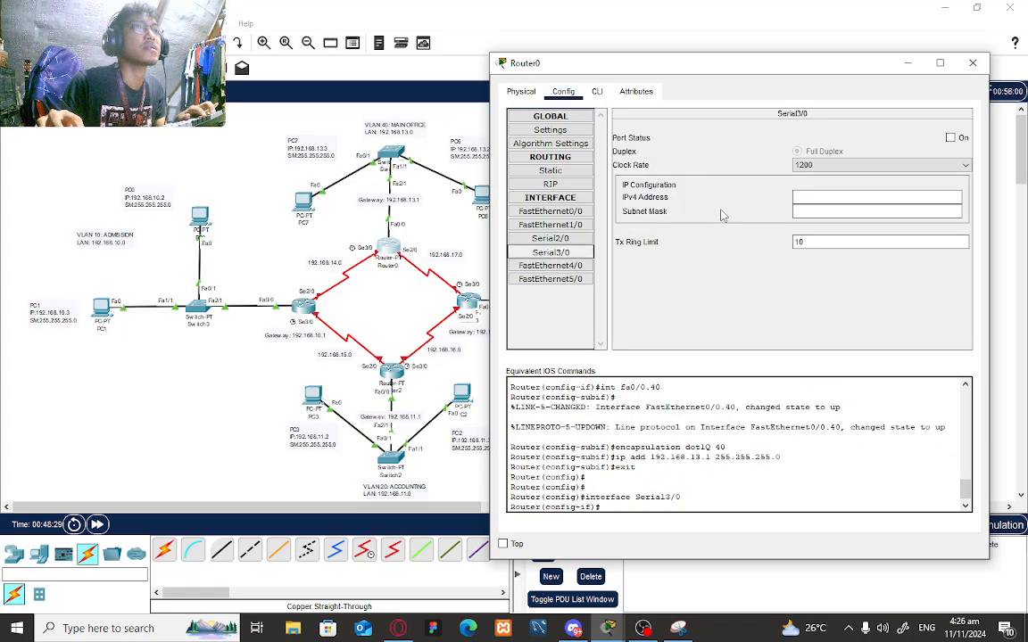
pyautogui.click(793, 198)
pyautogui.write('192.168')
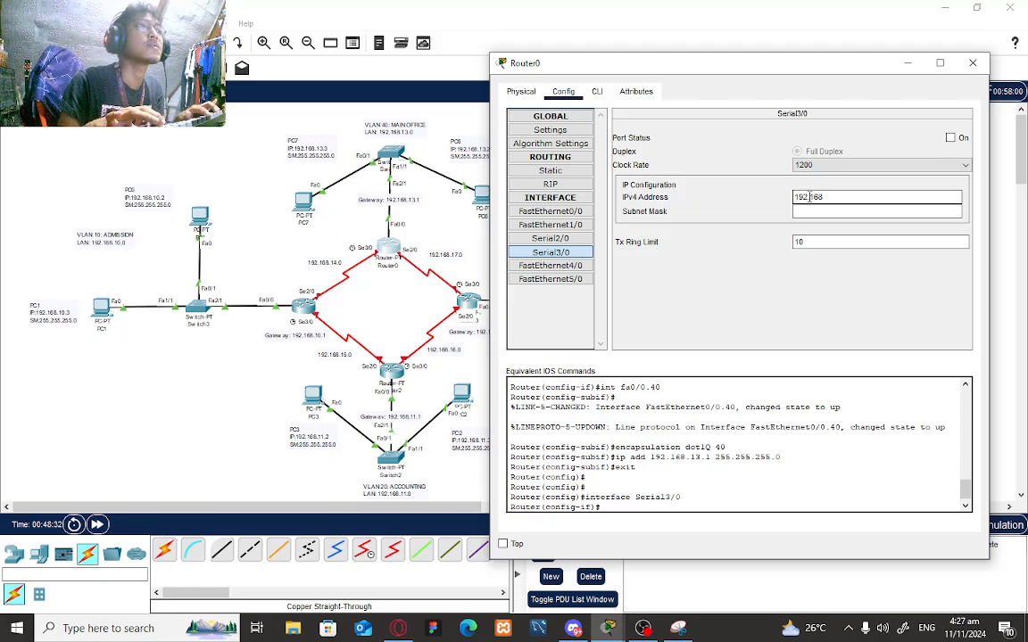
pyautogui.write('.14.2')
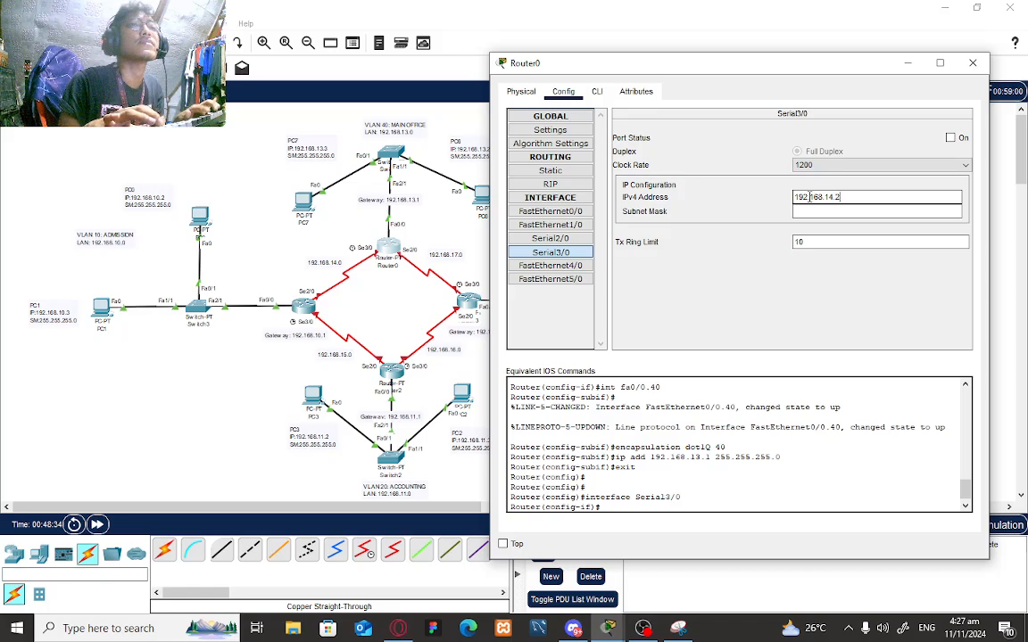
pyautogui.press('Tab')
pyautogui.click(950, 137)
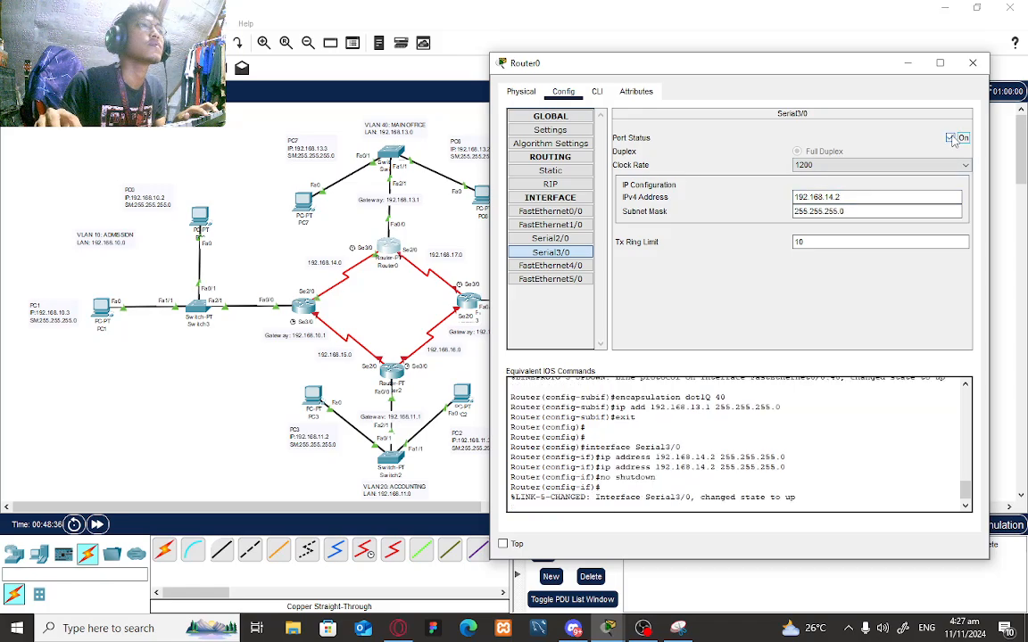
# - Set Router0's Serial2/0 to 192.168.17.1/24, turn it on, and close the window
pyautogui.click(550, 238)
pyautogui.click(892, 198)
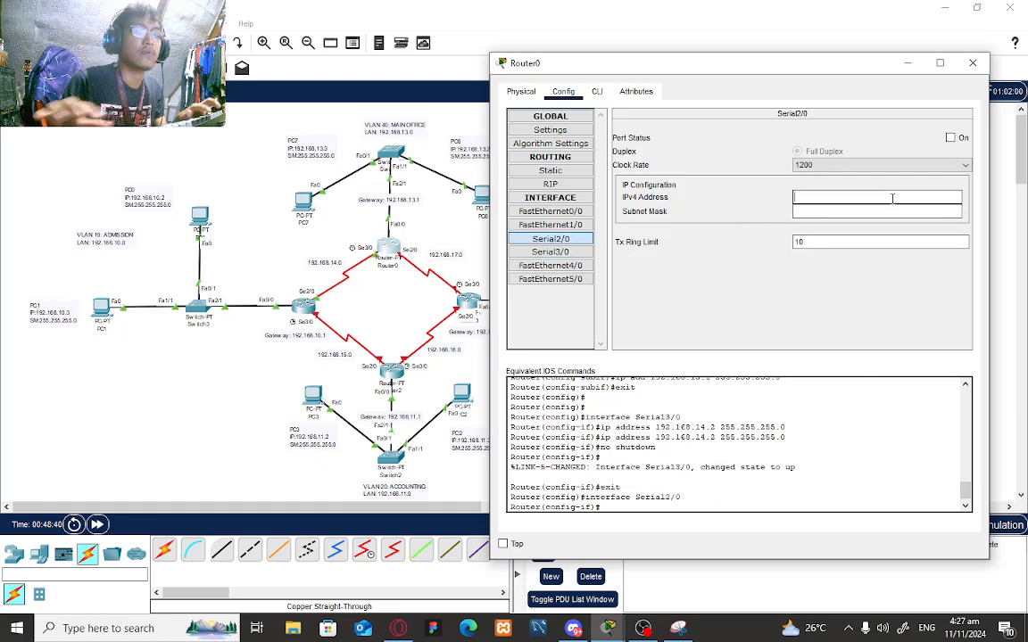
pyautogui.write('192.16')
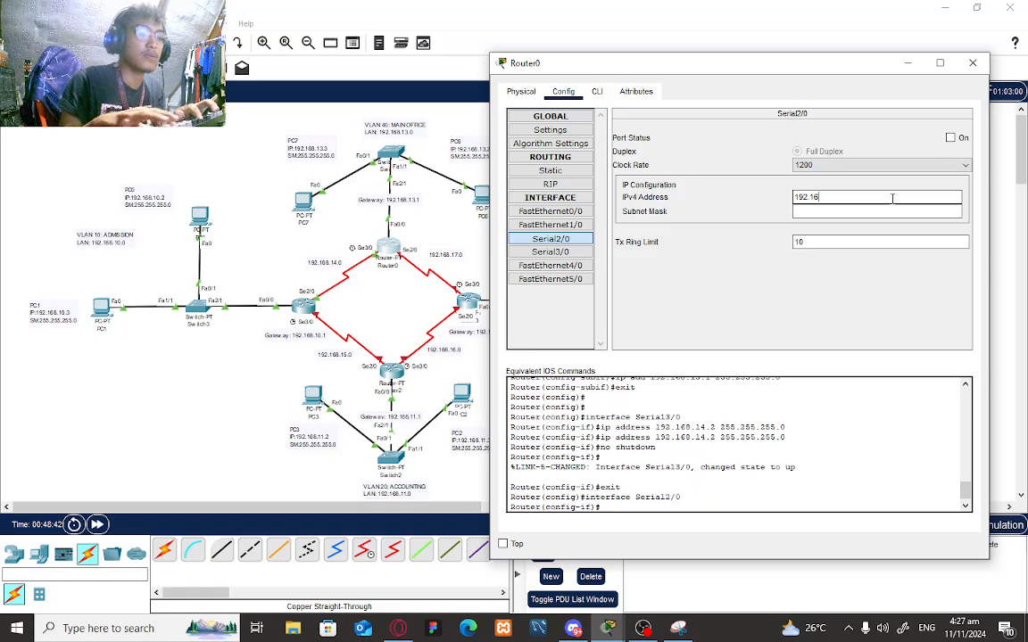
pyautogui.write('8.')
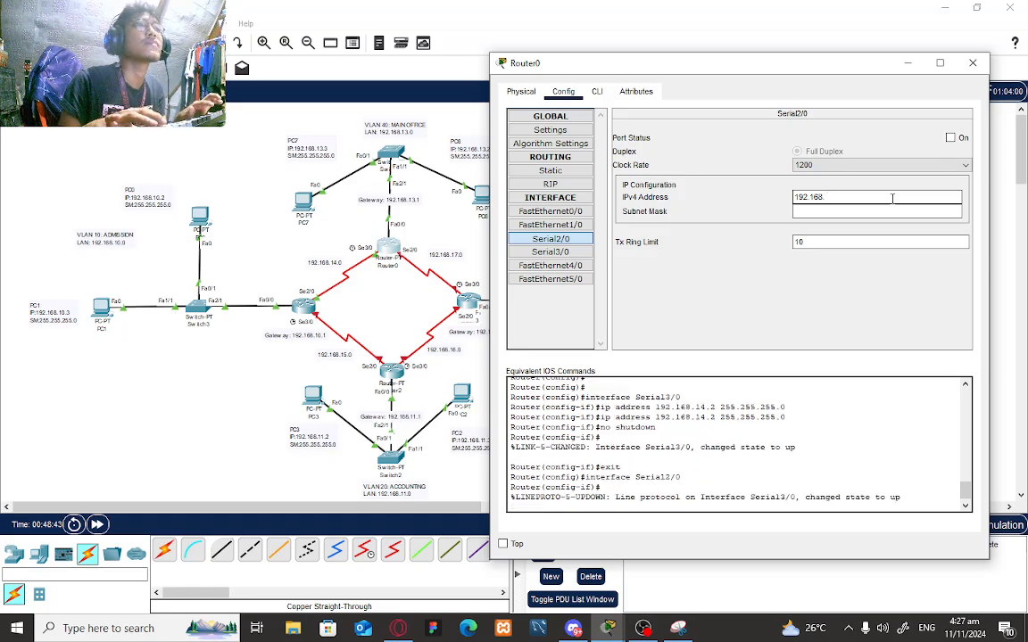
pyautogui.write('17.')
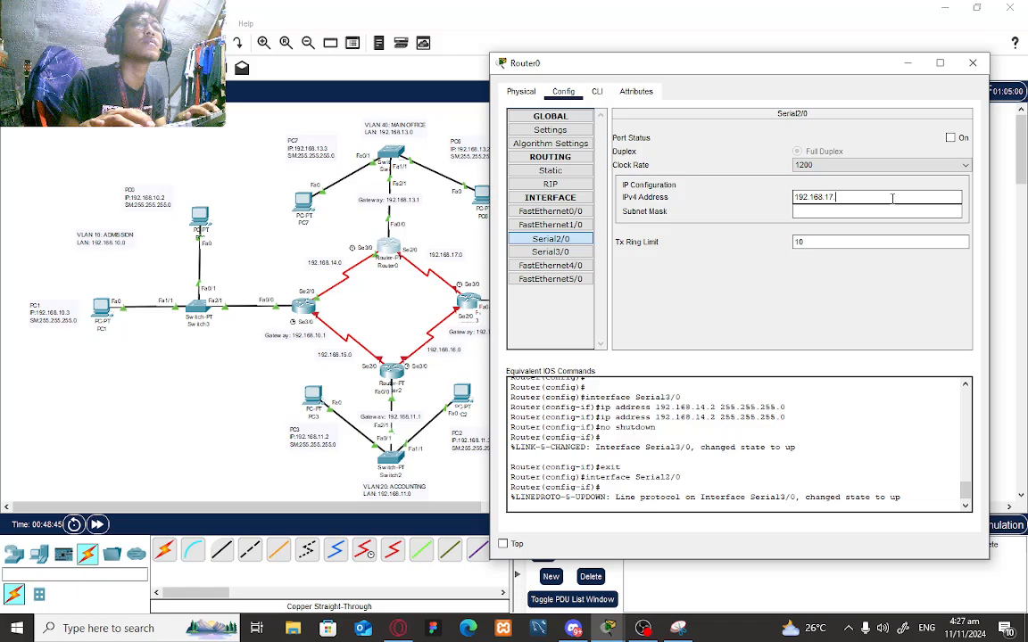
pyautogui.write('1')
pyautogui.press('Tab')
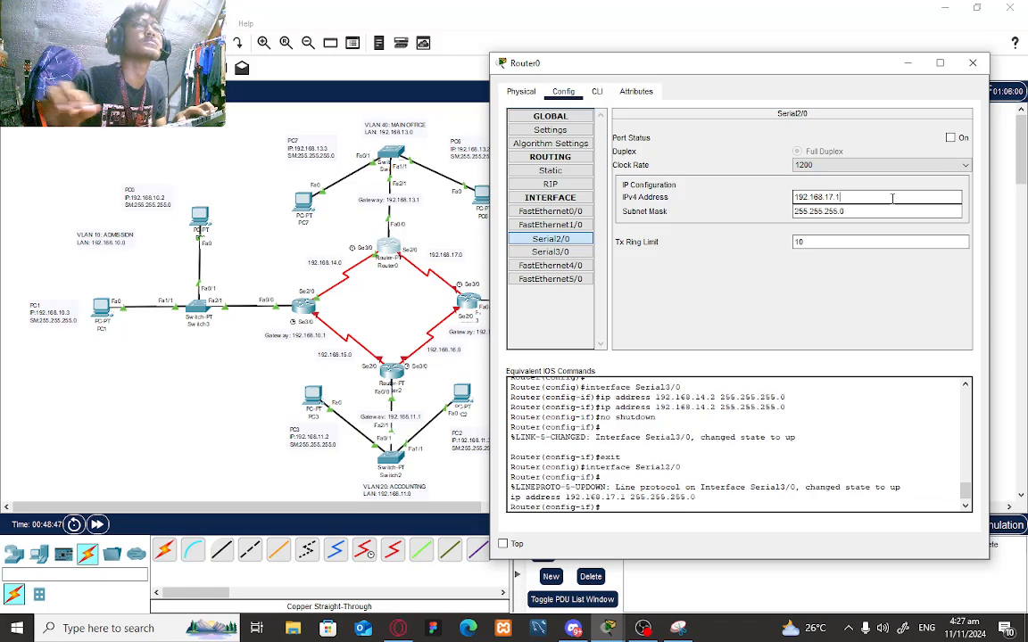
pyautogui.click(950, 139)
pyautogui.click(910, 66)
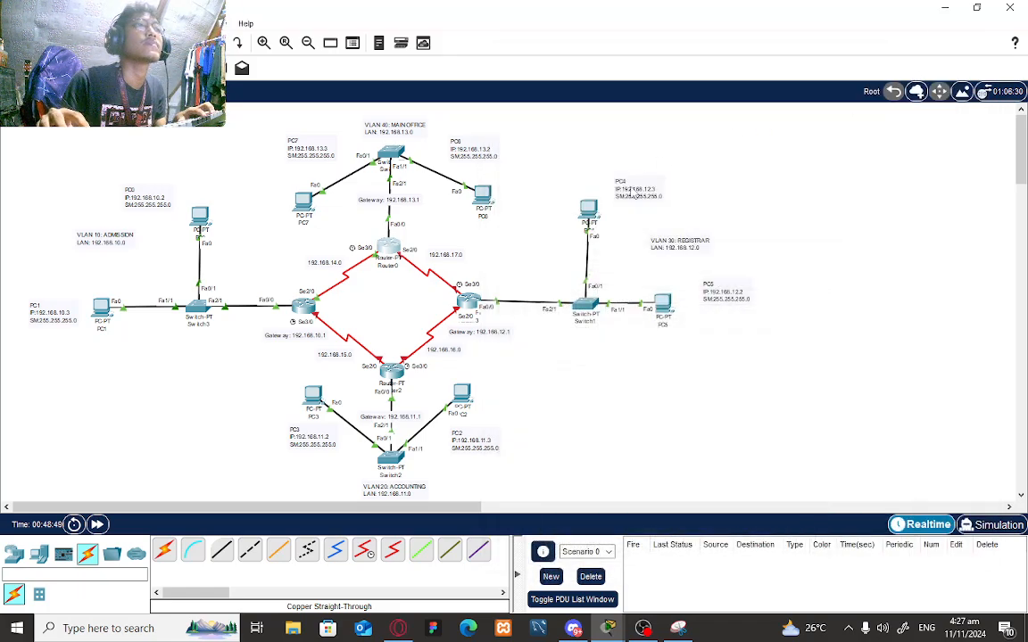
# - Assign Router3's Serial3/0 the address 192.168.17.2/24 and turn the port on
pyautogui.click(469, 305)
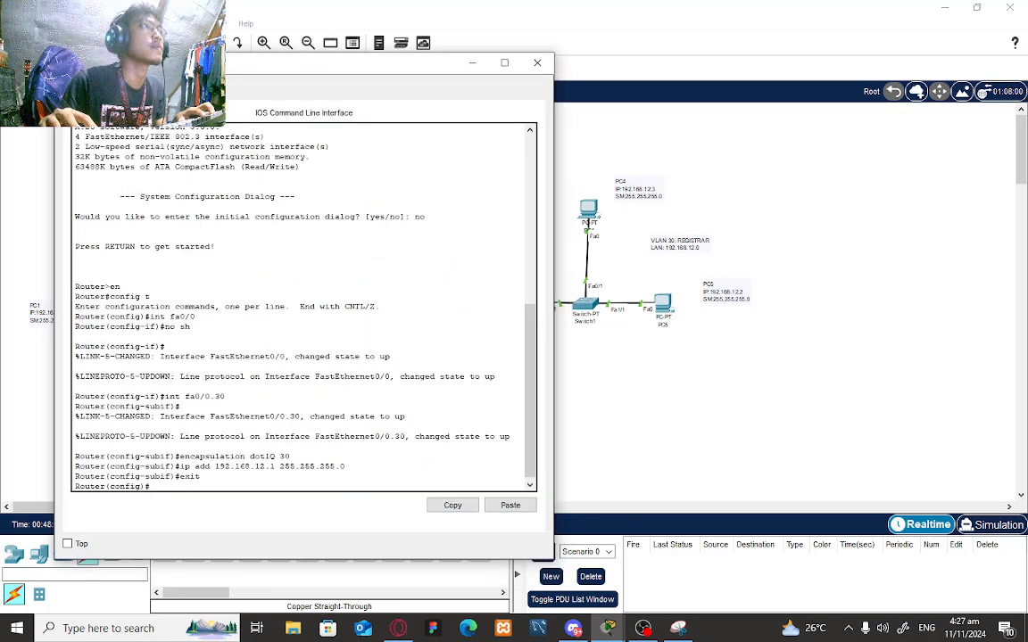
pyautogui.click(245, 93)
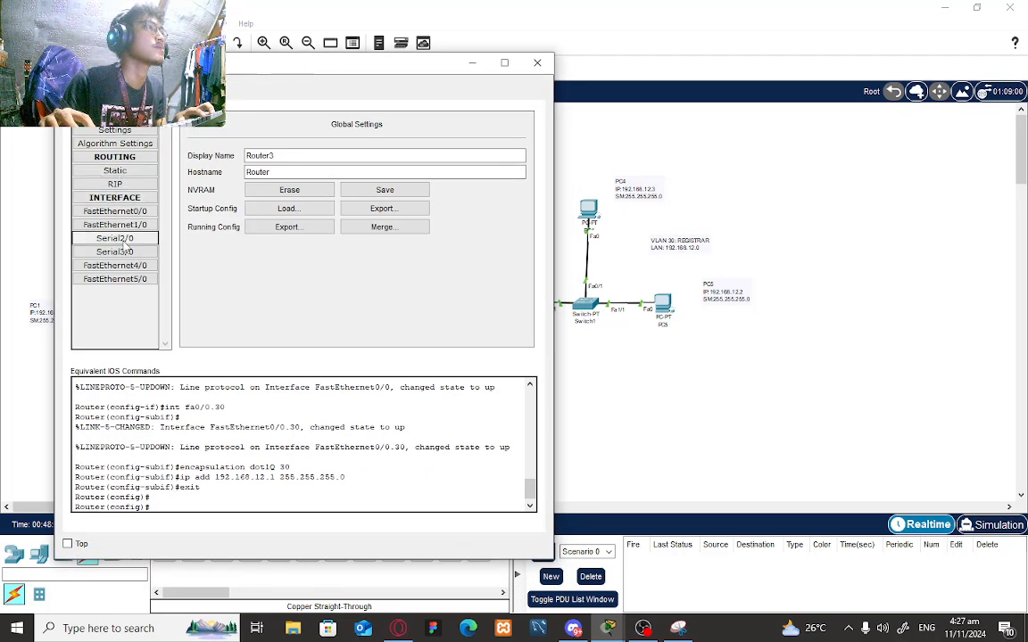
pyautogui.moveTo(415, 65); pyautogui.dragTo(331, 84)
pyautogui.click(49, 271)
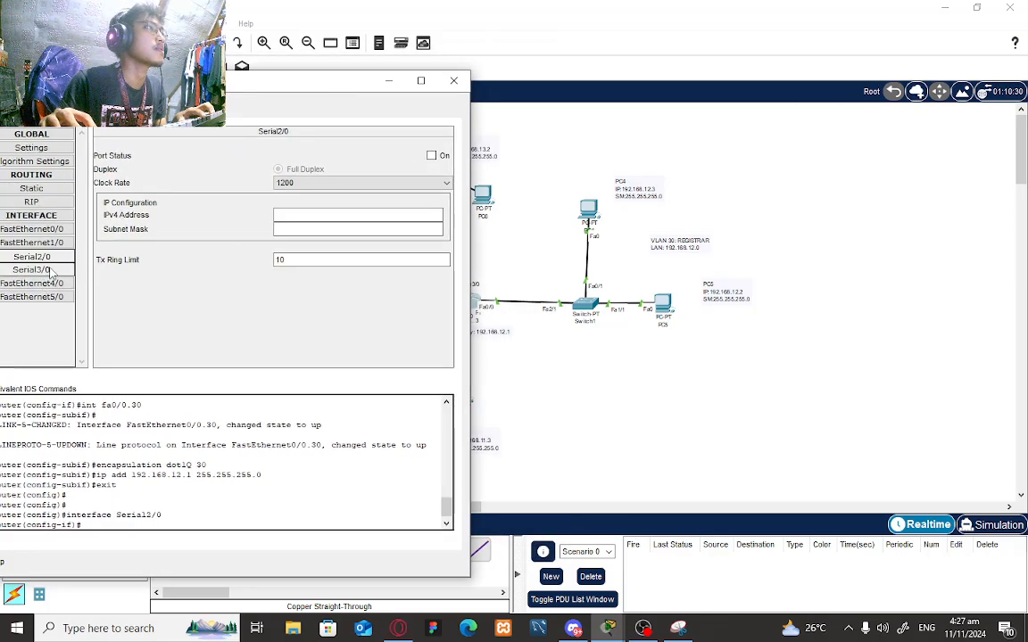
pyautogui.click(294, 216)
pyautogui.write('192.168')
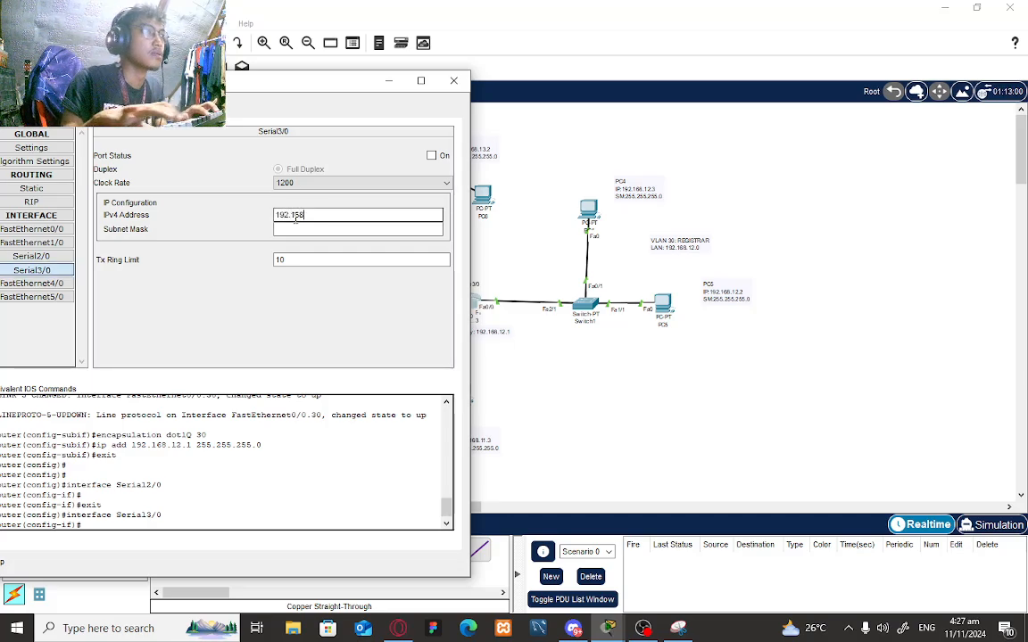
pyautogui.write('.')
pyautogui.moveTo(296, 83); pyautogui.dragTo(331, 138)
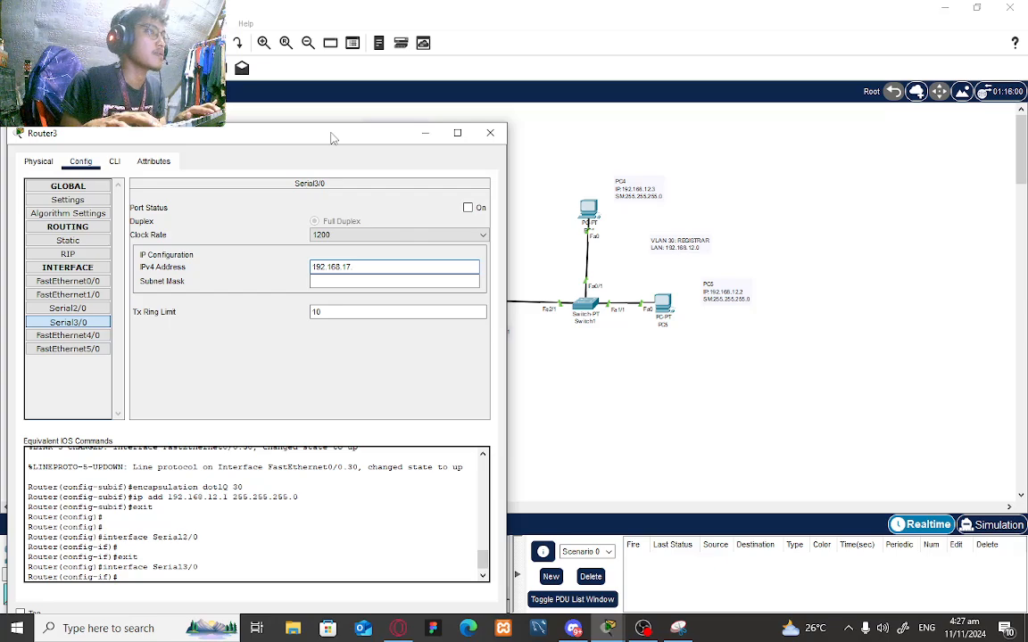
pyautogui.write('17.2')
pyautogui.press('Tab')
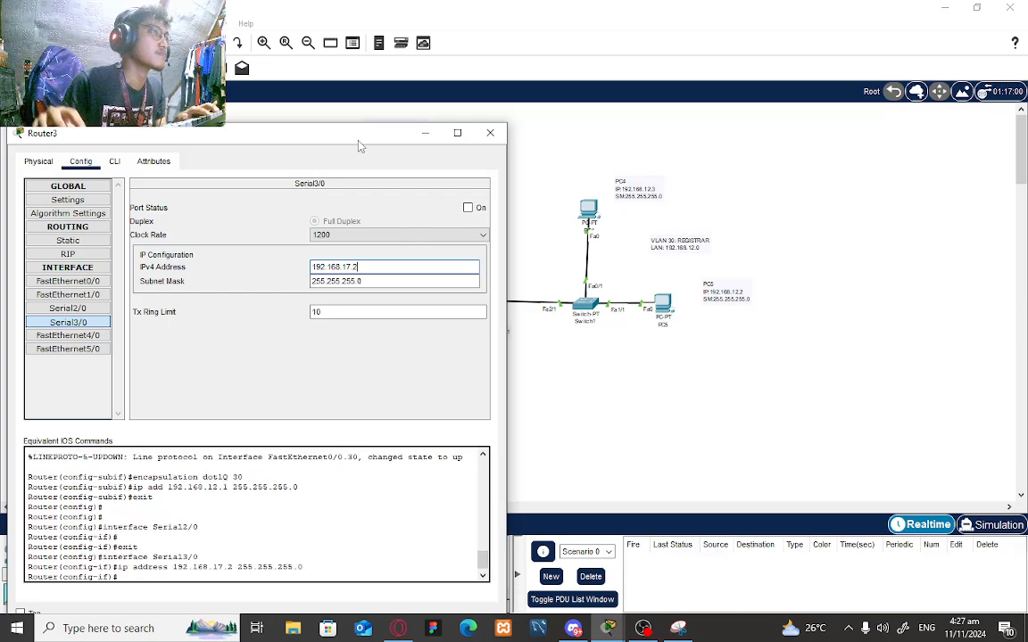
pyautogui.click(468, 208)
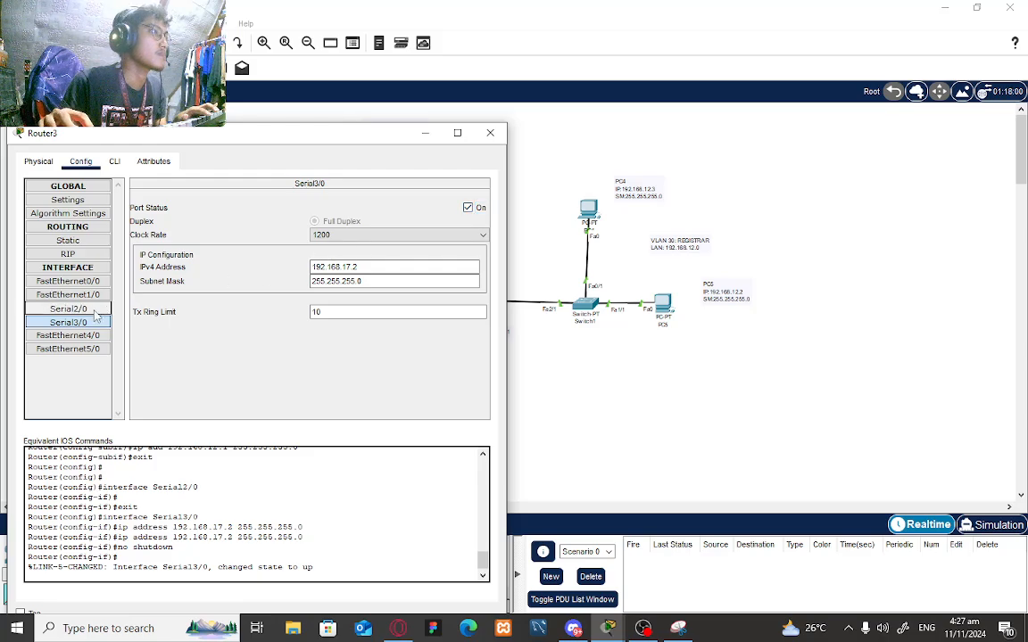
# - Give Router3's Serial2/0 192.168.16.1/24, turn it on, and recheck Serial3/0
pyautogui.click(67, 308)
pyautogui.click(355, 270)
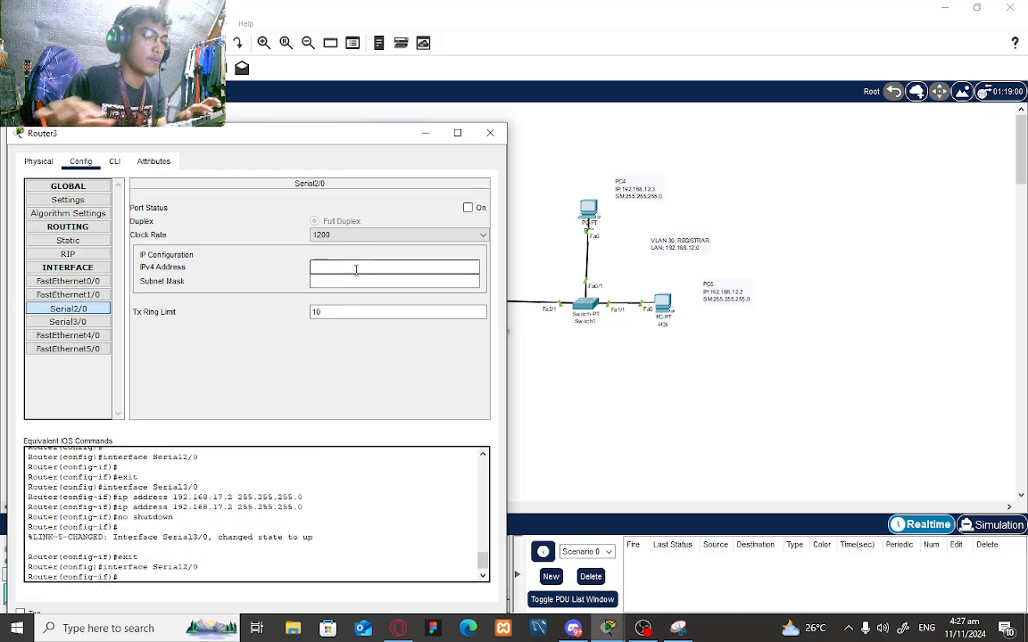
pyautogui.write('192.168')
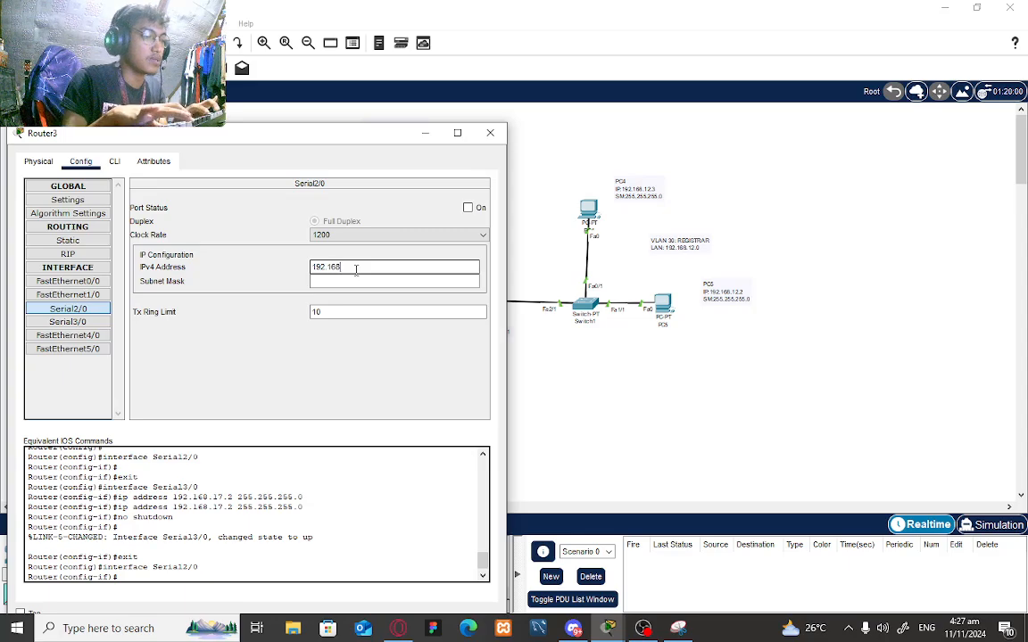
pyautogui.write('.')
pyautogui.moveTo(346, 140); pyautogui.dragTo(813, 114)
pyautogui.write('1')
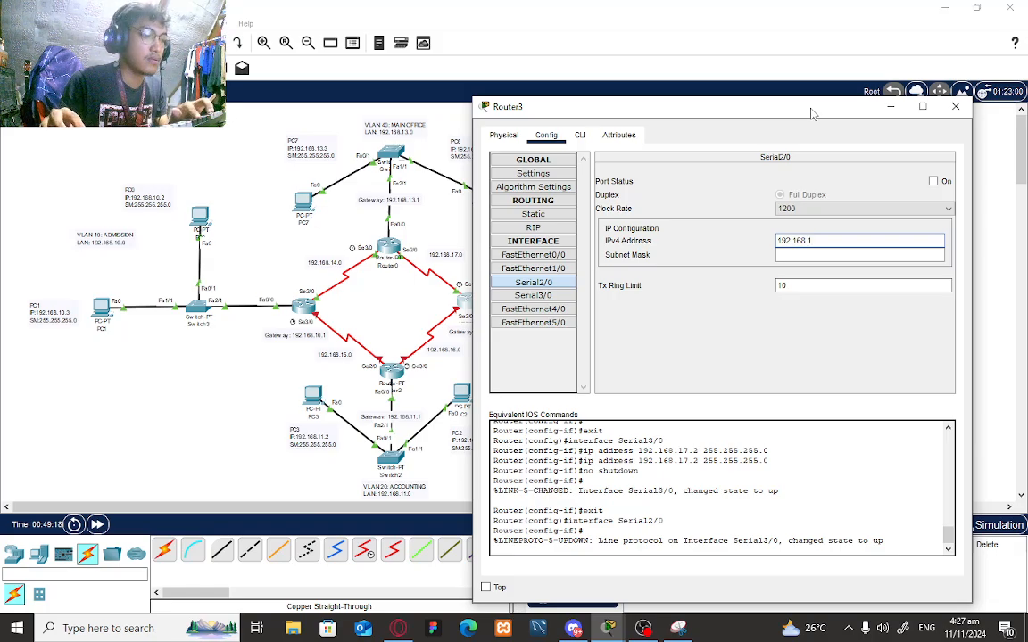
pyautogui.write('6.1')
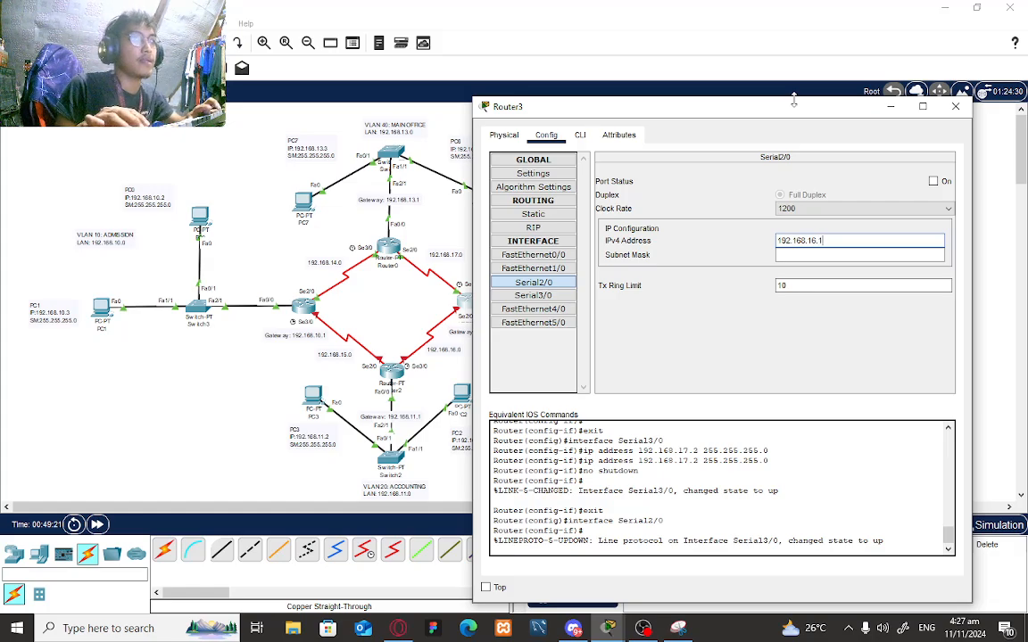
pyautogui.press('Tab')
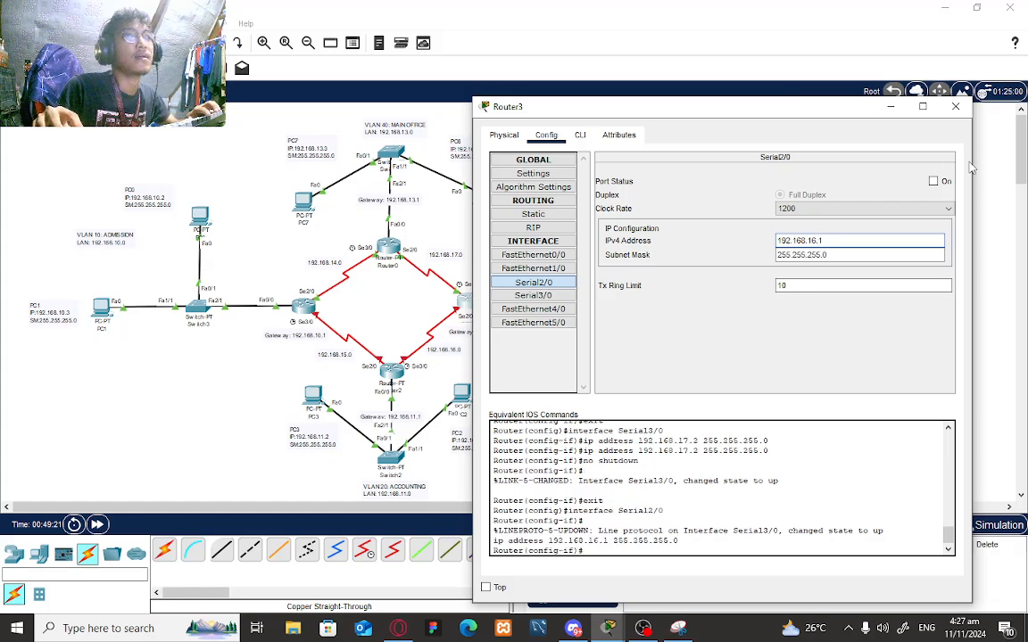
pyautogui.click(933, 181)
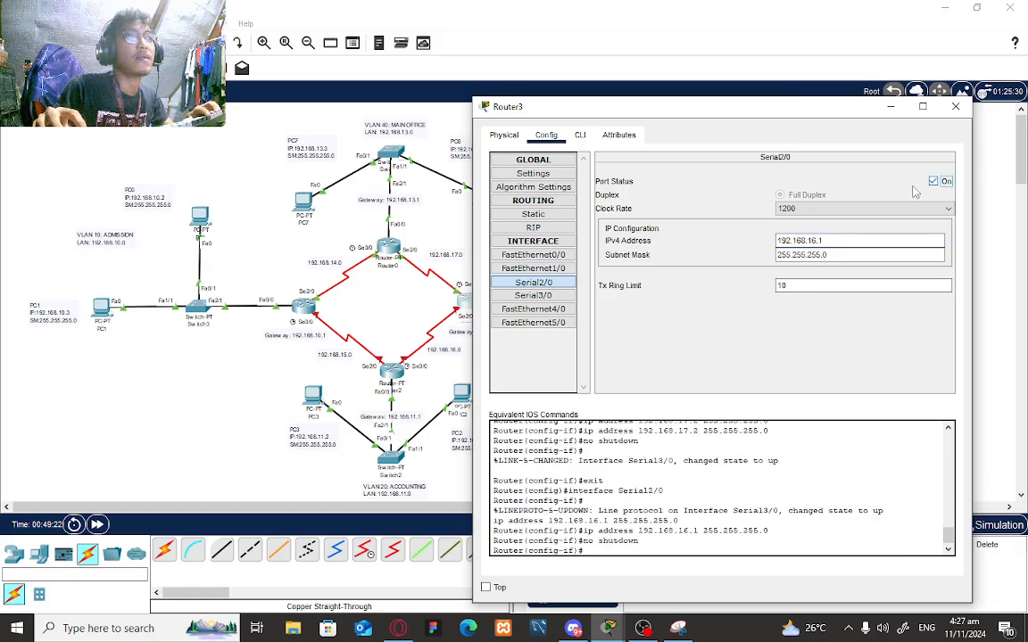
pyautogui.click(526, 295)
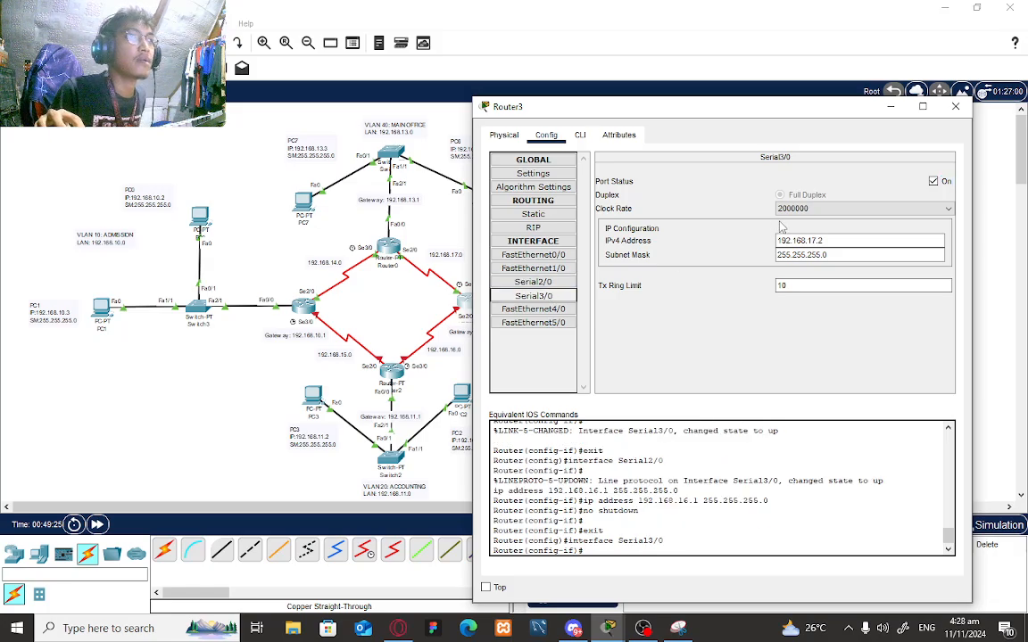
pyautogui.click(391, 373)
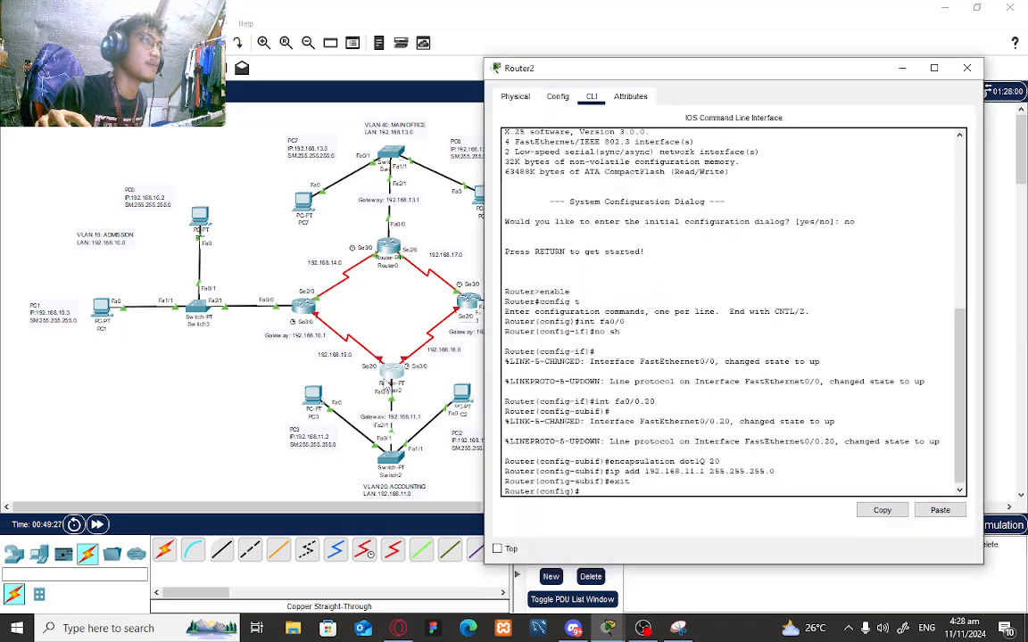
# - Set Router2's Serial2/0 to 192.168.15.1/24 and turn the port on
pyautogui.click(556, 96)
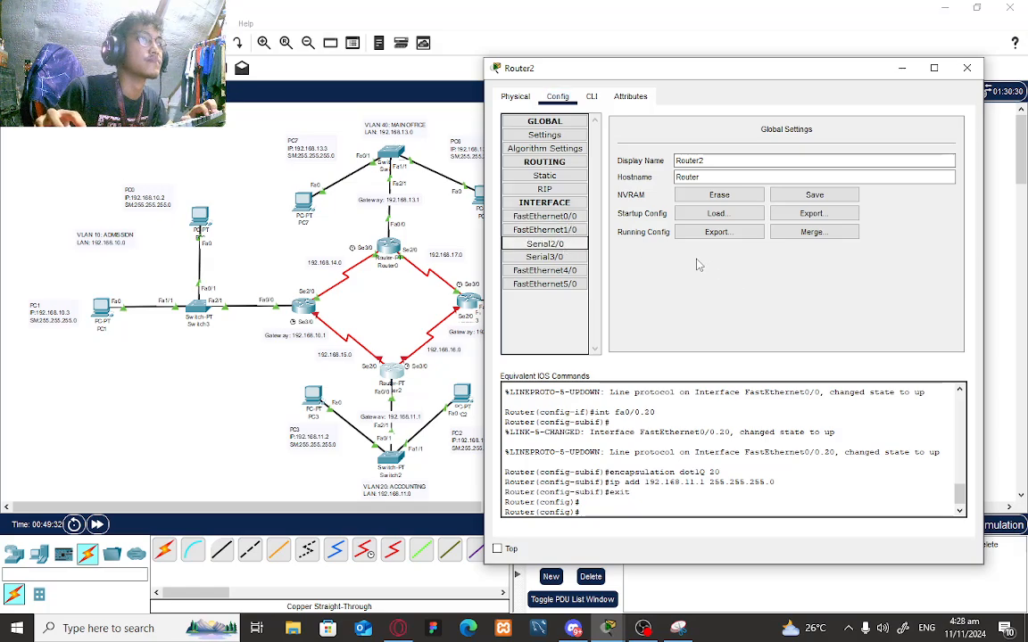
pyautogui.click(555, 243)
pyautogui.click(827, 202)
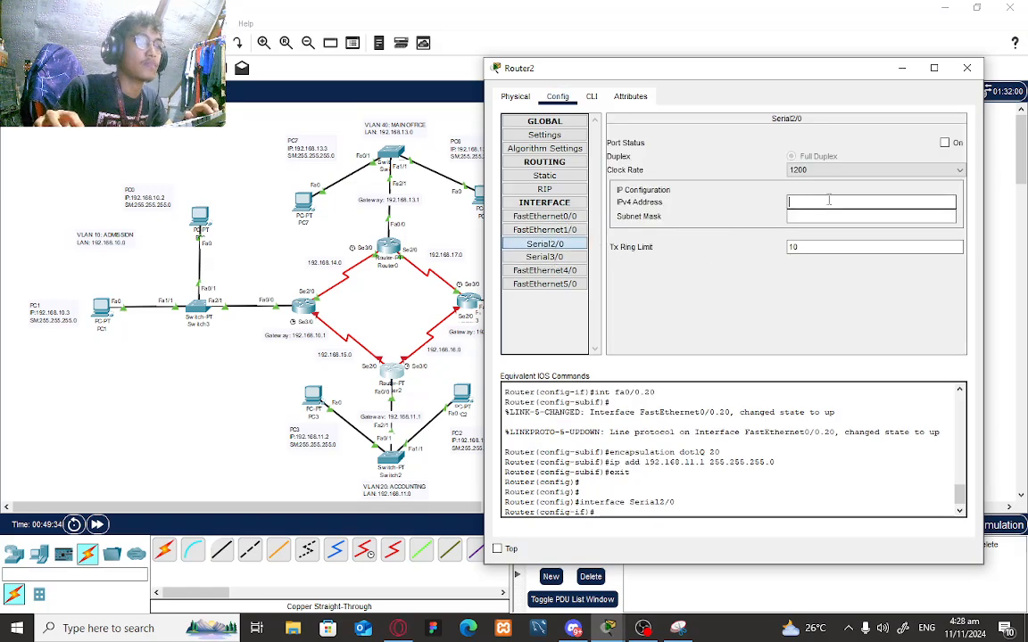
pyautogui.write('192.1')
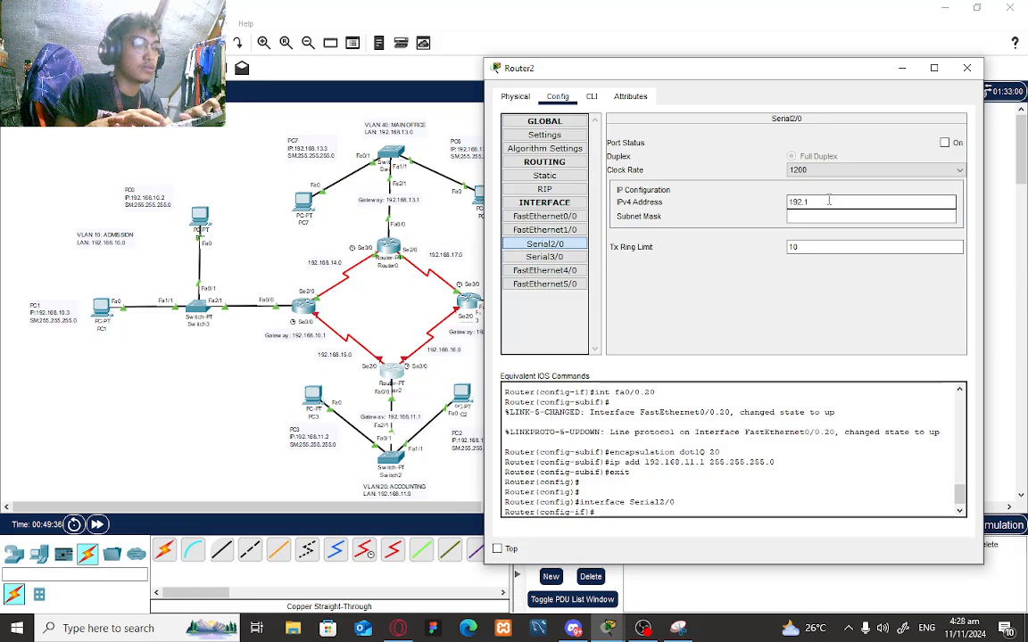
pyautogui.write('68')
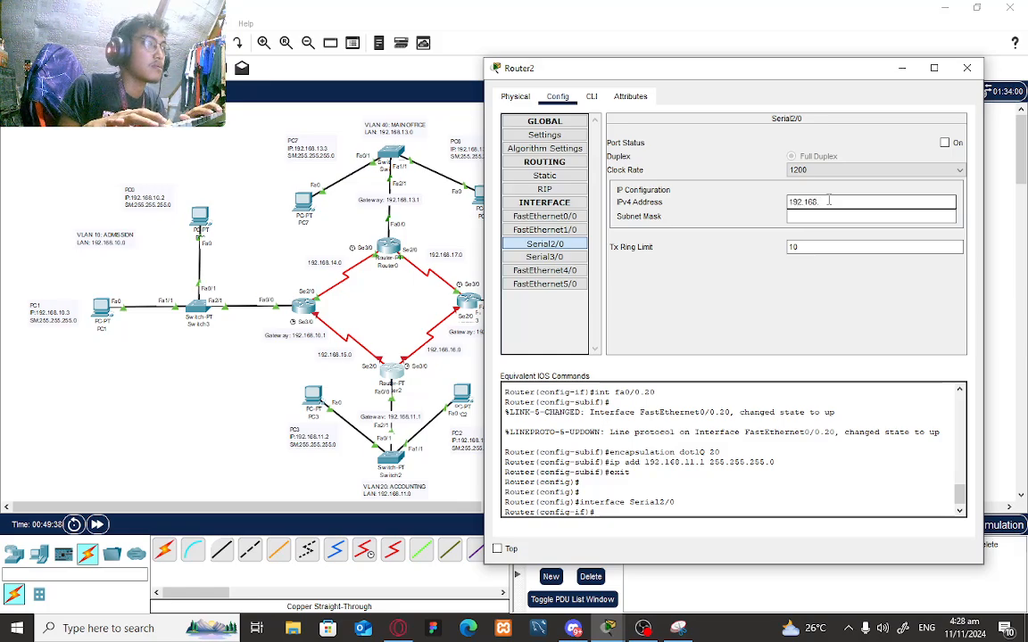
pyautogui.write('.15.')
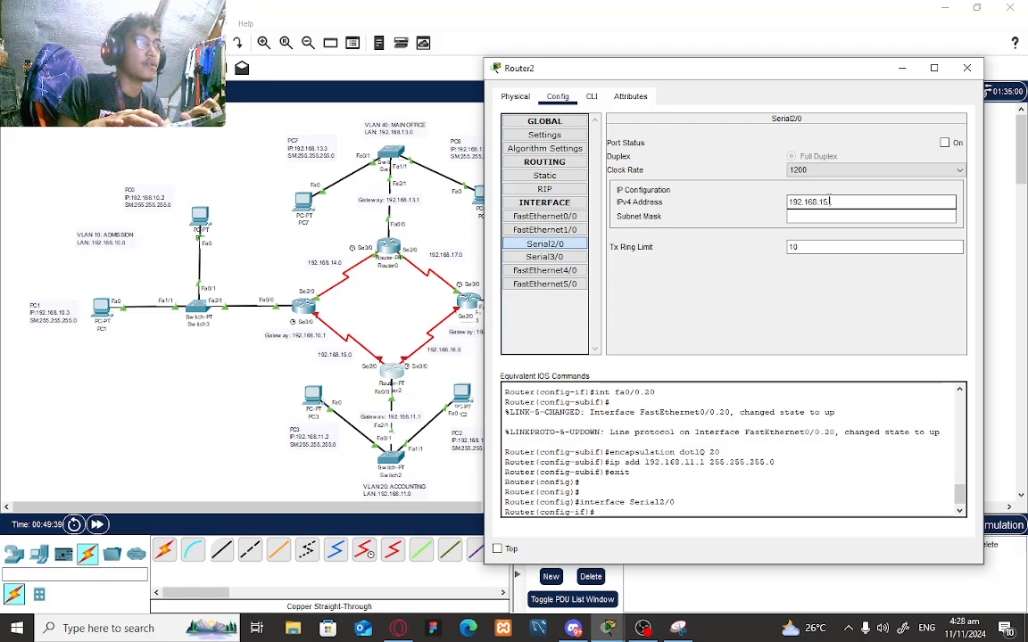
pyautogui.write('1')
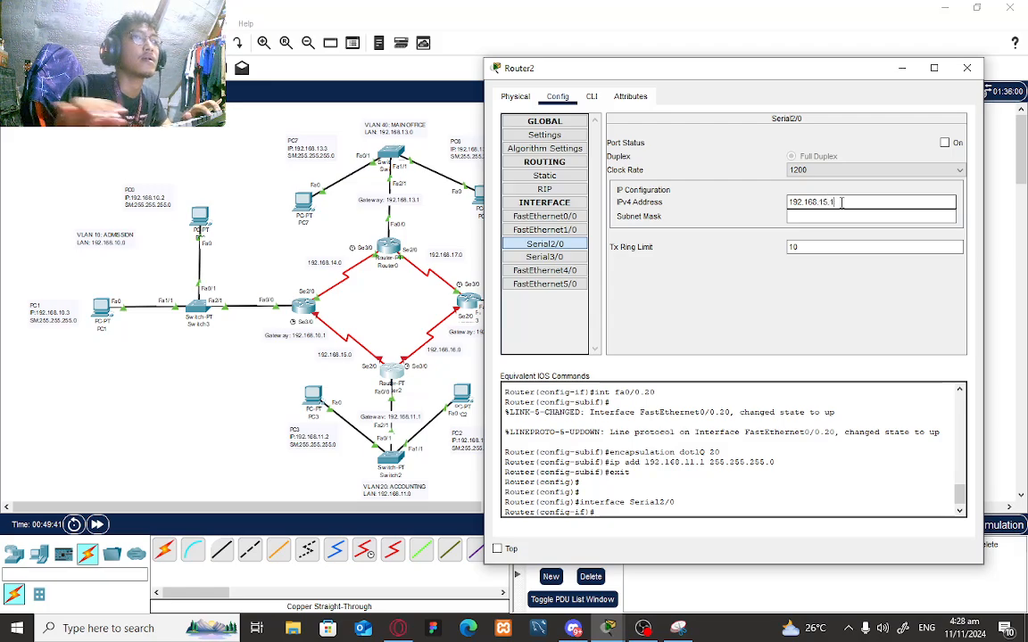
pyautogui.press('Return')
pyautogui.click(944, 143)
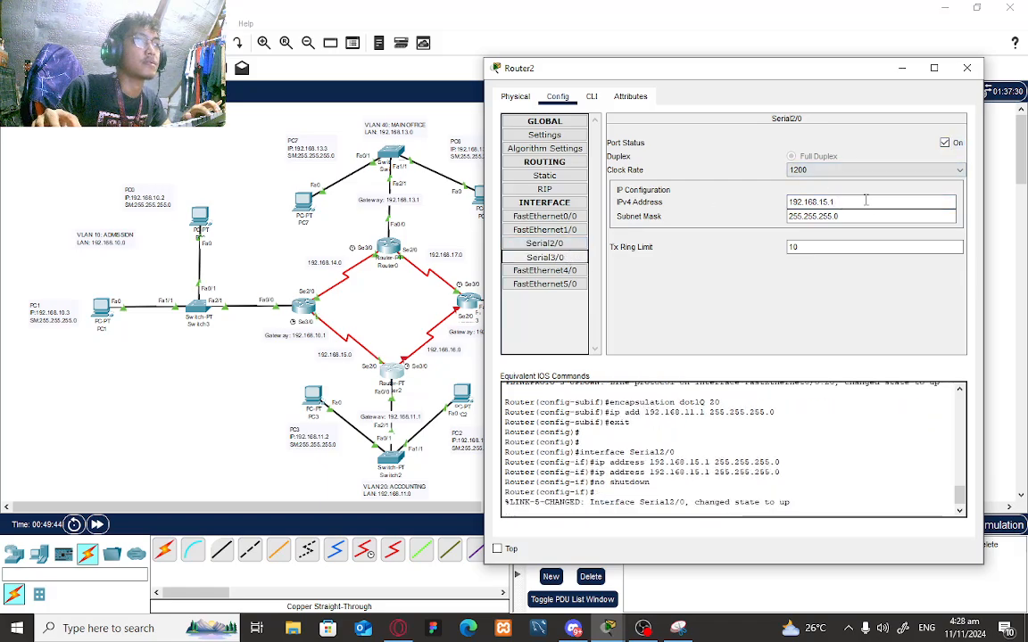
# - Set Router2's Serial3/0 to 192.168.16.2/24, turn it on, and close the window
pyautogui.click(544, 257)
pyautogui.click(862, 202)
pyautogui.write('192.1')
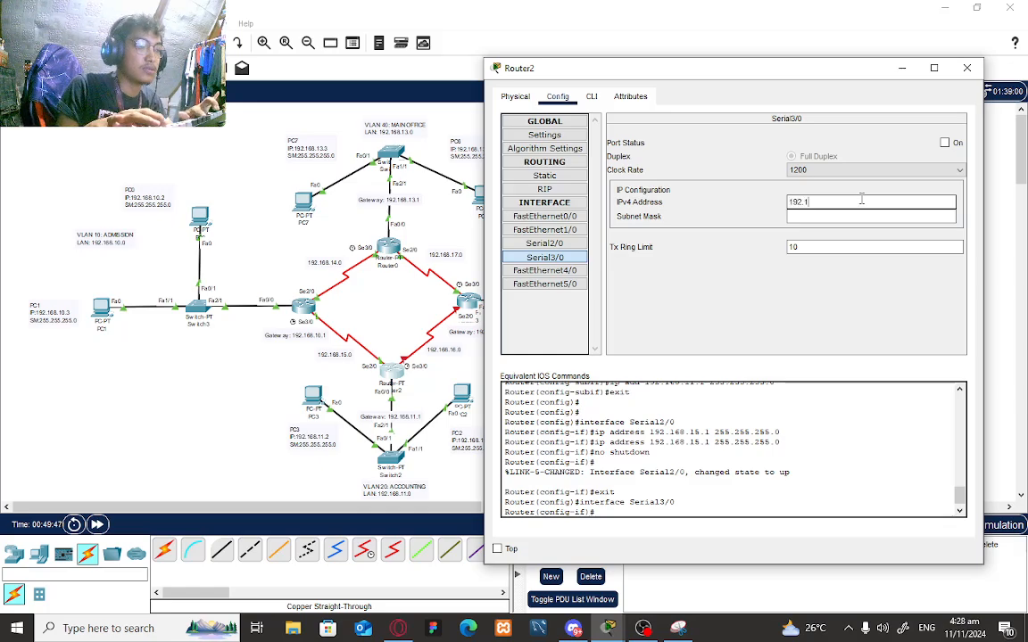
pyautogui.write('68.')
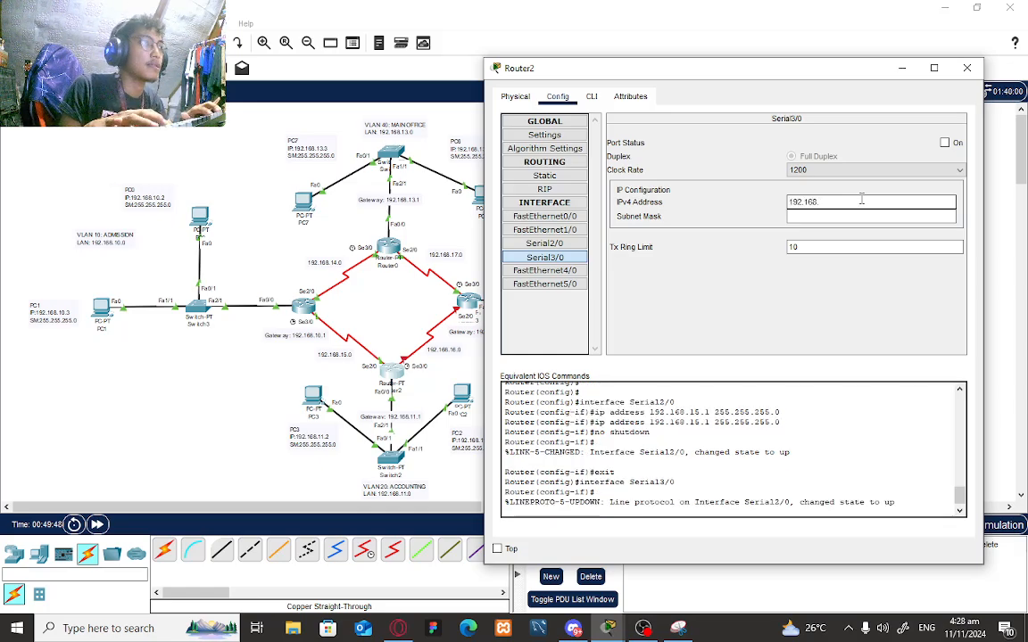
pyautogui.write('1')
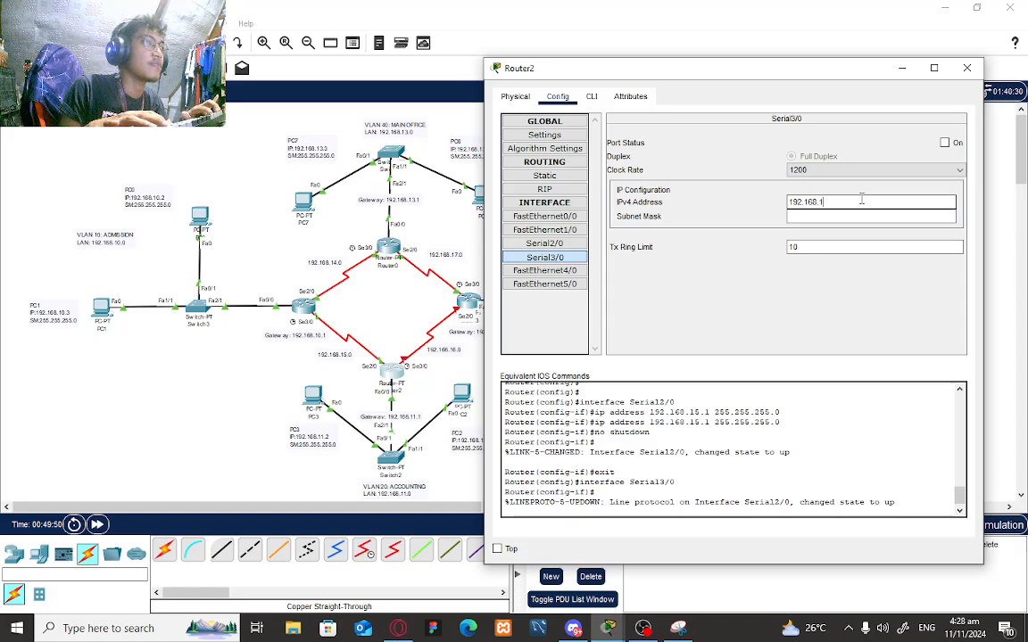
pyautogui.press('BackSpace')
pyautogui.write('1')
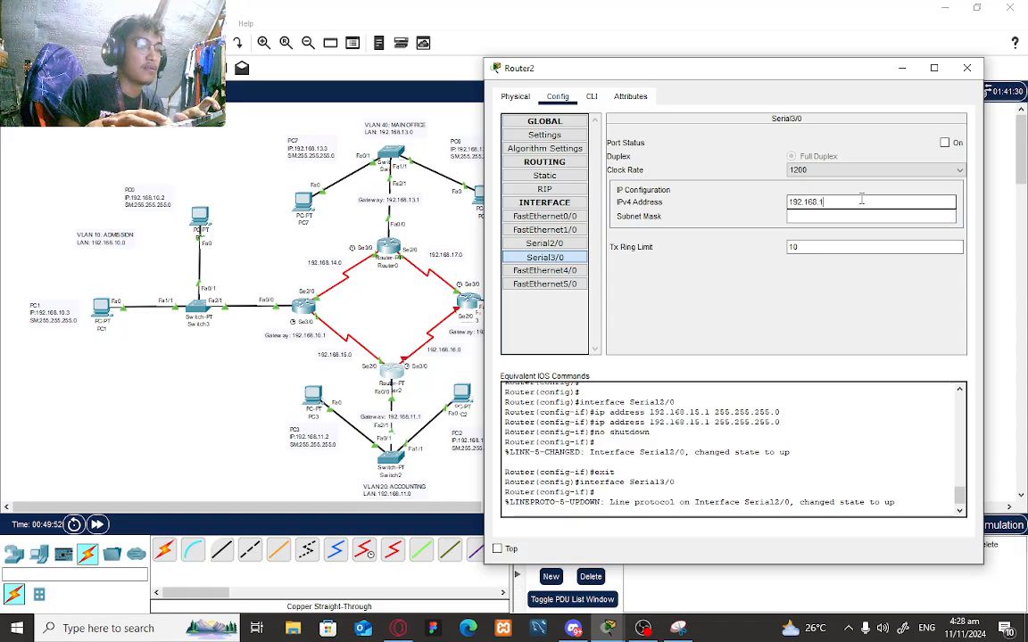
pyautogui.write('6')
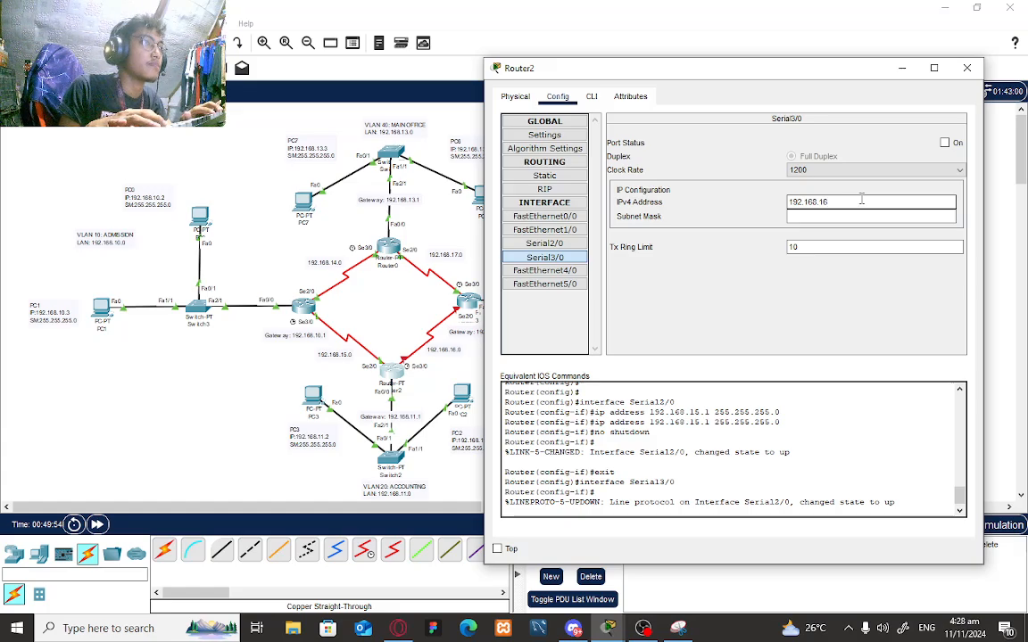
pyautogui.write('.2')
pyautogui.press('Tab')
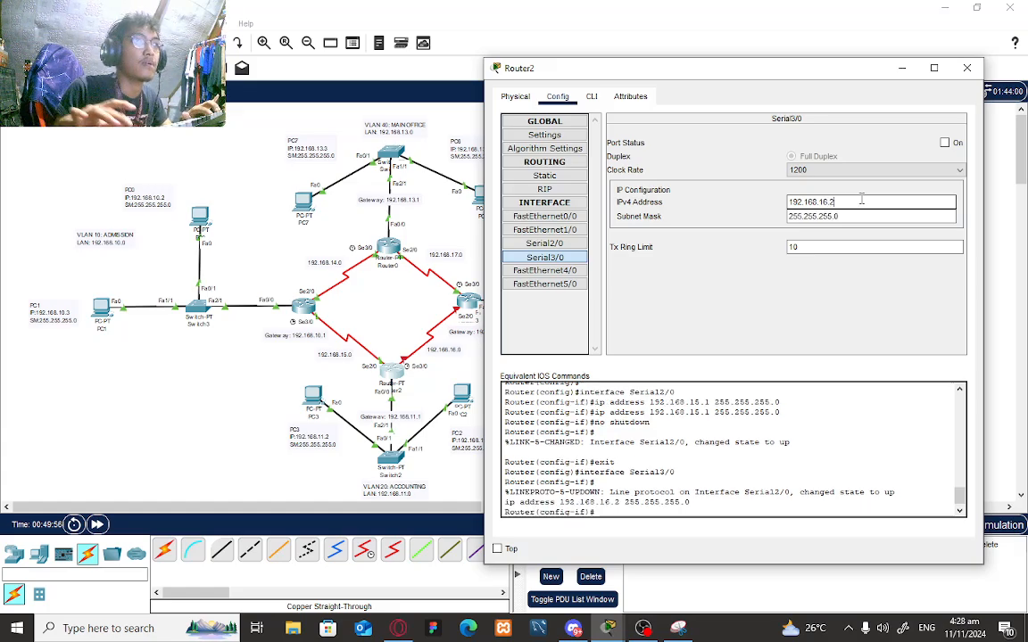
pyautogui.click(944, 143)
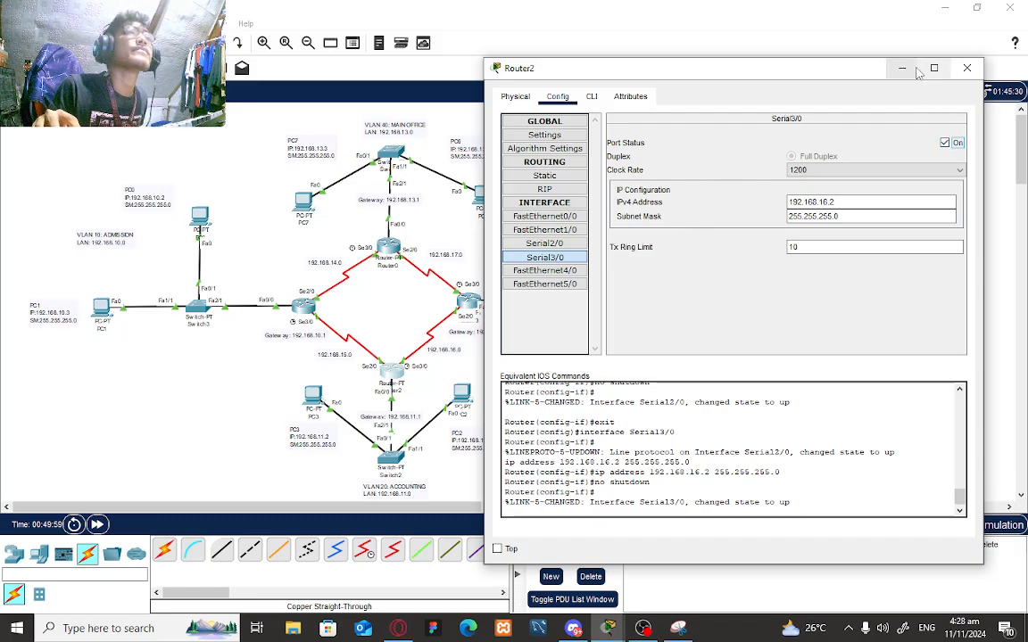
pyautogui.click(966, 68)
# - Check Router1's port info and open its configuration, showing Serial3/0 at 192.168.15.2/24
pyautogui.moveTo(304, 306)
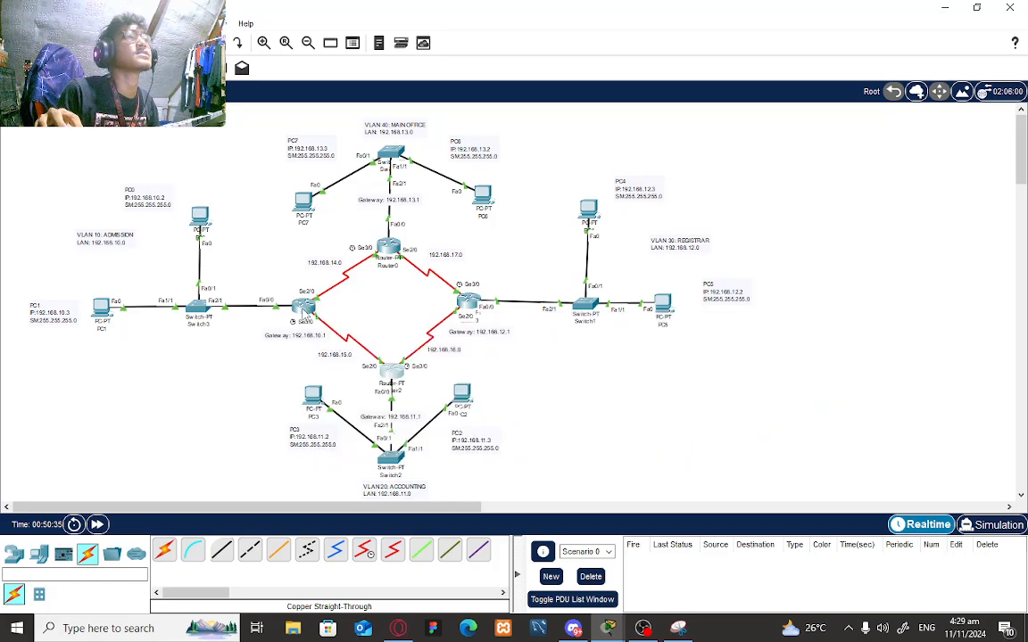
pyautogui.moveTo(304, 312)
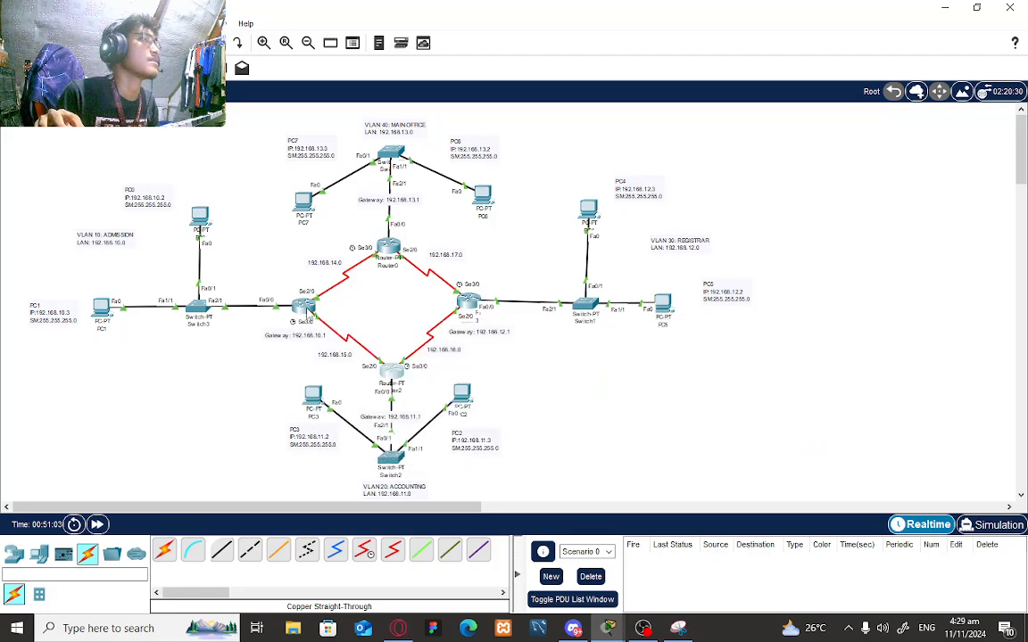
pyautogui.click(303, 308)
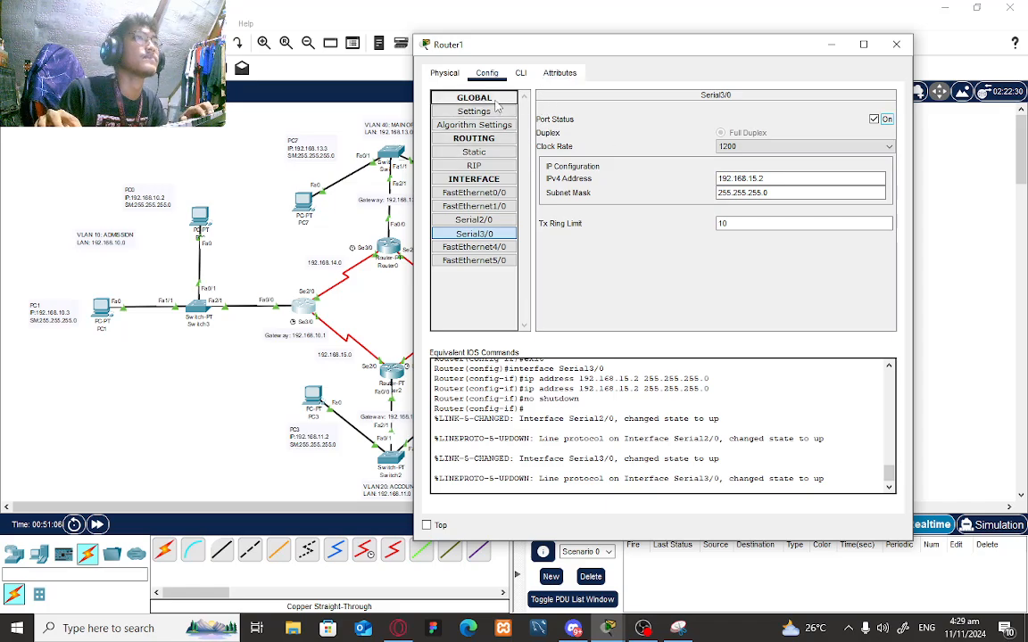
# - In Router1's CLI, exit interface mode and set hostname Router0_Victoria_Admission
pyautogui.click(520, 72)
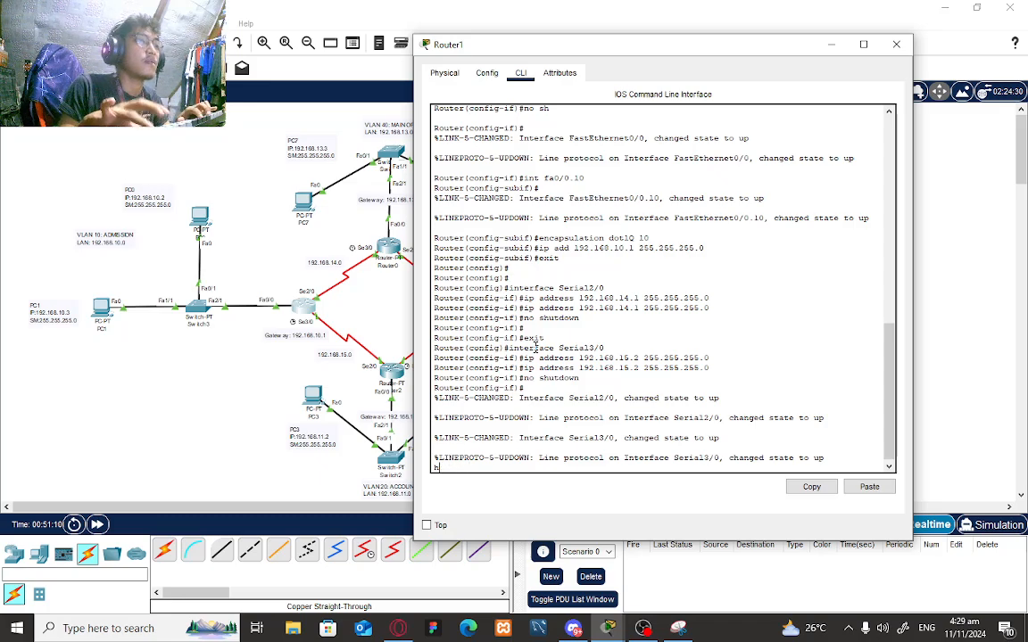
pyautogui.press('Return')
pyautogui.write('enm')
pyautogui.press('BackSpace')
pyautogui.press('BackSpace')
pyautogui.press('BackSpace')
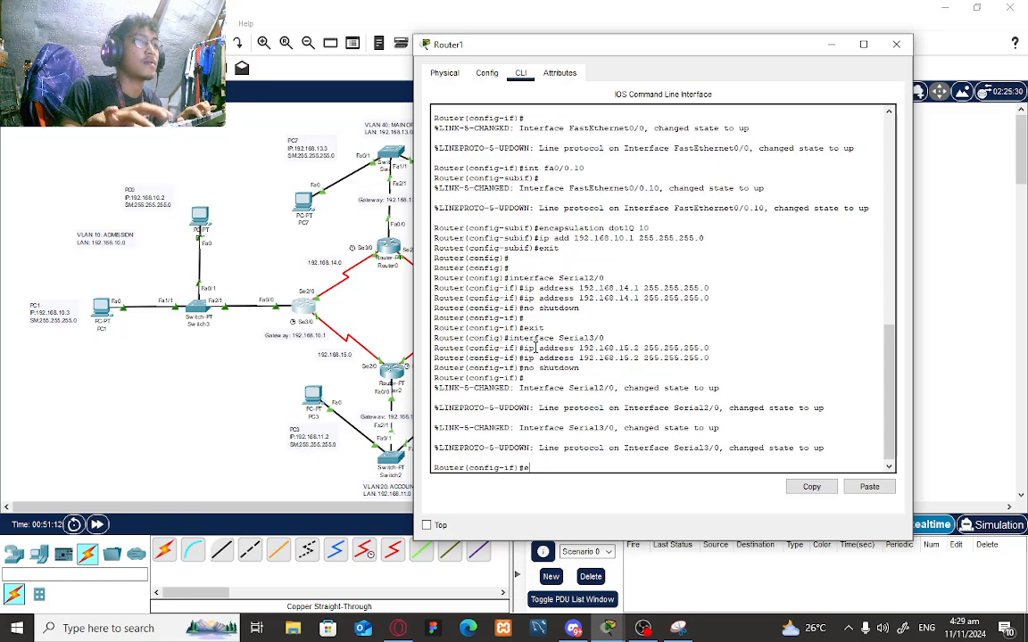
pyautogui.write('ex')
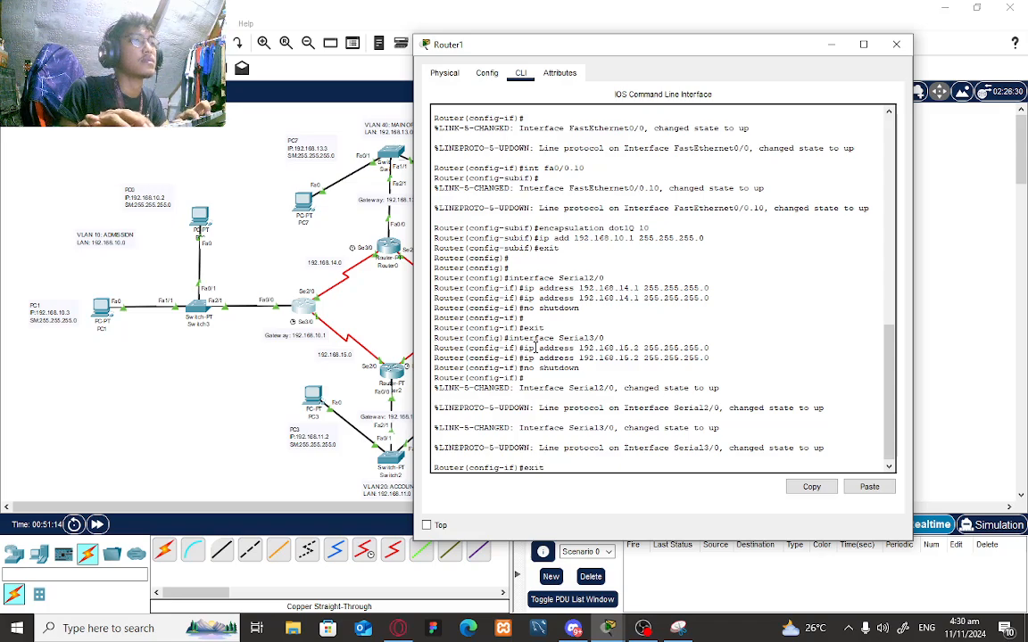
pyautogui.write('it')
pyautogui.press('Return')
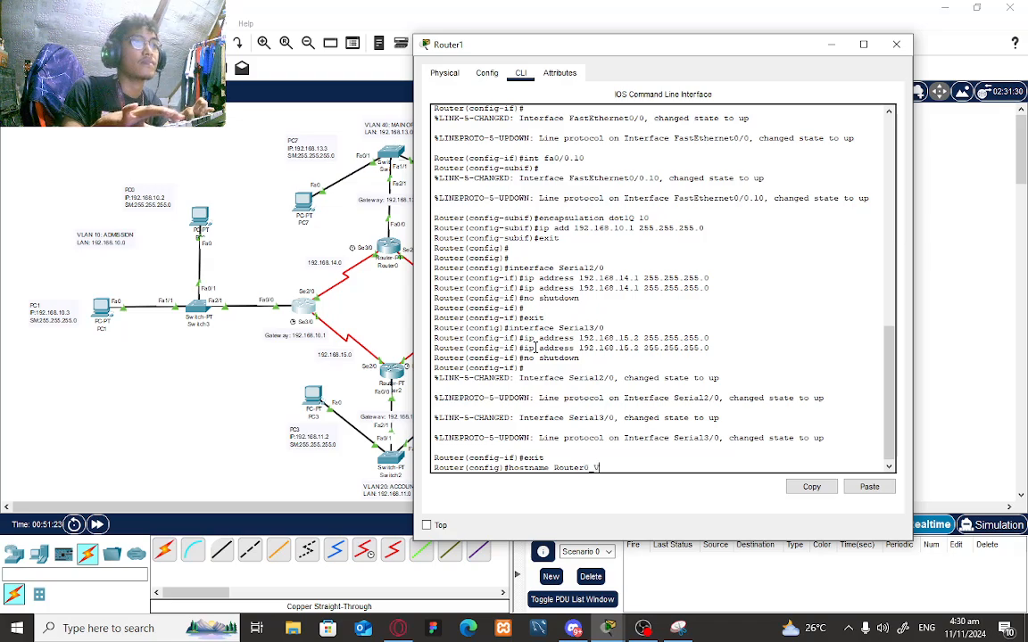
pyautogui.write('ria_Admi')
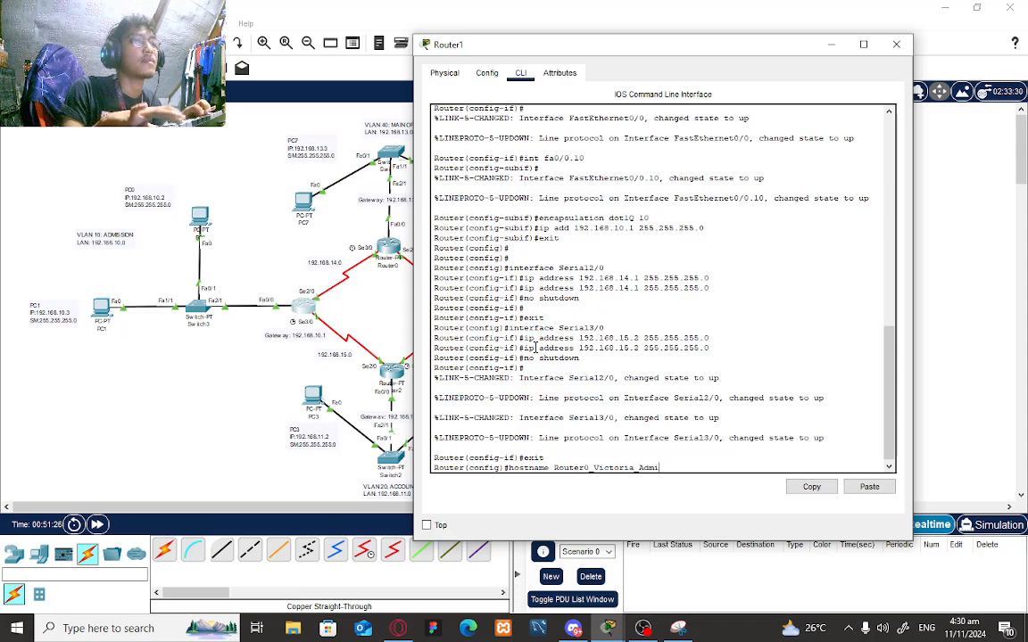
pyautogui.write('ssion')
pyautogui.press('Return')
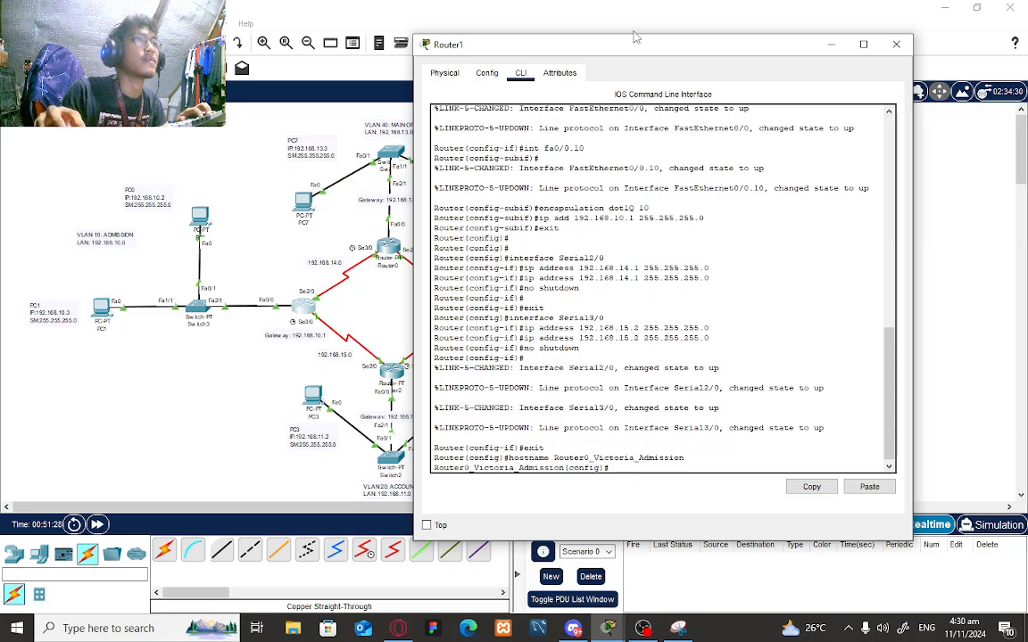
# - Add Router1 static route 192.168.13.0 mask 255.255.255.0 via next hop 192.168.14.0
pyautogui.click(484, 75)
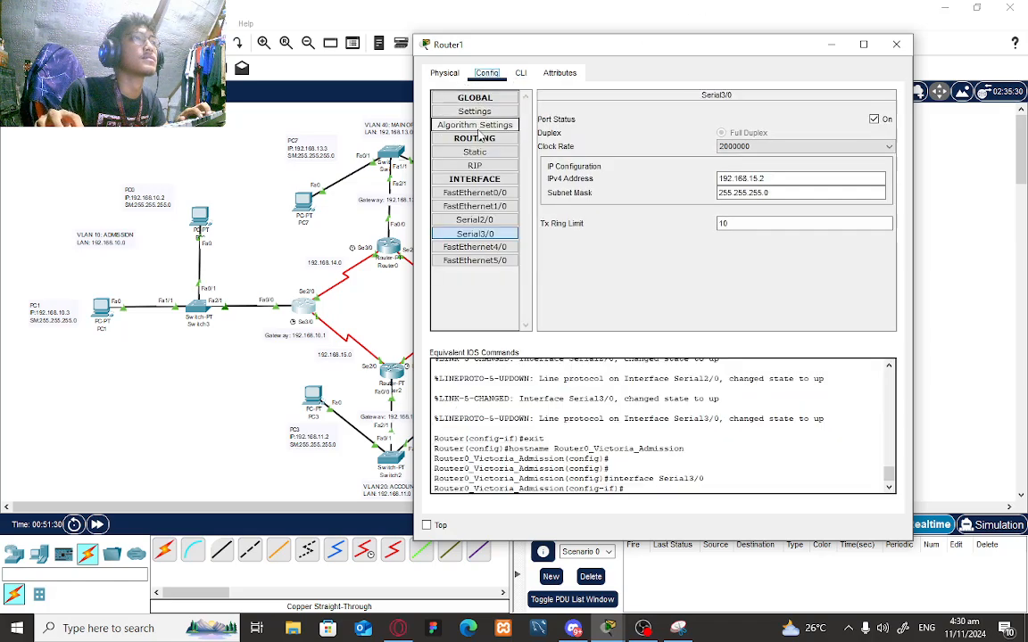
pyautogui.click(468, 153)
pyautogui.click(585, 123)
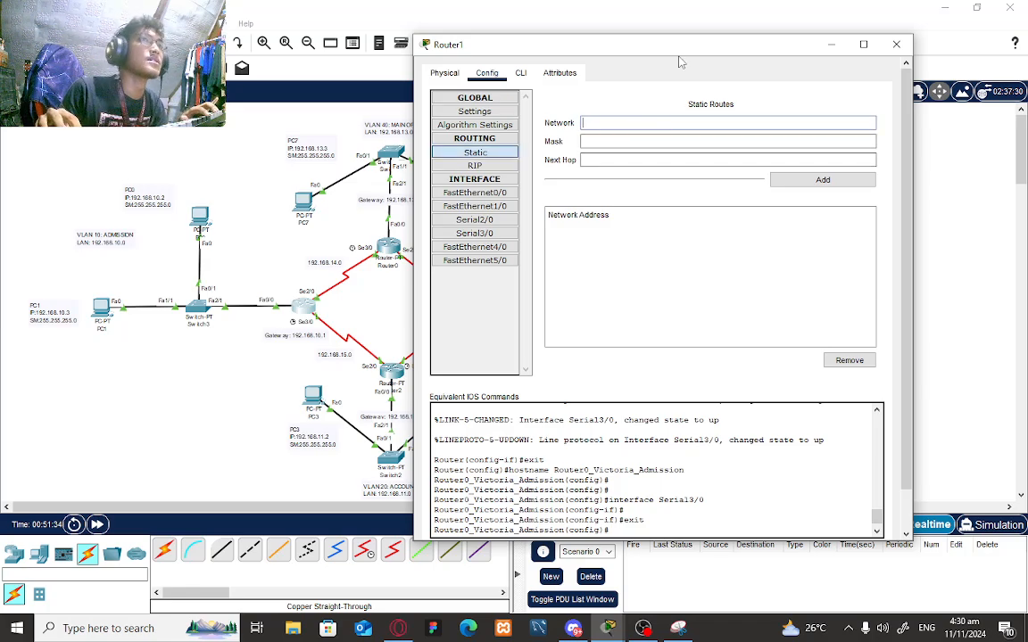
pyautogui.moveTo(684, 52); pyautogui.dragTo(769, 104)
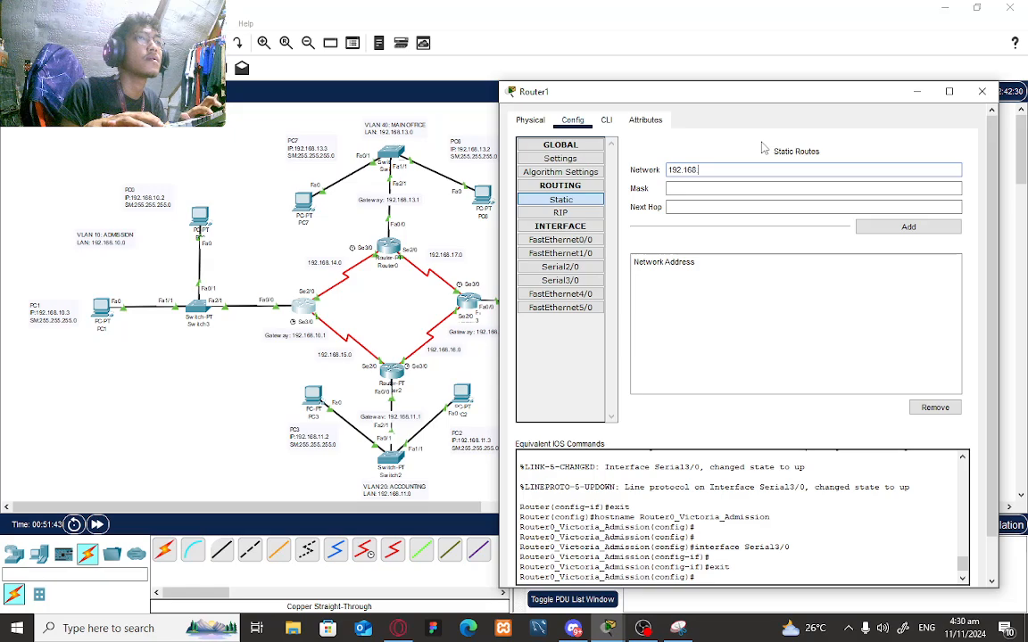
pyautogui.write('13.0')
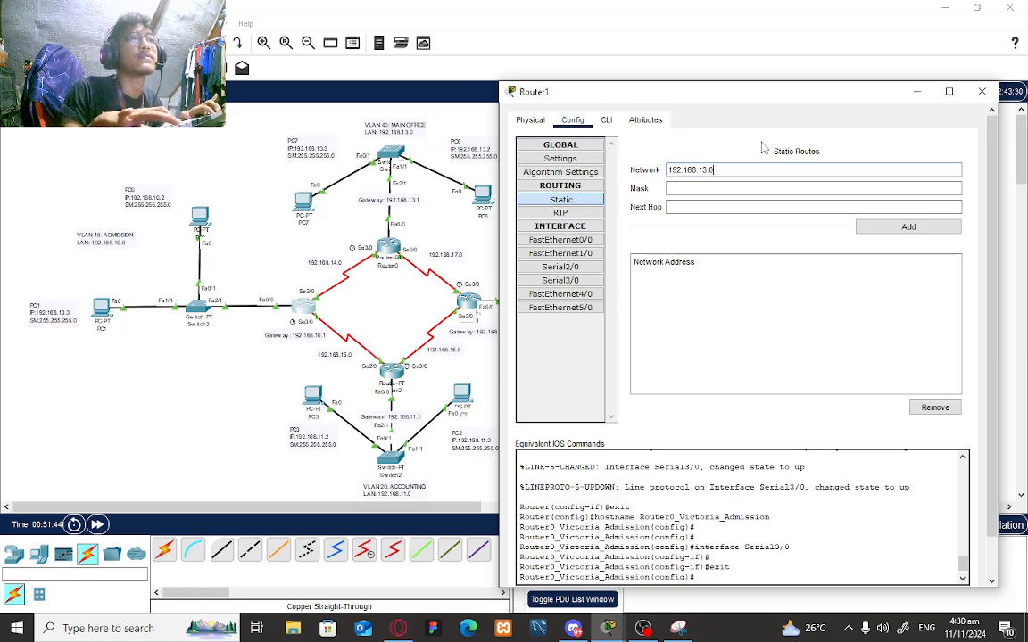
pyautogui.click(743, 189)
pyautogui.write('255.2')
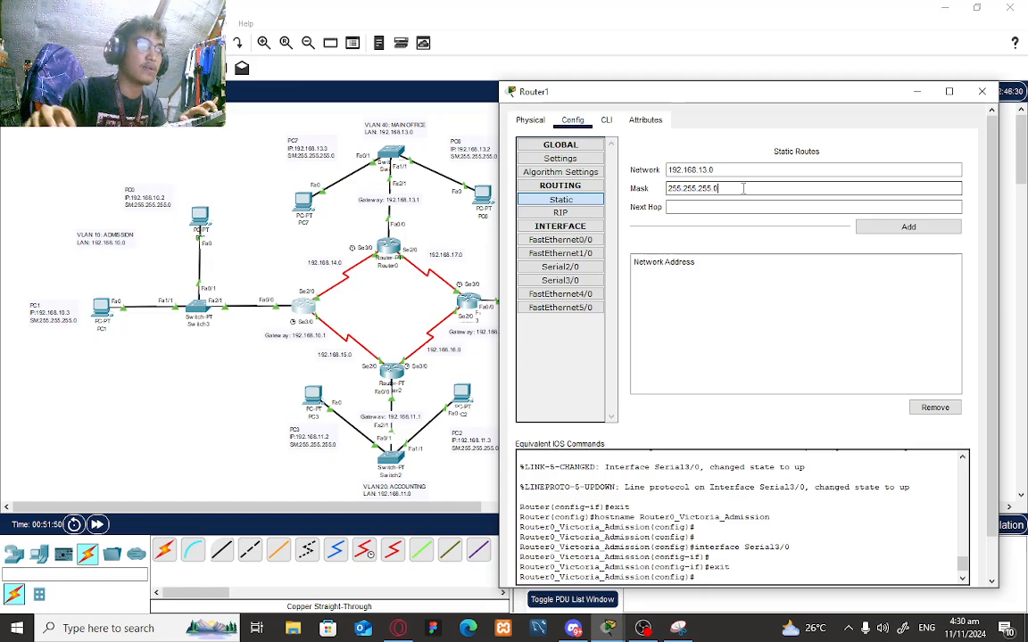
pyautogui.write('55.255.0')
pyautogui.click(750, 207)
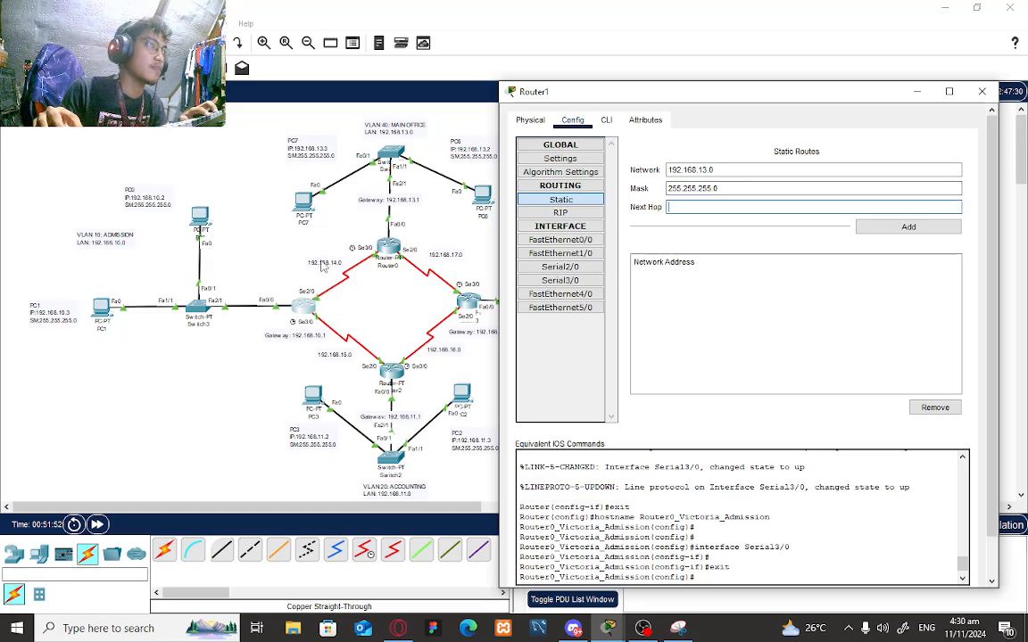
pyautogui.write('19')
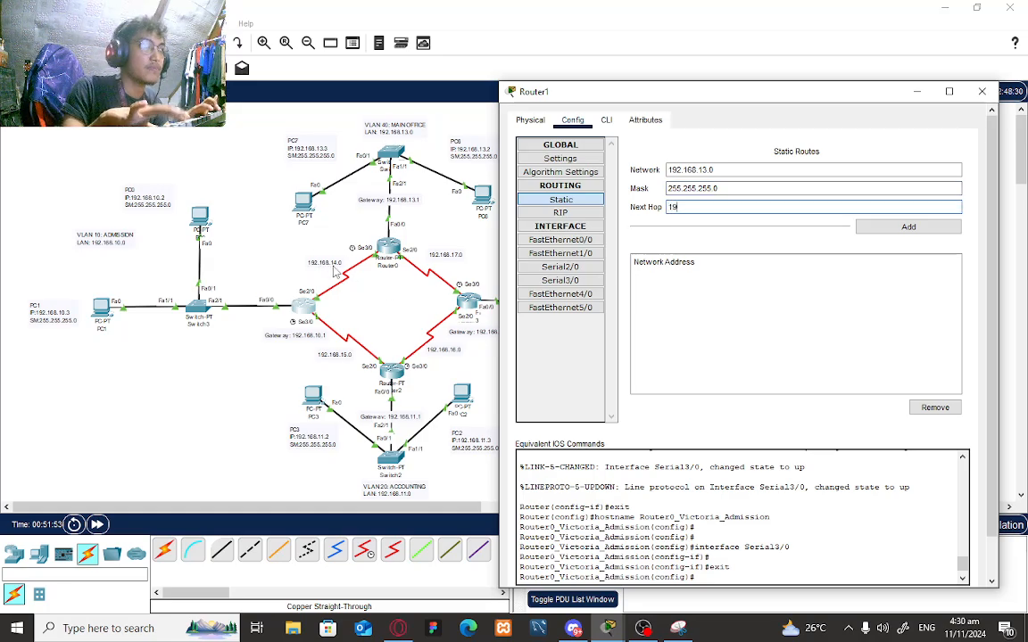
pyautogui.write('2.')
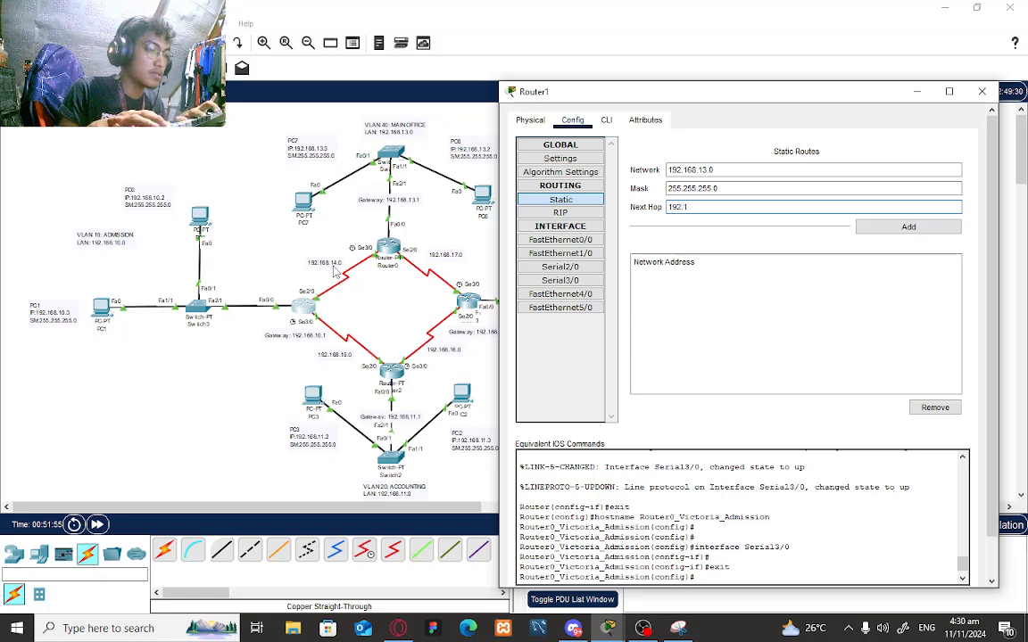
pyautogui.write('168.1')
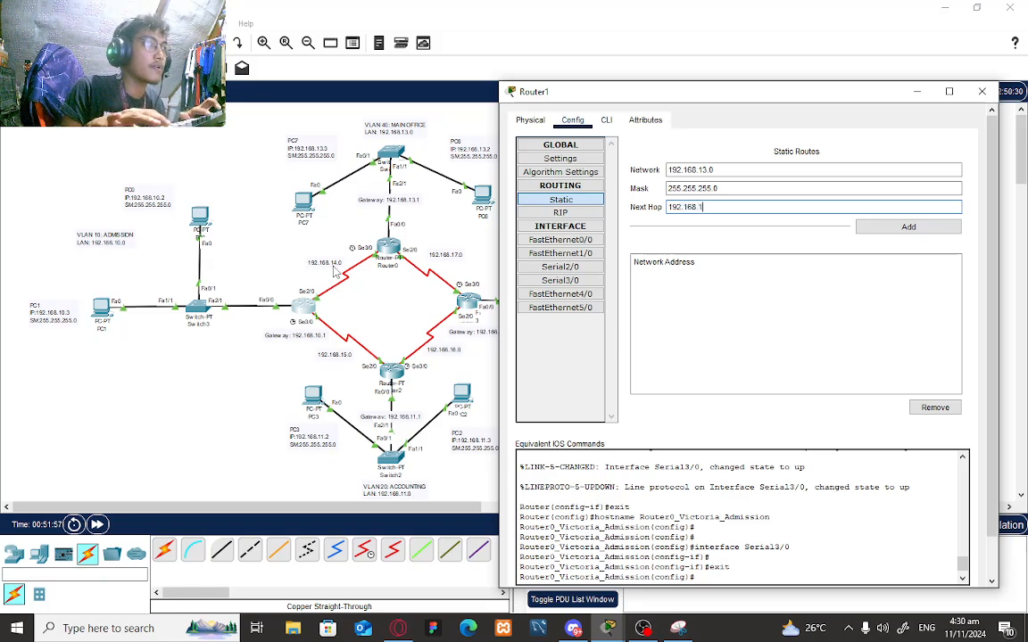
pyautogui.write('4.0')
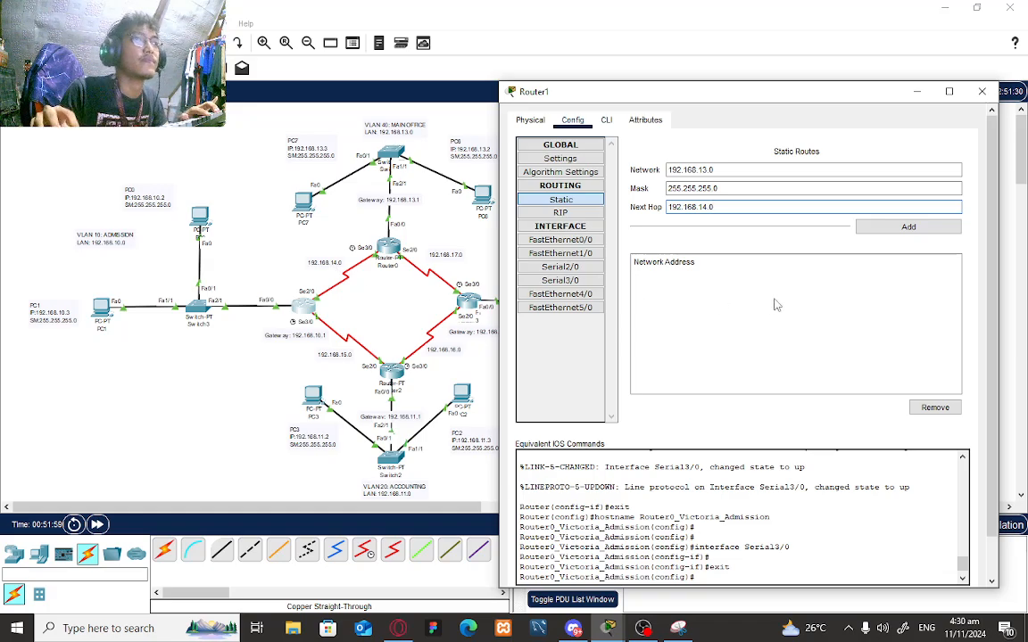
pyautogui.click(863, 228)
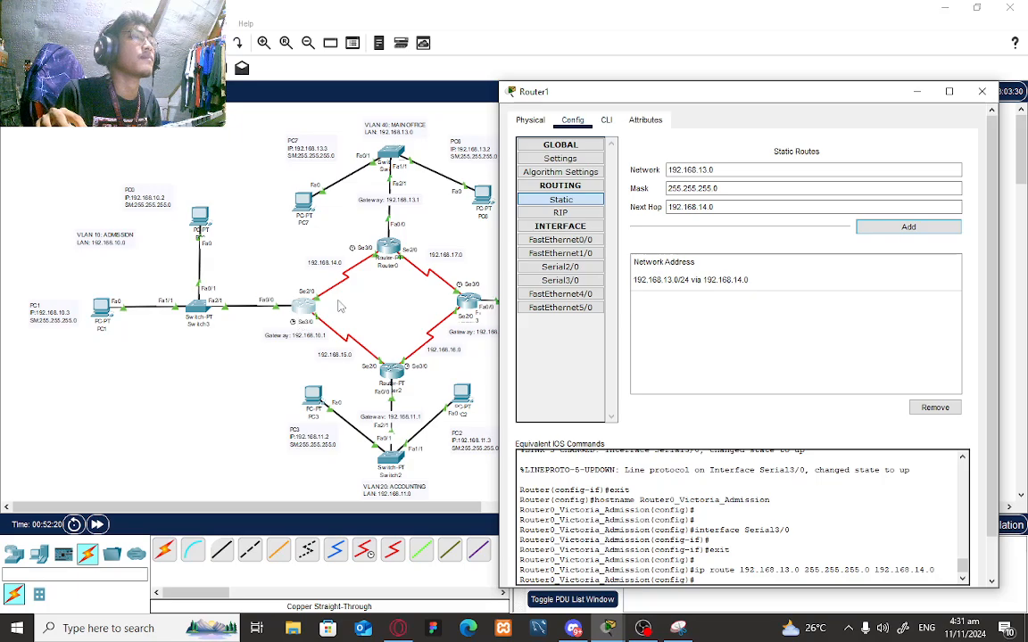
# - Add Router1 static route 192.168.11.0/24 via next hop 192.168.15.0
pyautogui.moveTo(605, 92); pyautogui.dragTo(699, 89)
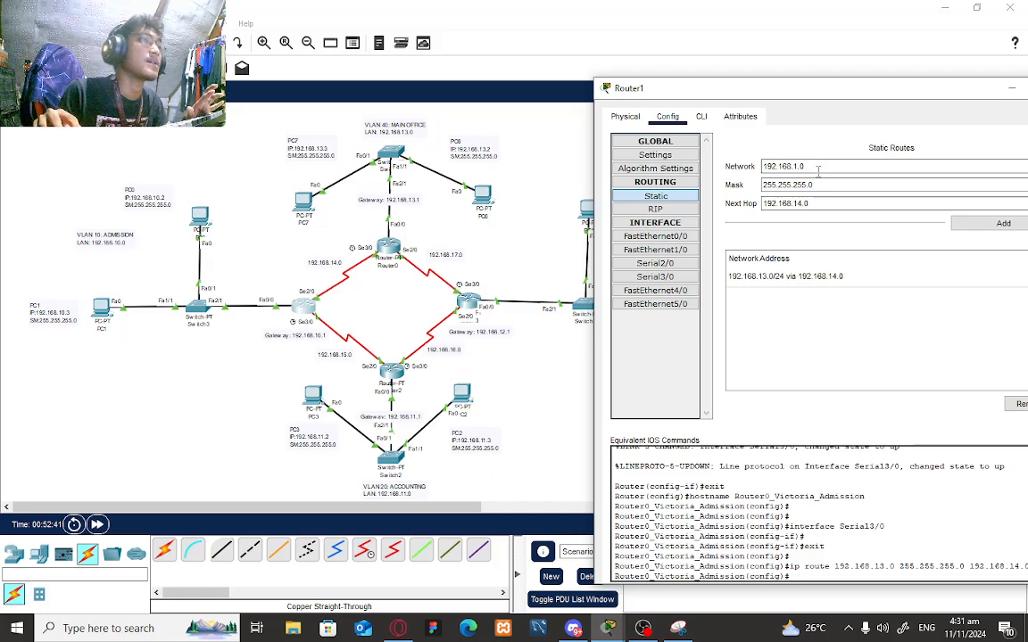
pyautogui.write('1')
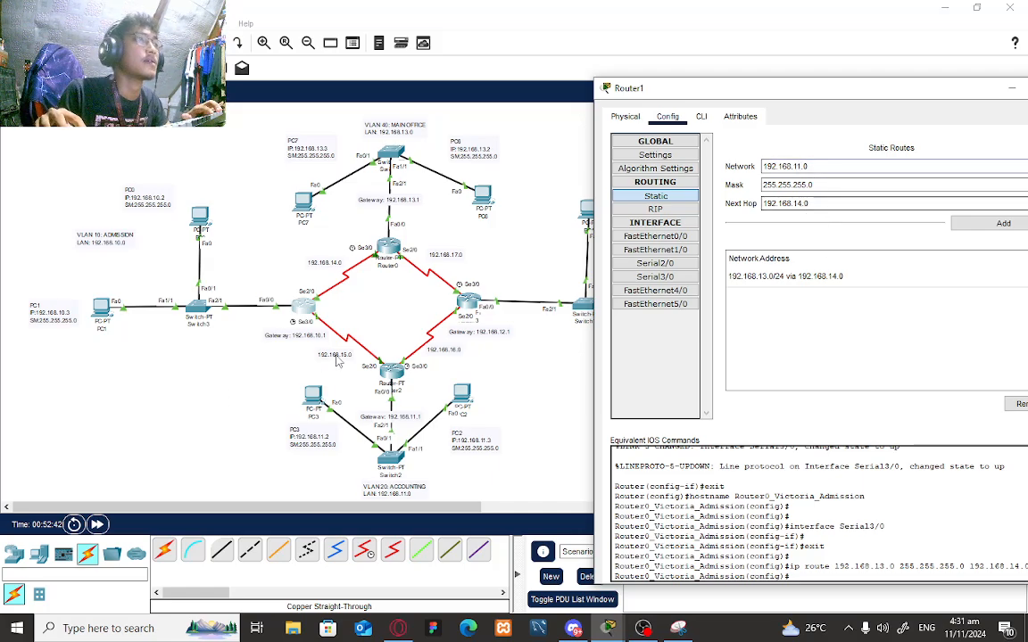
pyautogui.click(804, 203)
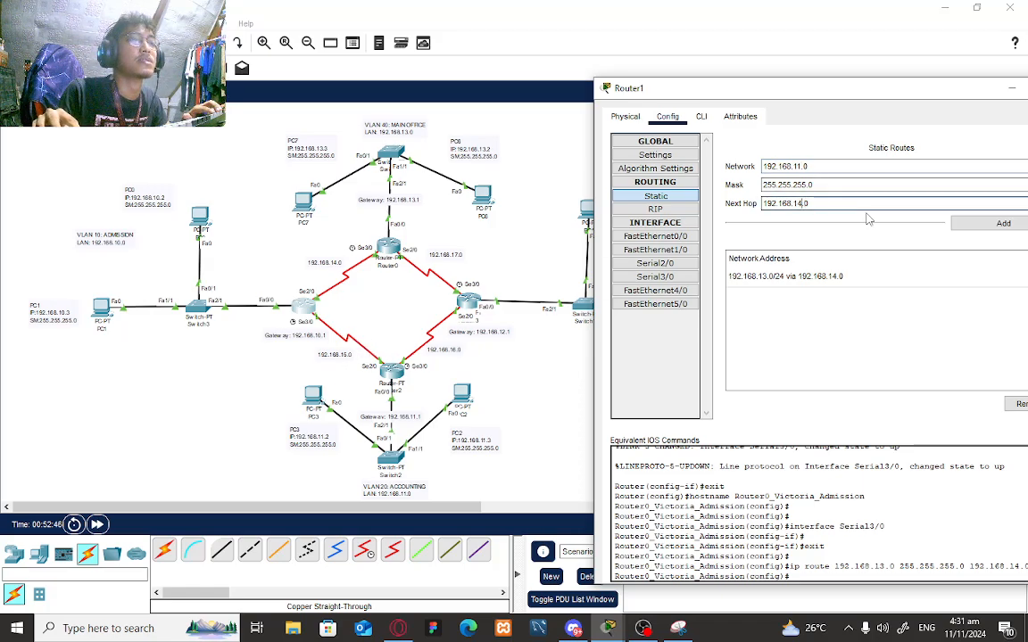
pyautogui.write('5.')
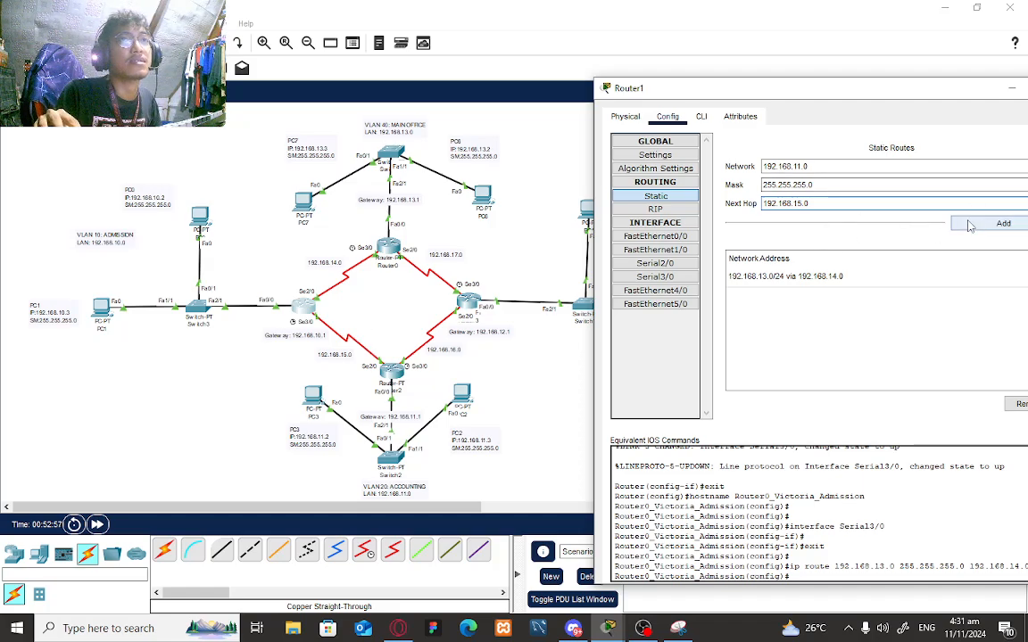
pyautogui.click(970, 226)
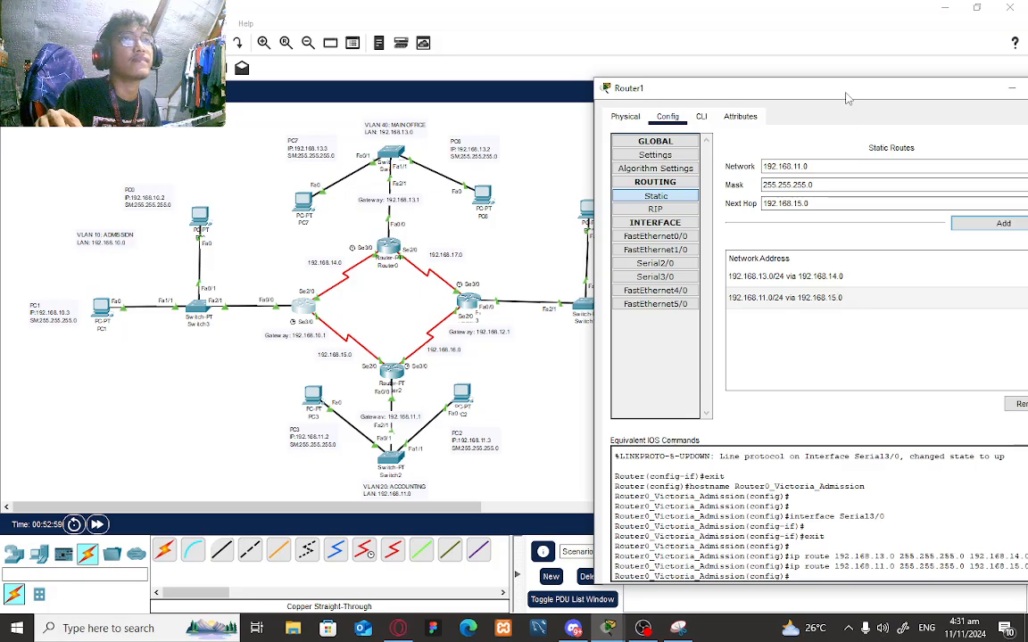
pyautogui.moveTo(763, 88)
pyautogui.mouseDown()
pyautogui.moveTo(748, 82)
pyautogui.moveTo(757, 93)
pyautogui.mouseUp()
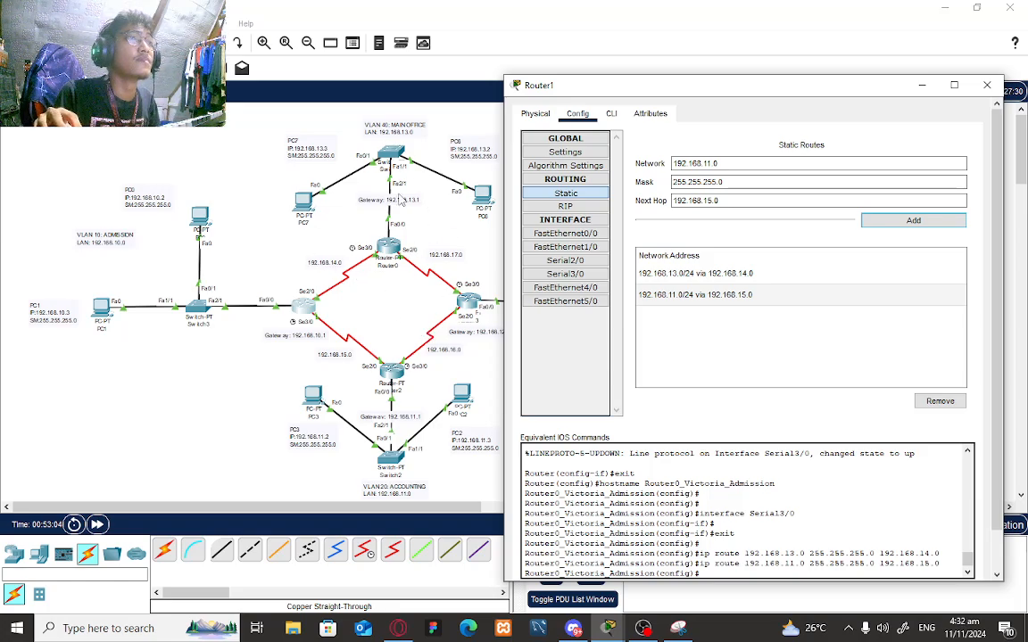
# - On Router0's static routing page, enter network 192.168.10.0, mask and next hop 192.168.14.0
pyautogui.click(391, 255)
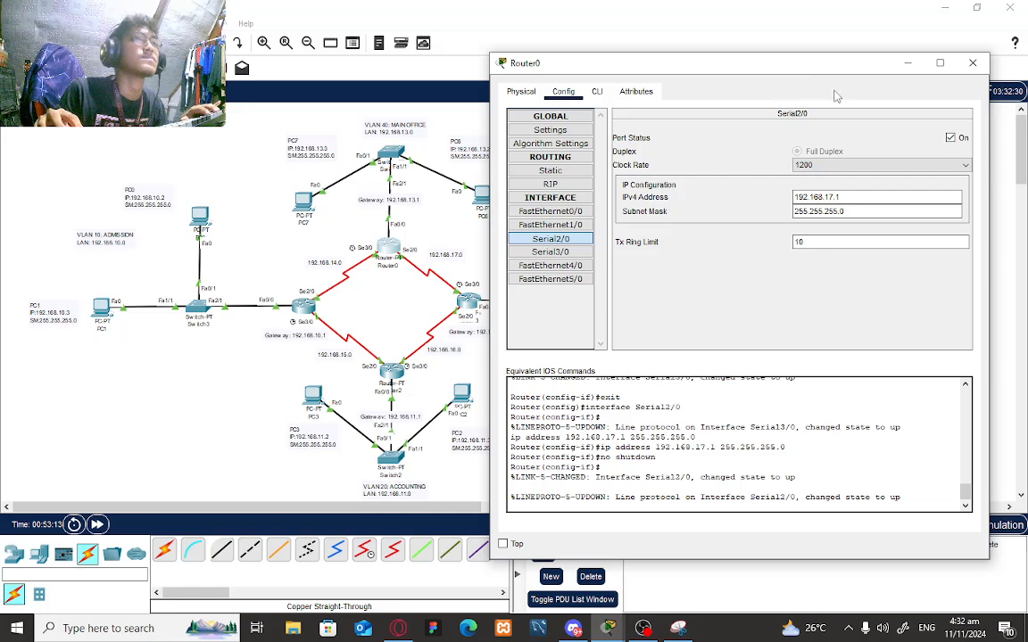
pyautogui.moveTo(759, 71); pyautogui.dragTo(779, 69)
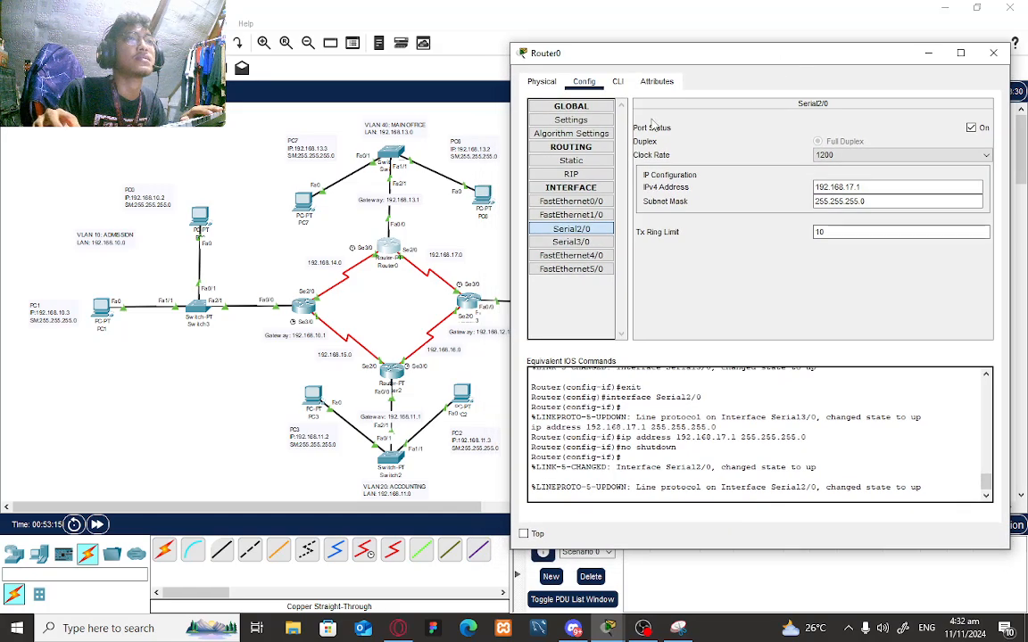
pyautogui.click(571, 160)
pyautogui.click(703, 130)
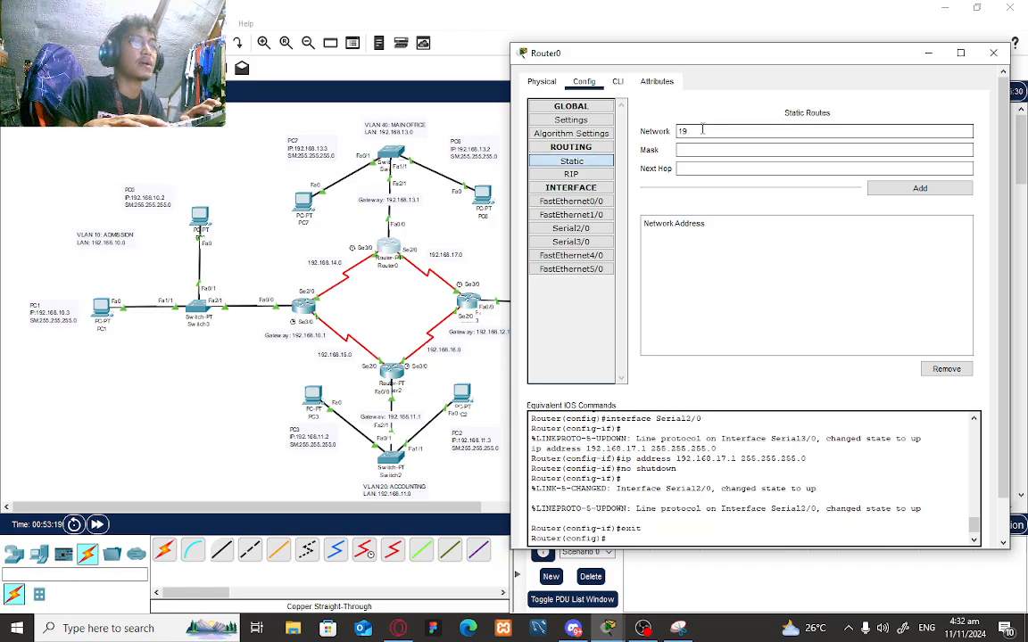
pyautogui.write('192.168.10.0')
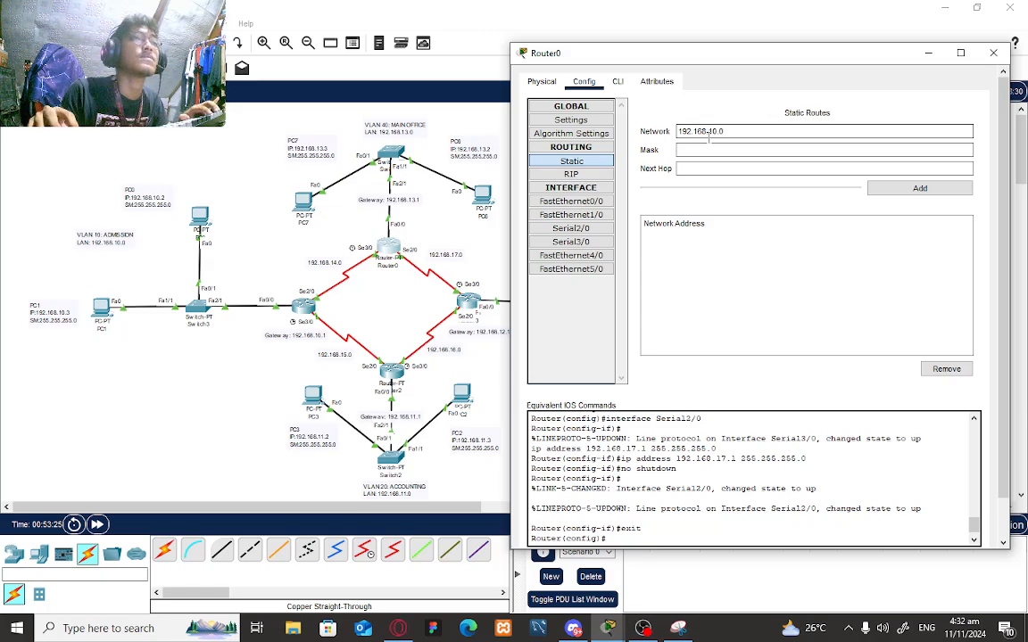
pyautogui.click(711, 150)
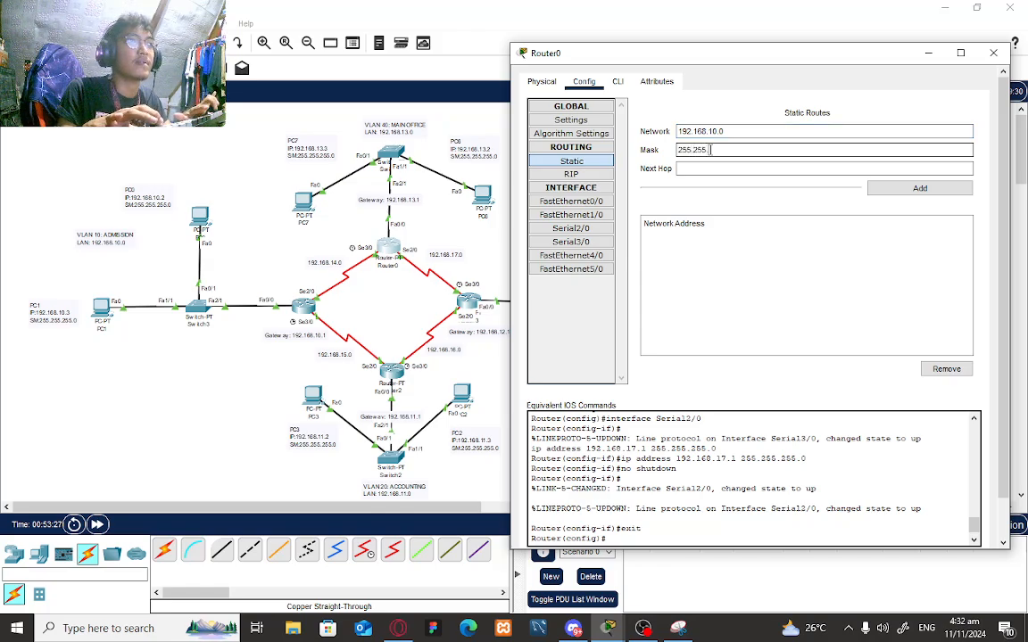
pyautogui.write('255.255.255.')
pyautogui.click(729, 168)
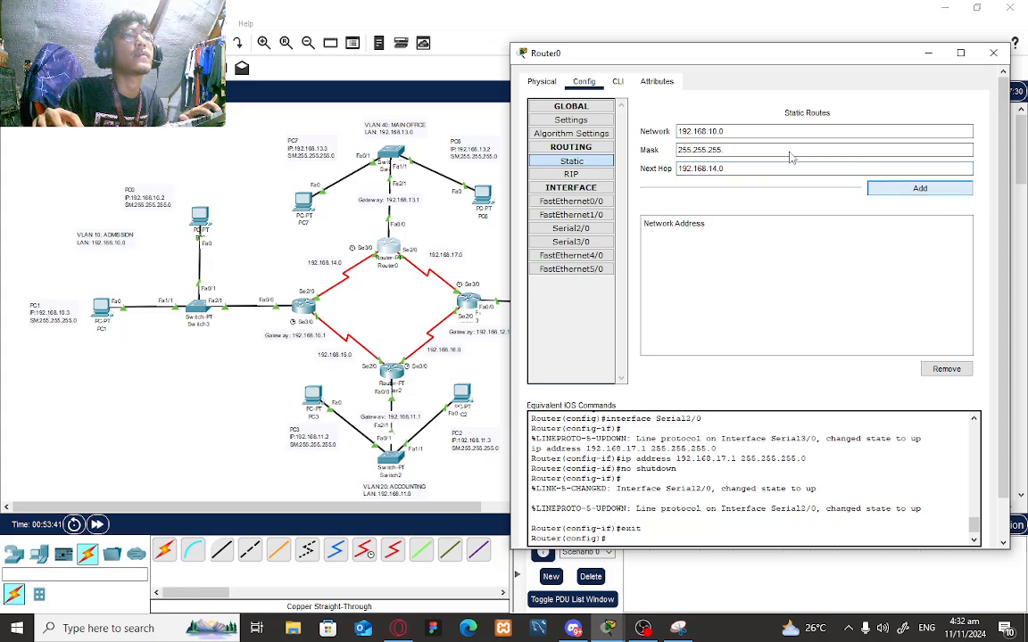
# - Fix the invalid mask to 255.255.255.0 and add the route to 192.168.10.0
pyautogui.click(879, 187)
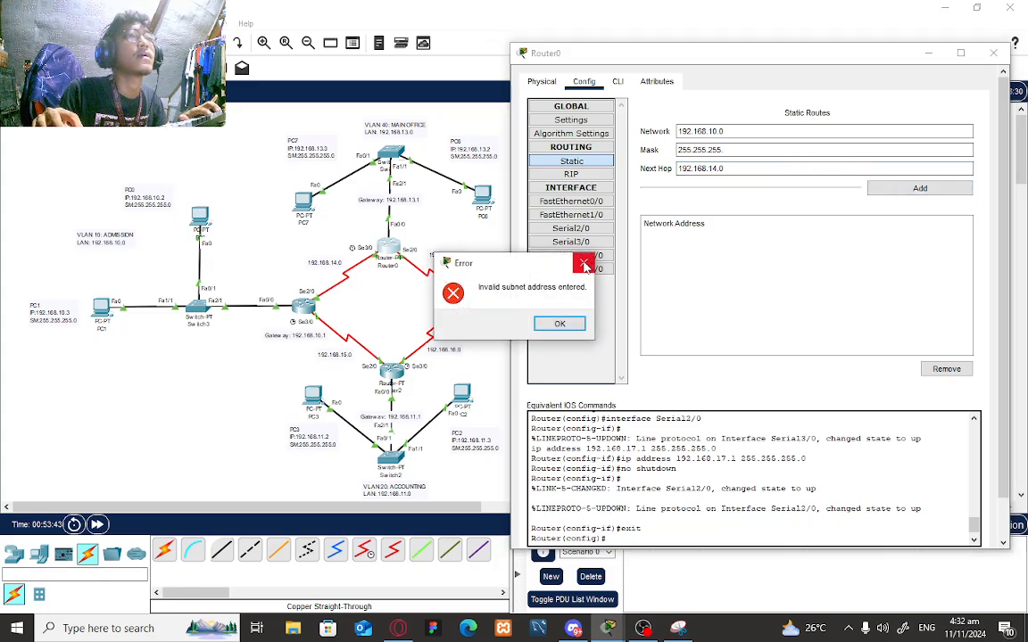
pyautogui.press('Return')
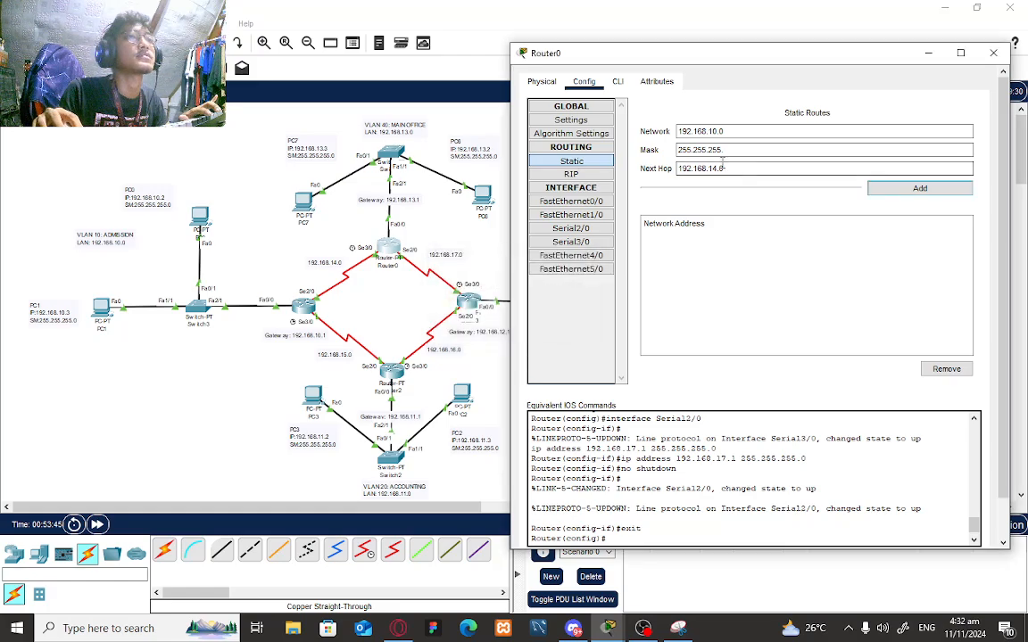
pyautogui.click(743, 152)
pyautogui.press('BackSpace')
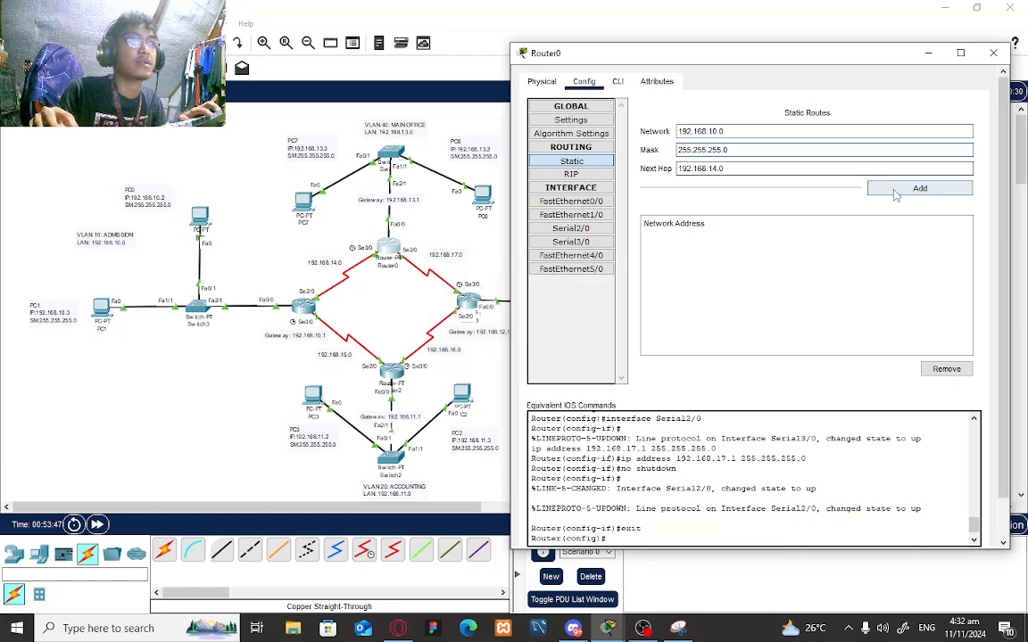
pyautogui.click(883, 186)
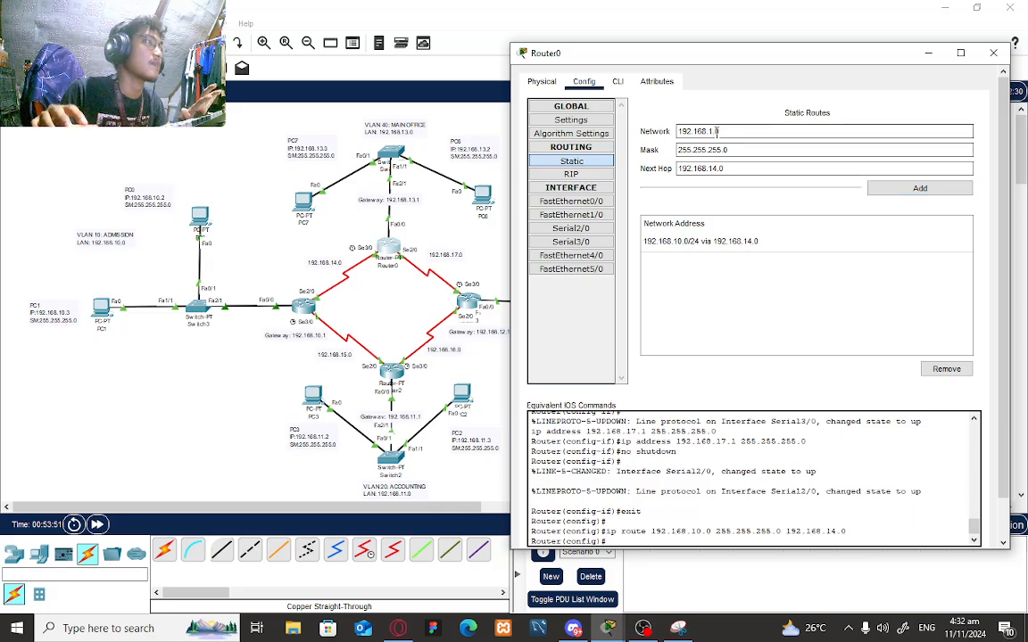
# - Add Router0 routes to 192.168.11.0 via 192.168.14.0 and 192.168.12.0 via 192.168.17.0
pyautogui.write('1.0')
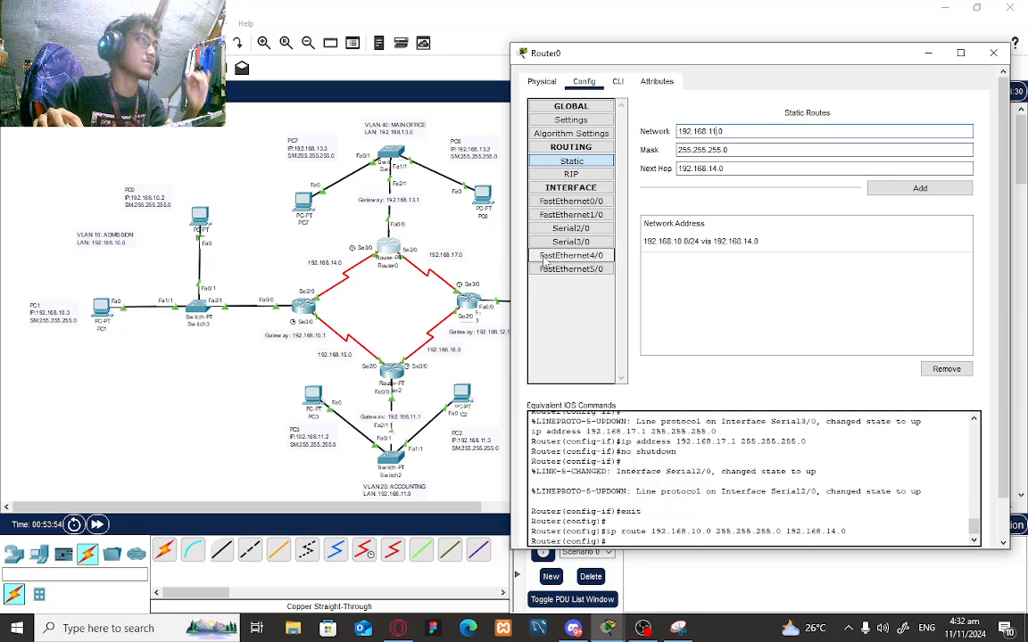
pyautogui.click(912, 192)
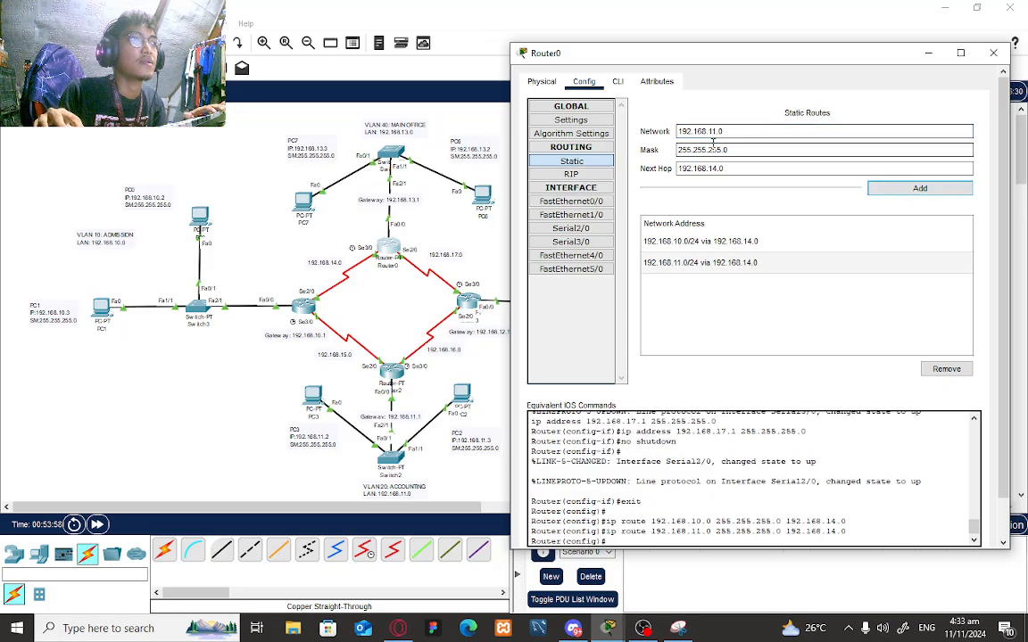
pyautogui.moveTo(766, 59); pyautogui.dragTo(677, 320)
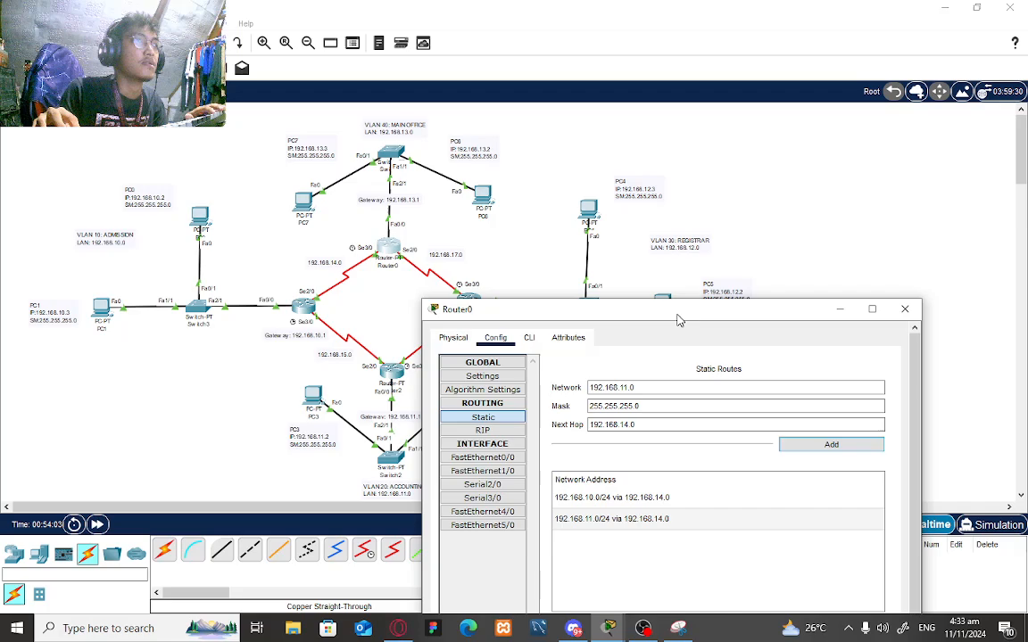
pyautogui.click(628, 388)
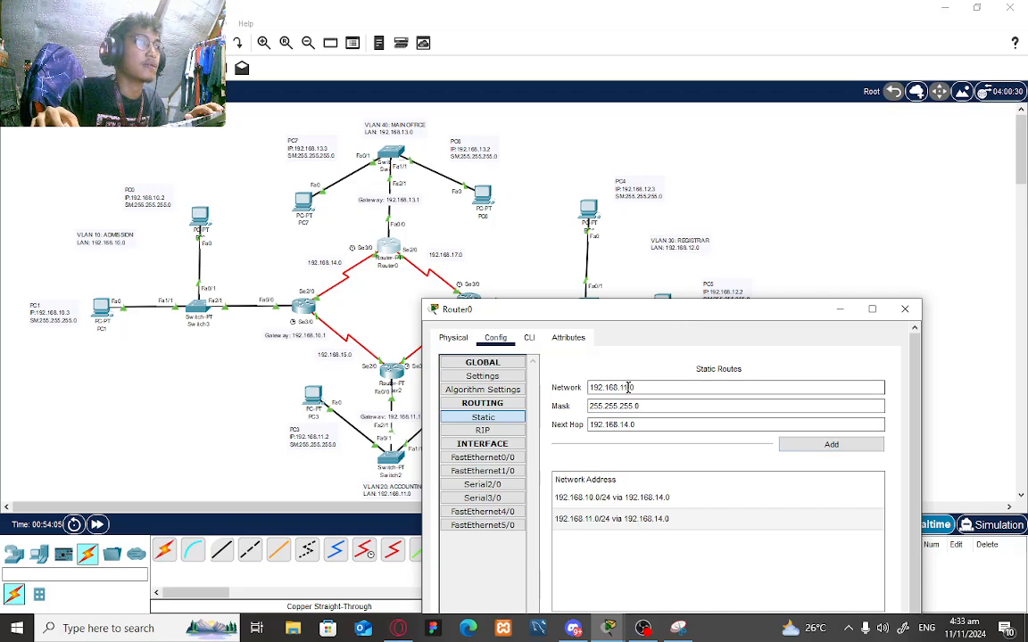
pyautogui.write('2.0')
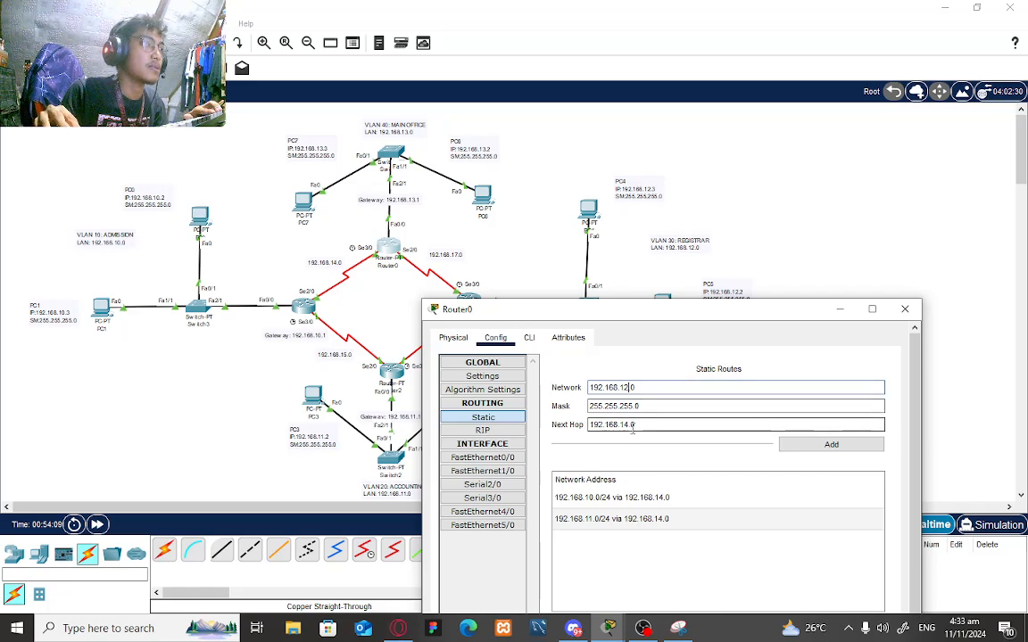
pyautogui.doubleClick(628, 426)
pyautogui.write('17')
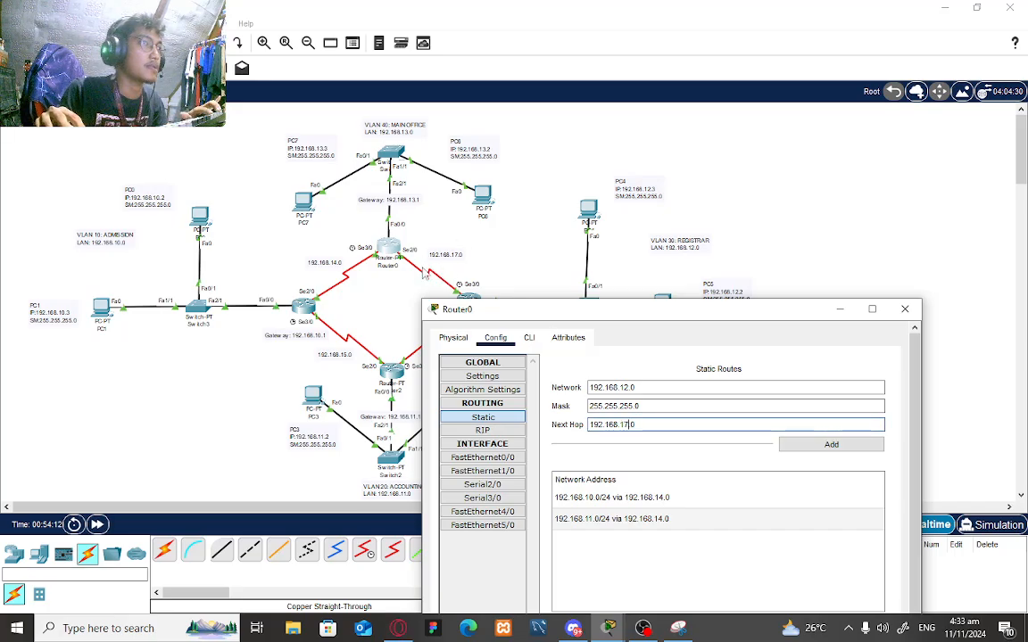
pyautogui.moveTo(635, 312); pyautogui.dragTo(730, 115)
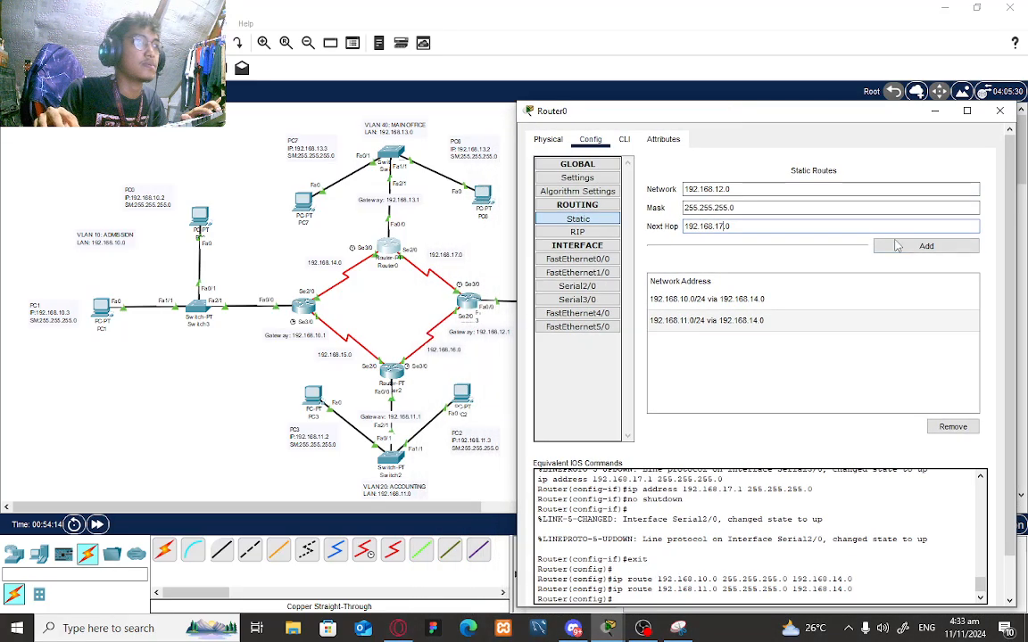
pyautogui.click(926, 246)
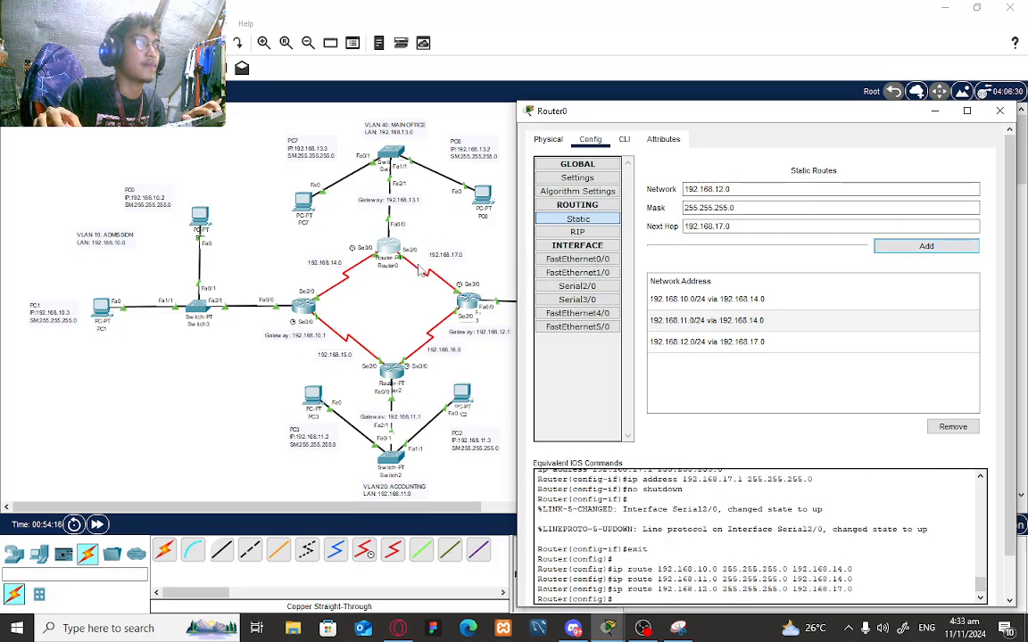
pyautogui.click(624, 139)
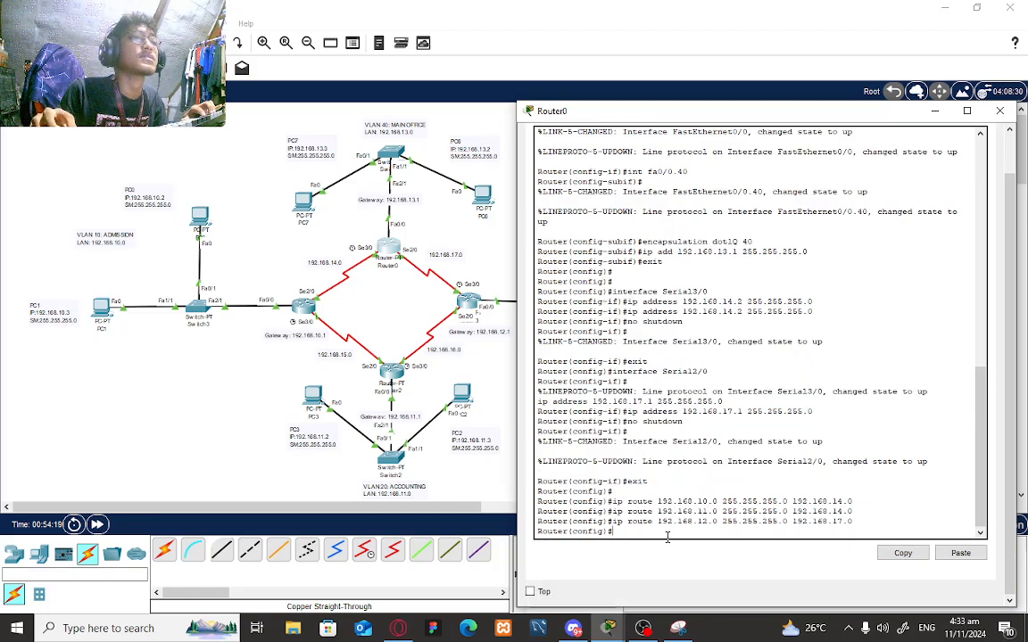
# - Rename Router0 to Router1_Victoria_MainOffice with the hostname command and minimize its window
pyautogui.write('hostn')
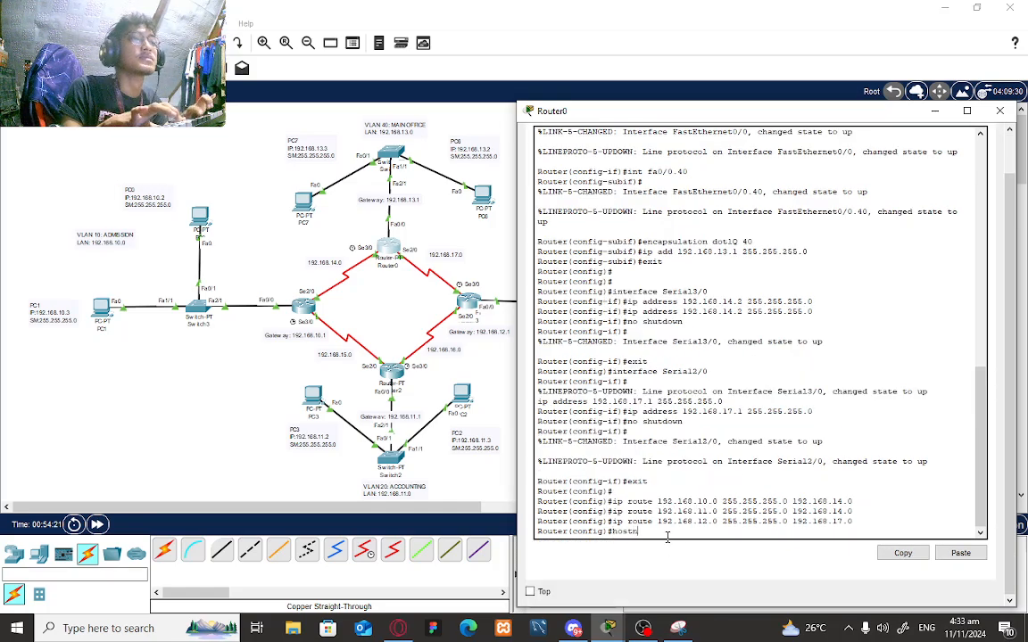
pyautogui.write('ame')
pyautogui.write(' Rout')
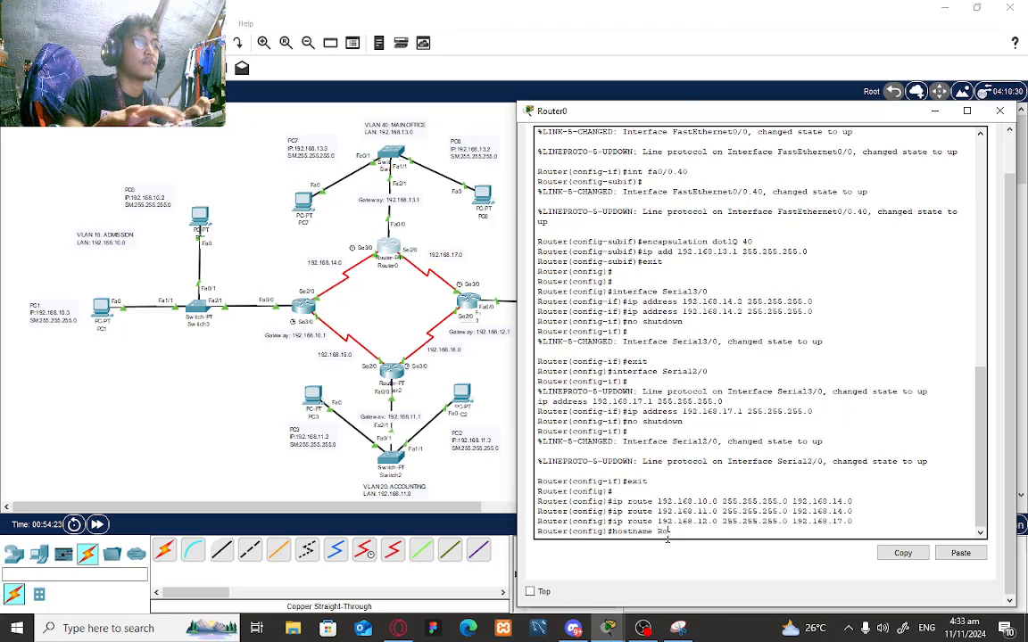
pyautogui.write('er')
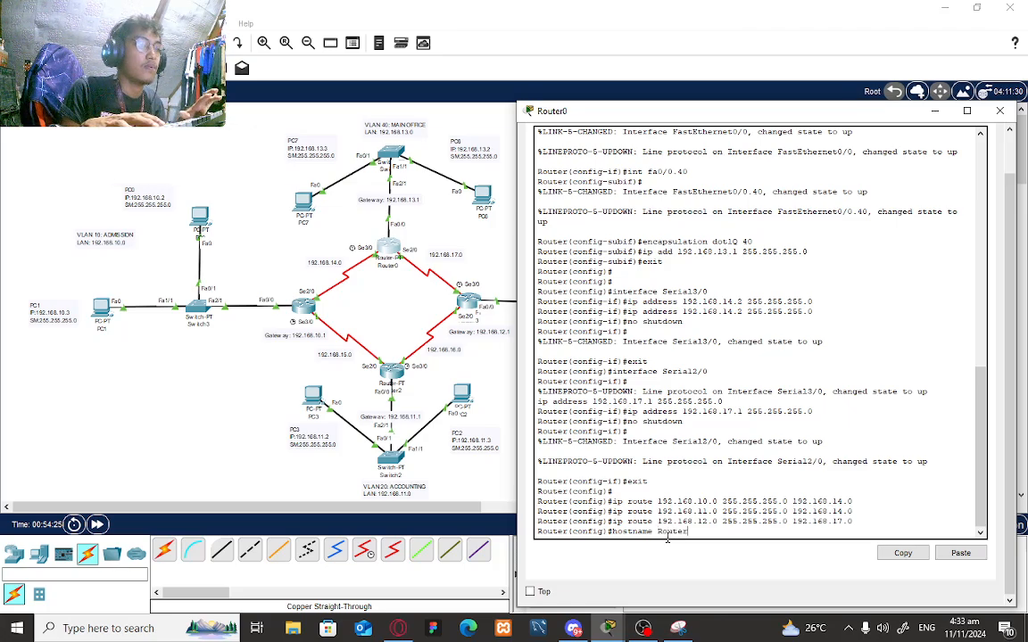
pyautogui.write('1')
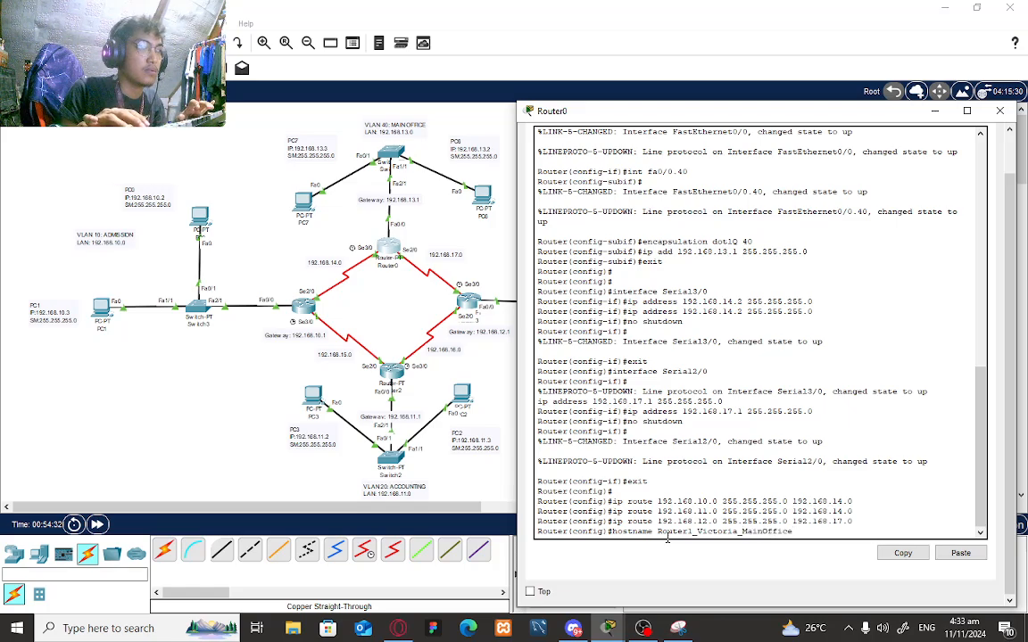
pyautogui.write('_Victoria_MainOffice')
pyautogui.press('Return')
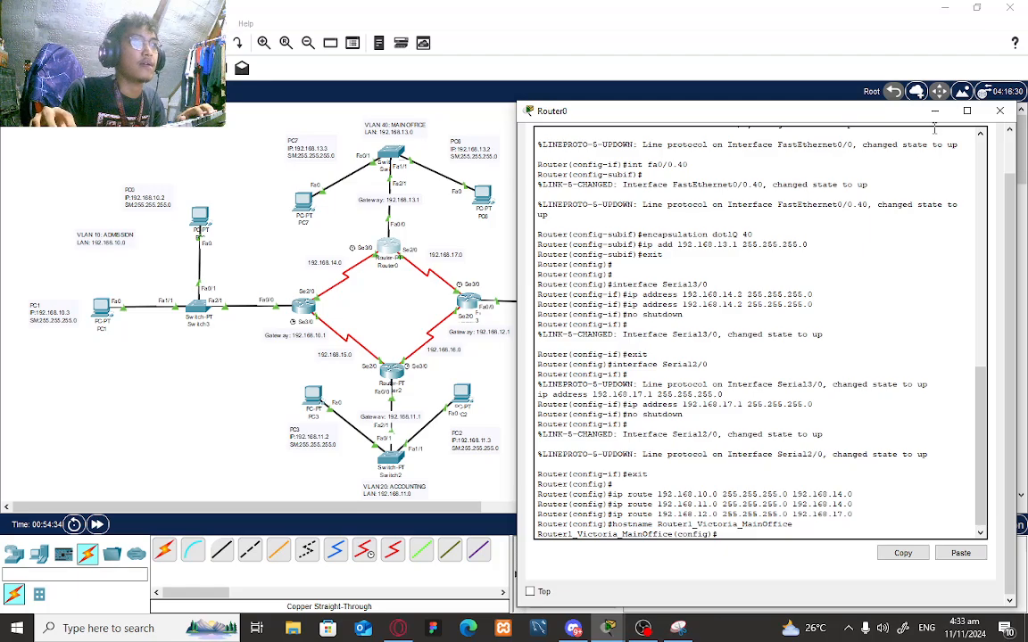
pyautogui.click(934, 111)
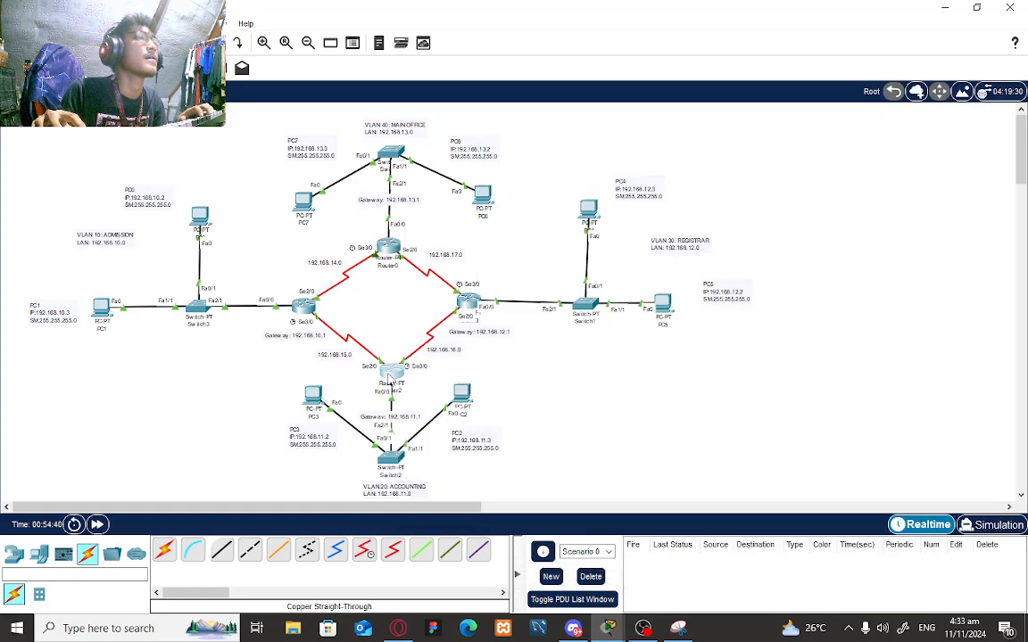
# - Add Router2 static route 192.168.13.0 mask 255.255.255.0 via next hop 192.168.15.0
pyautogui.click(389, 379)
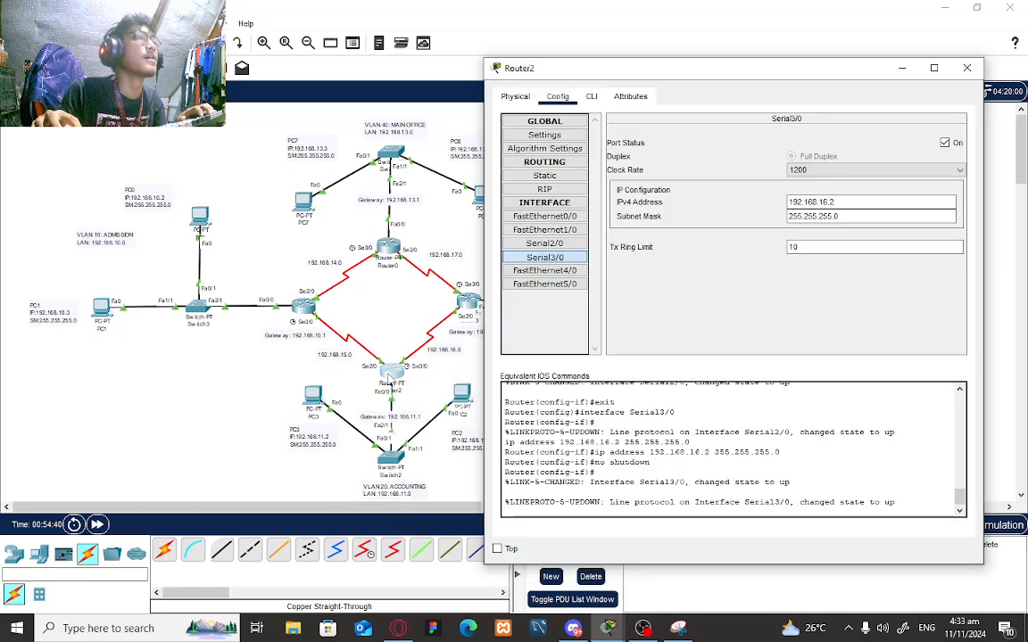
pyautogui.click(544, 176)
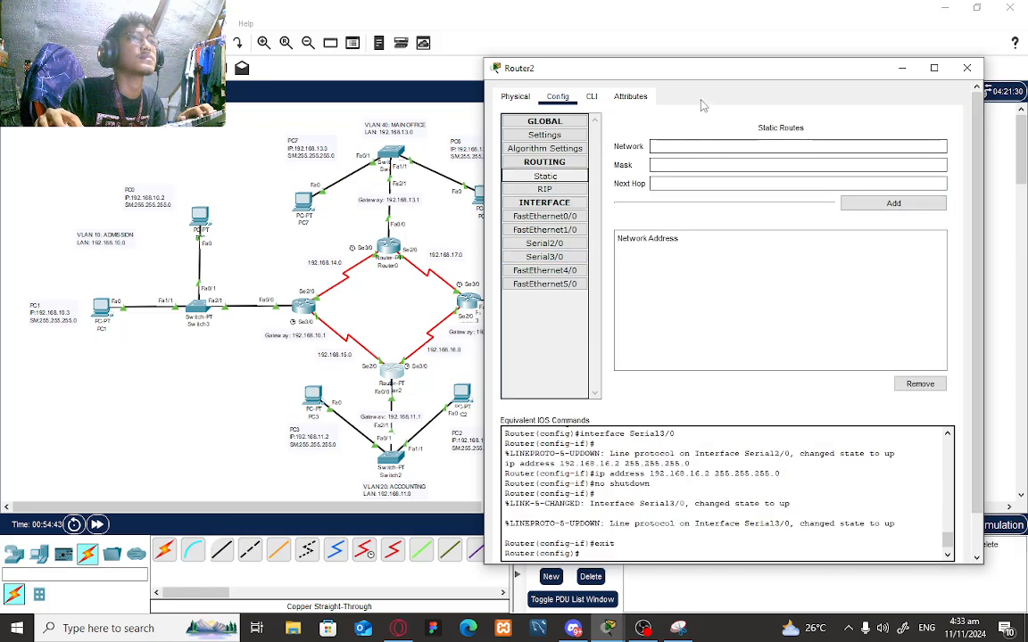
pyautogui.moveTo(701, 72); pyautogui.dragTo(760, 70)
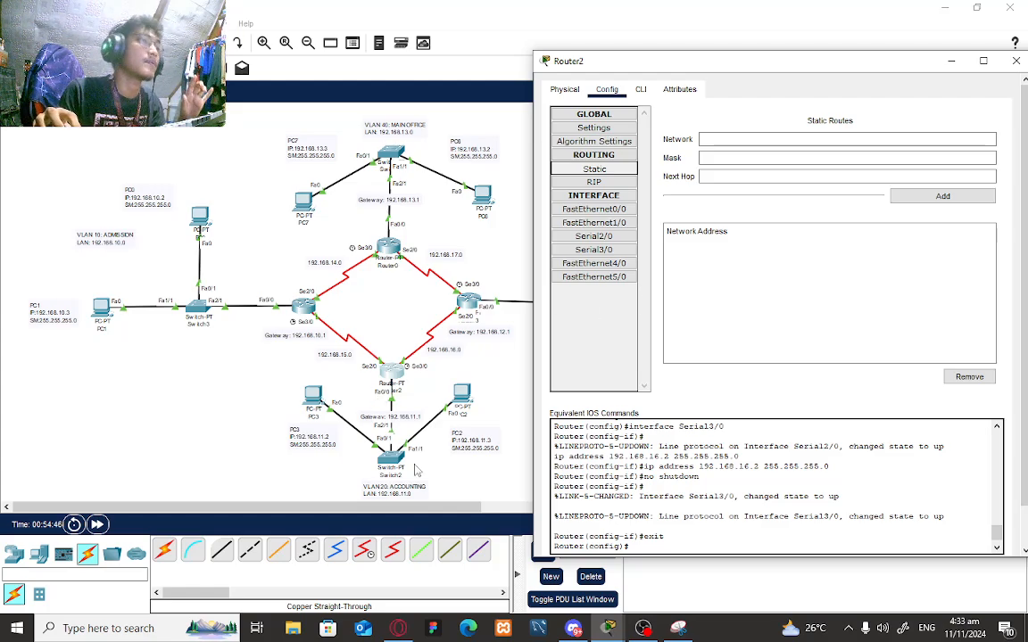
pyautogui.click(740, 143)
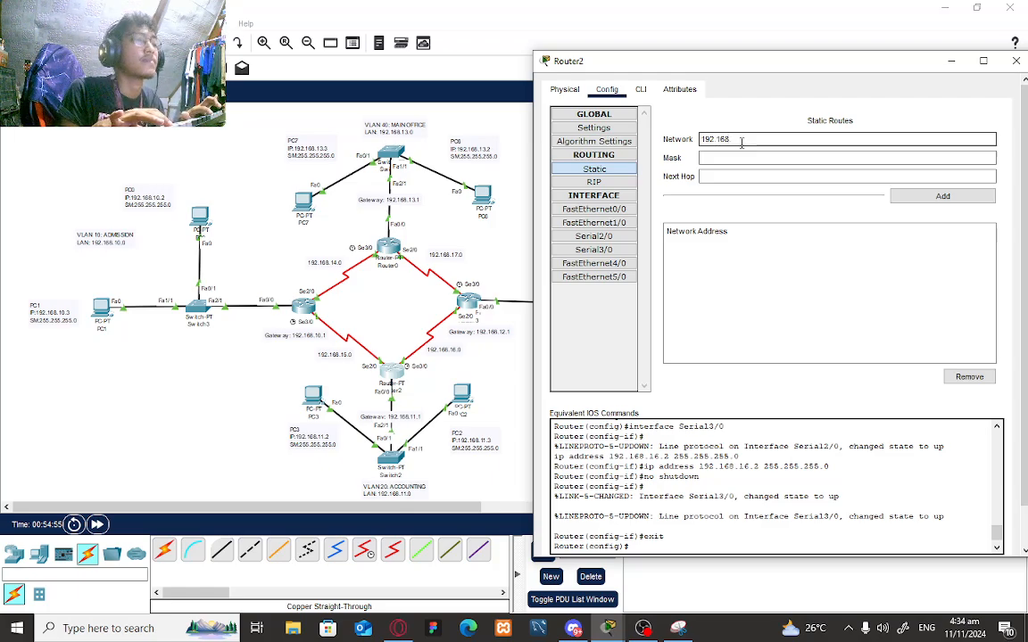
pyautogui.write('192.168.13.0')
pyautogui.click(741, 159)
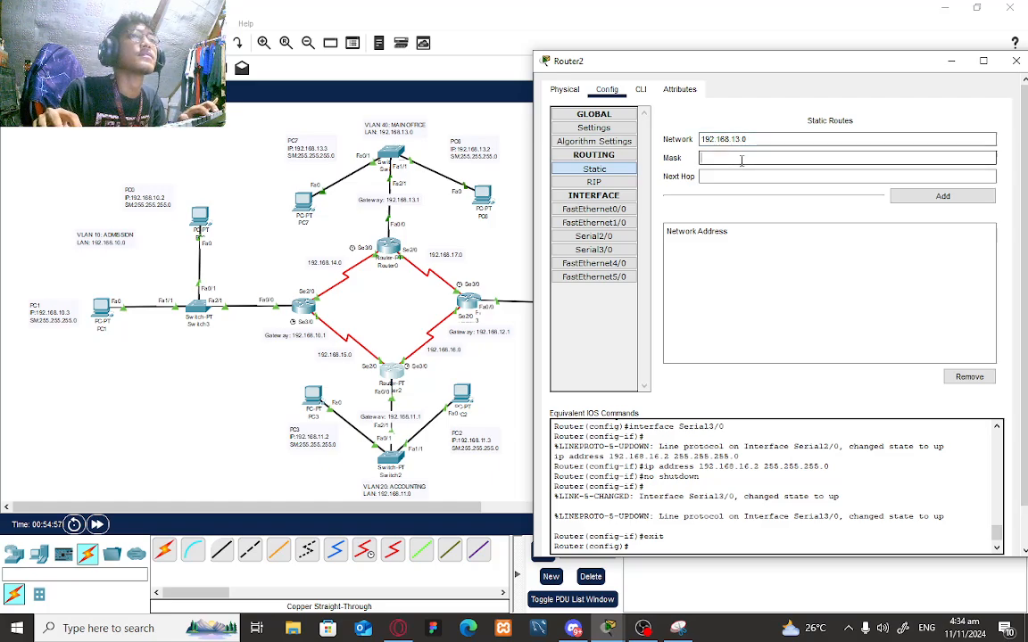
pyautogui.write('255.255.2')
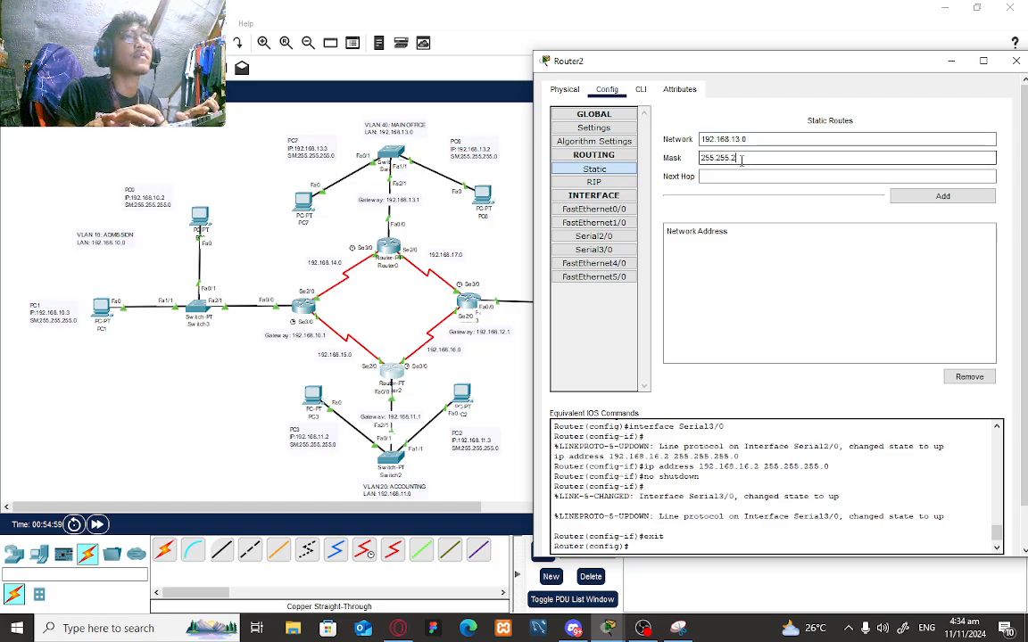
pyautogui.write('55.255.0')
pyautogui.click(740, 175)
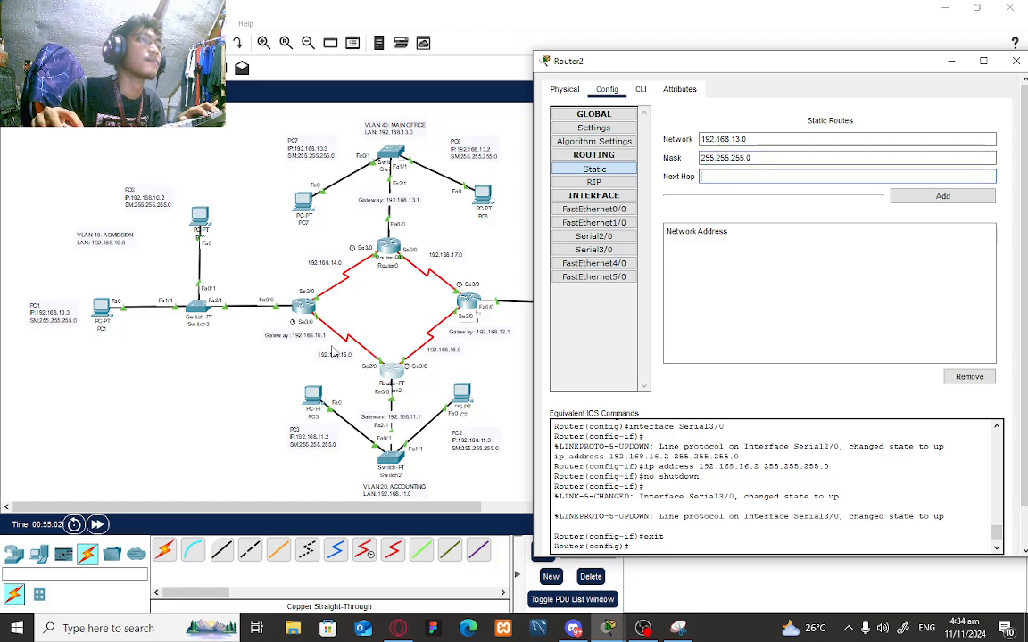
pyautogui.write('192.168.15.0')
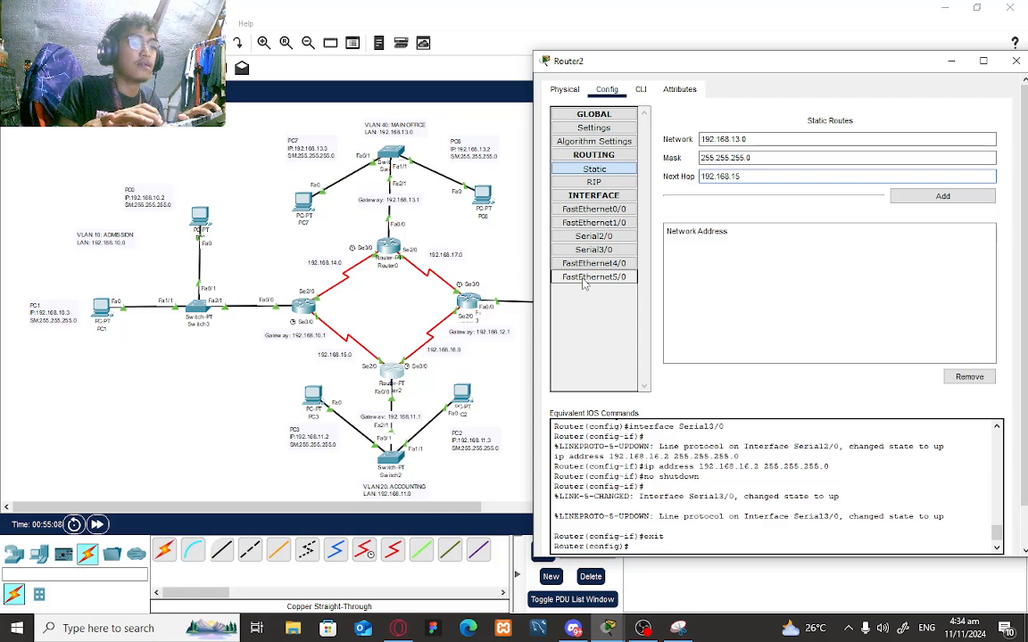
pyautogui.click(932, 196)
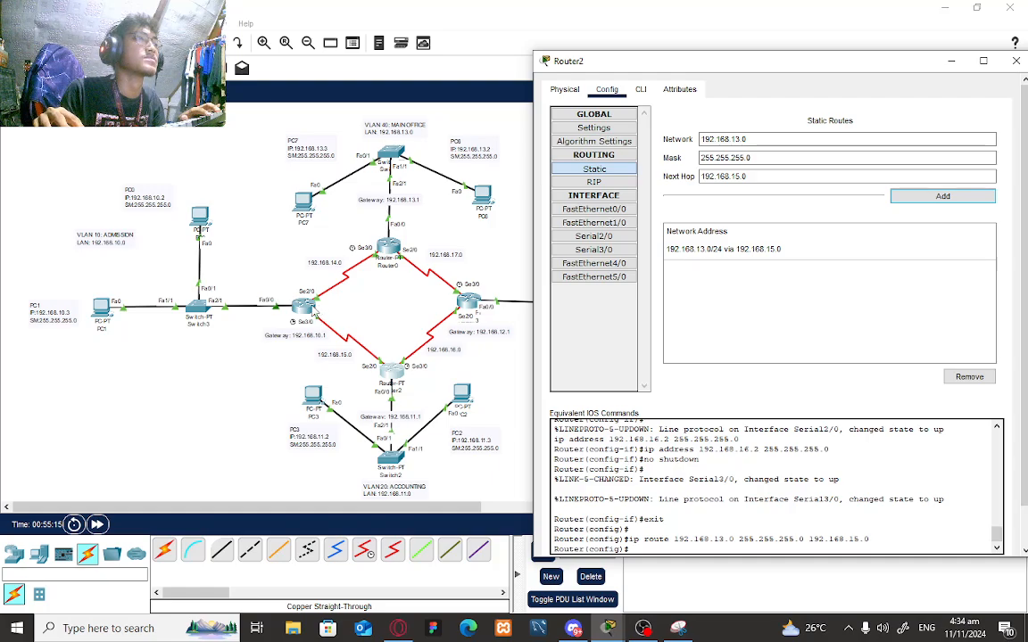
# - Add the same 192.168.13.0/24 route via 192.168.14.0 and minimize Router2's window
pyautogui.click(741, 178)
pyautogui.press('BackSpace')
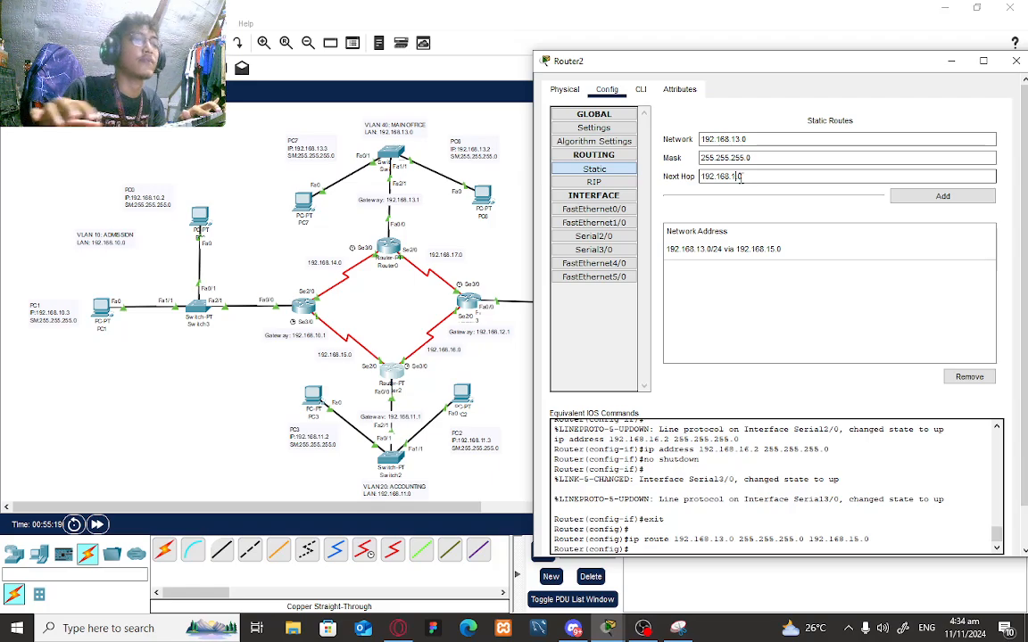
pyautogui.write('4')
pyautogui.click(910, 196)
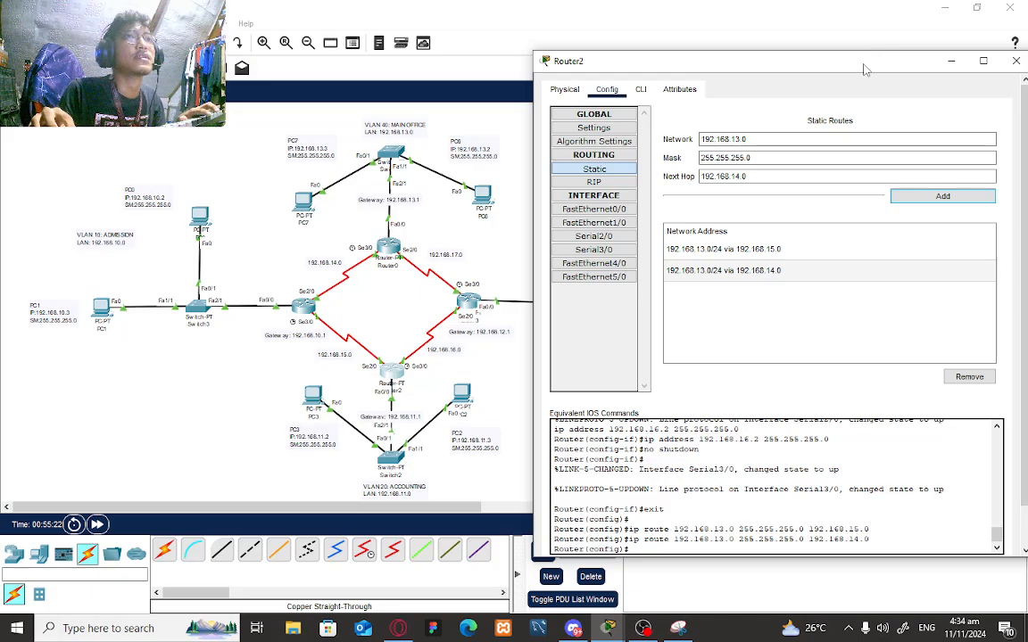
pyautogui.moveTo(780, 63); pyautogui.dragTo(658, 92)
pyautogui.moveTo(740, 98); pyautogui.dragTo(433, 118)
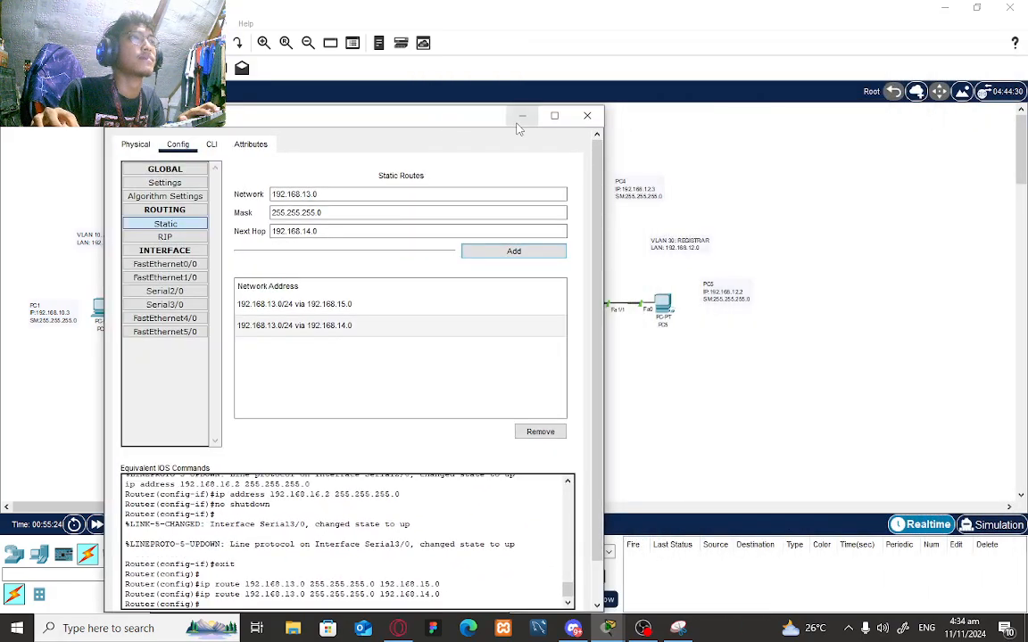
pyautogui.click(521, 114)
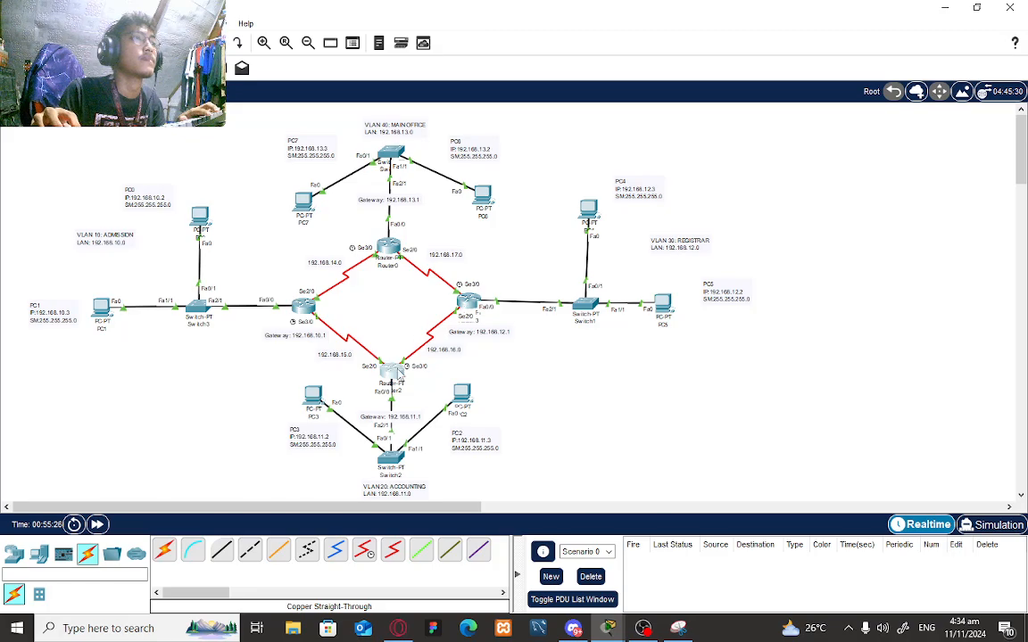
# - On Router2's CLI, run 'hostname Router3_Victoria_Accounting' in global config mode
pyautogui.click(390, 369)
pyautogui.click(213, 144)
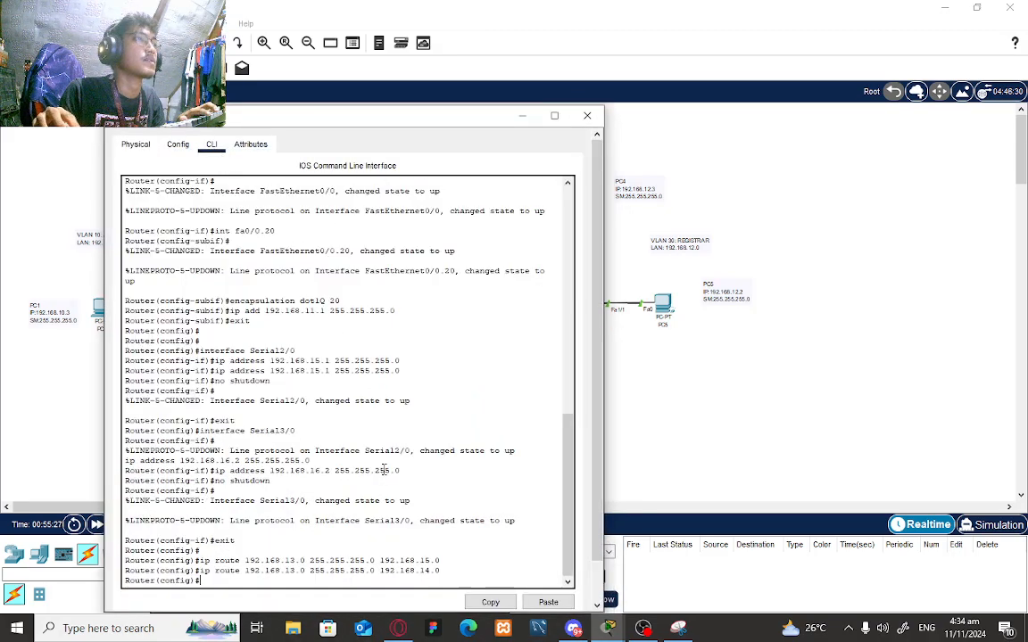
pyautogui.write('e')
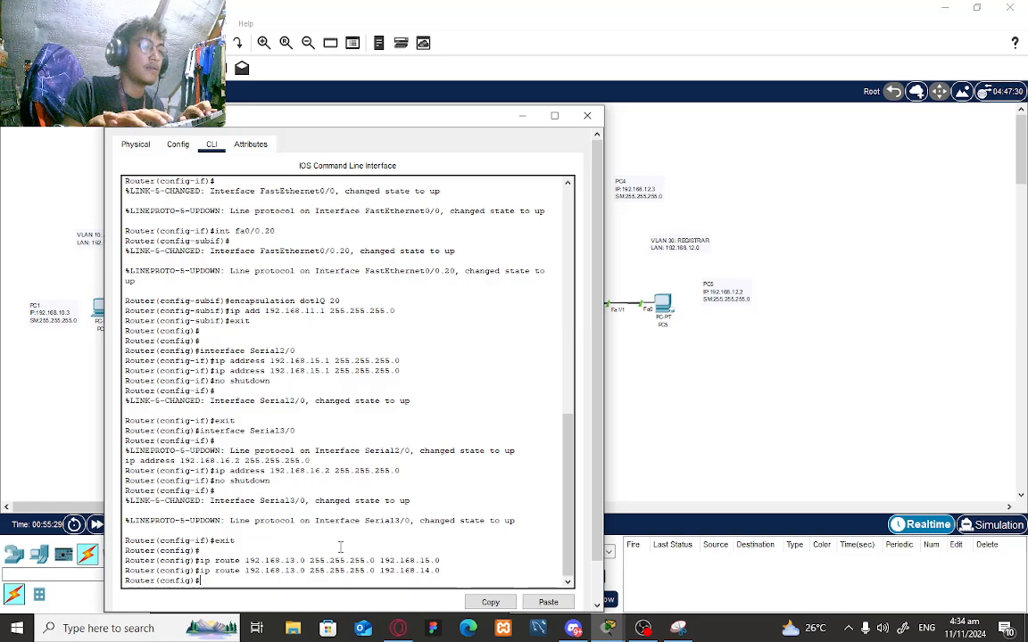
pyautogui.write('x')
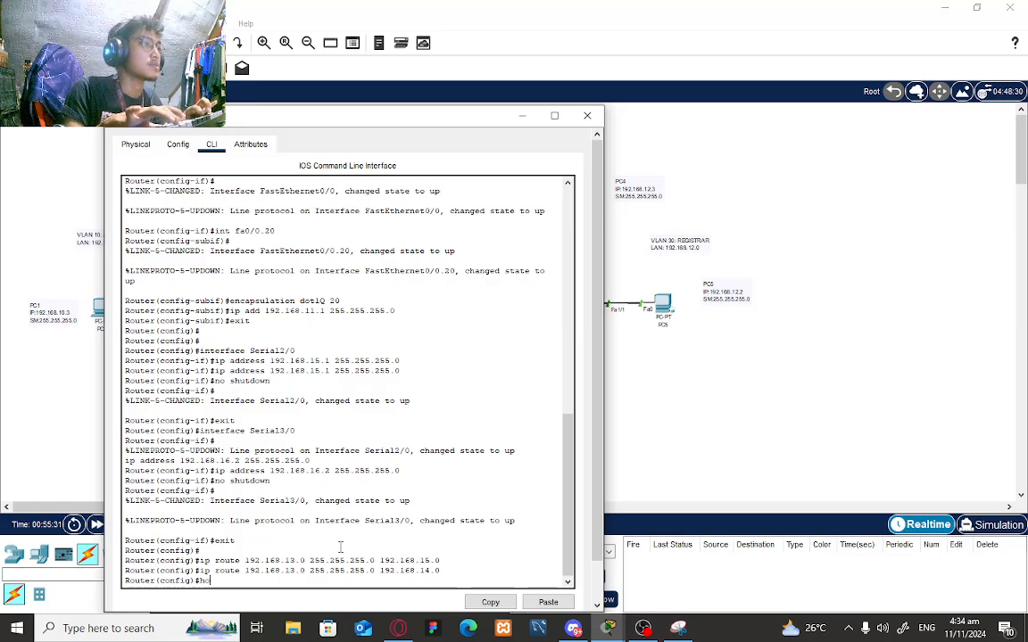
pyautogui.write('stname ')
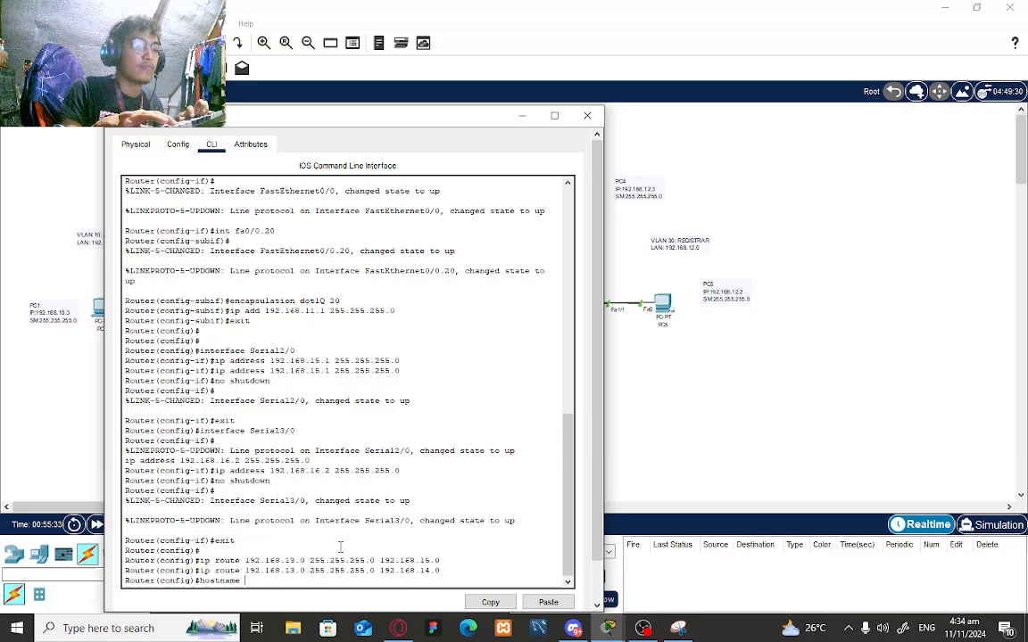
pyautogui.write('R')
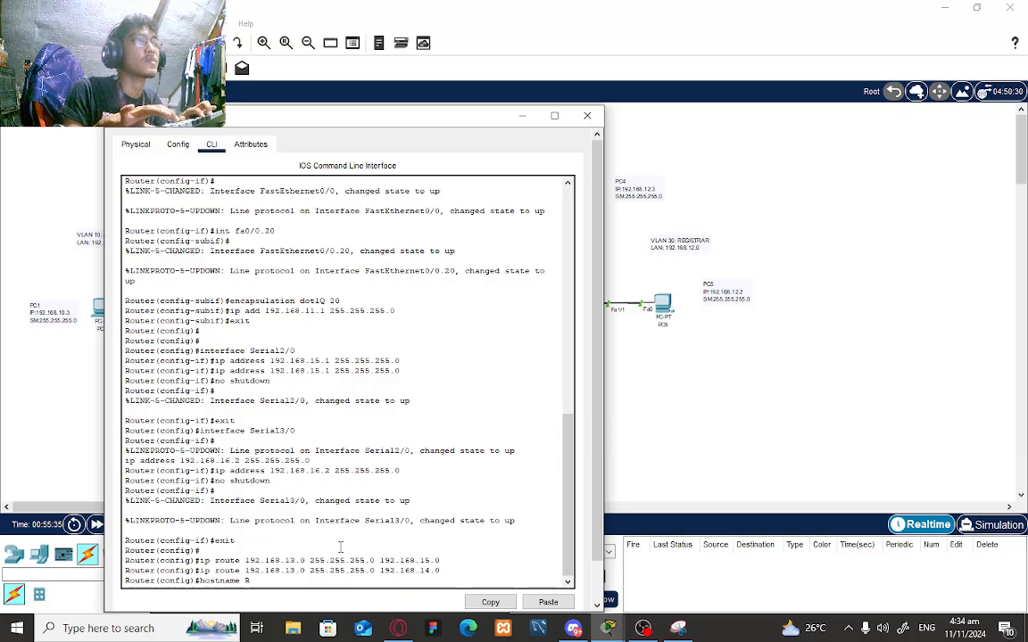
pyautogui.write('ou')
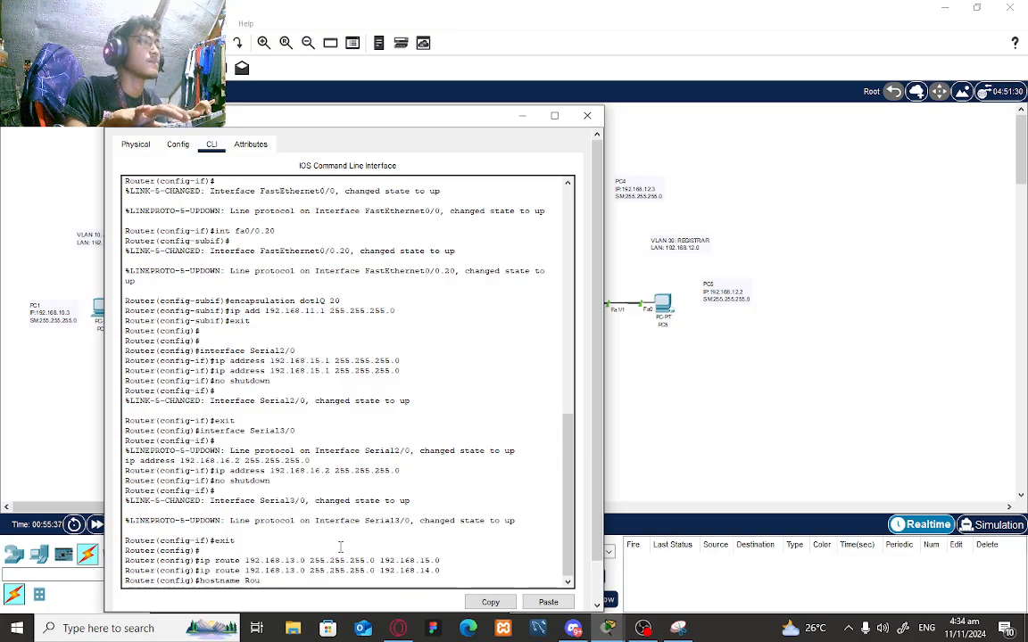
pyautogui.write('te')
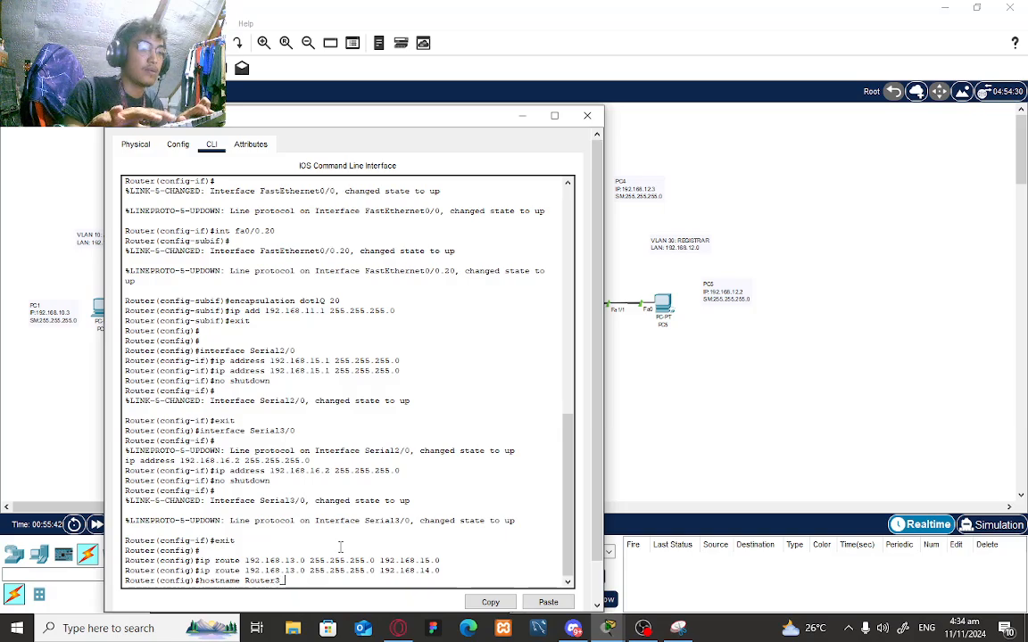
pyautogui.write('r3_Victoria')
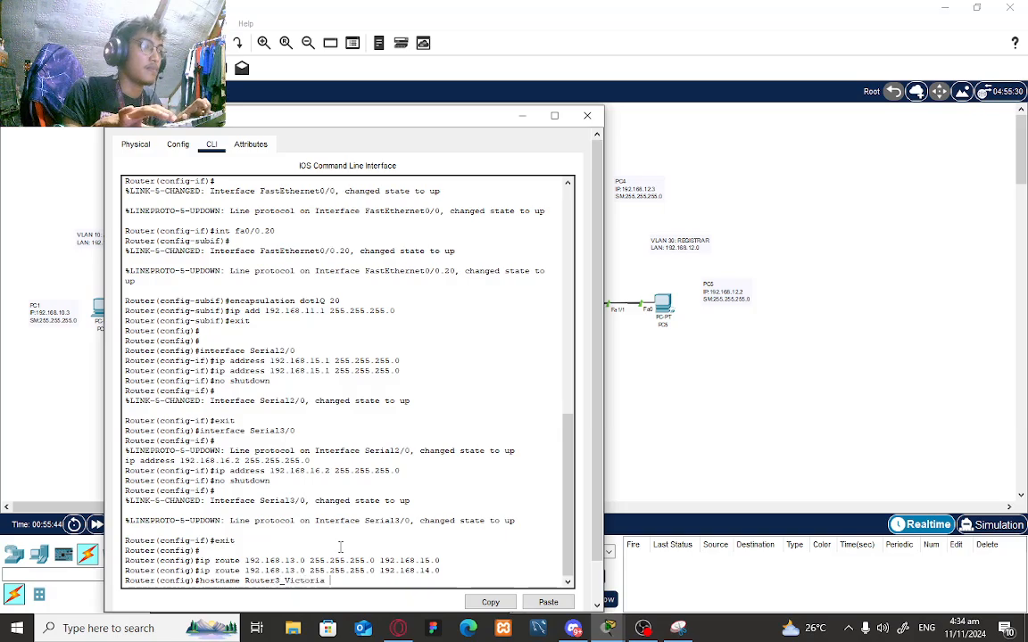
pyautogui.write('_Accou')
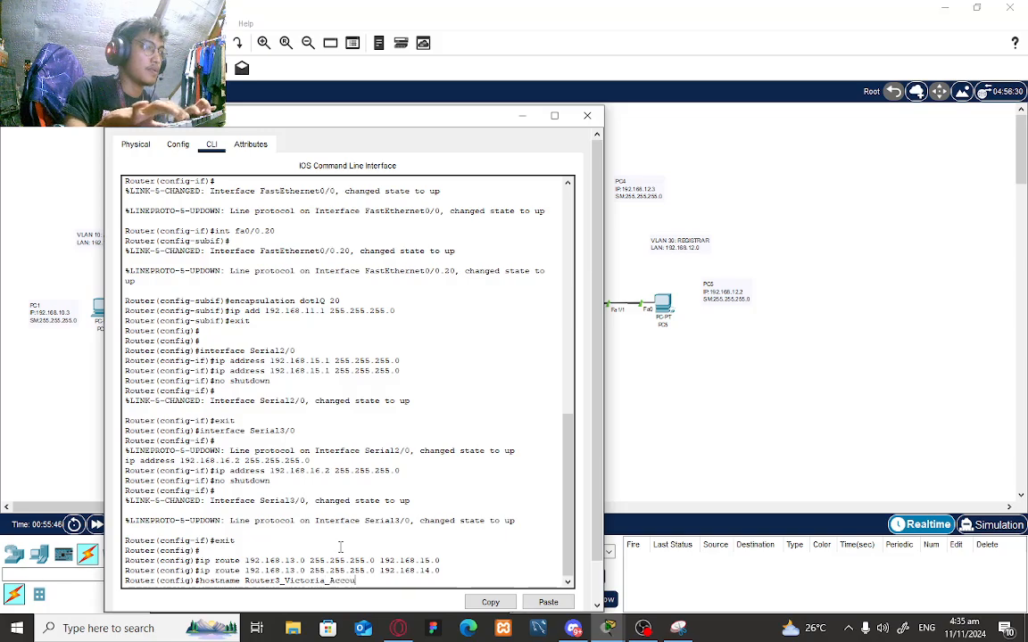
pyautogui.write('nting')
pyautogui.press('Return')
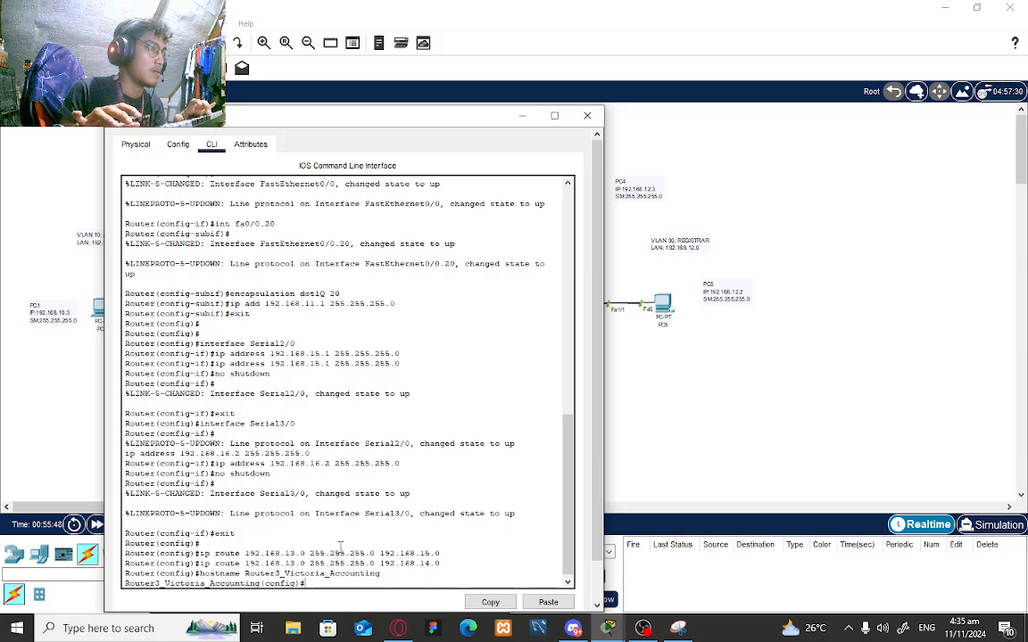
# - Close the accounting router and bring up Router3's CLI at a fresh prompt
pyautogui.click(587, 115)
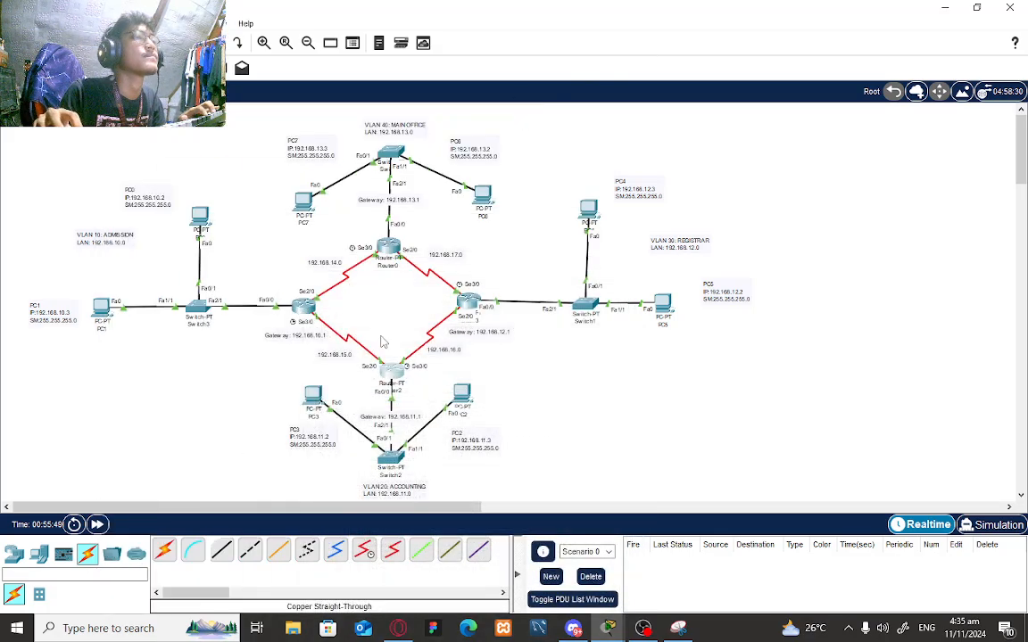
pyautogui.click(465, 308)
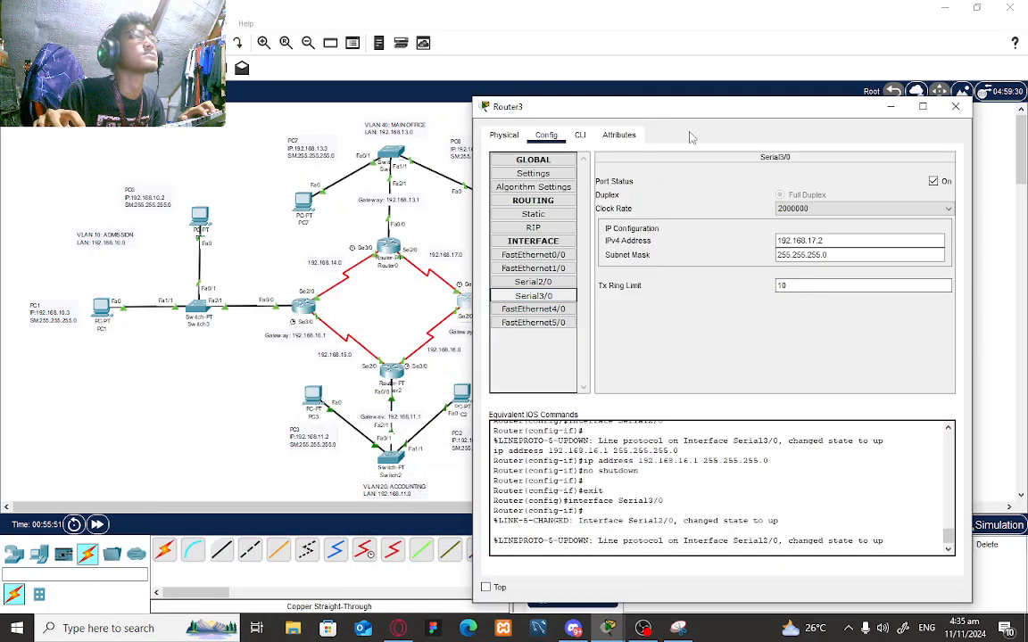
pyautogui.moveTo(695, 115); pyautogui.dragTo(535, 103)
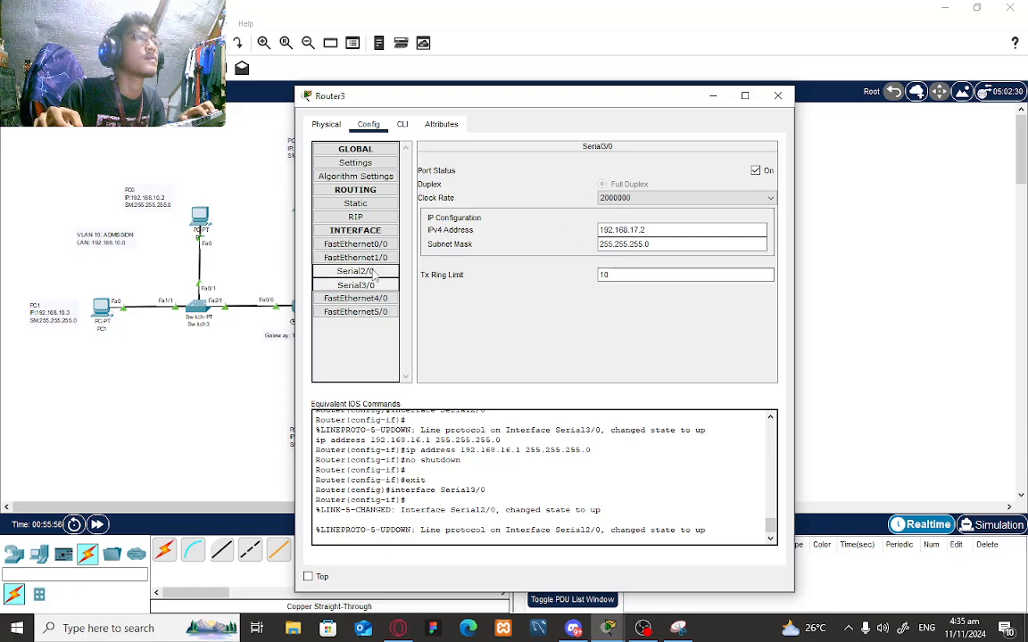
pyautogui.click(402, 124)
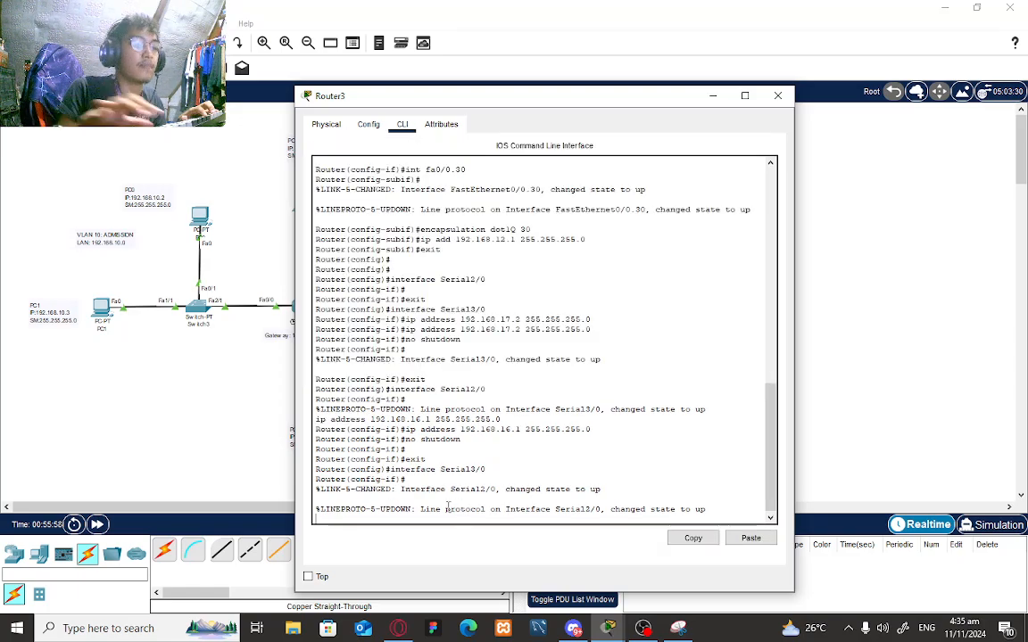
pyautogui.write('no')
pyautogui.press('BackSpace')
pyautogui.press('BackSpace')
pyautogui.press('Return')
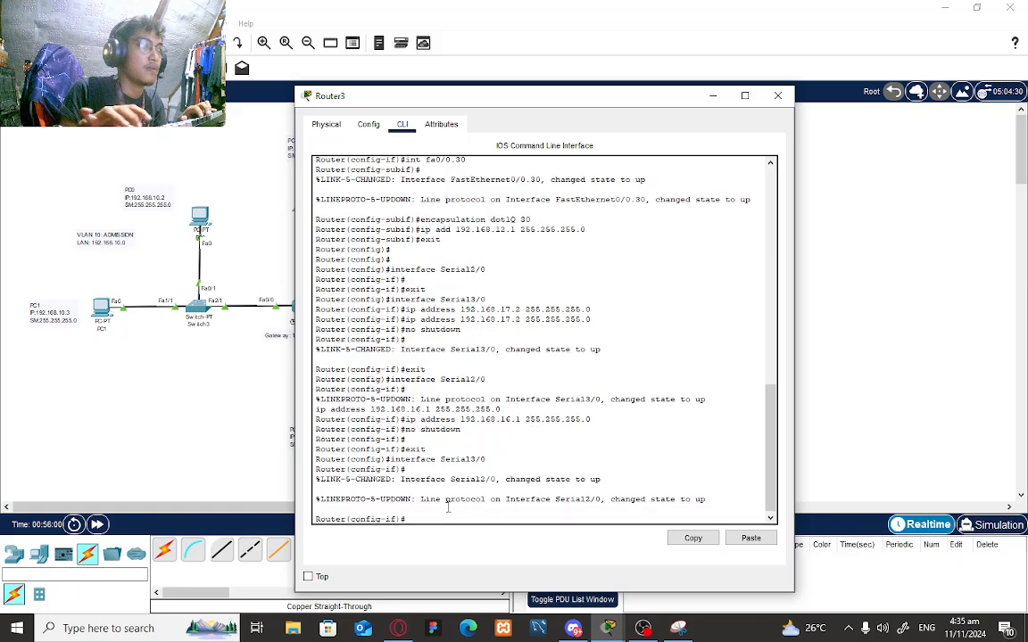
# - Exit interface mode and set Router3's hostname to Router2_Victoria_Registrar
pyautogui.write('en')
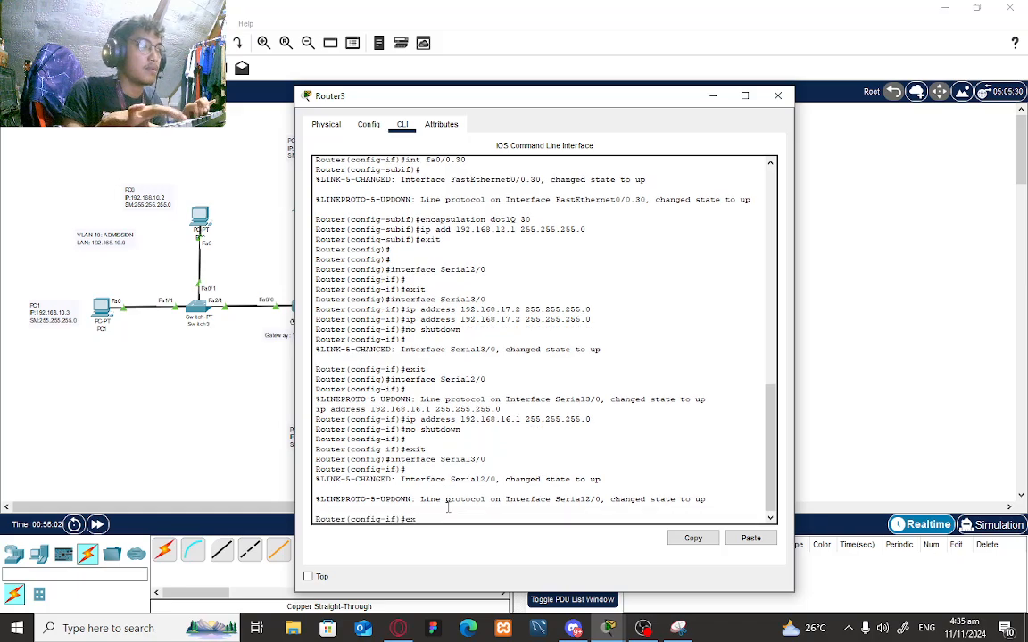
pyautogui.write('it')
pyautogui.press('Return')
pyautogui.write('hostname Router')
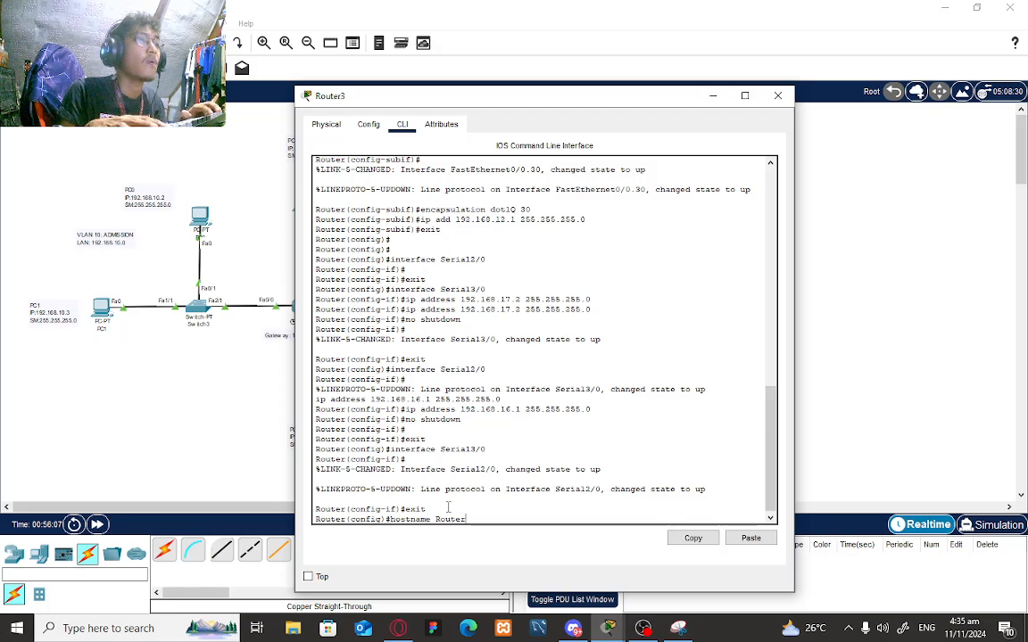
pyautogui.write('3')
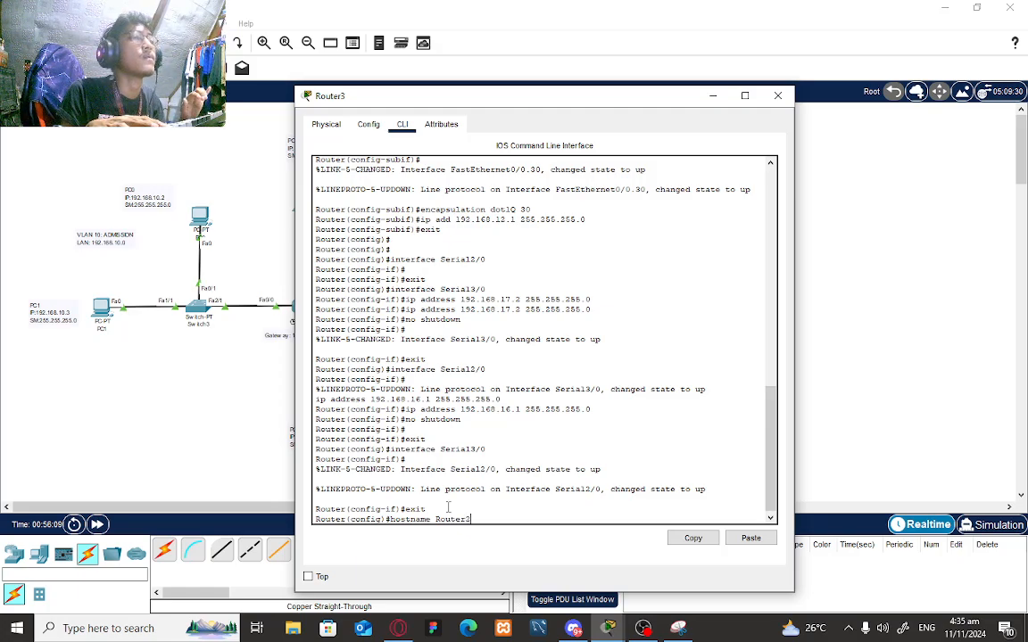
pyautogui.write('_Victoria')
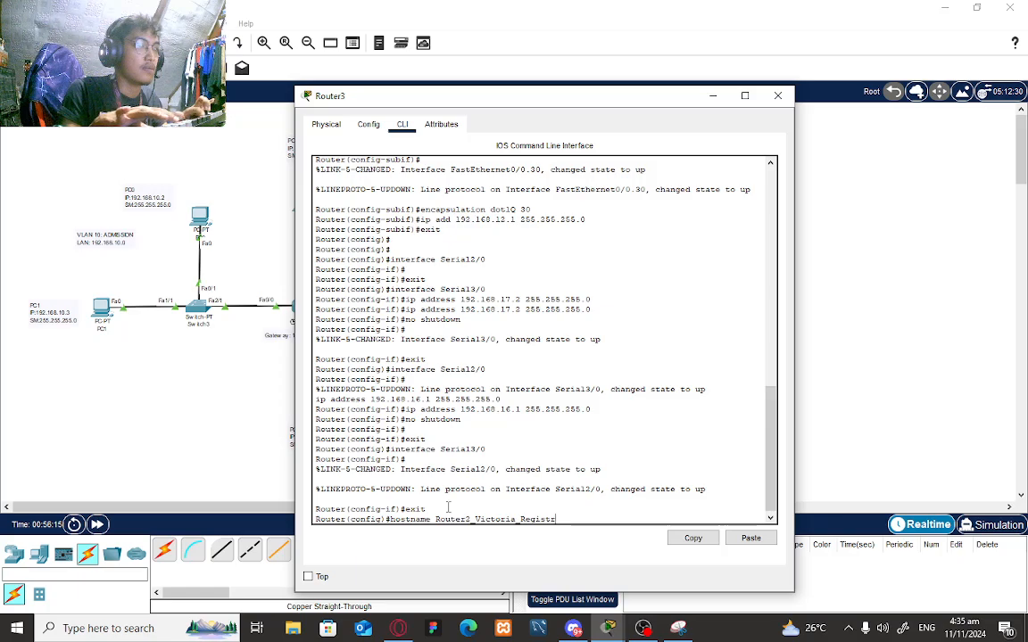
pyautogui.write('_Registrar')
pyautogui.press('Return')
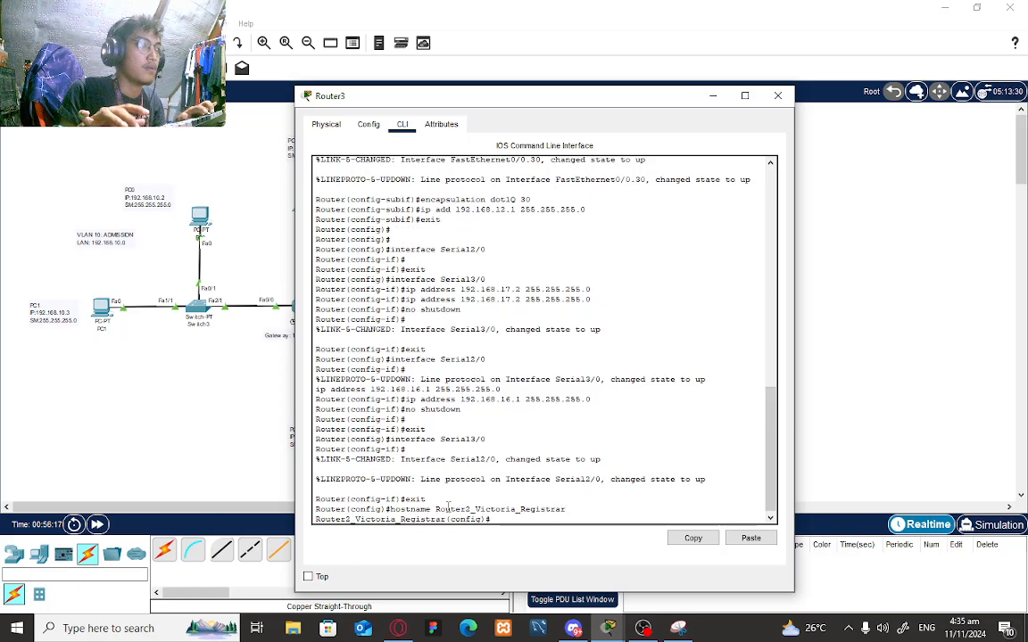
pyautogui.click(368, 124)
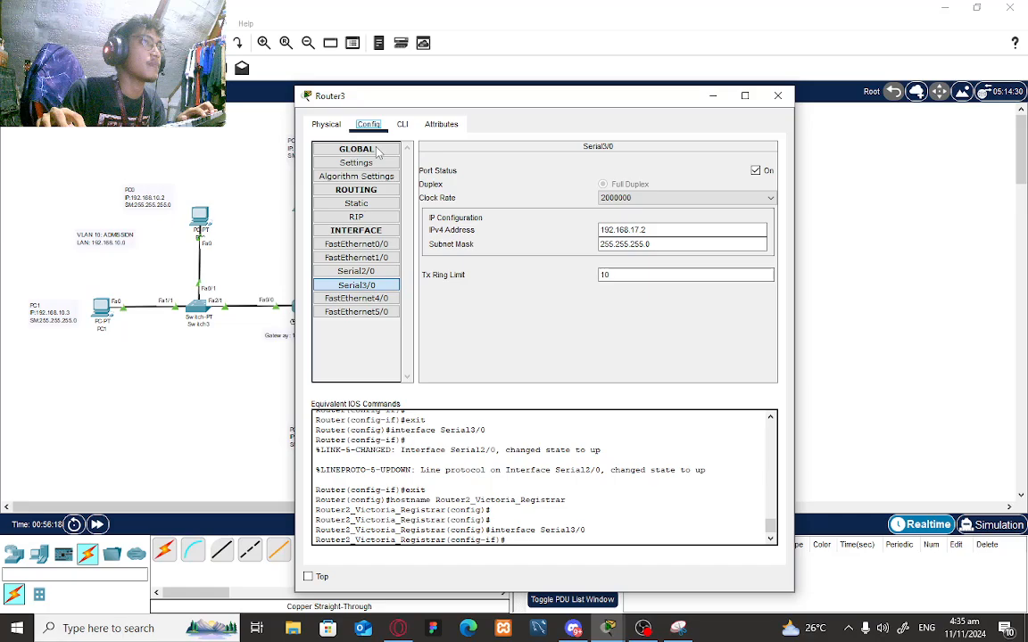
# - Show Router3's empty Static routing page with its window moved to the lower right
pyautogui.click(366, 206)
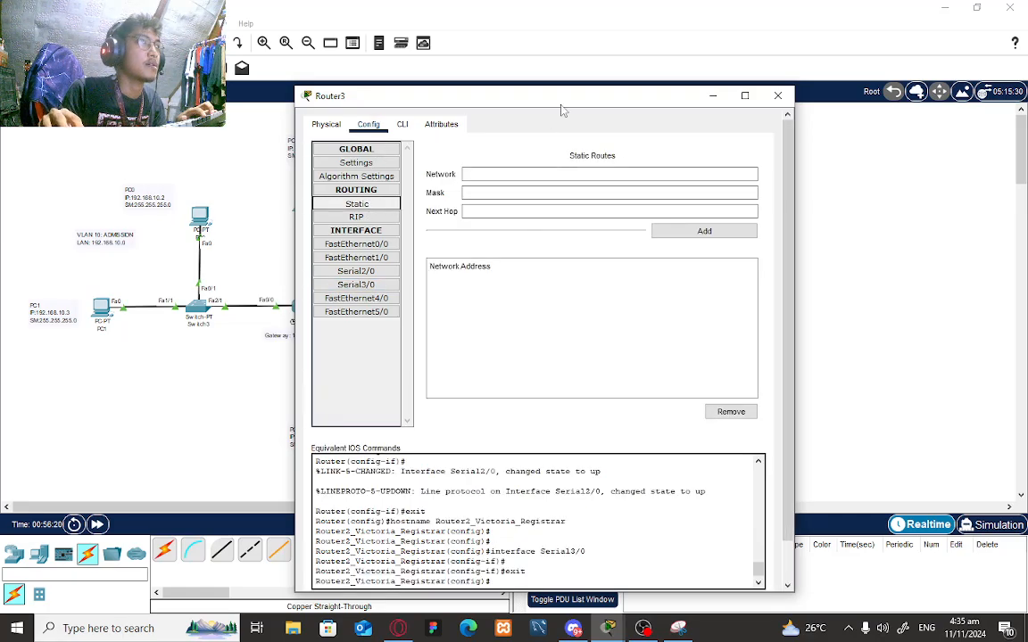
pyautogui.moveTo(508, 100); pyautogui.dragTo(852, 237)
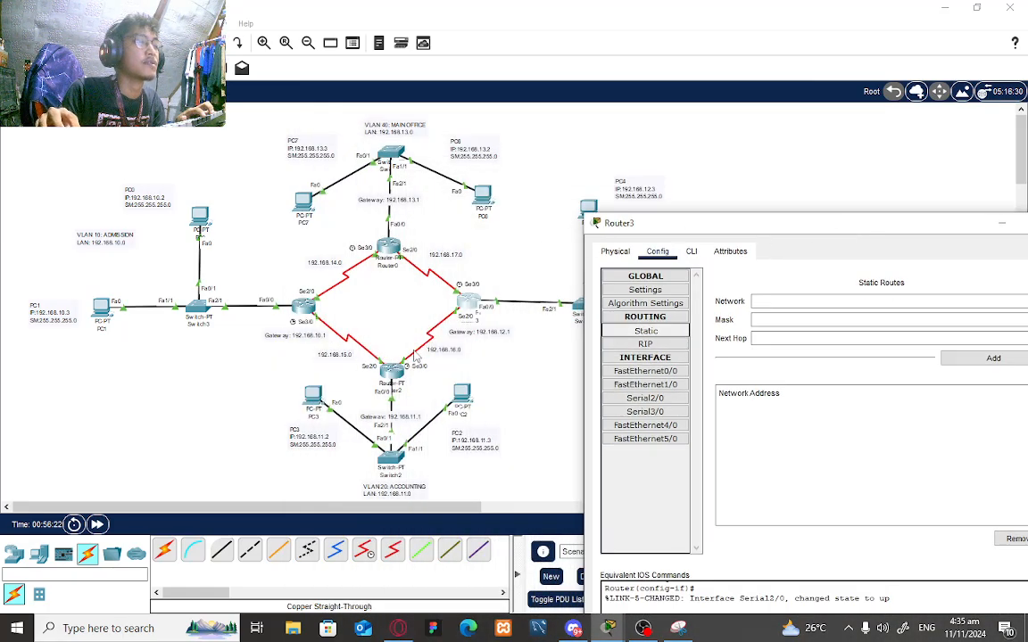
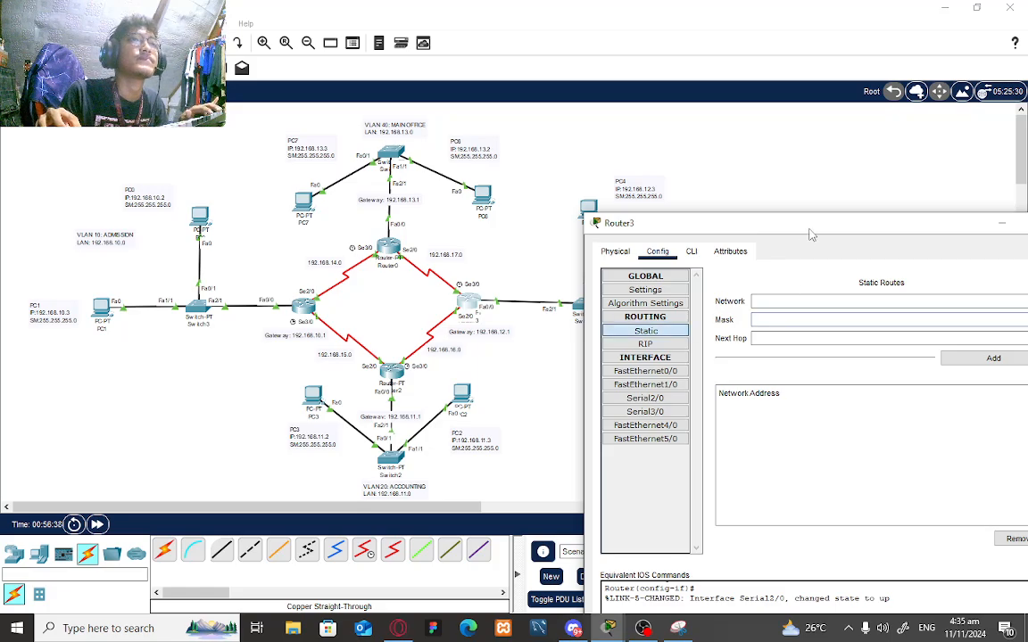
# - Add Router3 static route 192.168.13.0 mask 255.255.255.0 via next hop 192.168.17.0
pyautogui.moveTo(807, 227); pyautogui.dragTo(707, 387)
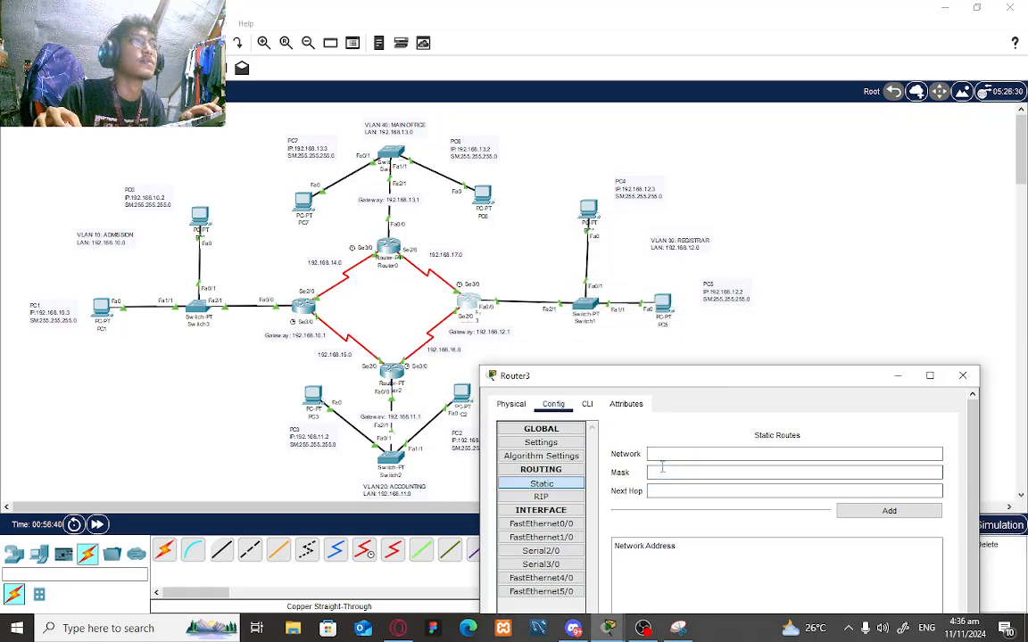
pyautogui.click(668, 454)
pyautogui.write('192')
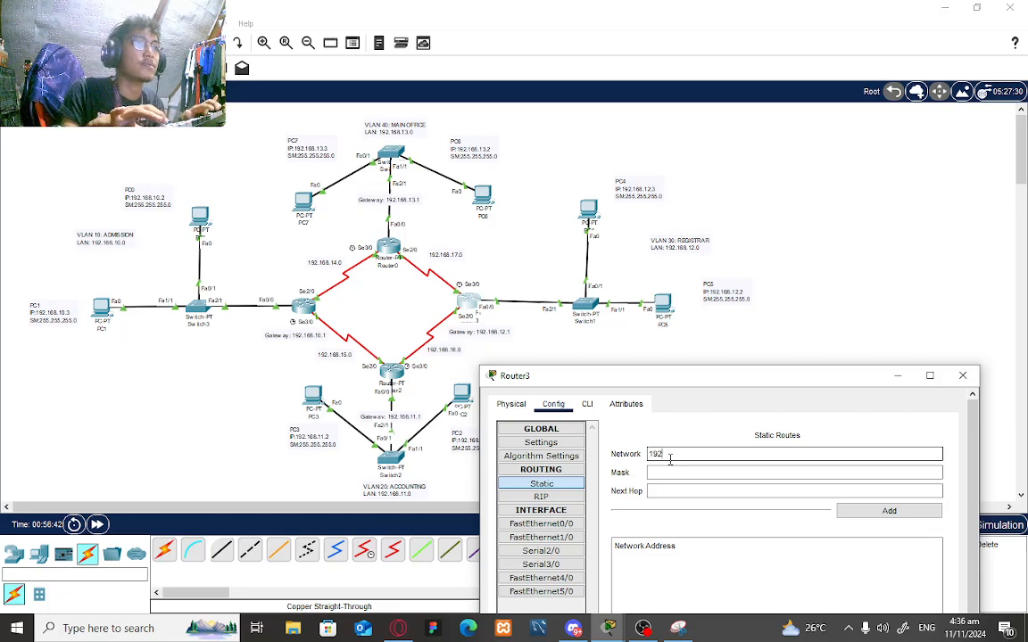
pyautogui.write('.168.13.0')
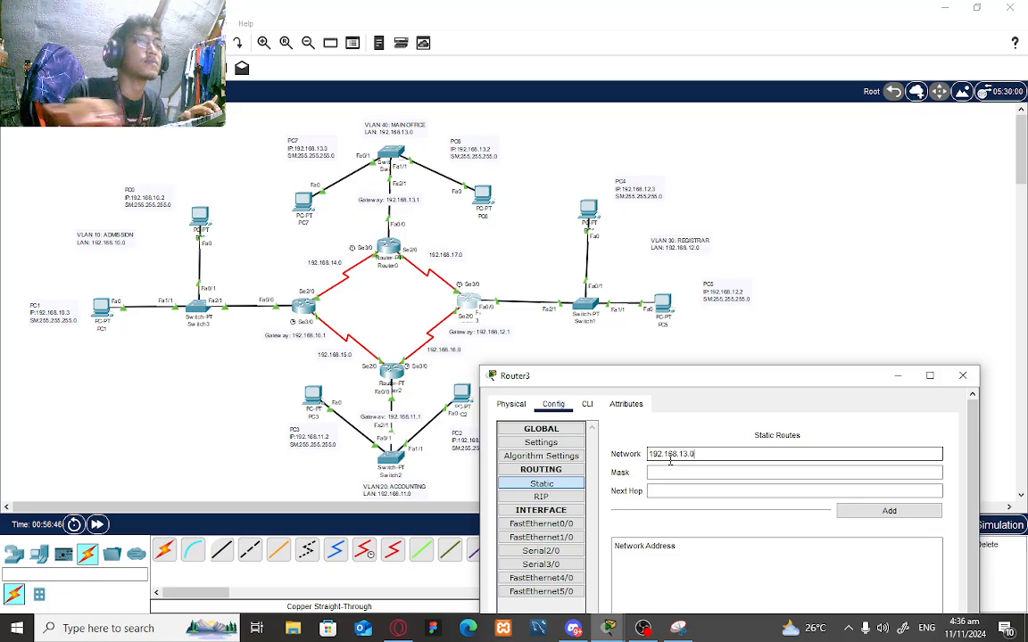
pyautogui.click(676, 473)
pyautogui.write('255.255.255.0')
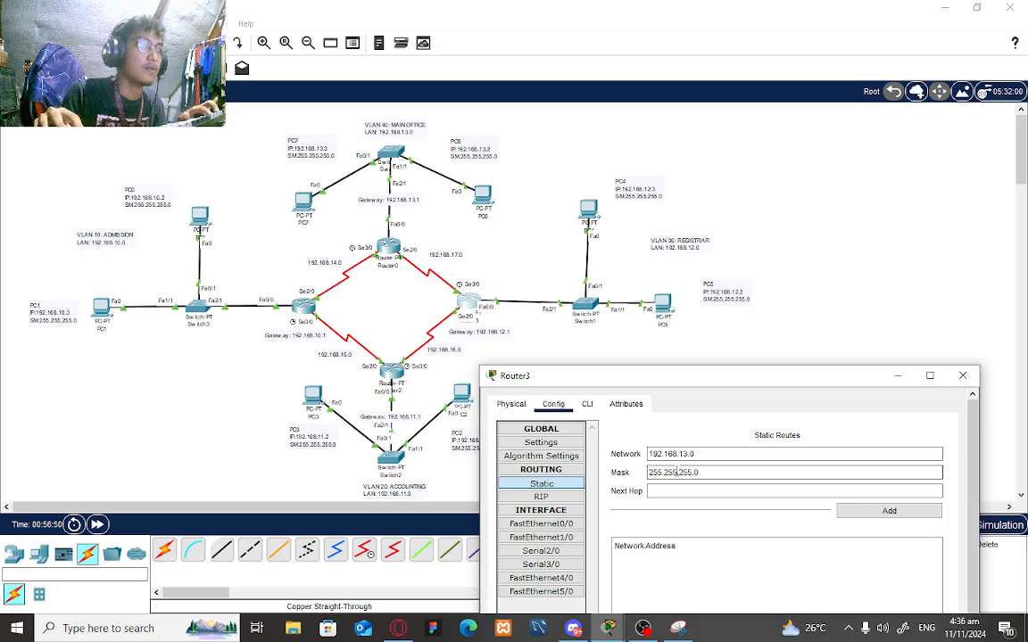
pyautogui.click(682, 491)
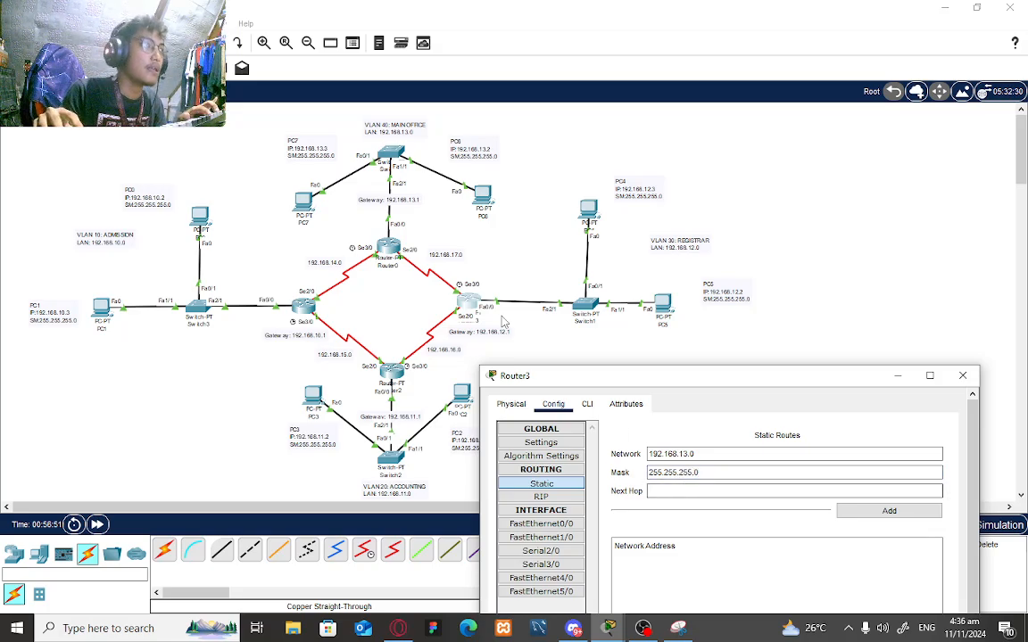
pyautogui.write('192')
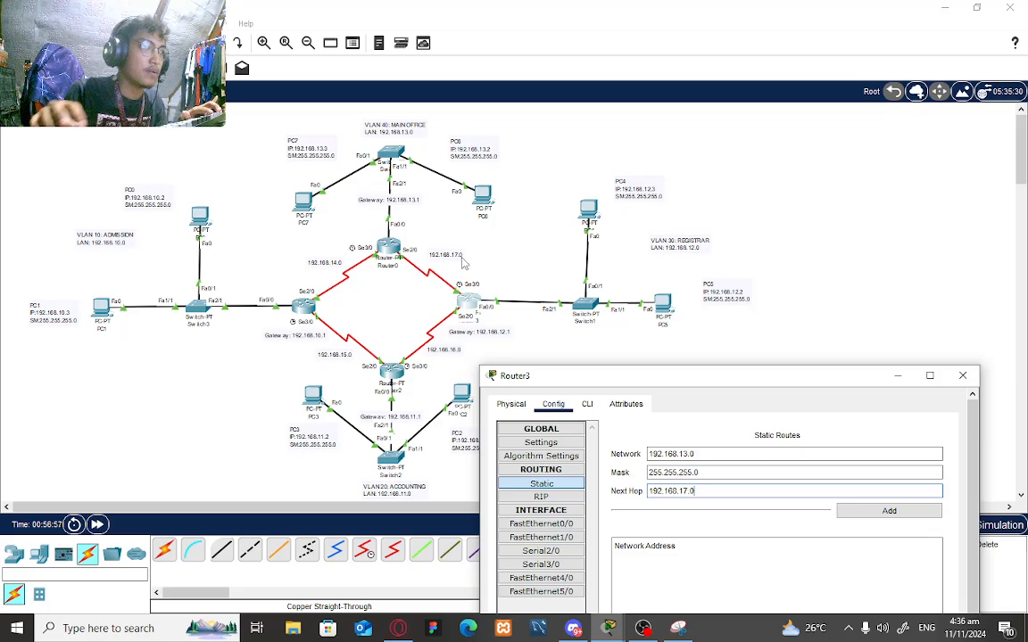
pyautogui.write('.168.17.0')
pyautogui.click(885, 513)
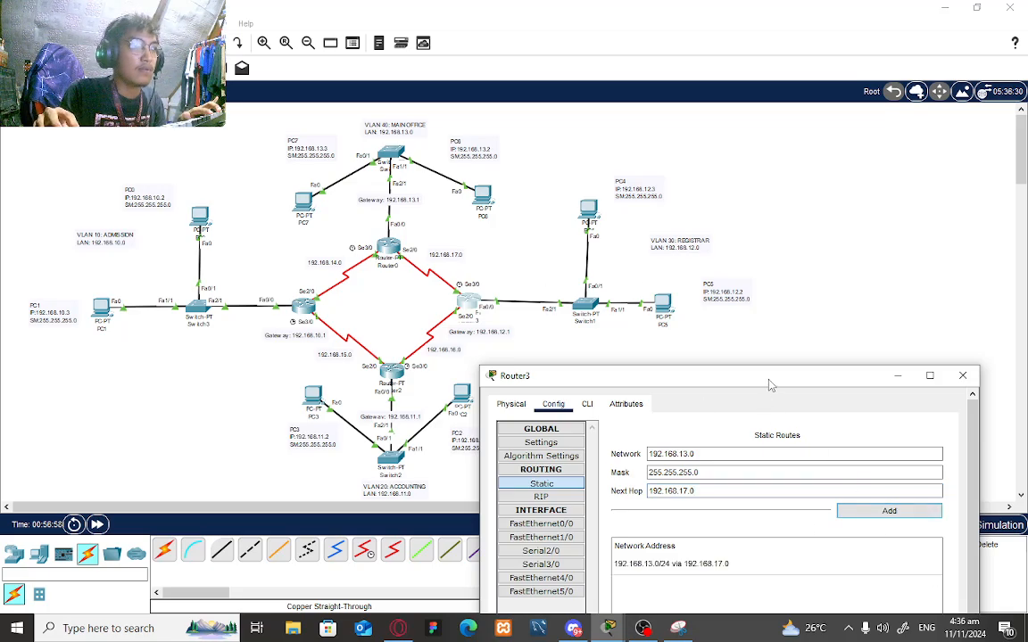
pyautogui.moveTo(770, 384); pyautogui.dragTo(829, 186)
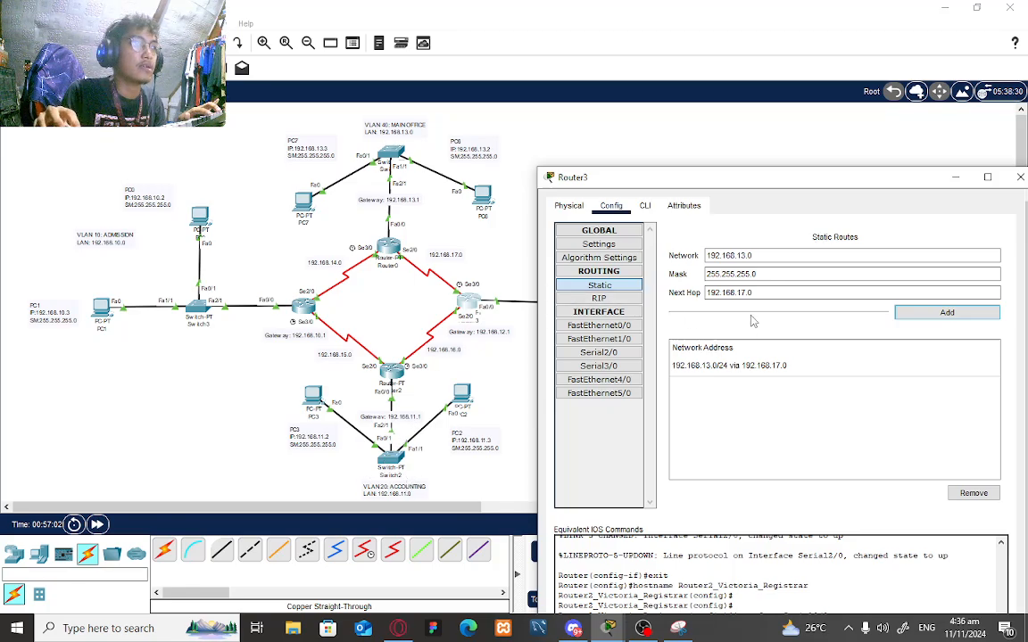
# - Add Router3 static route to 192.168.11.0/24 via next hop 192.168.16.0
pyautogui.click(746, 254)
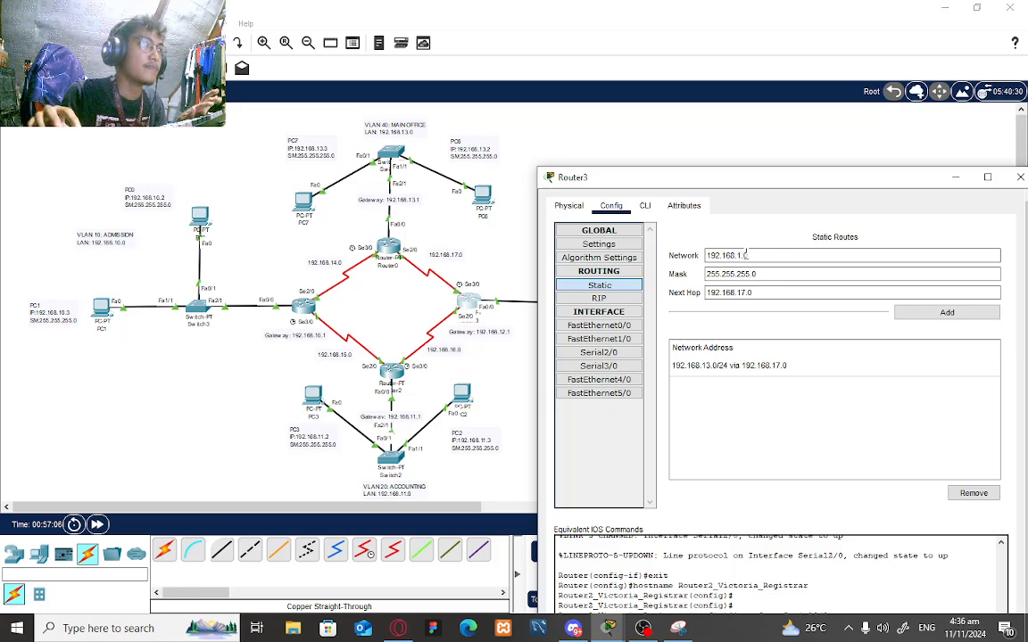
pyautogui.write('1')
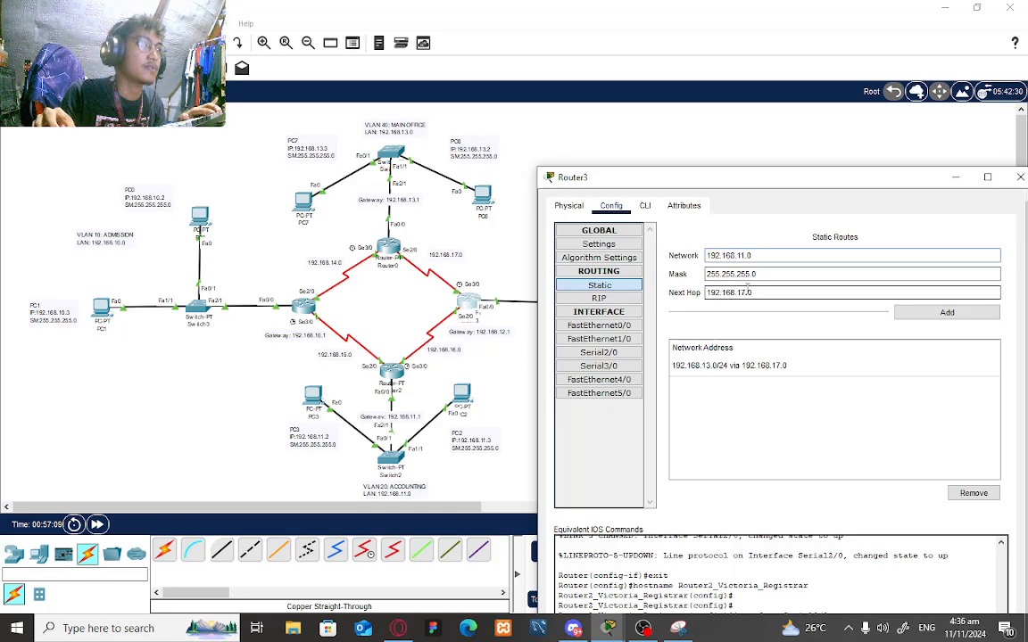
pyautogui.click(784, 299)
pyautogui.press('Left')
pyautogui.press('Left')
pyautogui.press('BackSpace')
pyautogui.write('6')
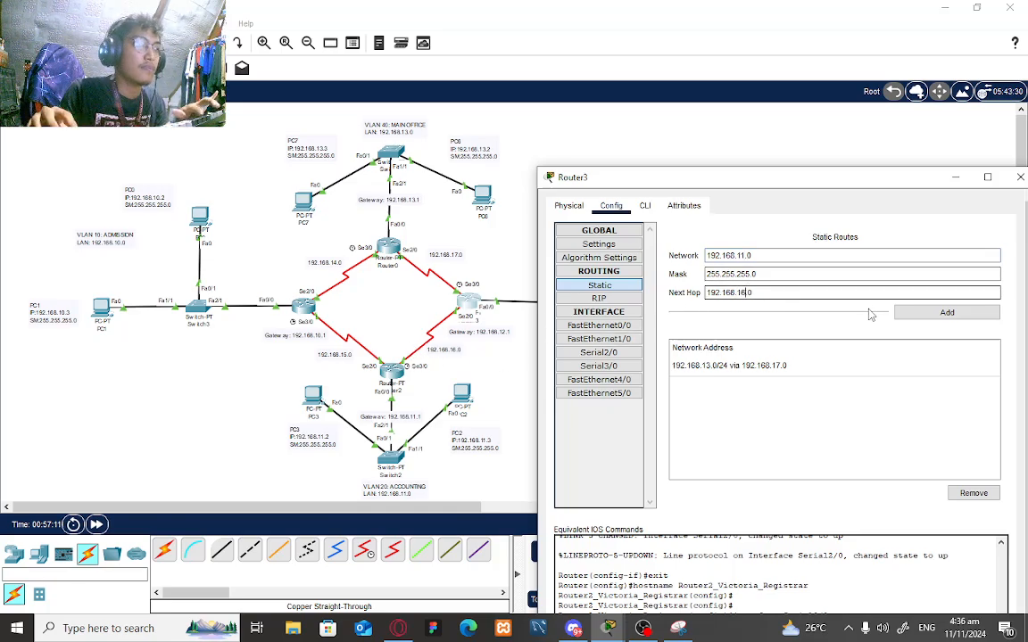
pyautogui.click(930, 314)
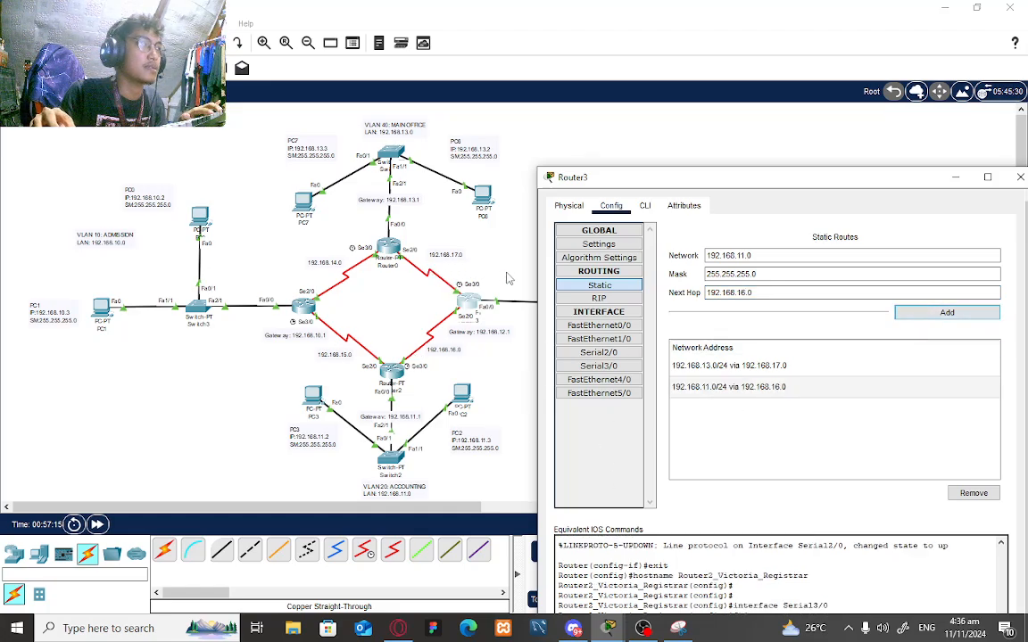
# - Add a second 192.168.11.0/24 route via 192.168.17.0 and close Router3's window
pyautogui.click(748, 296)
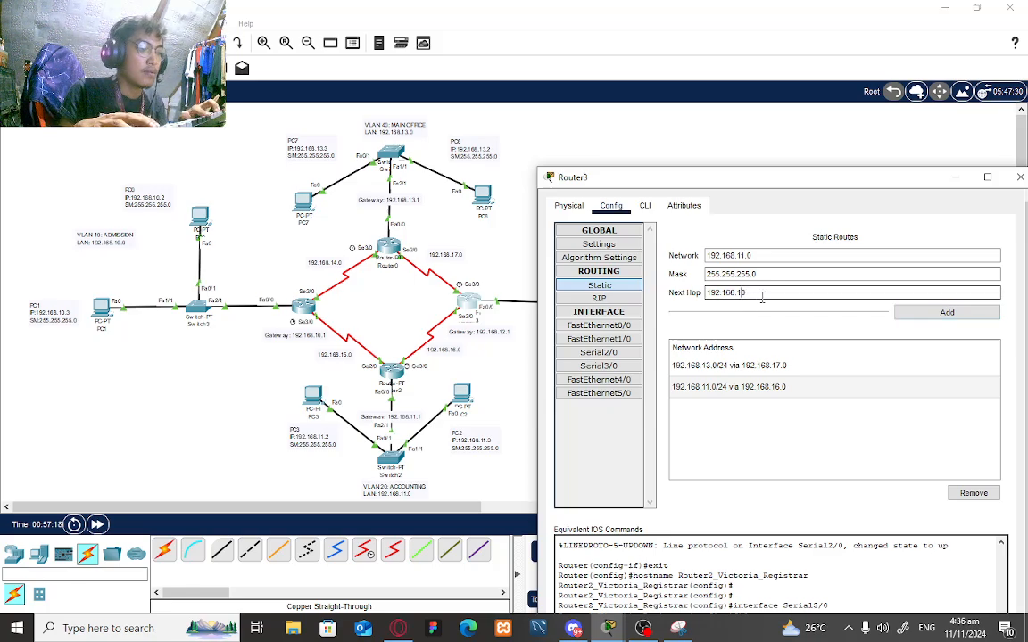
pyautogui.click(934, 314)
pyautogui.moveTo(861, 178); pyautogui.dragTo(776, 83)
pyautogui.click(863, 82)
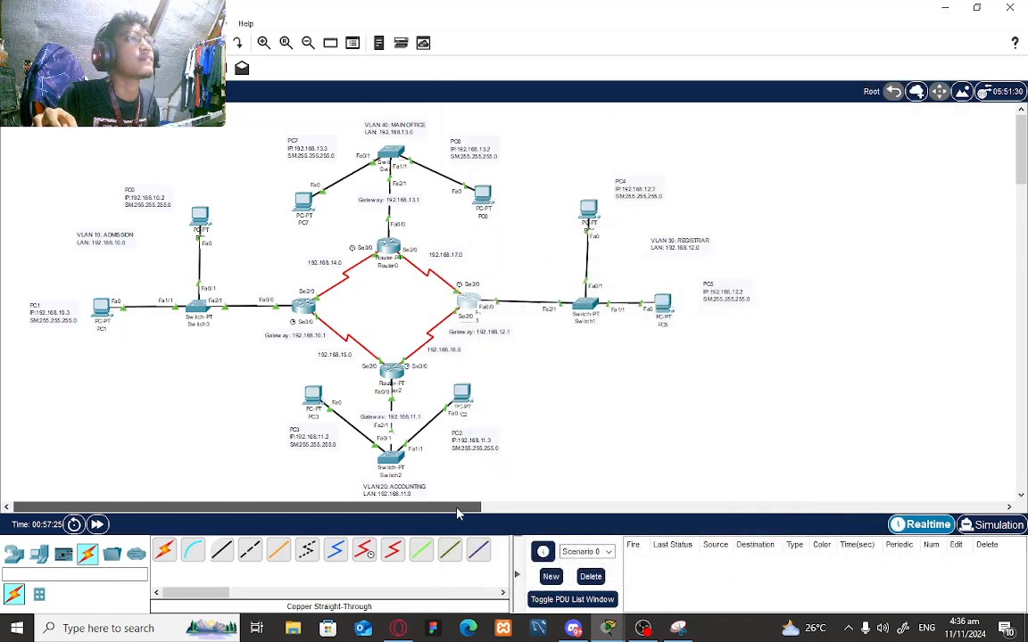
# - Float the PDU List Window, narrow it, and place it over the canvas's lower right
pyautogui.click(572, 599)
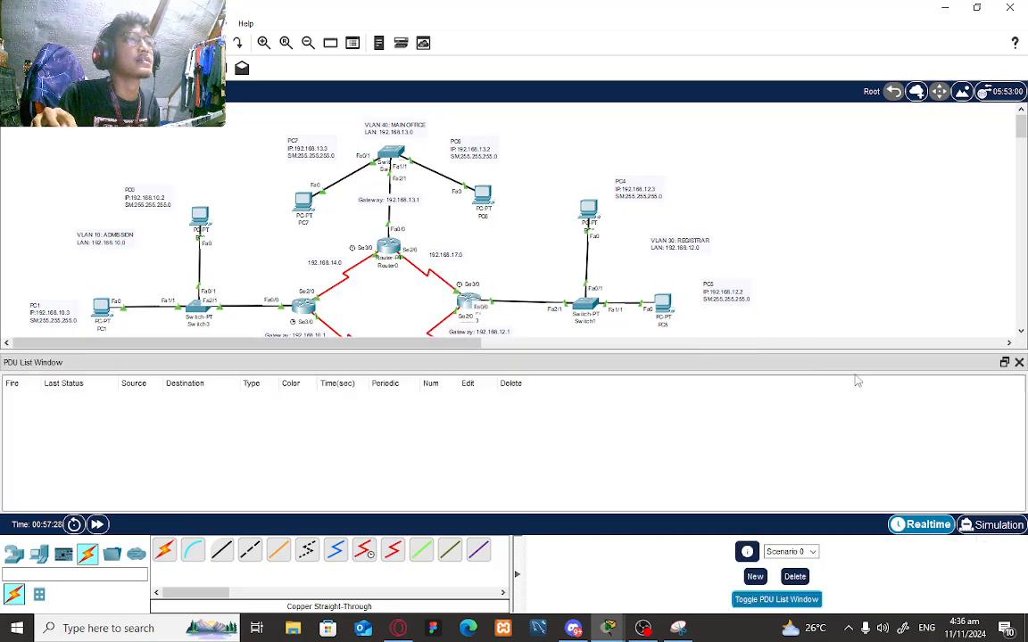
pyautogui.click(1002, 363)
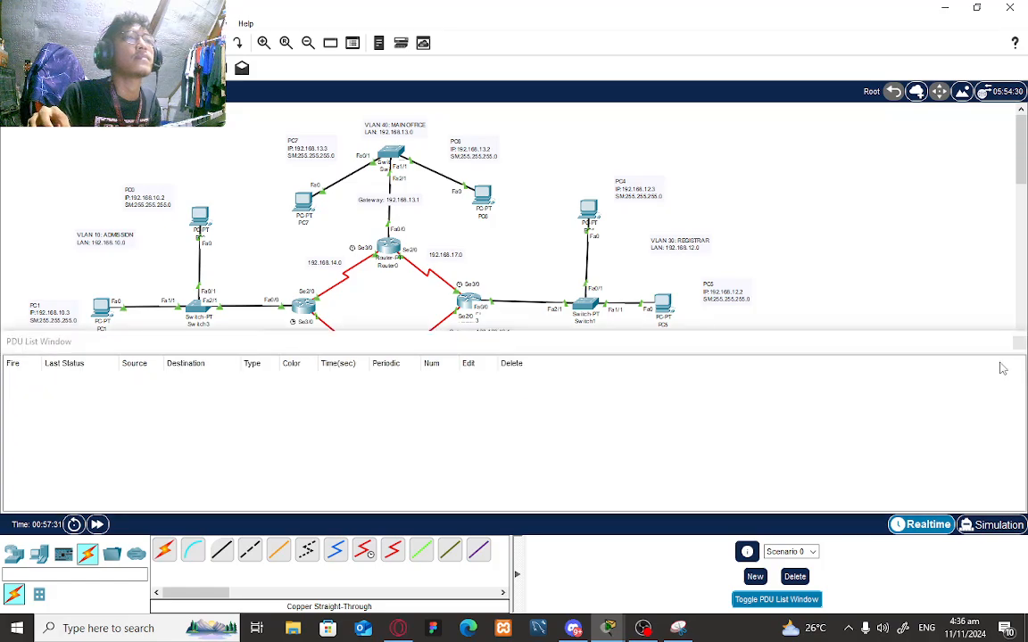
pyautogui.moveTo(894, 308); pyautogui.dragTo(881, 262)
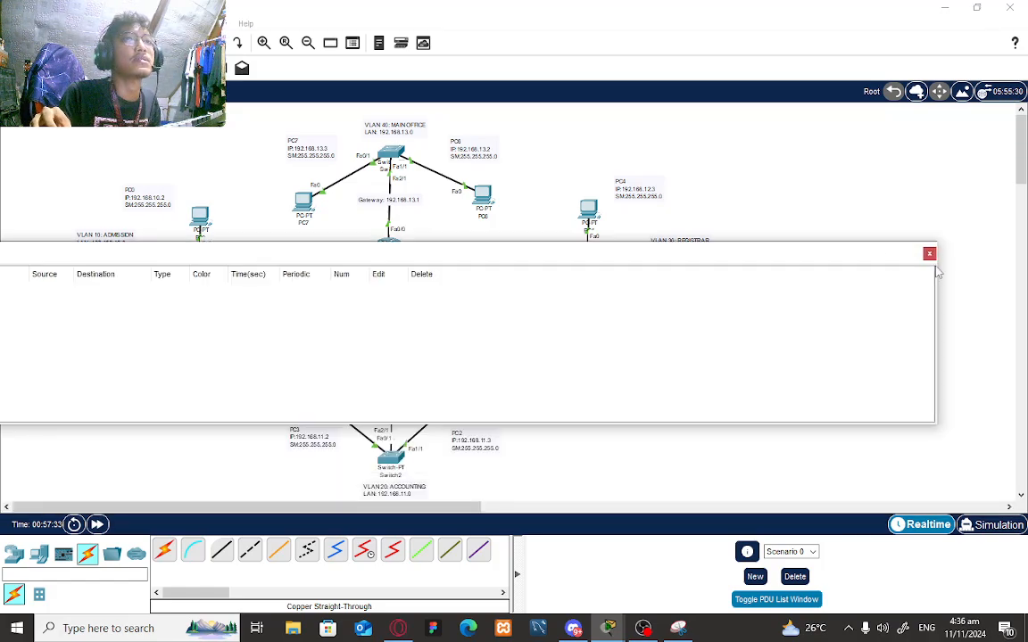
pyautogui.moveTo(942, 294); pyautogui.dragTo(437, 293)
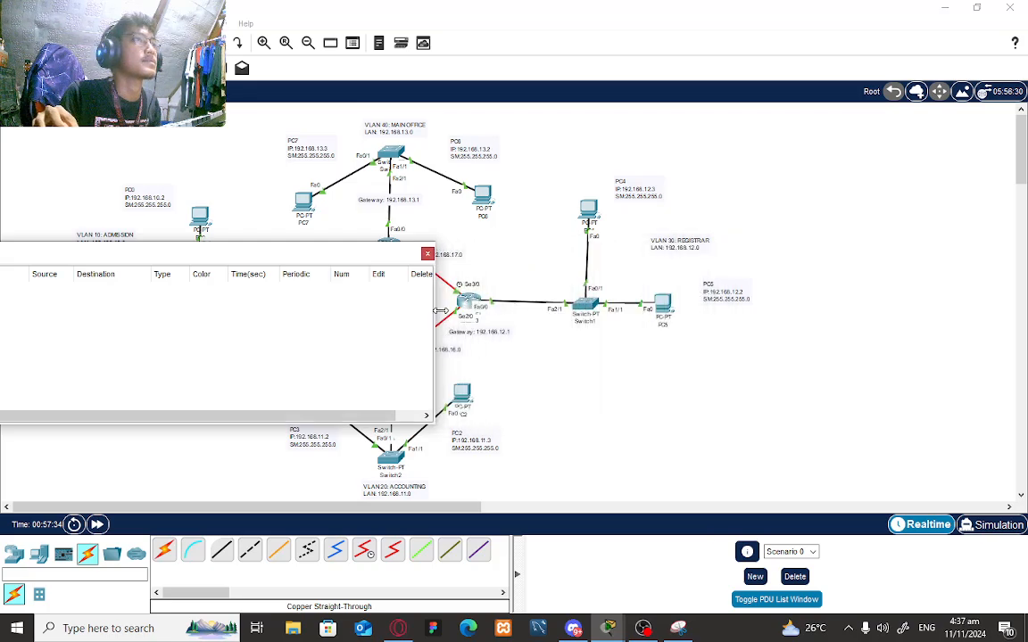
pyautogui.moveTo(304, 256); pyautogui.dragTo(883, 410)
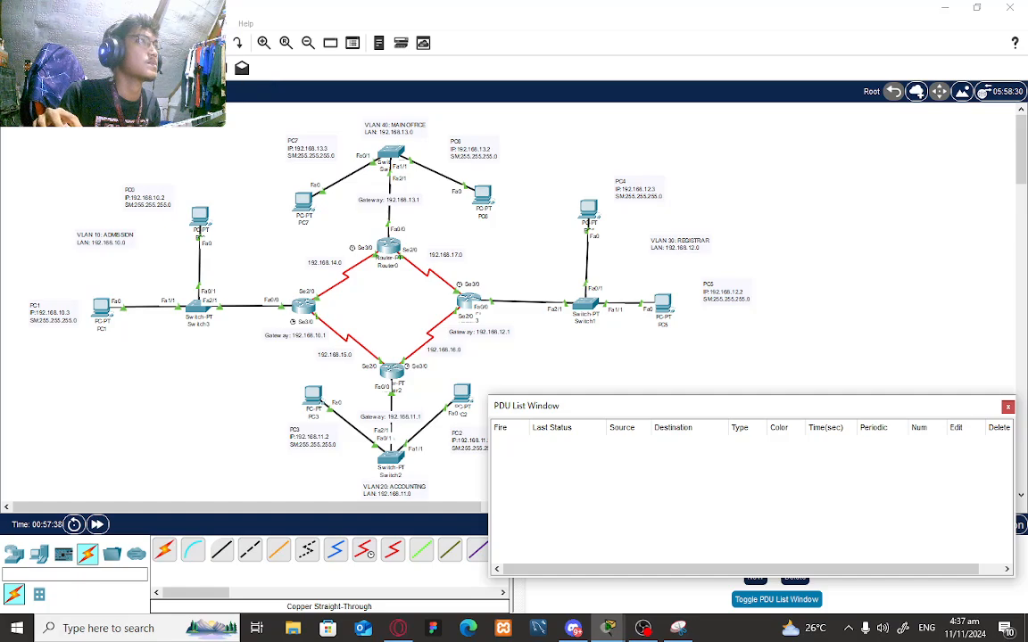
pyautogui.click(220, 67)
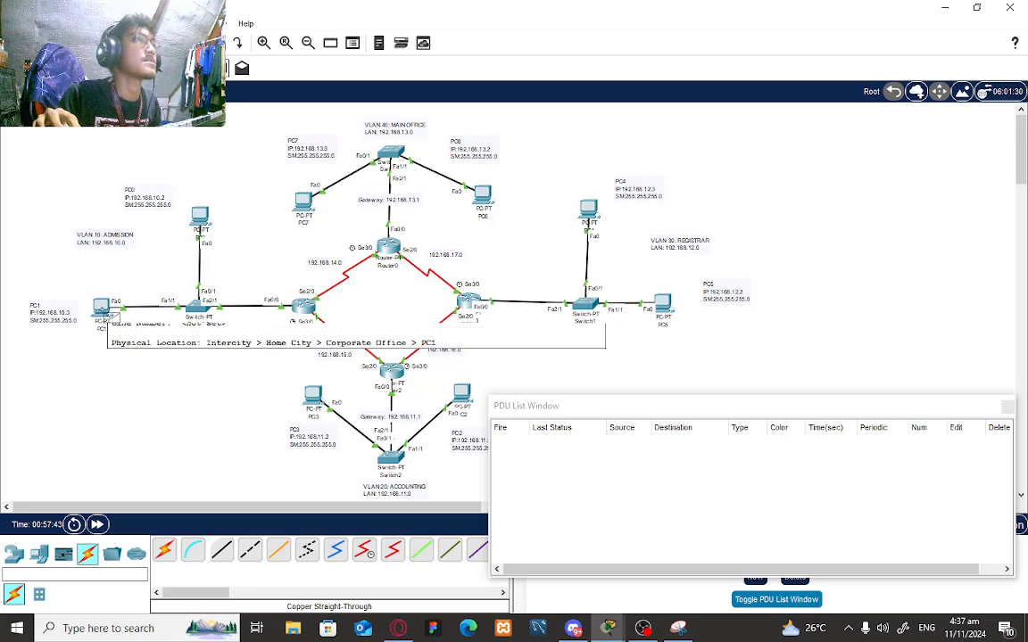
# - Send simple pings from PC1 to PC7 twice and from PC0 to PC6
pyautogui.click(103, 308)
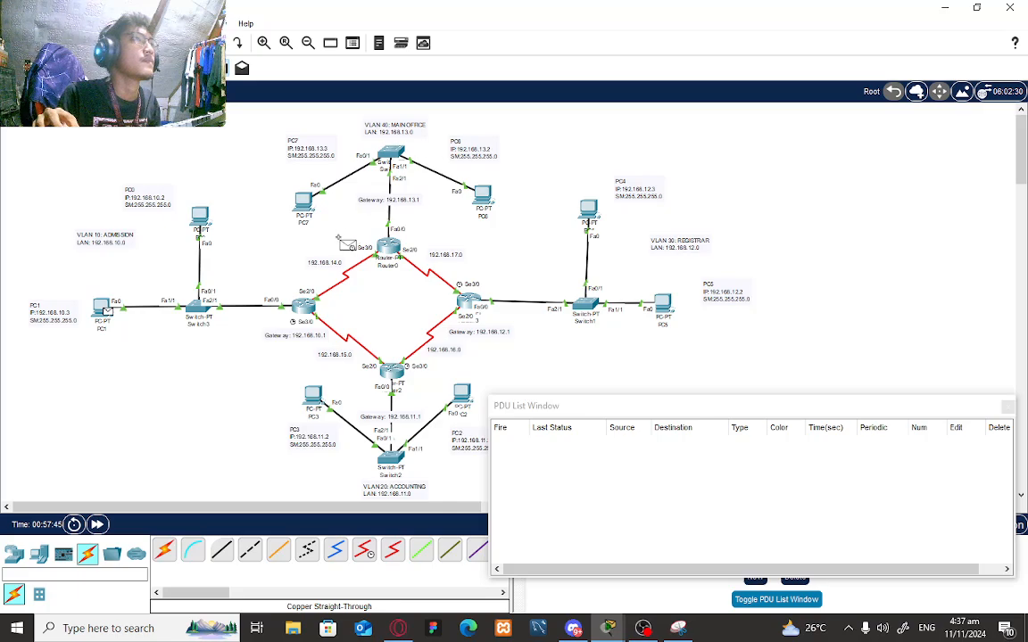
pyautogui.click(303, 202)
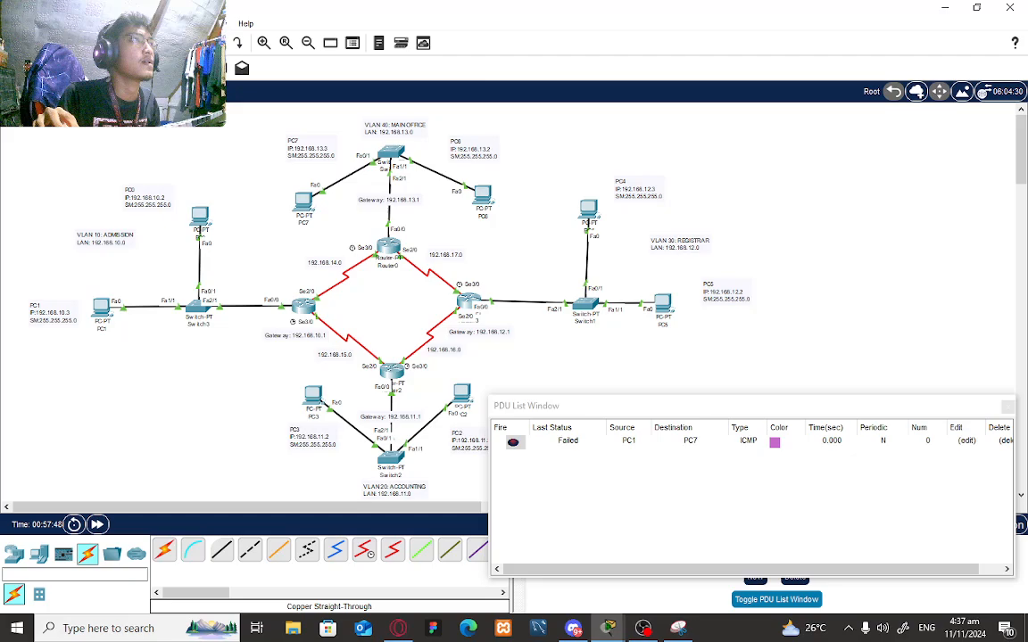
pyautogui.click(219, 68)
pyautogui.click(105, 313)
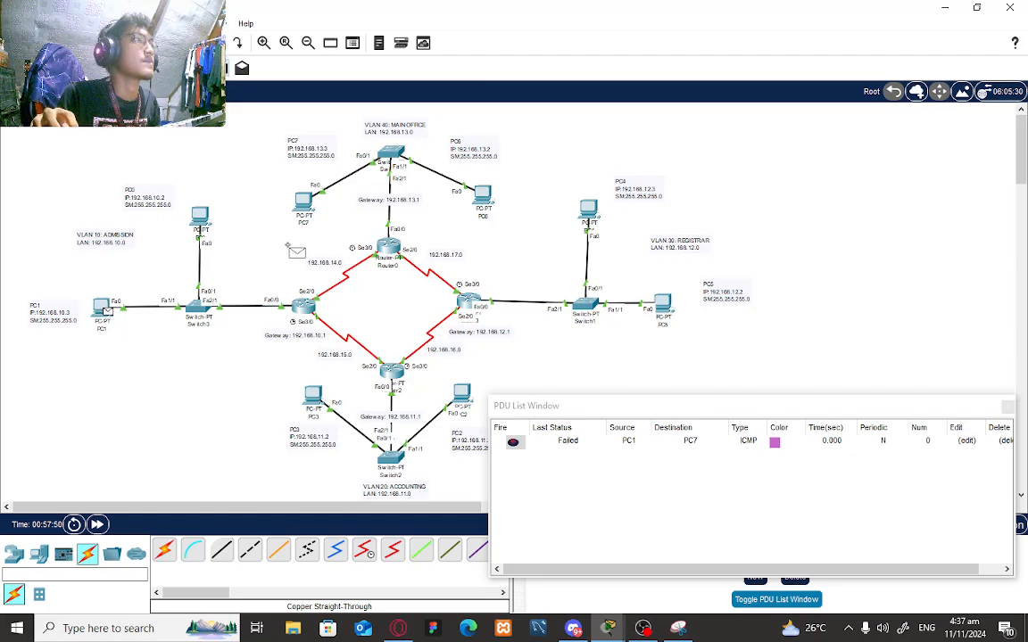
pyautogui.click(303, 203)
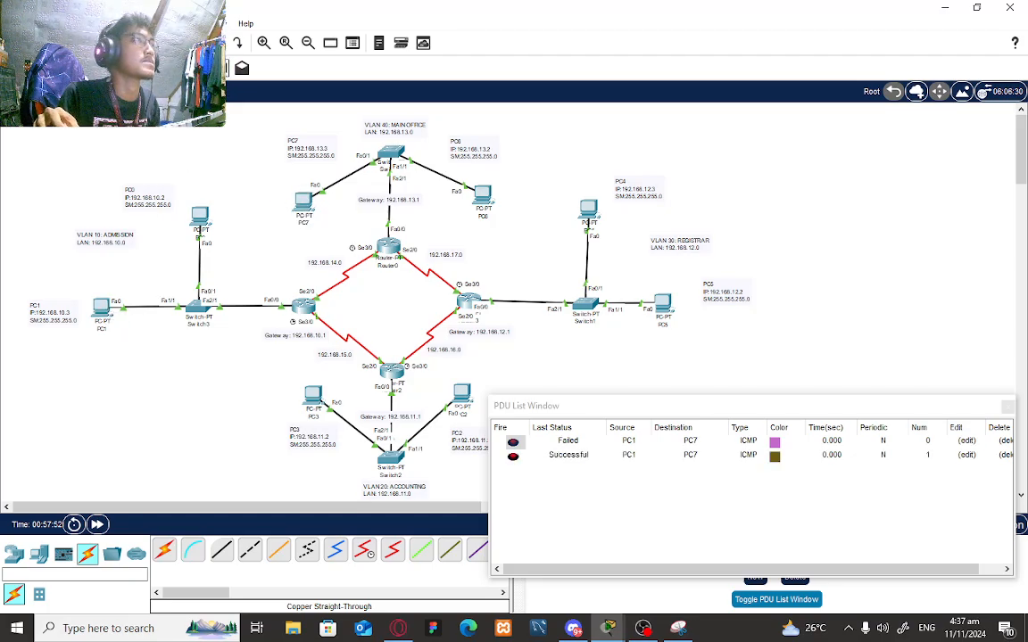
pyautogui.click(198, 216)
pyautogui.click(481, 196)
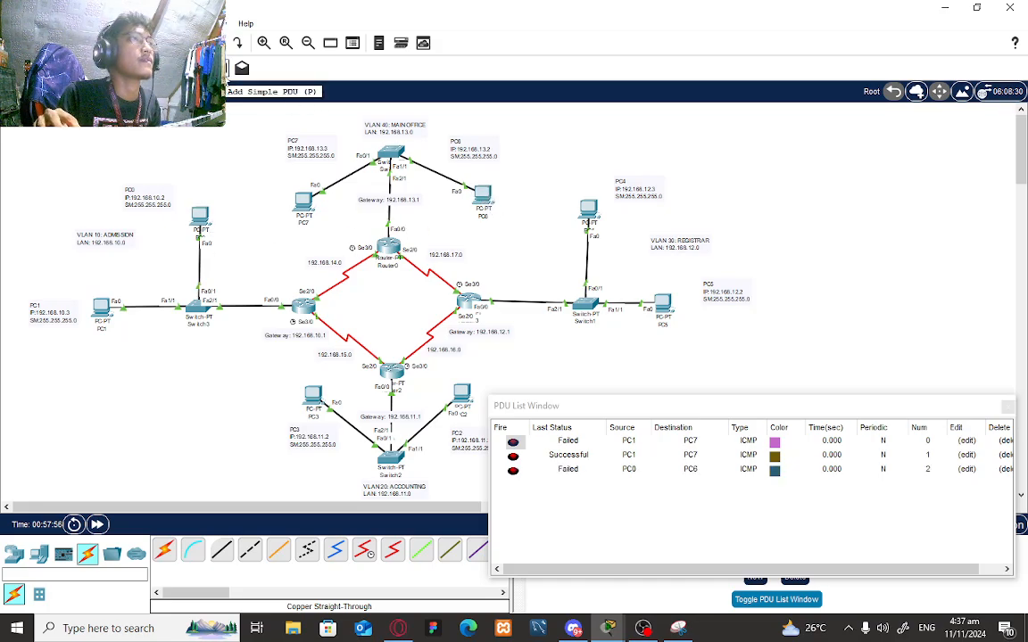
# - Send further pings PC0→PC6, PC0→PC7 and PC0→PC6 again
pyautogui.click(239, 69)
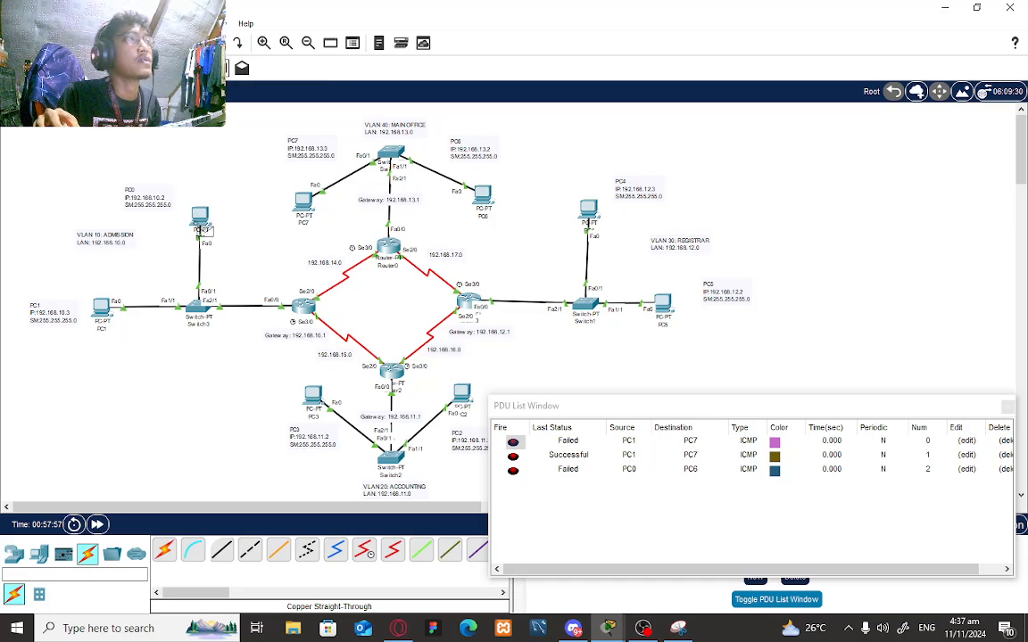
pyautogui.click(202, 223)
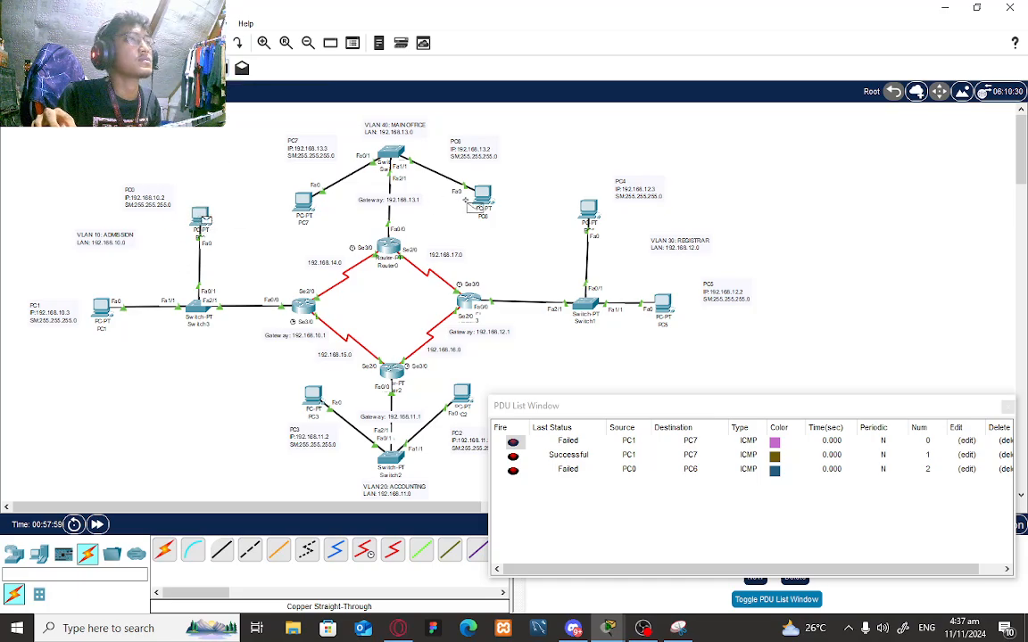
pyautogui.click(465, 203)
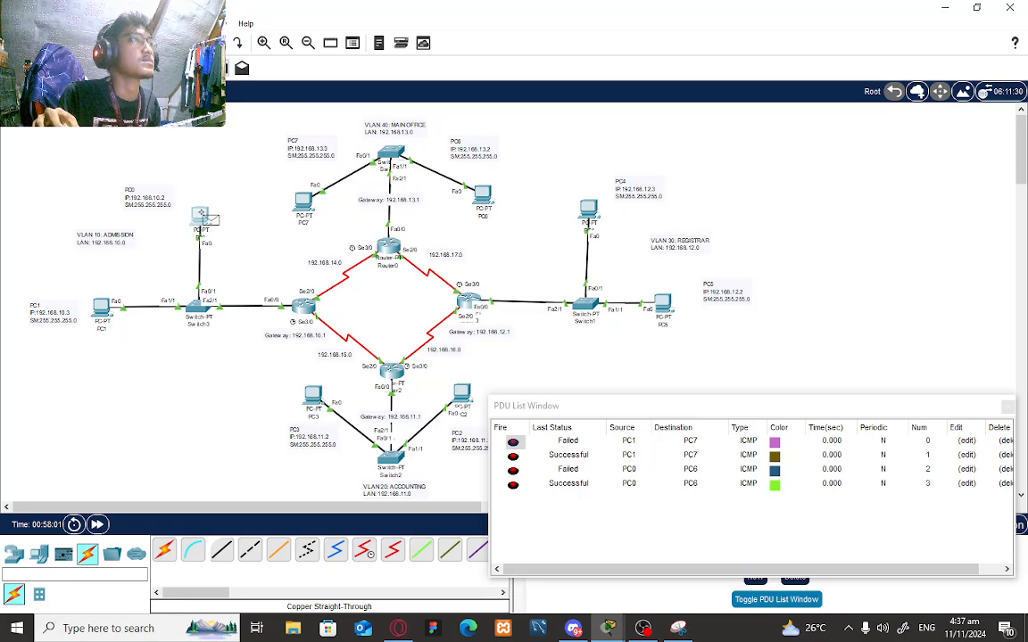
pyautogui.click(201, 217)
pyautogui.click(303, 200)
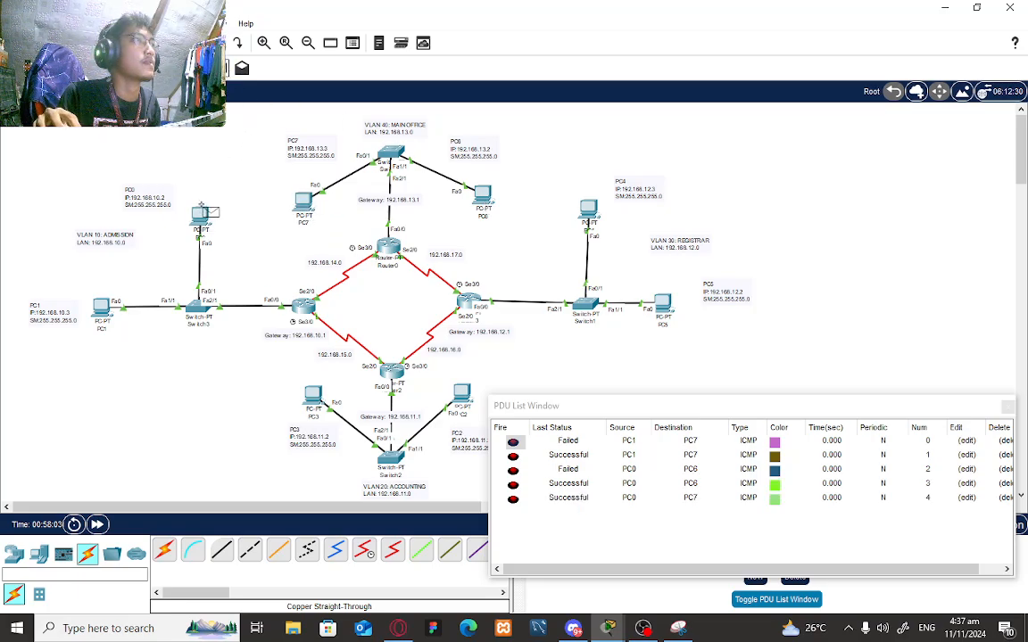
pyautogui.click(198, 212)
pyautogui.click(458, 190)
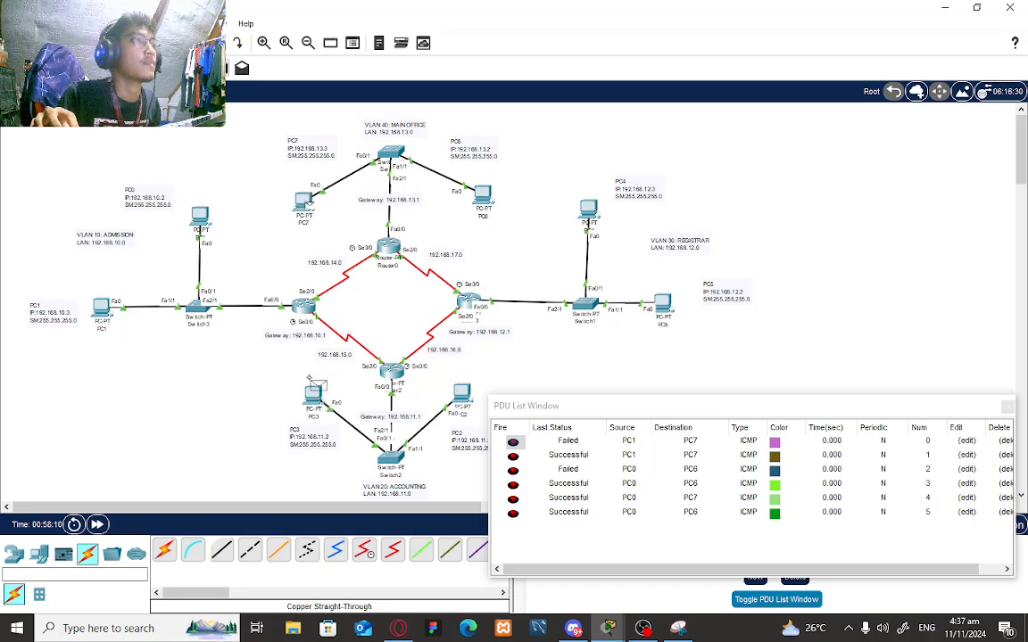
# - Ping between PC7 and PC3 in both directions
pyautogui.click(317, 398)
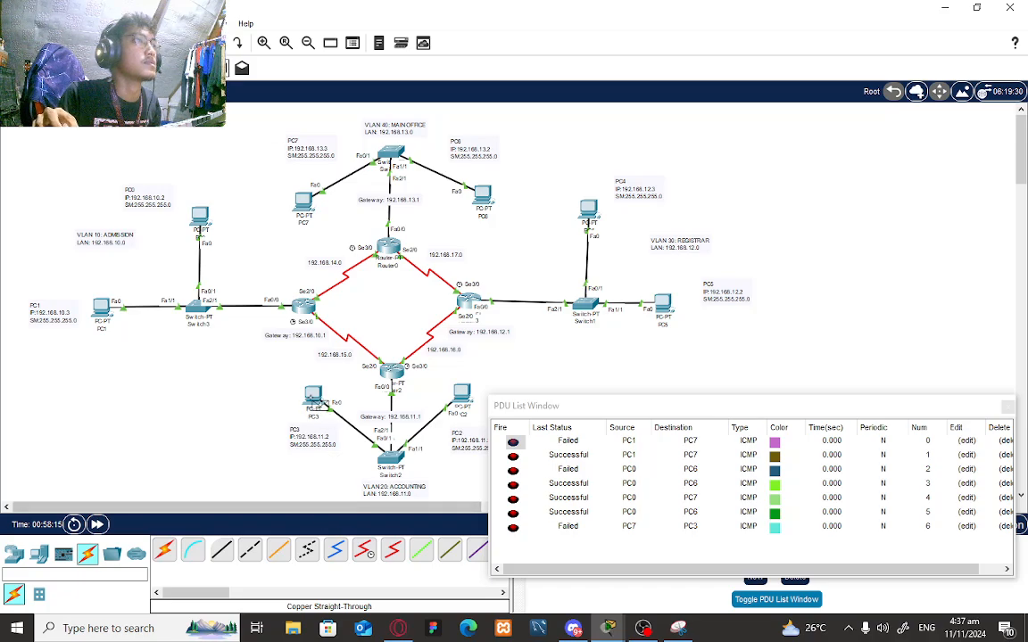
pyautogui.click(312, 214)
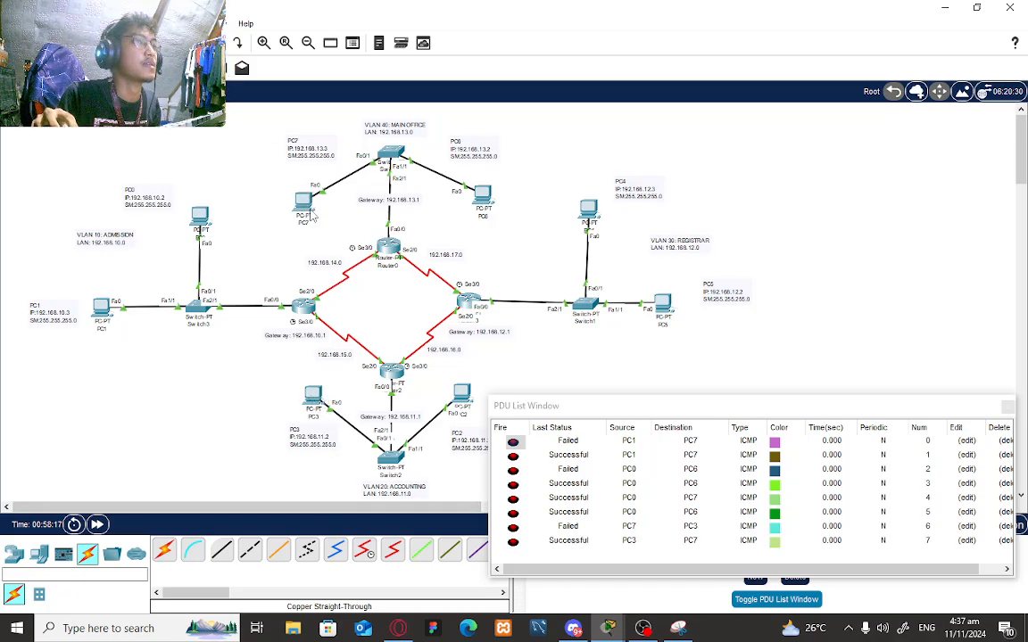
pyautogui.click(306, 209)
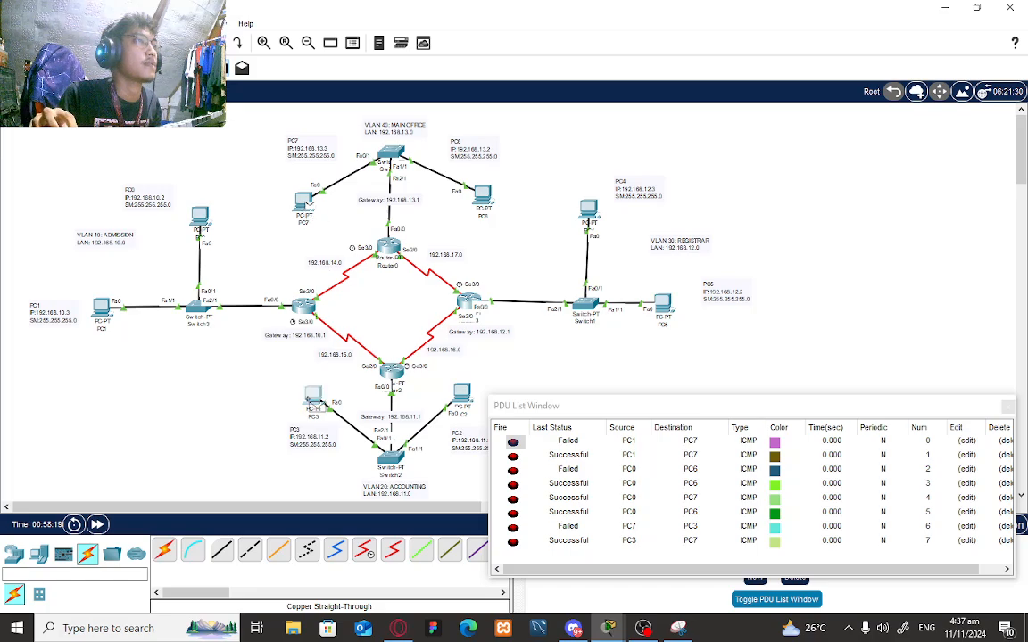
pyautogui.click(314, 405)
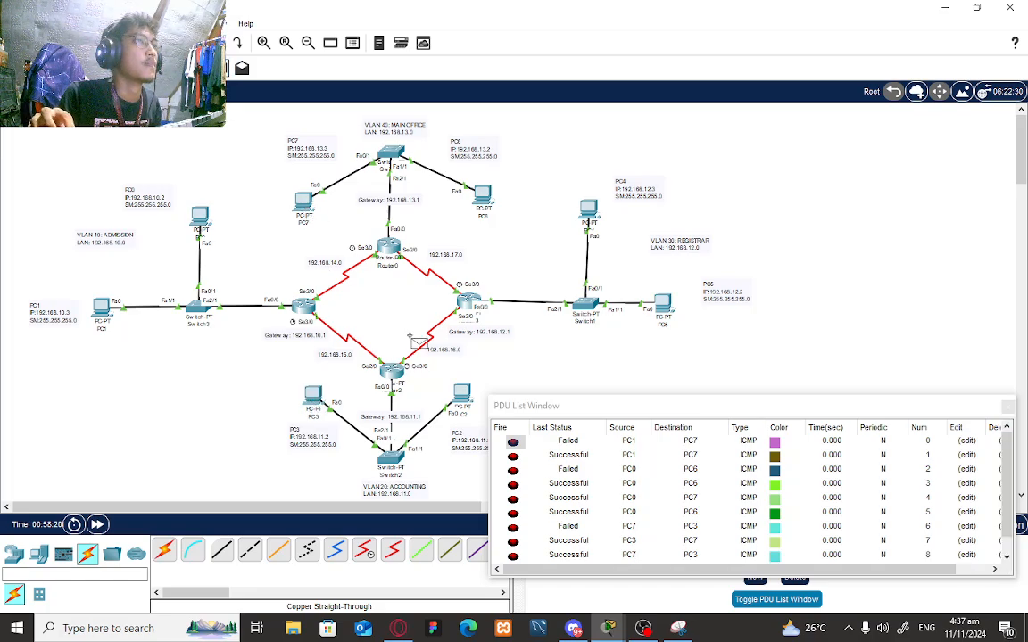
# - Ping PC2→PC6, PC5→PC6 and PC4→PC7, then move the PDU list higher
pyautogui.click(486, 198)
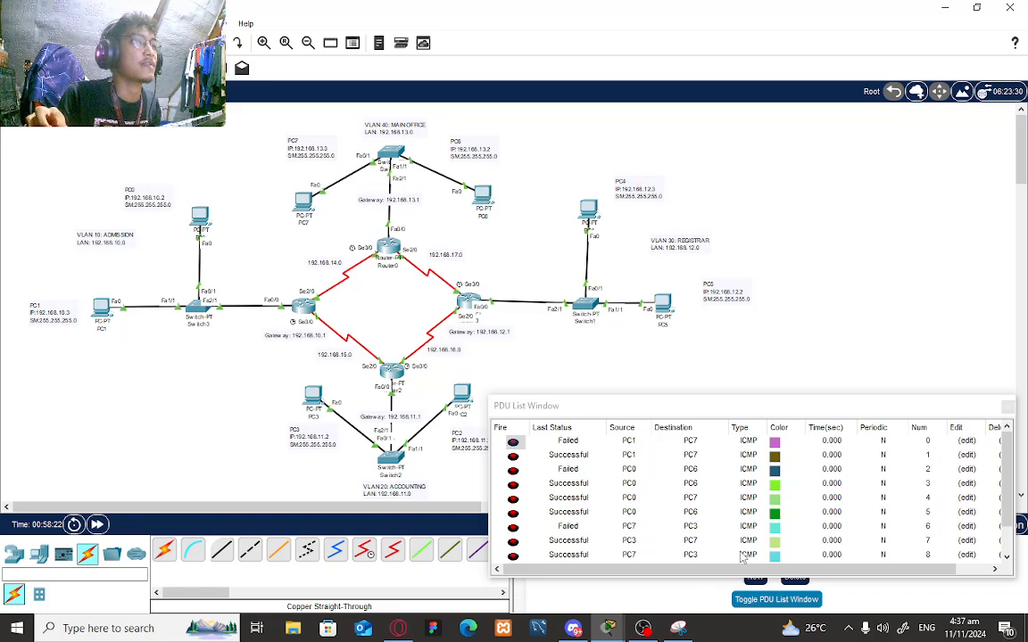
pyautogui.scroll(-2, 1005, 550)
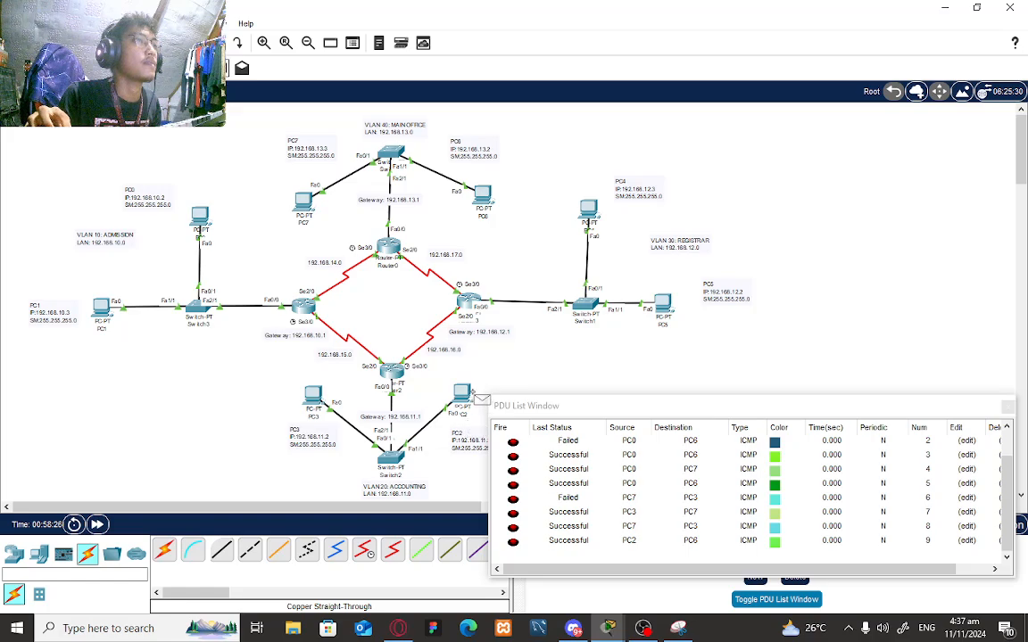
pyautogui.click(469, 397)
pyautogui.click(484, 197)
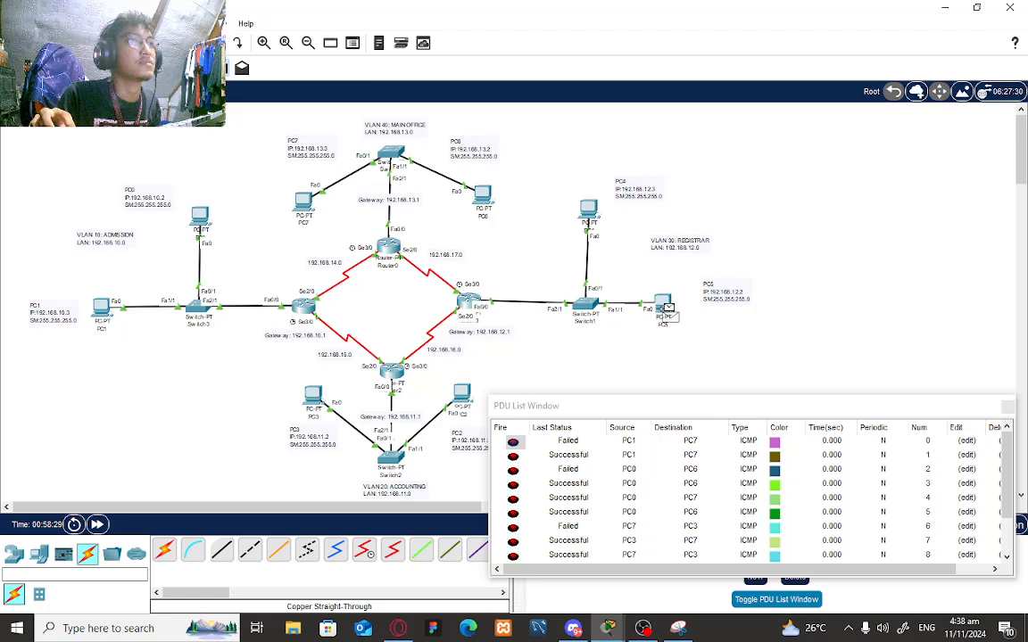
pyautogui.click(485, 196)
pyautogui.scroll(-2, 851, 514)
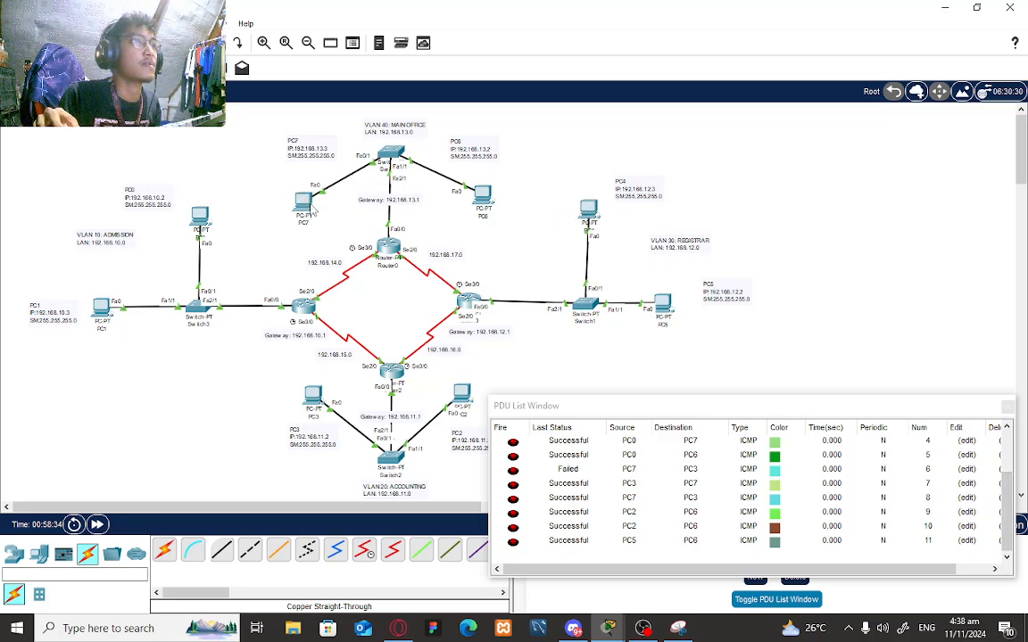
pyautogui.click(312, 208)
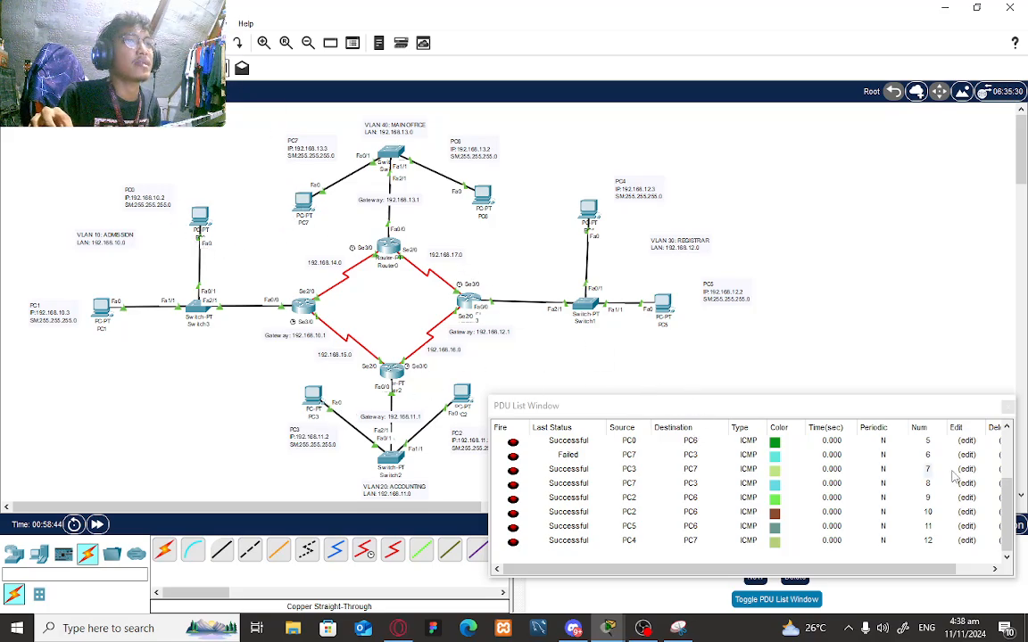
pyautogui.moveTo(749, 405); pyautogui.dragTo(718, 292)
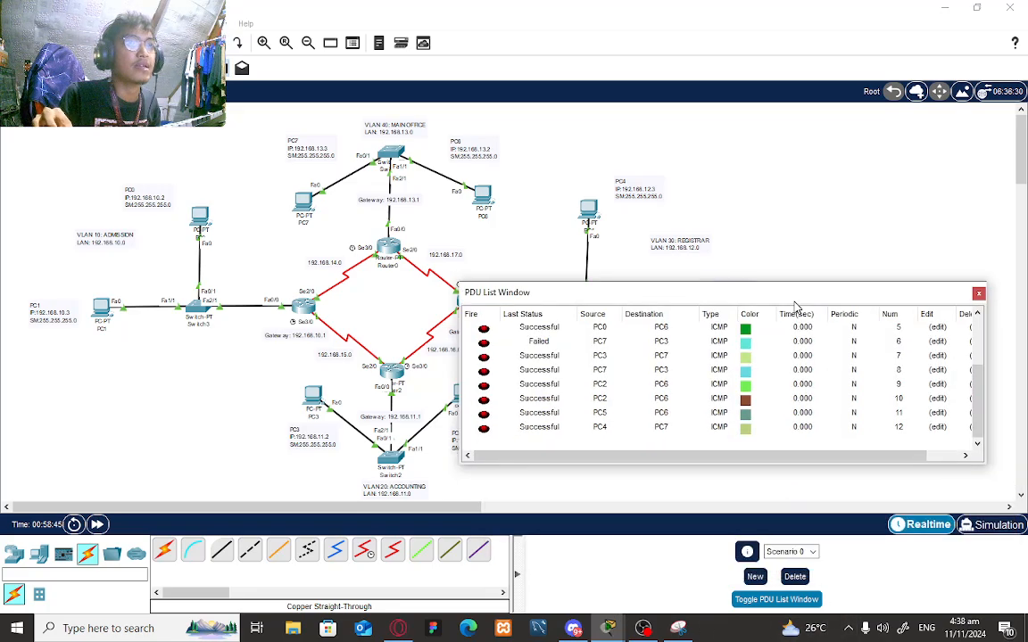
pyautogui.moveTo(795, 303); pyautogui.dragTo(794, 288)
# - Clear the PDU list, then ping PC1→PC3, PC1→PC2 and PC2→PC0
pyautogui.click(794, 578)
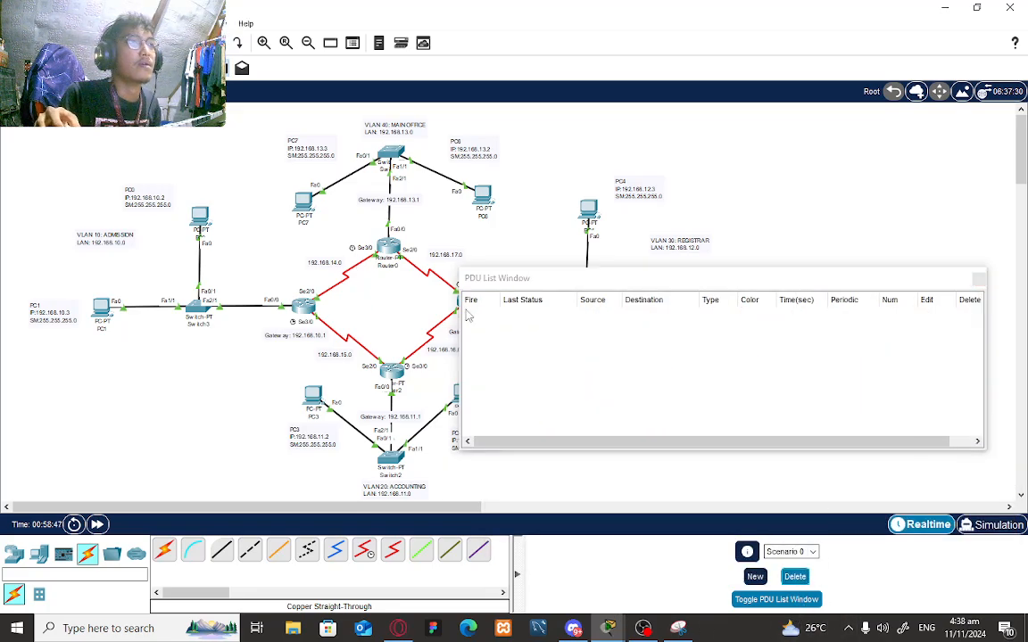
pyautogui.moveTo(688, 277); pyautogui.dragTo(716, 373)
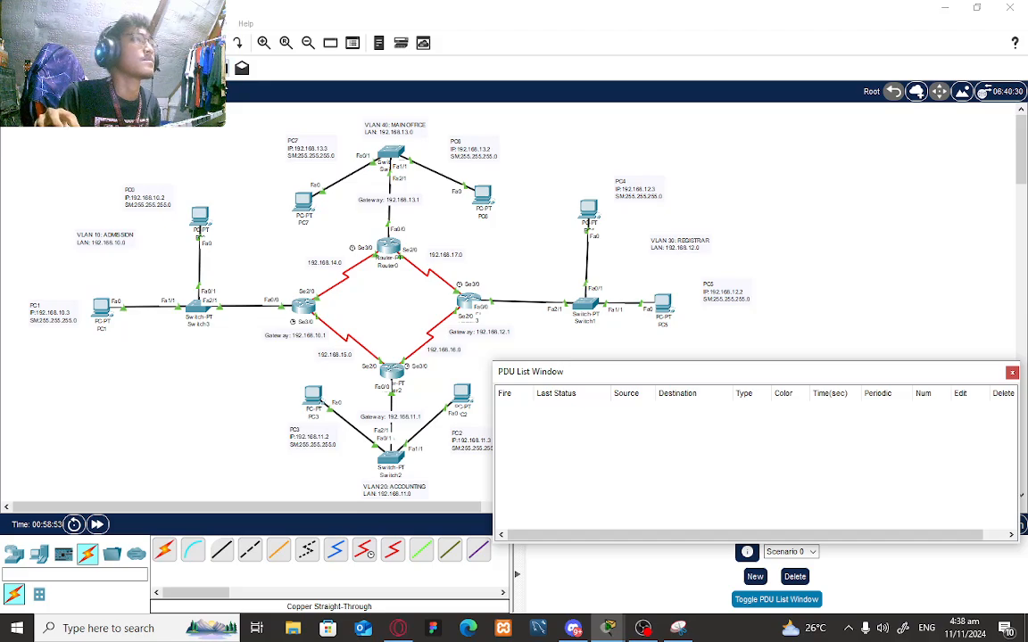
pyautogui.click(219, 68)
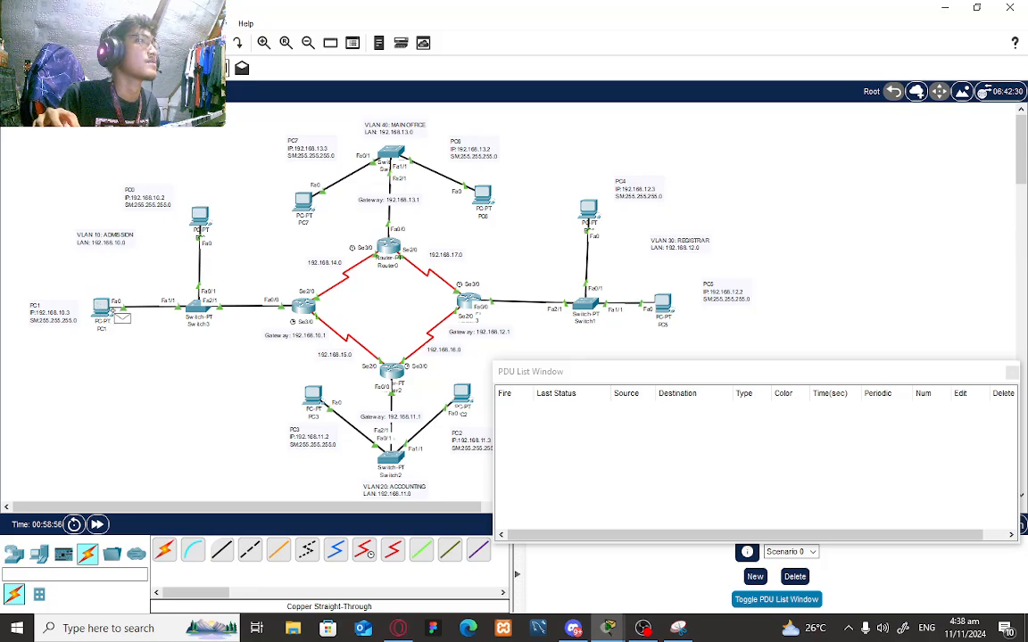
pyautogui.click(103, 310)
pyautogui.click(314, 395)
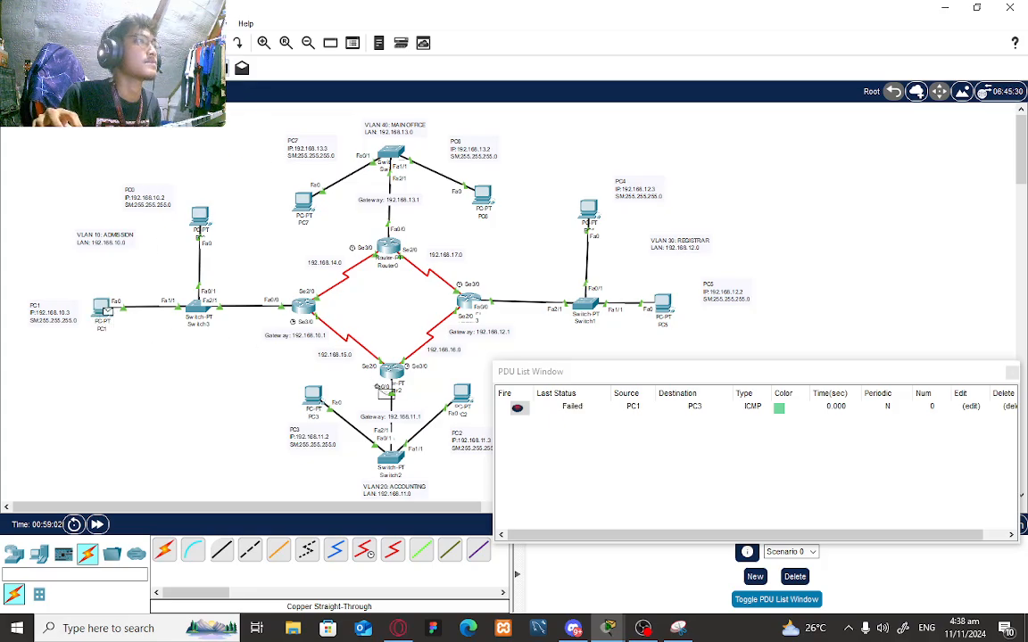
pyautogui.click(474, 409)
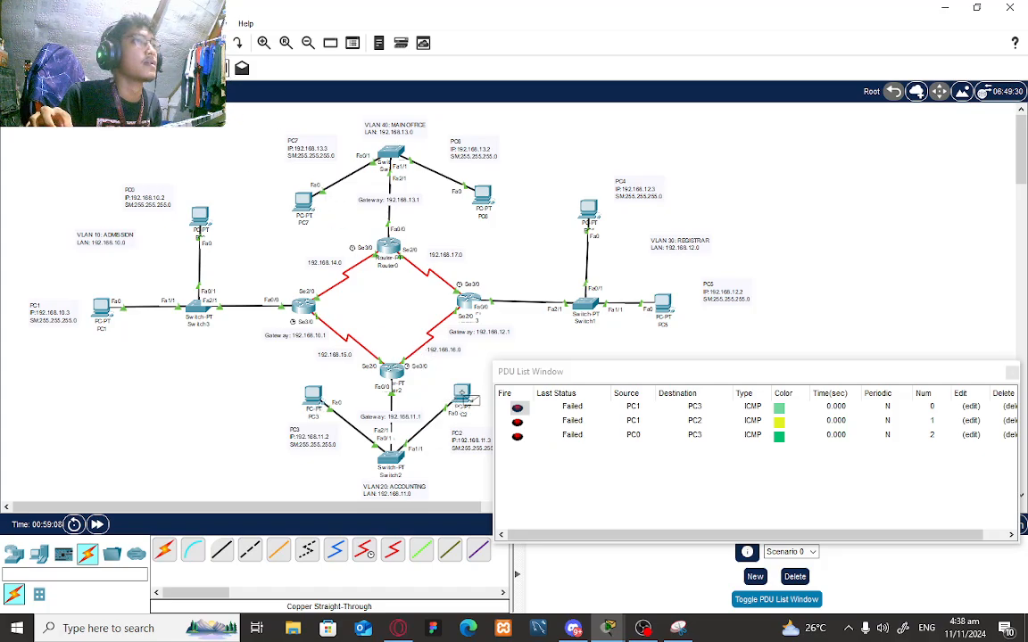
pyautogui.click(462, 396)
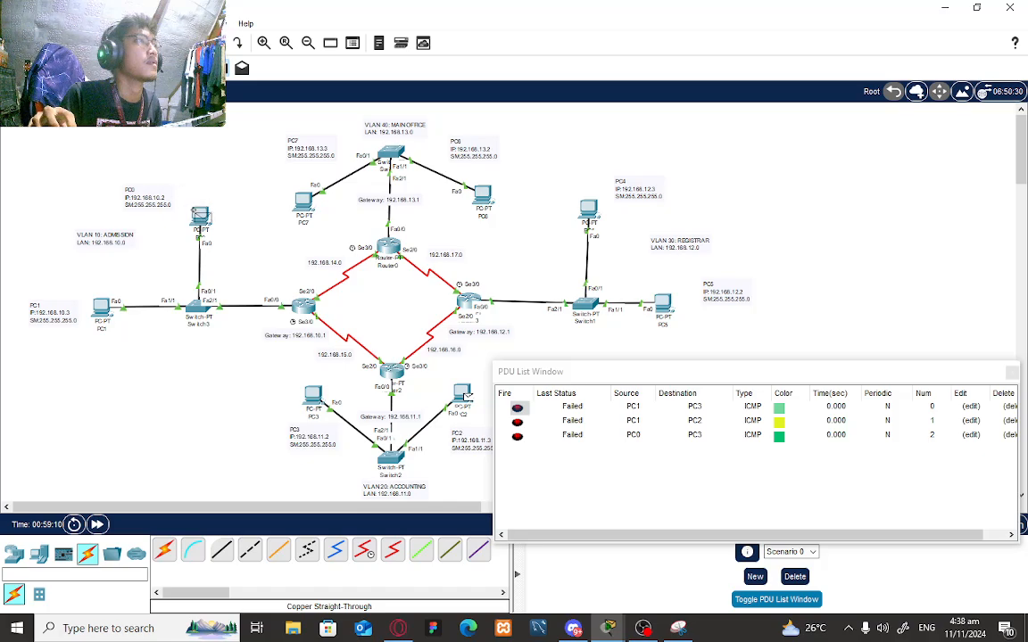
pyautogui.click(200, 215)
# - Ping PC3→PC0 and PC3→PC4, dismissing a detailed PDU dialog and the drawing palette
pyautogui.click(242, 70)
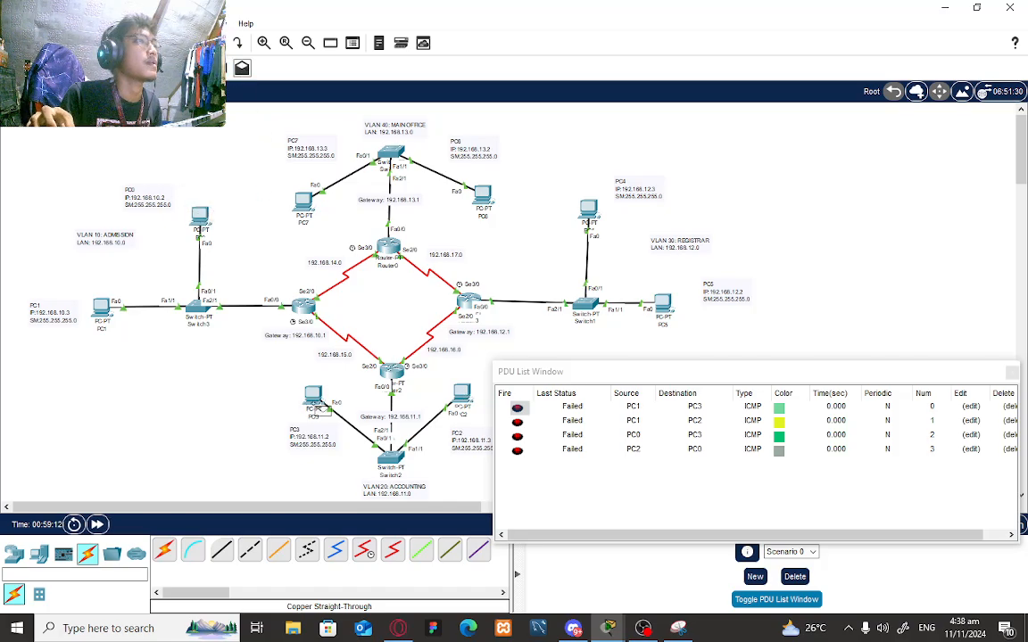
pyautogui.click(312, 395)
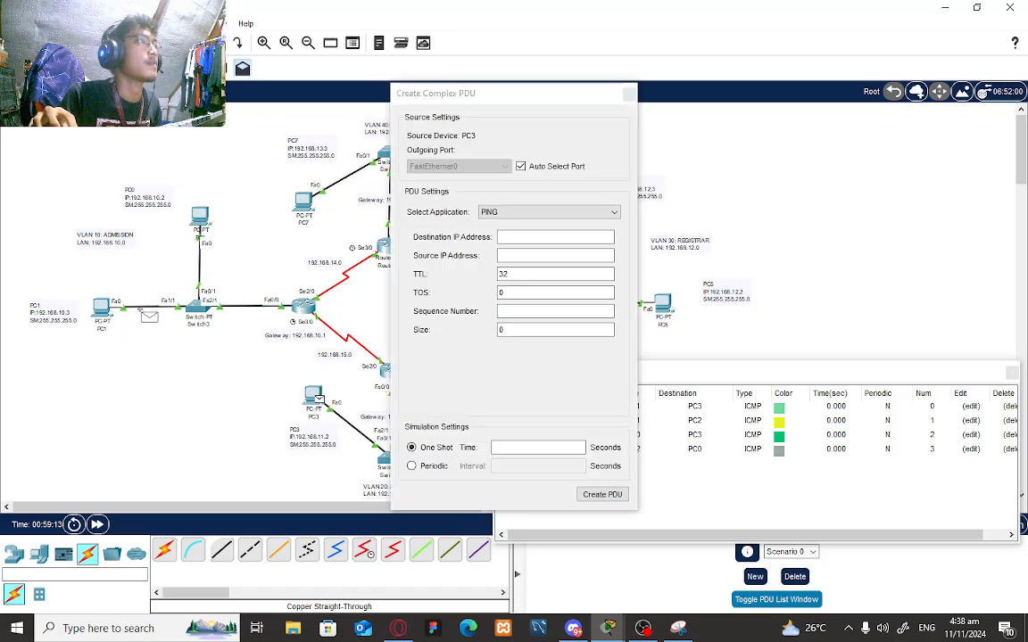
pyautogui.click(628, 93)
pyautogui.click(313, 397)
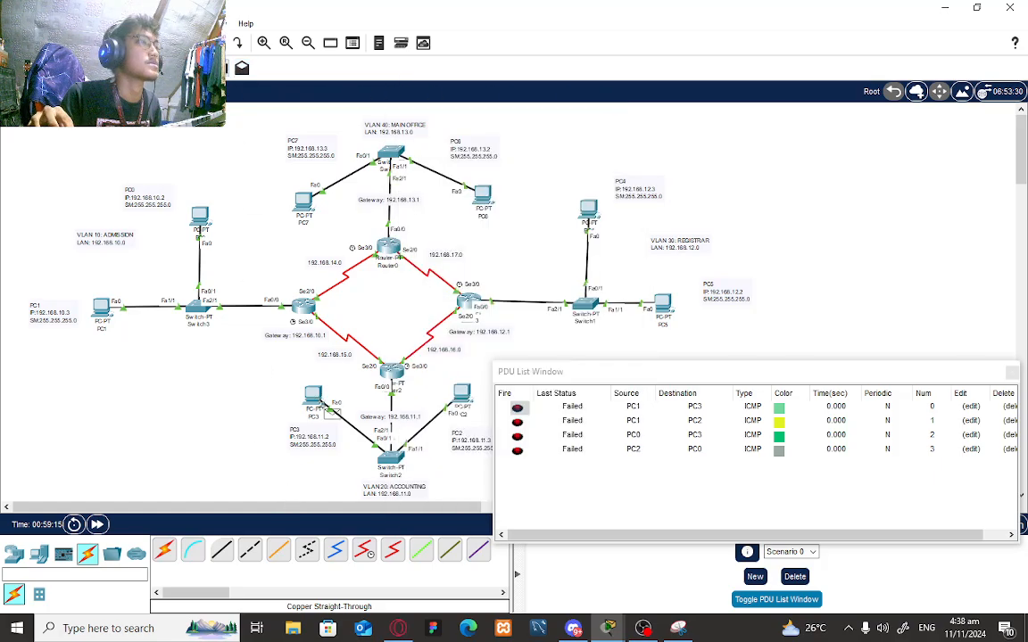
pyautogui.click(200, 221)
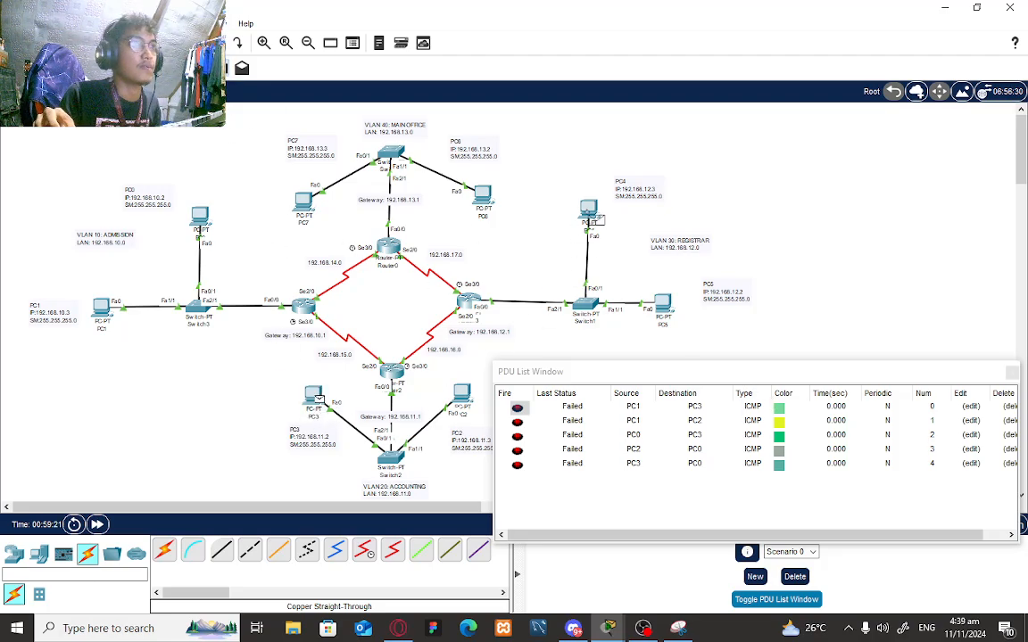
pyautogui.click(591, 219)
pyautogui.click(330, 43)
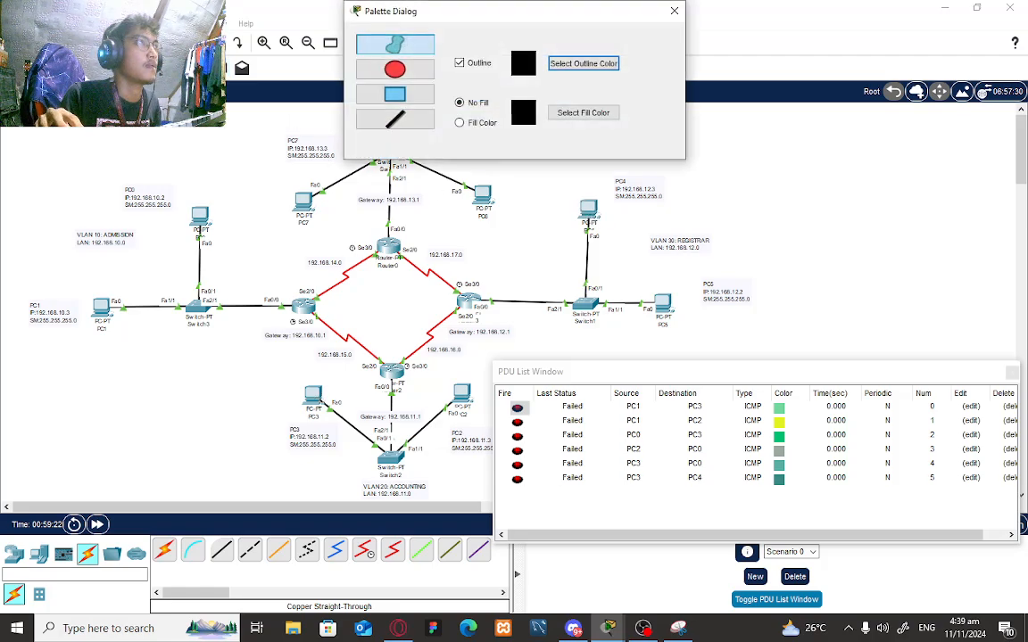
pyautogui.click(674, 10)
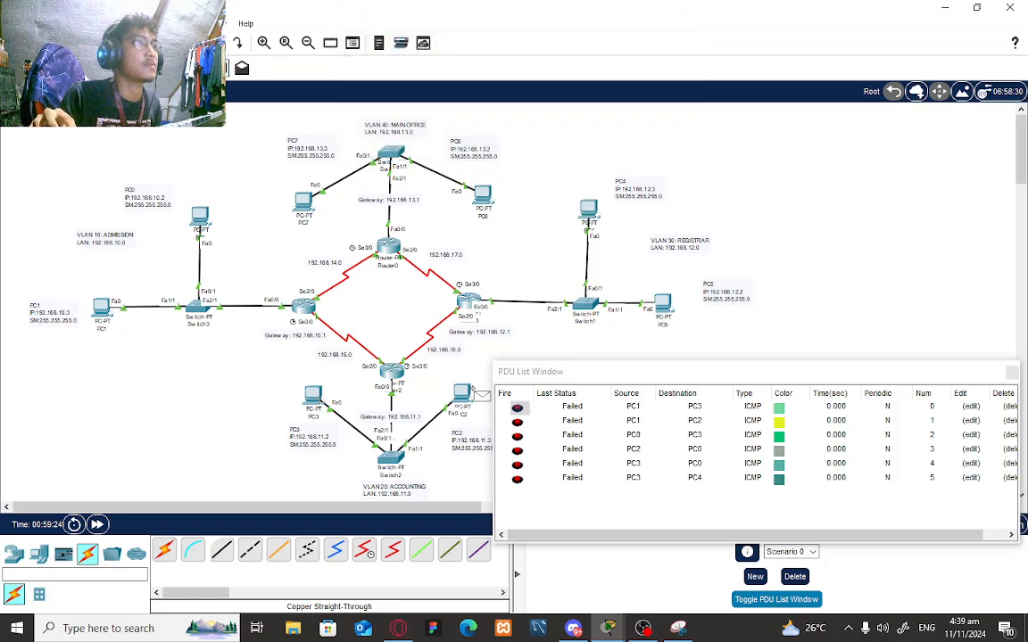
# - Ping PC2→PC5 and PC3→PC4, then delete all PDUs under Scenario 0
pyautogui.click(471, 390)
pyautogui.click(667, 304)
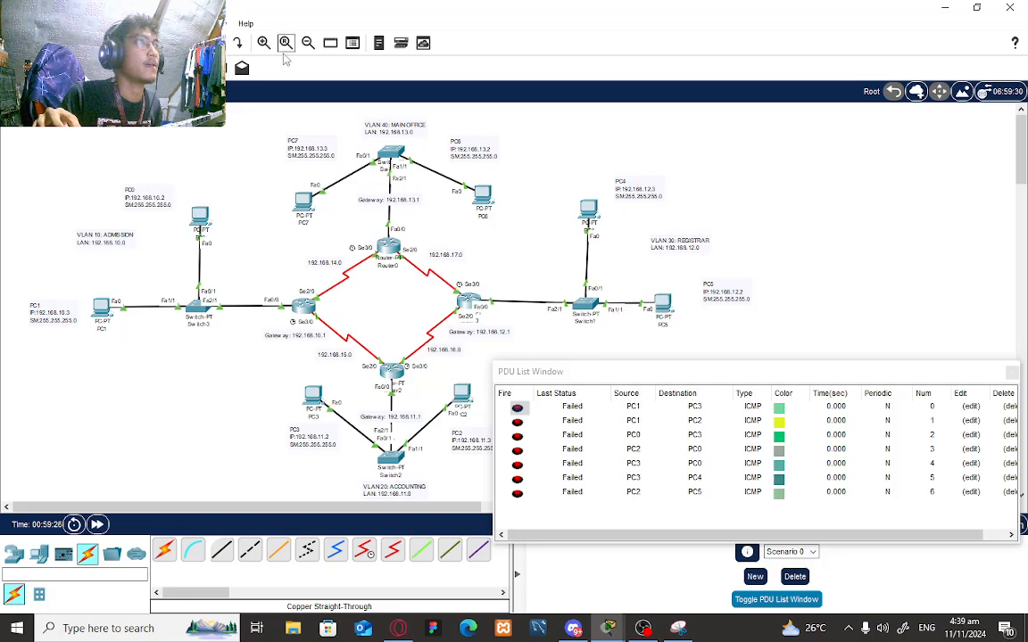
pyautogui.click(312, 395)
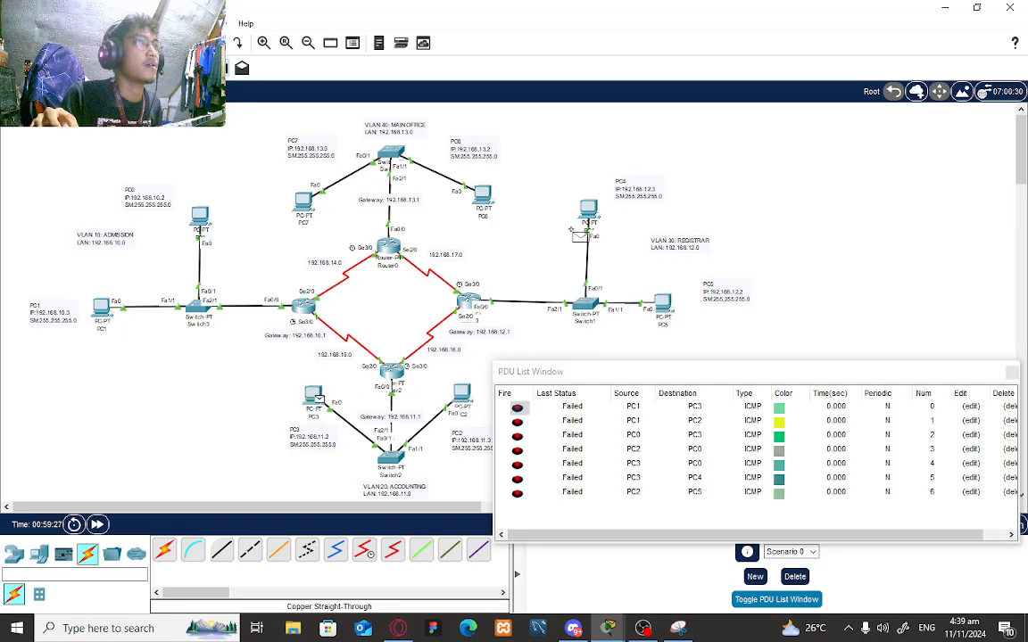
pyautogui.click(584, 219)
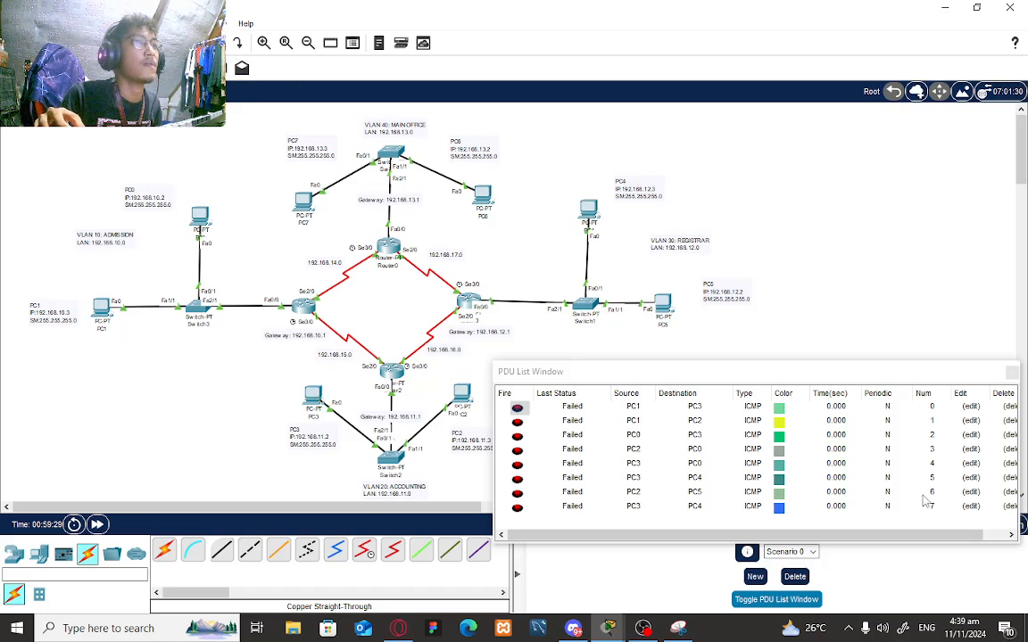
pyautogui.click(793, 576)
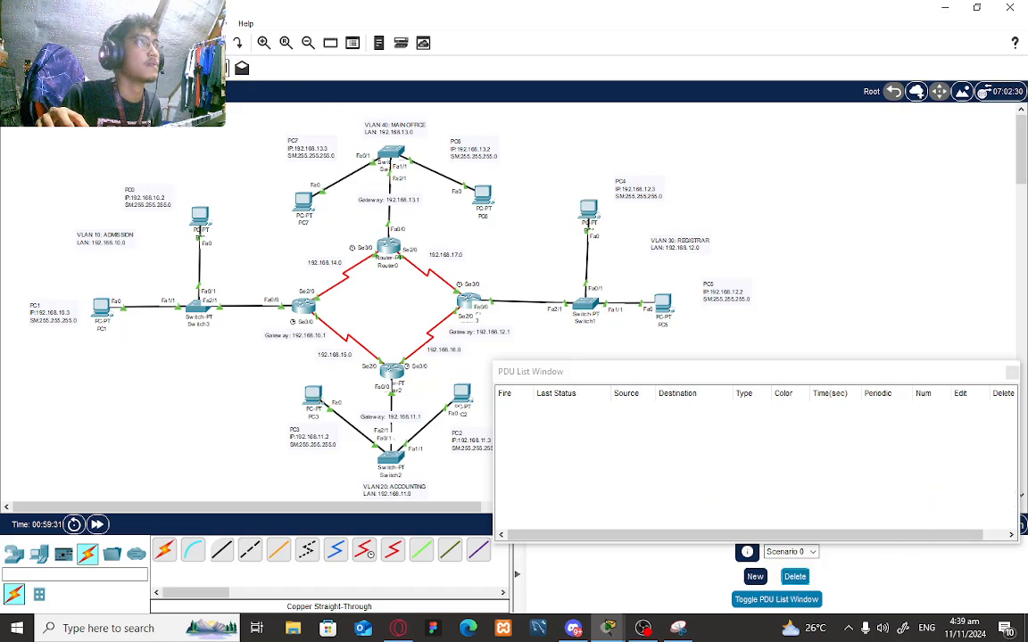
# - Ping PC4→PC2, PC5→PC3, PC5→PC2 and PC4→PC3
pyautogui.click(588, 213)
pyautogui.click(462, 393)
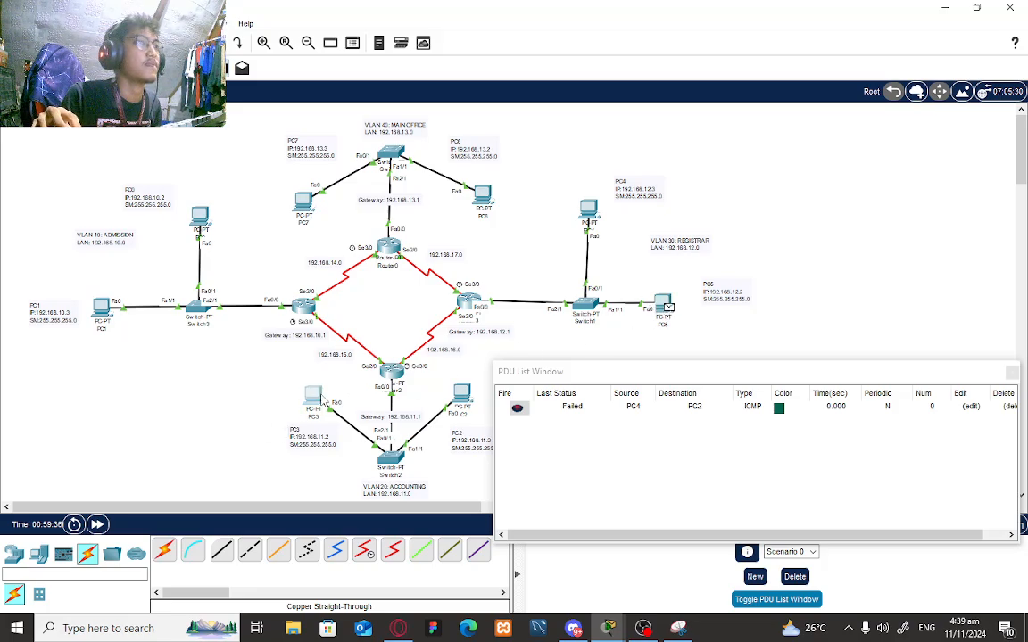
pyautogui.click(321, 398)
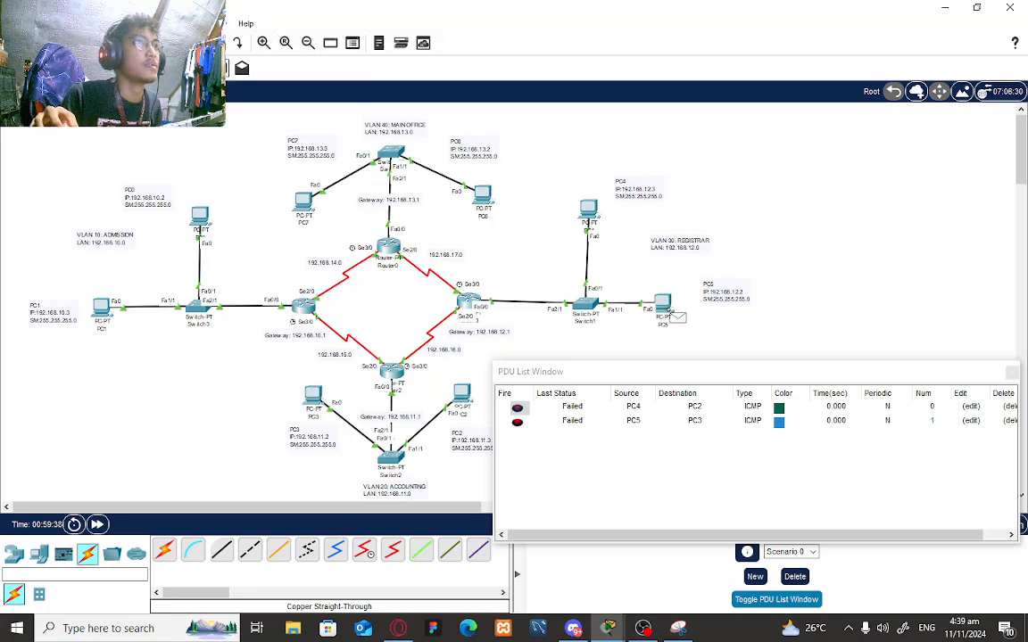
pyautogui.click(662, 308)
pyautogui.click(462, 394)
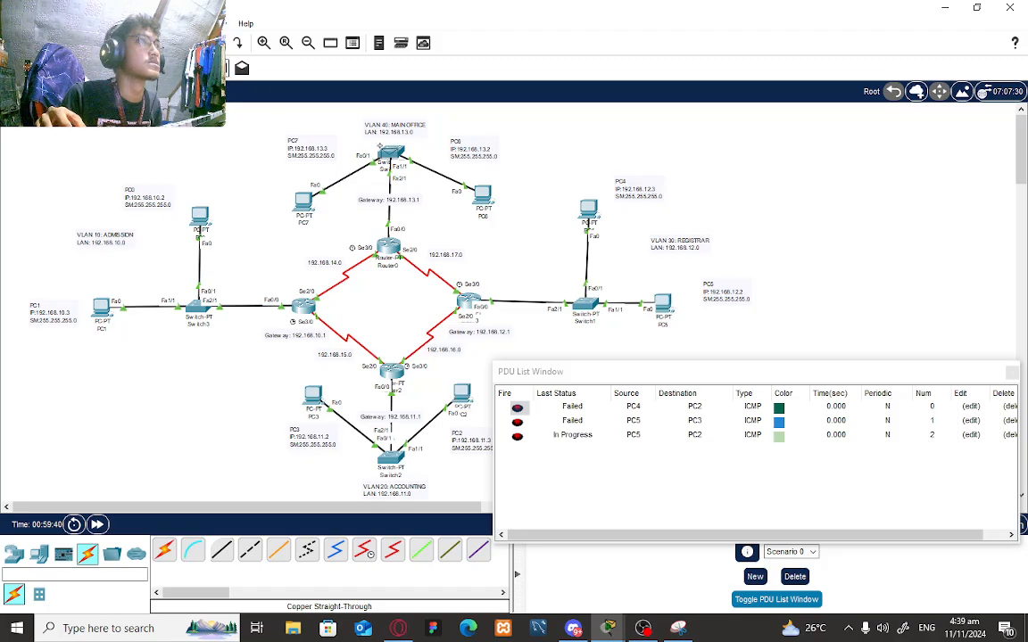
pyautogui.click(591, 213)
pyautogui.click(313, 394)
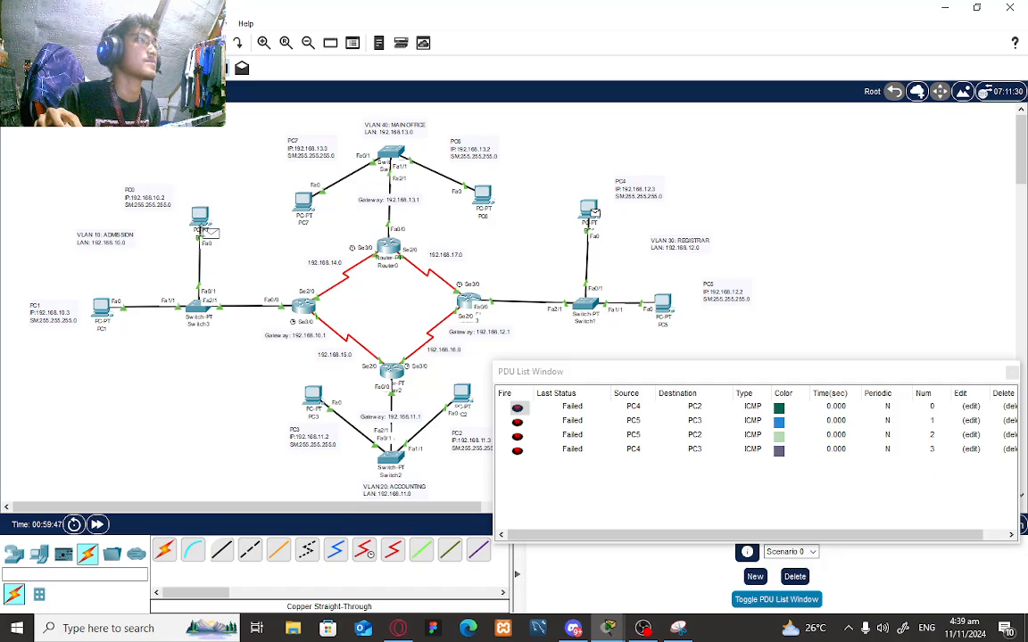
# - Ping PC4→PC0, PC5→PC1, PC3→PC1 and PC1→PC2
pyautogui.click(202, 220)
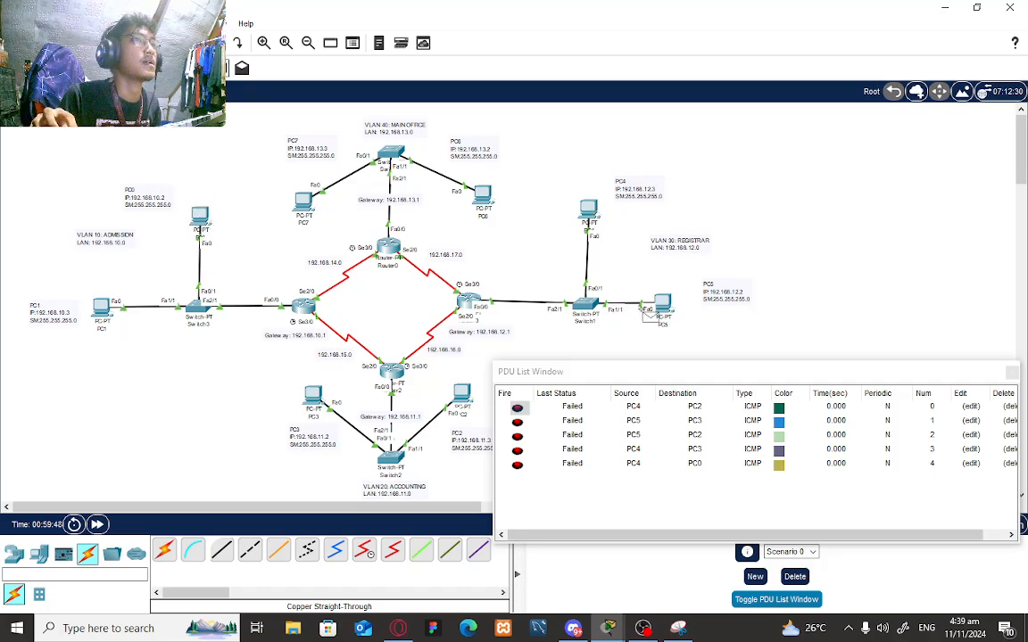
pyautogui.click(103, 309)
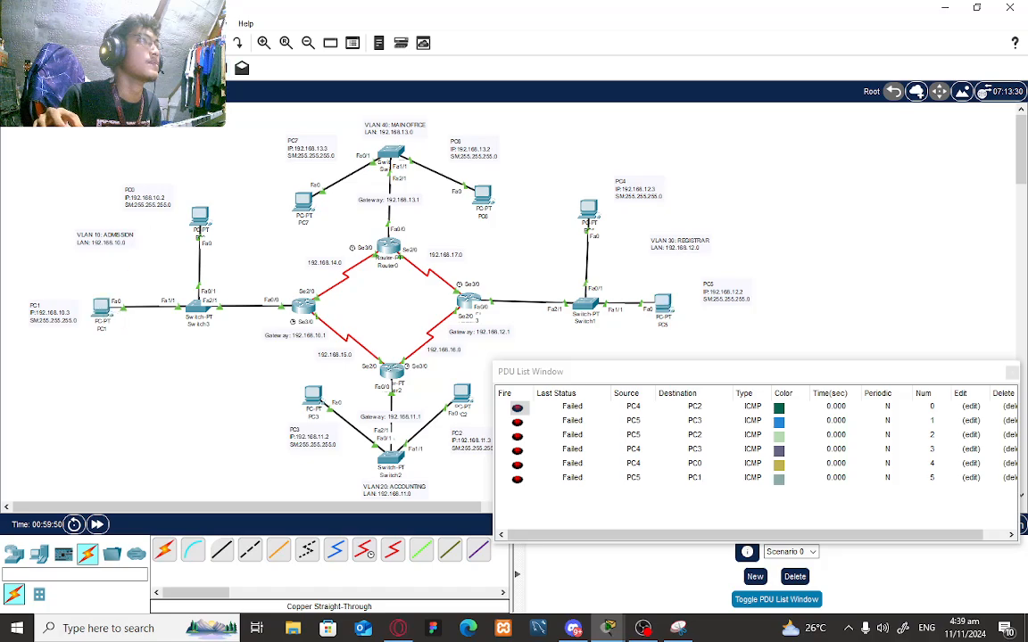
pyautogui.click(314, 403)
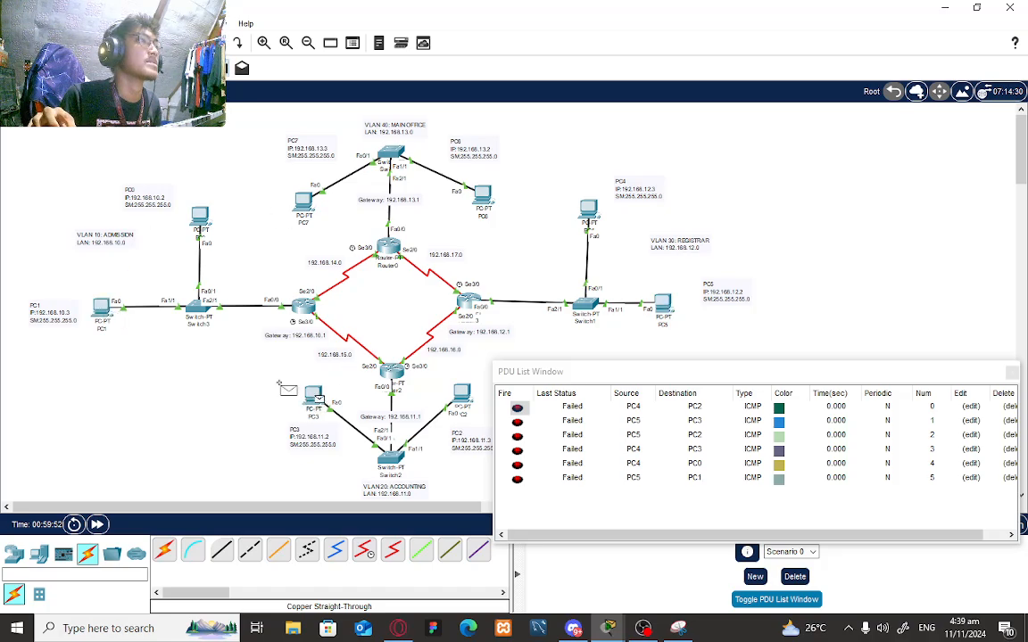
pyautogui.click(102, 307)
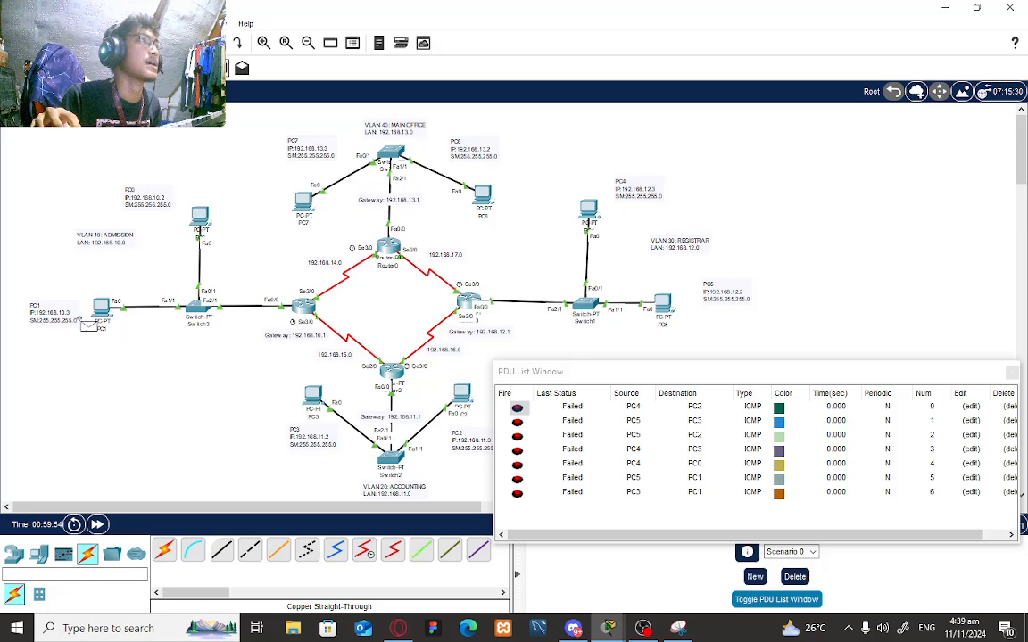
pyautogui.click(464, 402)
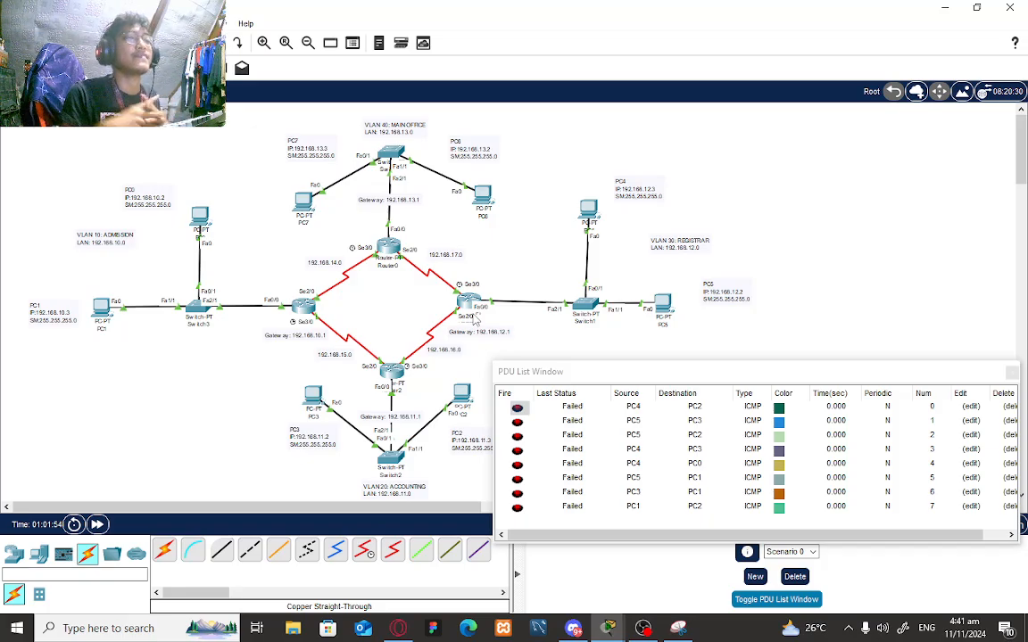
# - After the PC1→PC2 ping fails, bring OBS Studio to the front from the taskbar
pyautogui.click(642, 628)
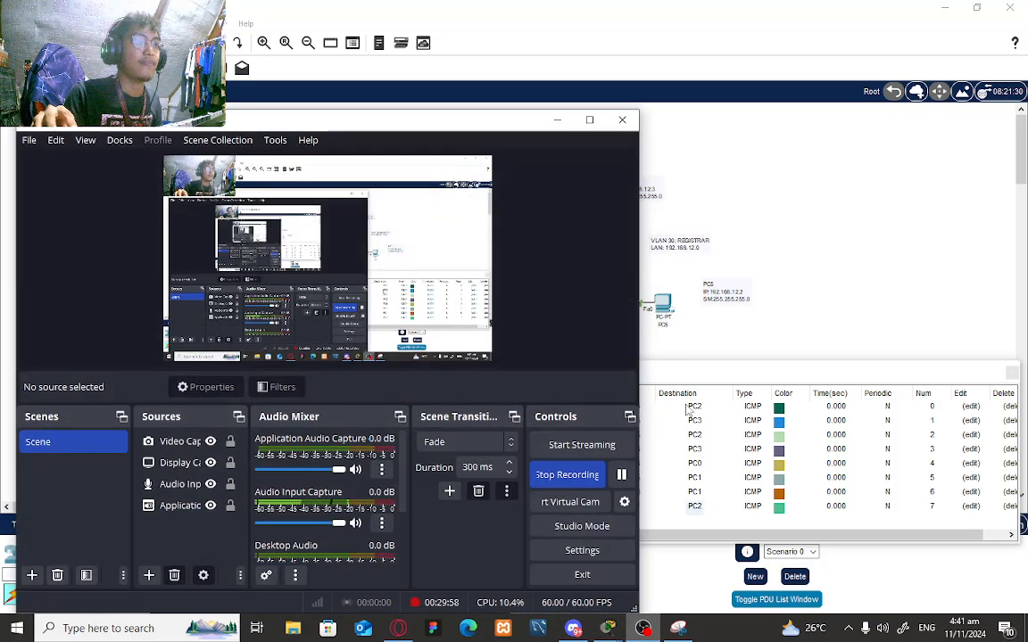